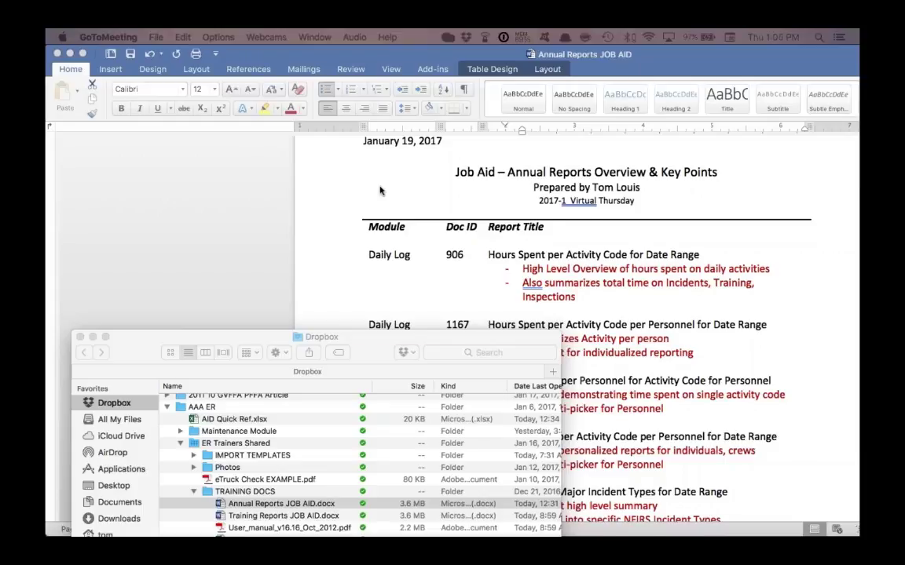
scroll(380, 189, down, 2)
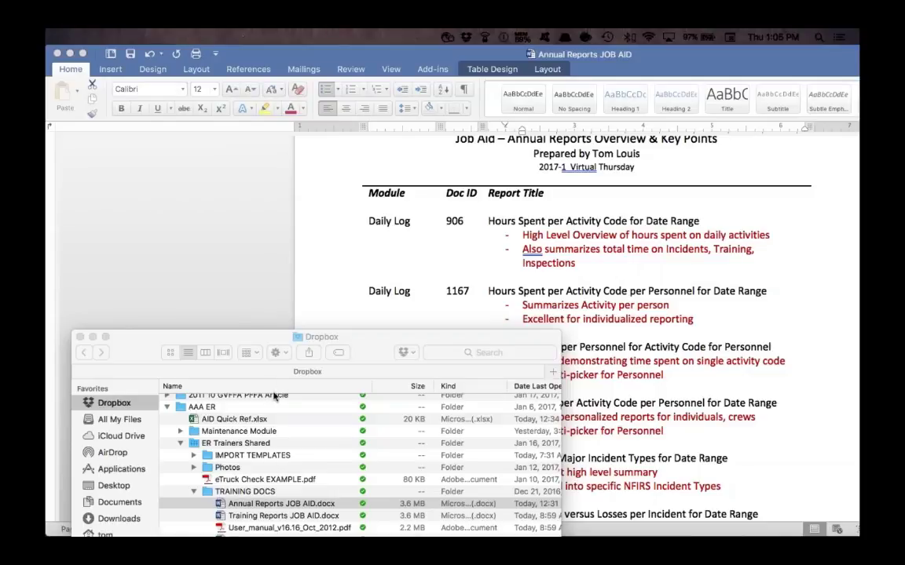
drag(251, 338, 244, 368)
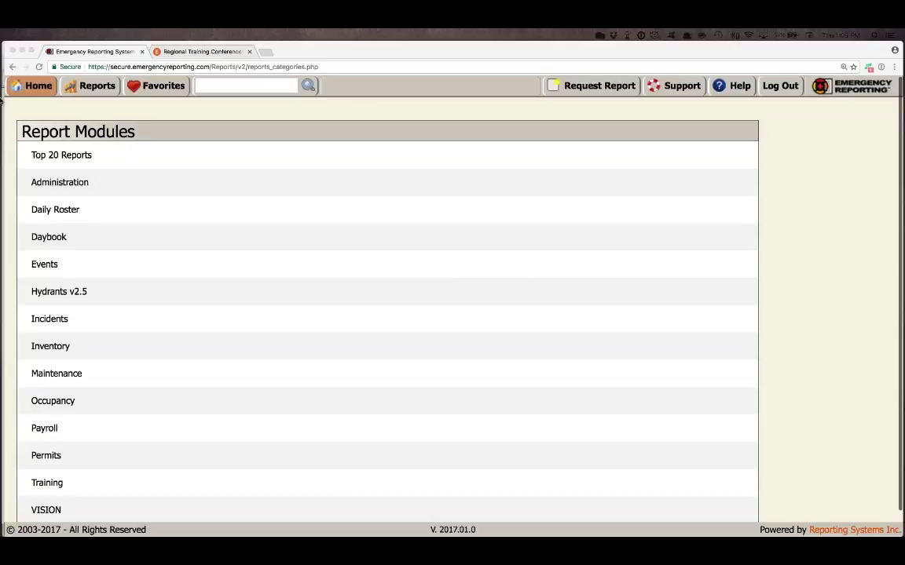
- Open the Default Activity Codes page in the Administration module's Daily Log Settings to view the automatic-entry codes
click(32, 86)
click(31, 87)
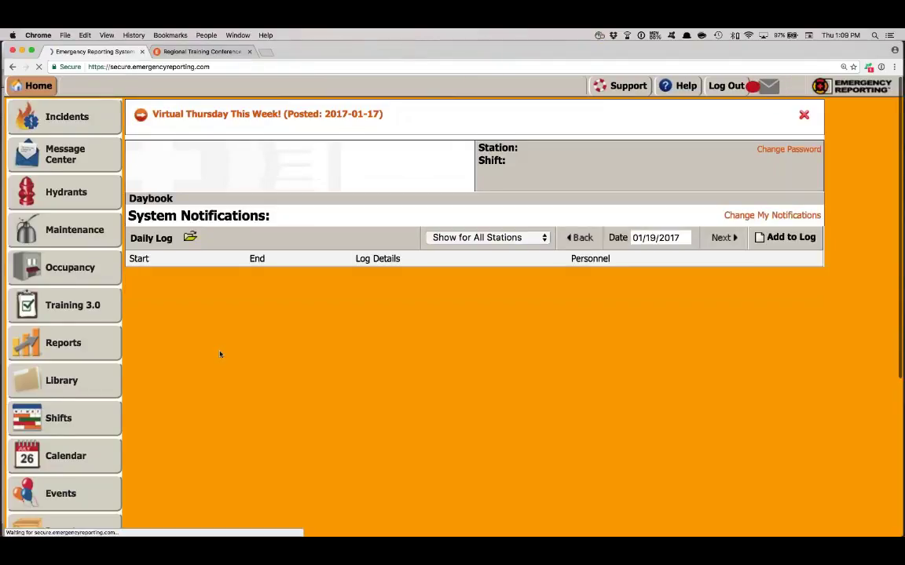
scroll(220, 355, down, 4)
scroll(220, 355, down, 6)
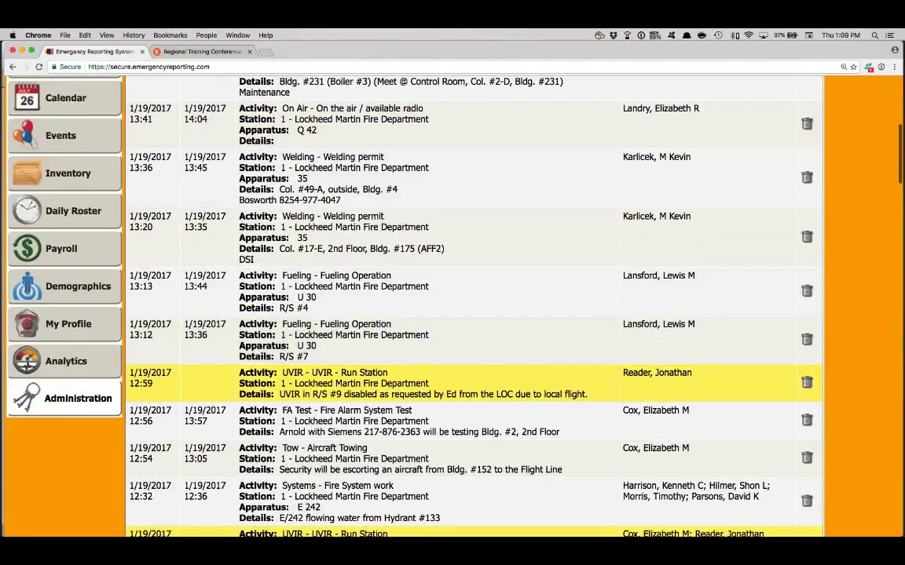
click(72, 393)
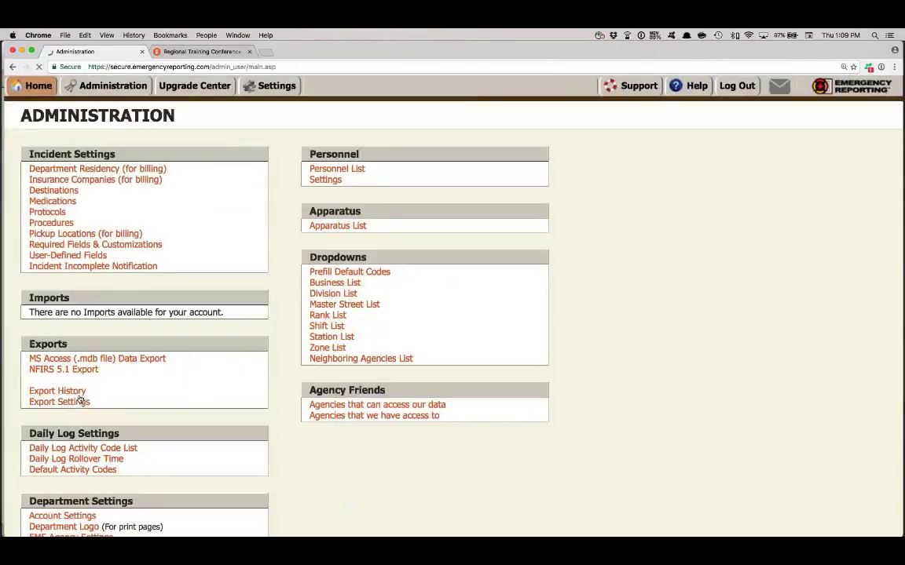
scroll(66, 453, down, 2)
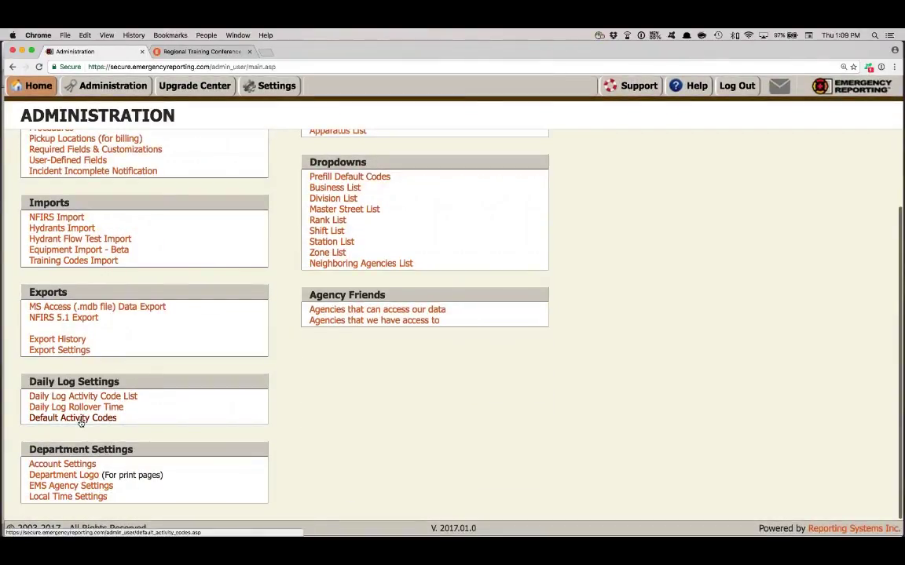
click(79, 419)
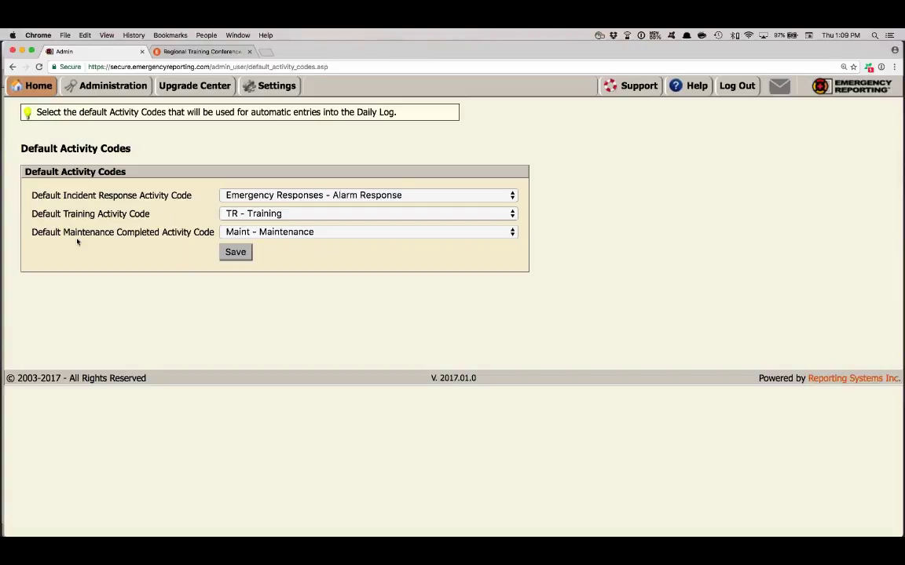
- Go to the Reports module and open the report with document ID 906
mouse_move(36, 86)
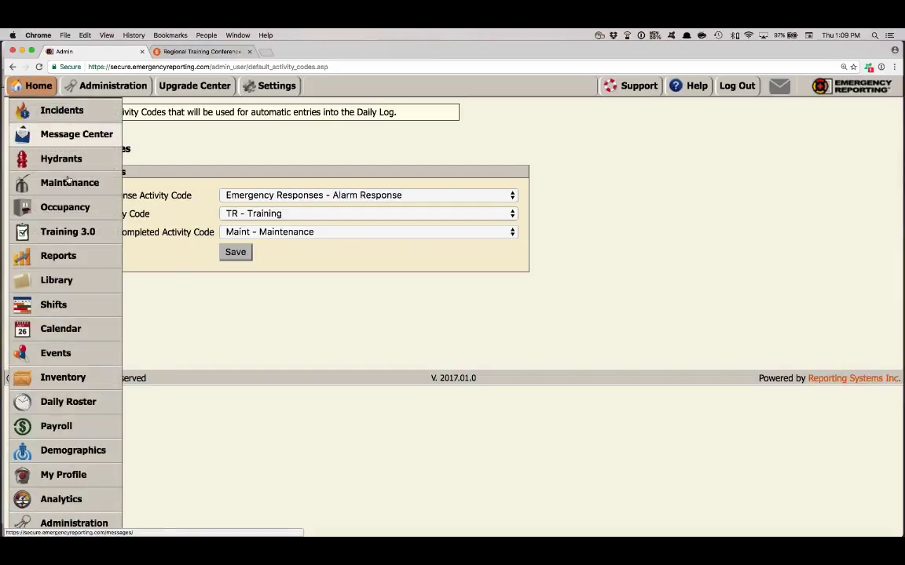
click(63, 263)
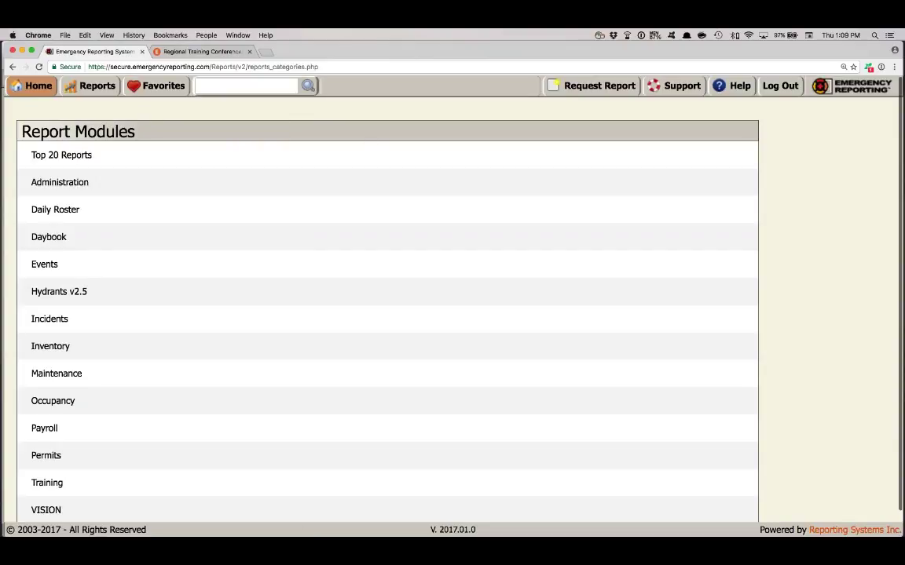
click(249, 87)
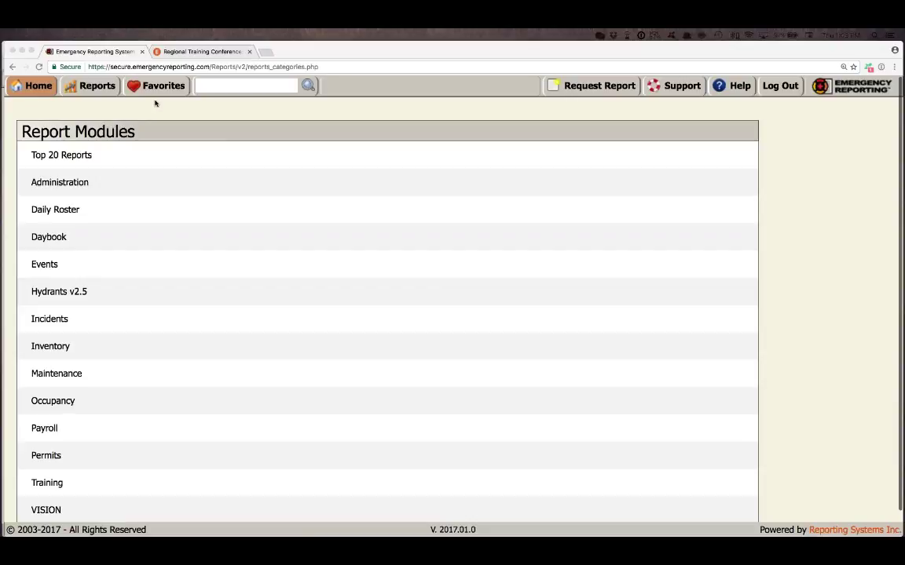
click(241, 86)
click(242, 87)
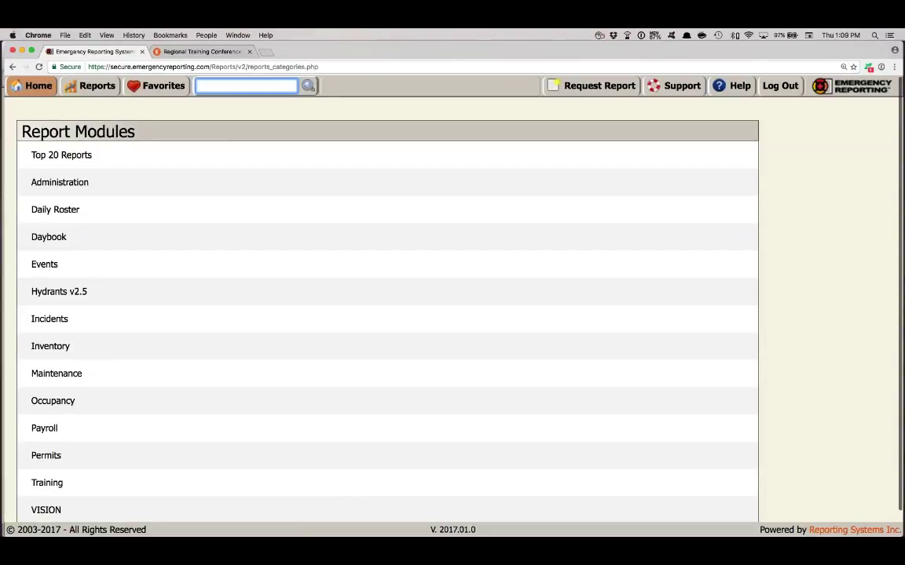
text(906)
key(Return)
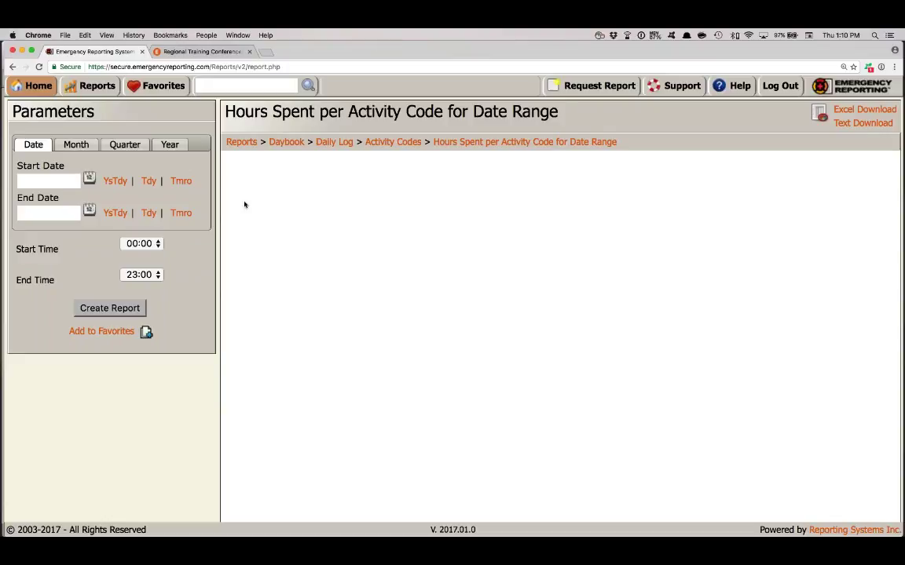
- Create the Hours Spent per Activity Code for Date Range report for the year 2016
click(170, 144)
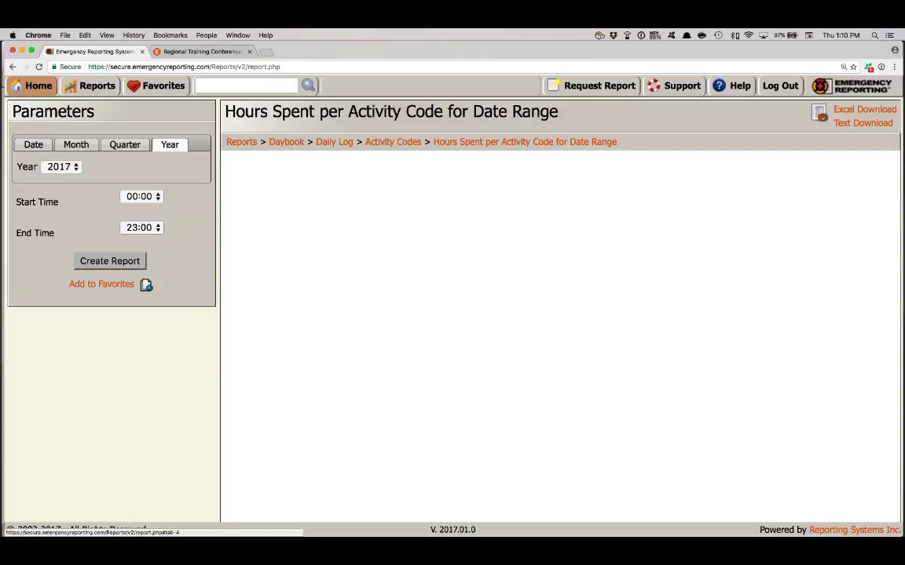
click(73, 167)
click(67, 179)
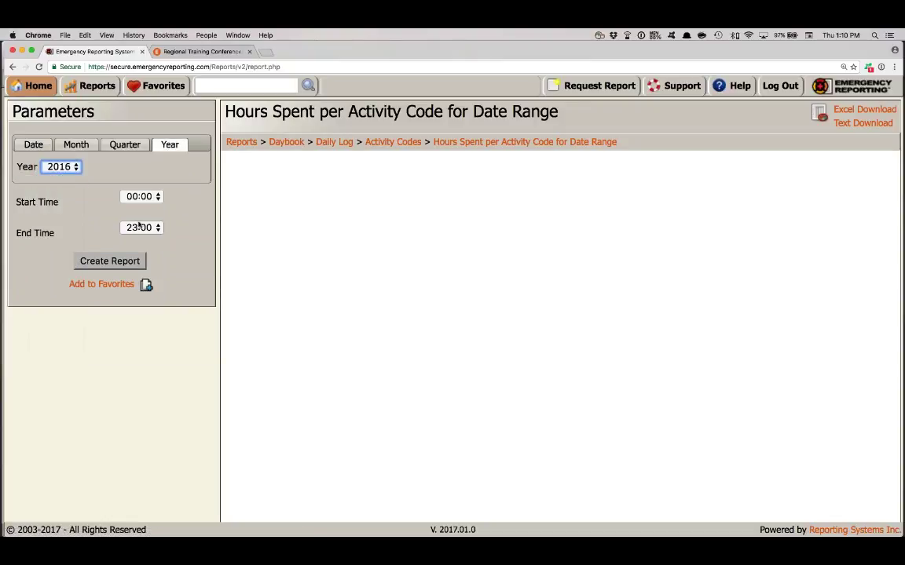
click(134, 260)
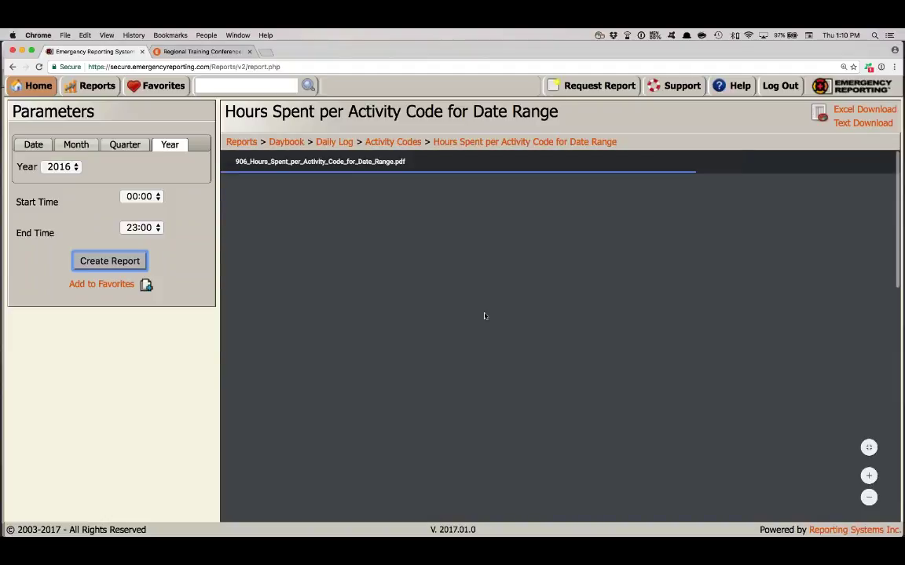
- Enlarge the 2016 report, examine its activity code hours, percentages and totals through both pages, and check the End Time options
scroll(486, 316, down, 2)
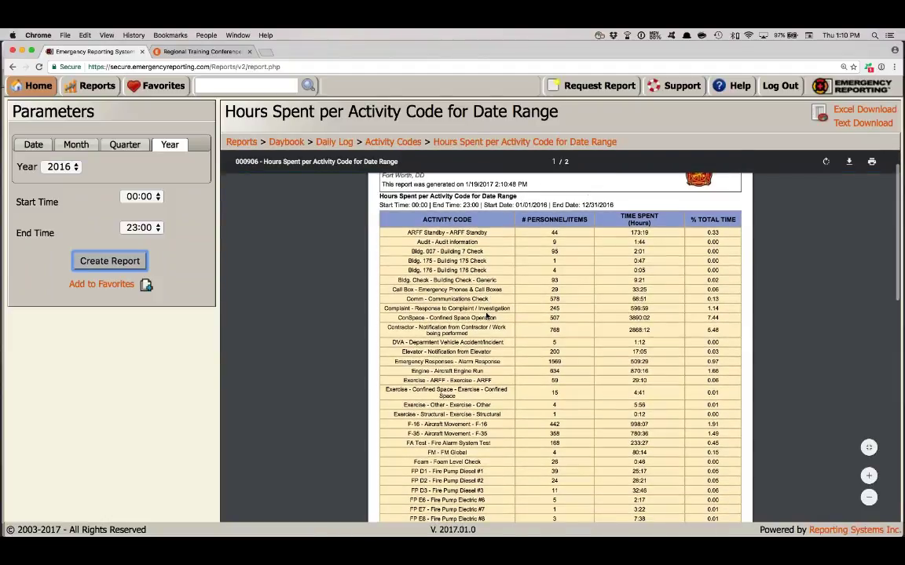
click(867, 476)
click(867, 476)
click(867, 476)
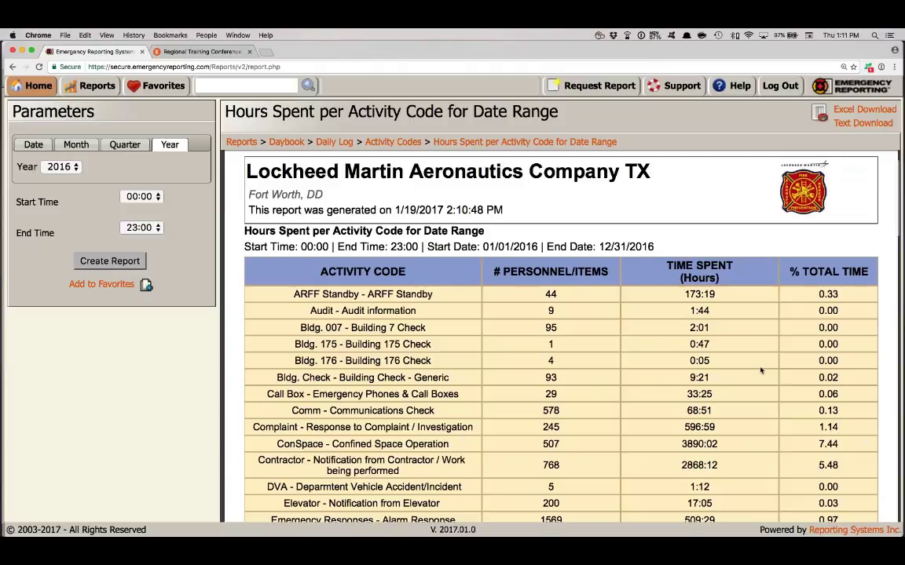
scroll(760, 370, down, 3)
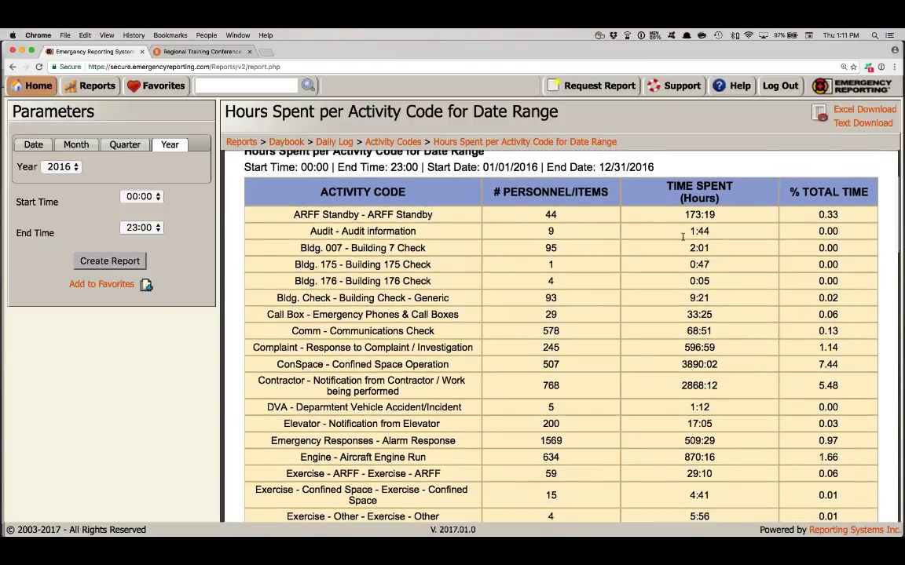
scroll(683, 236, down, 3)
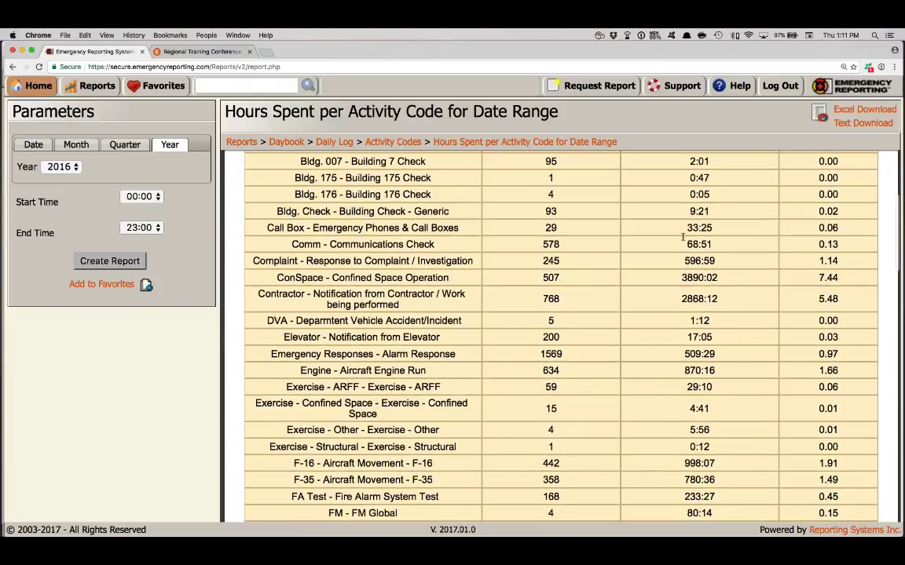
scroll(682, 236, down, 2)
scroll(682, 236, down, 3)
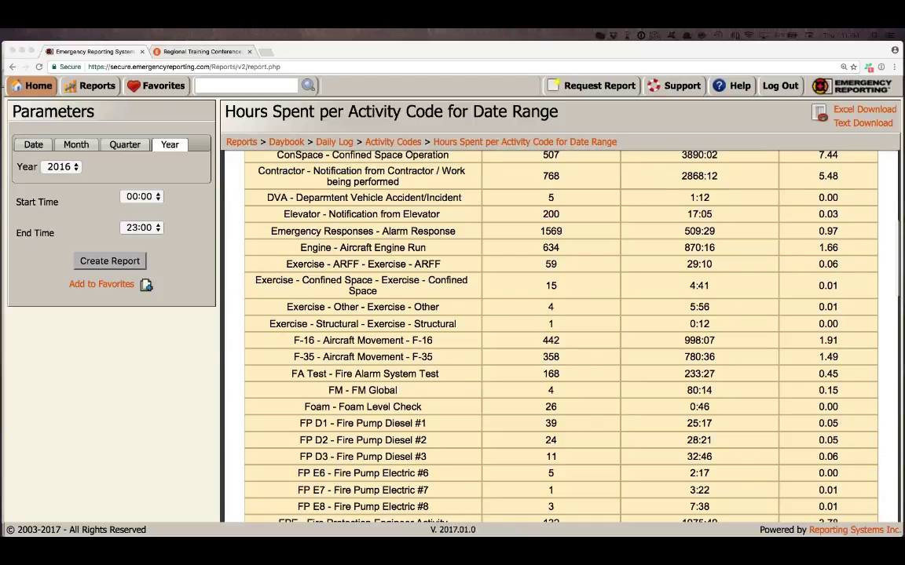
scroll(712, 296, down, 3)
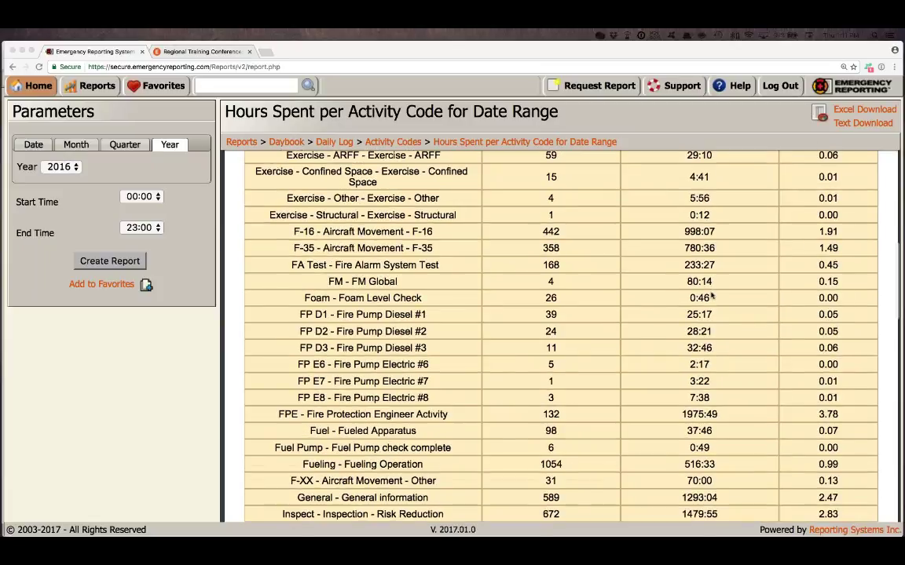
scroll(711, 295, down, 2)
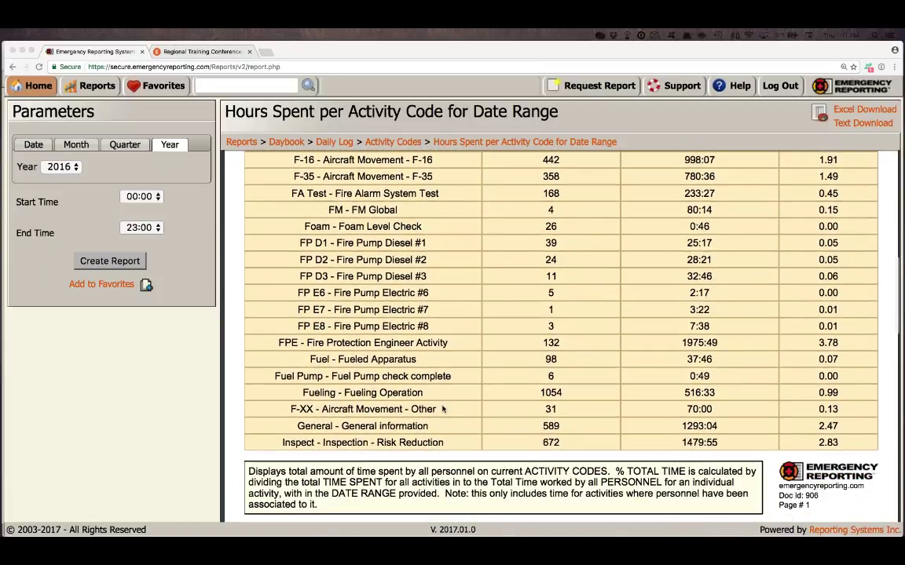
scroll(442, 409, down, 1)
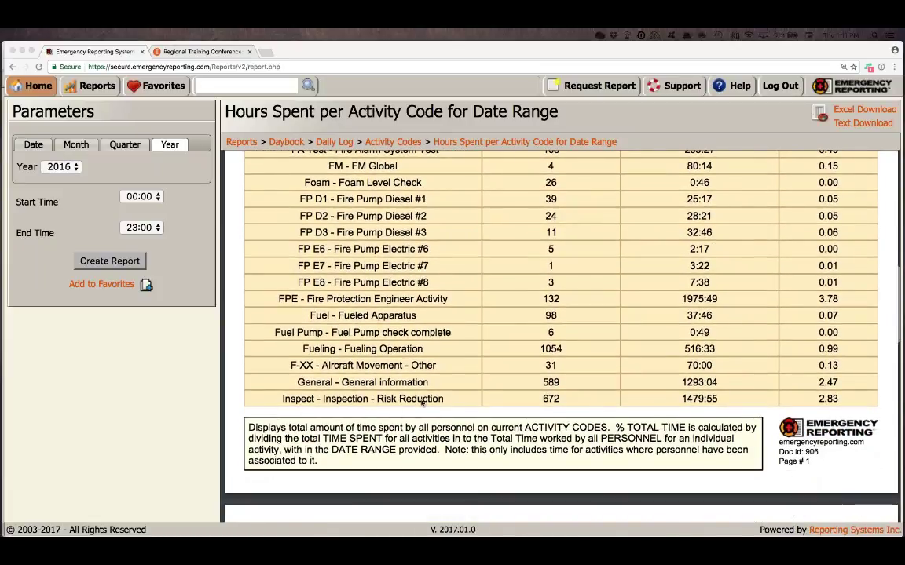
scroll(487, 407, down, 1)
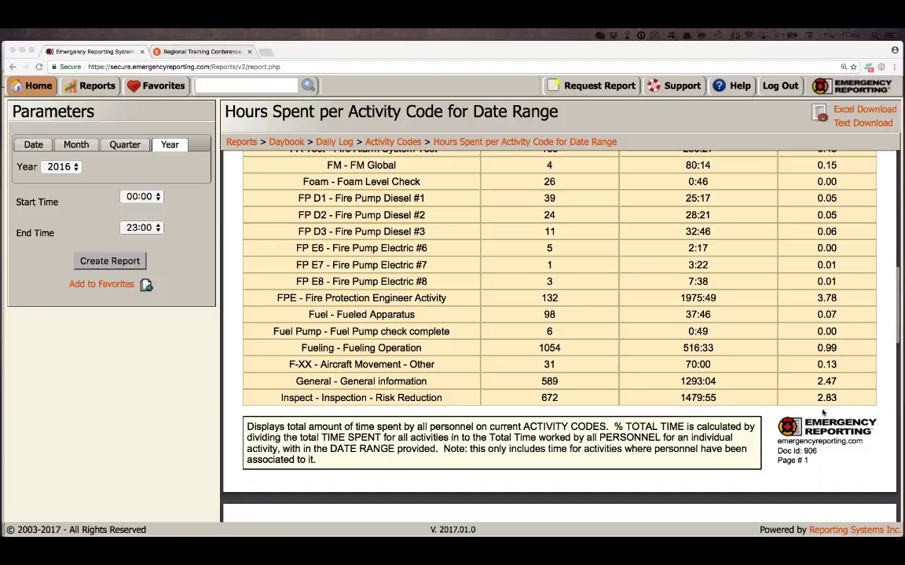
scroll(822, 412, down, 5)
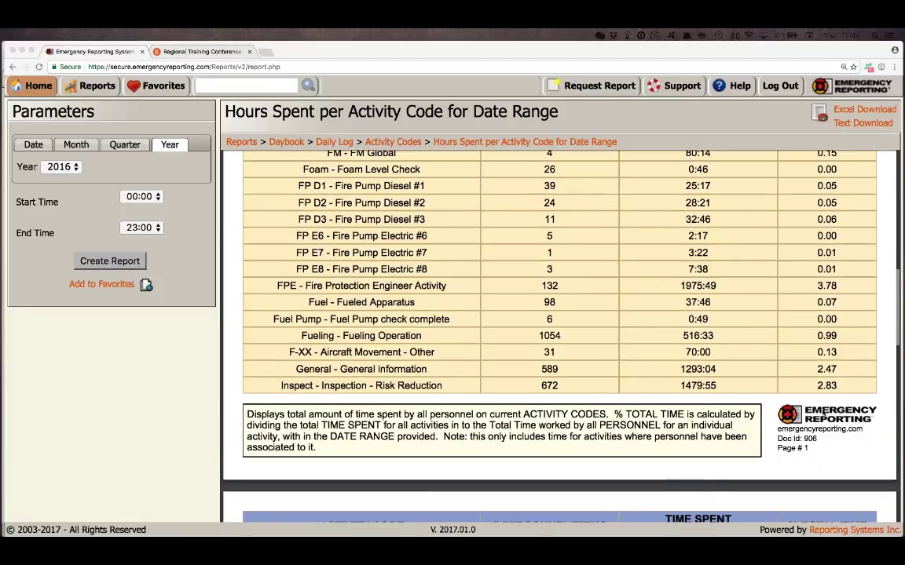
scroll(822, 412, down, 4)
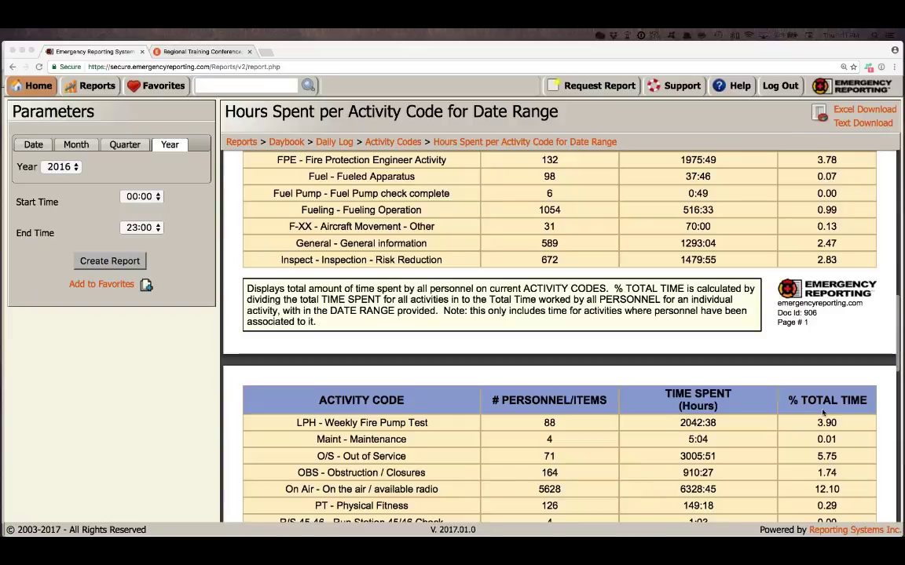
scroll(822, 413, down, 6)
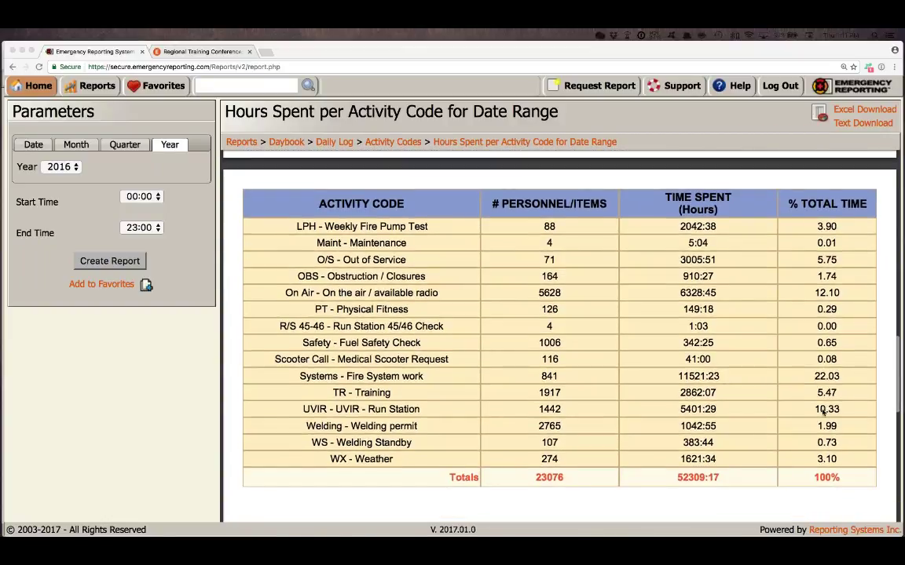
scroll(825, 408, down, 1)
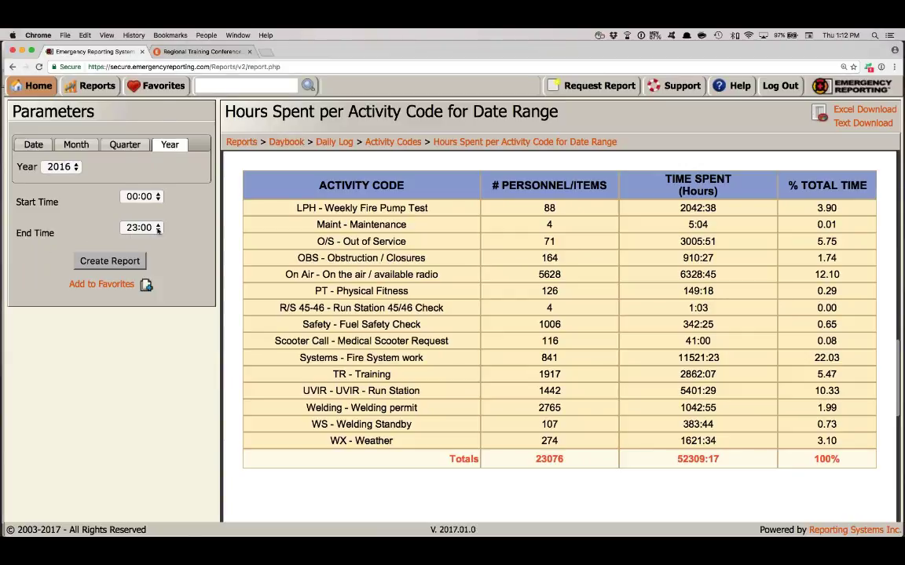
click(158, 228)
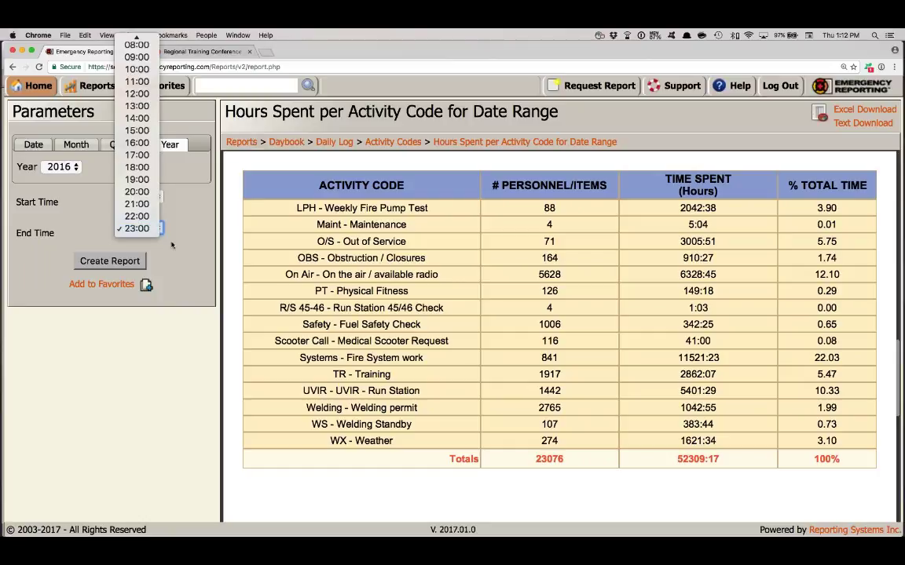
click(153, 227)
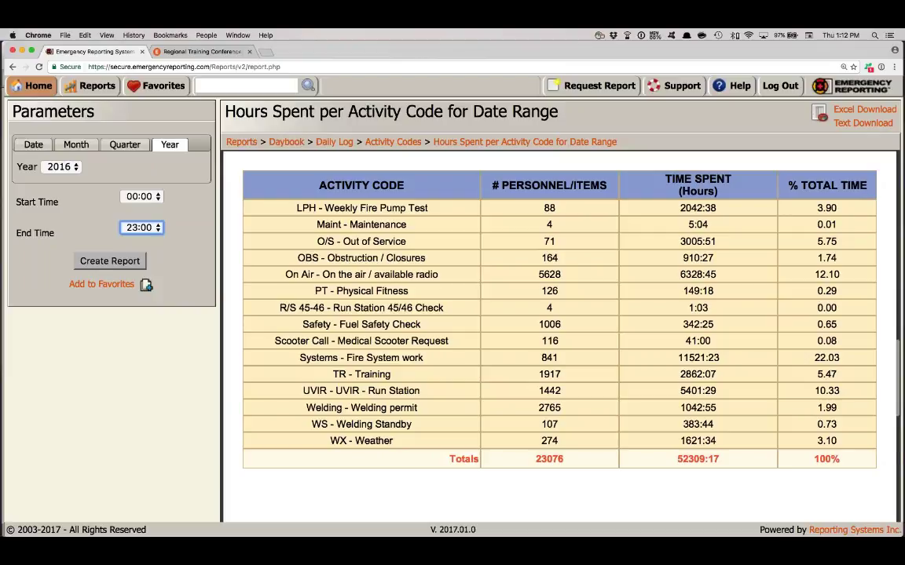
- Open report 1167, Hours Spent per Activity Code per Personnel for Date Range, and create it for the year 2017
click(250, 86)
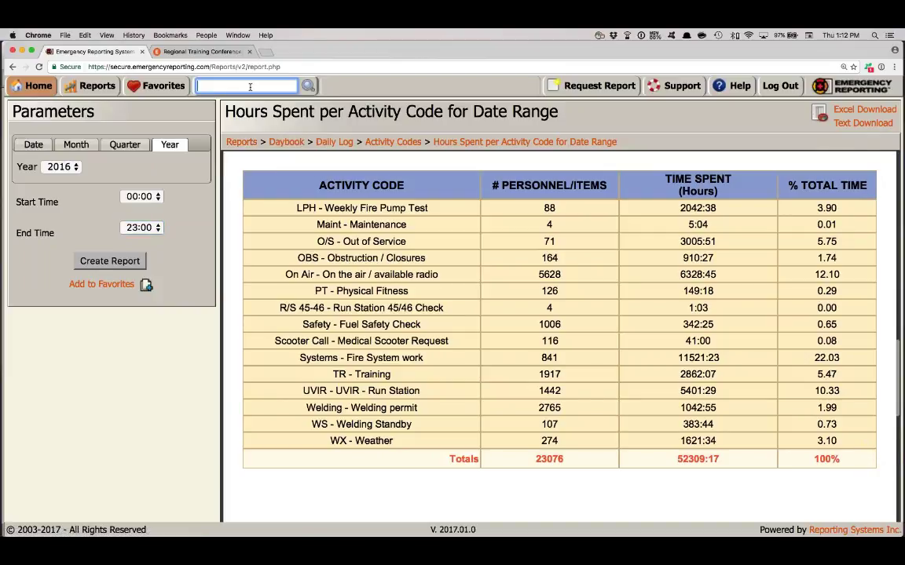
text(1167)
key(Return)
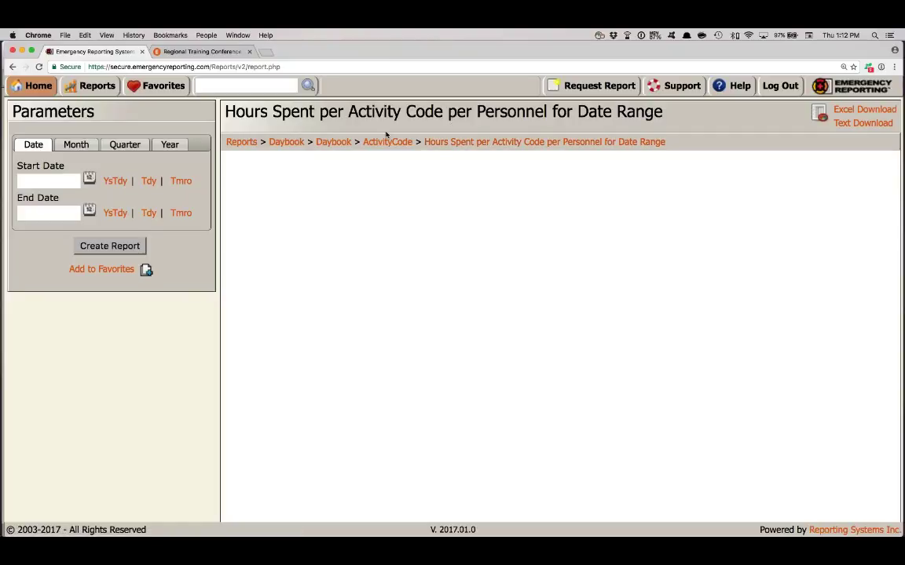
click(169, 145)
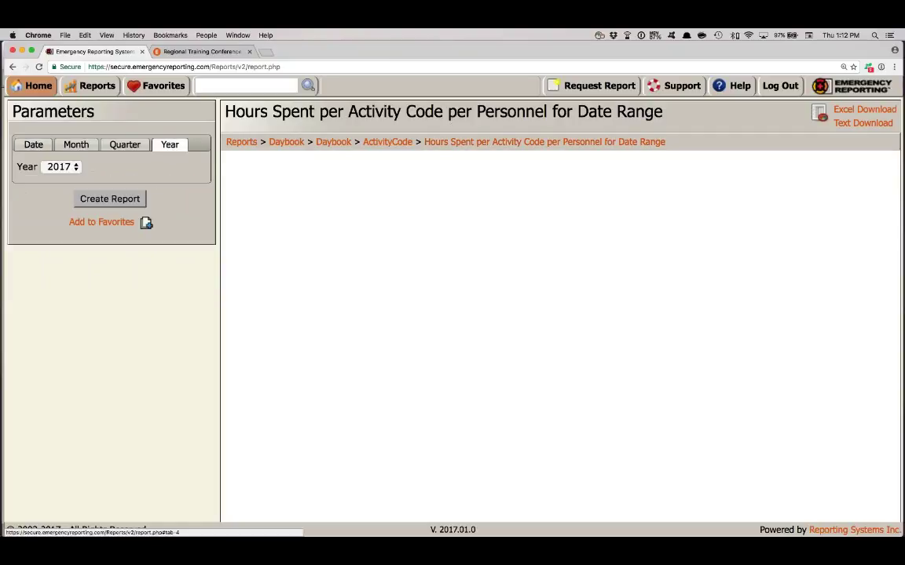
click(112, 199)
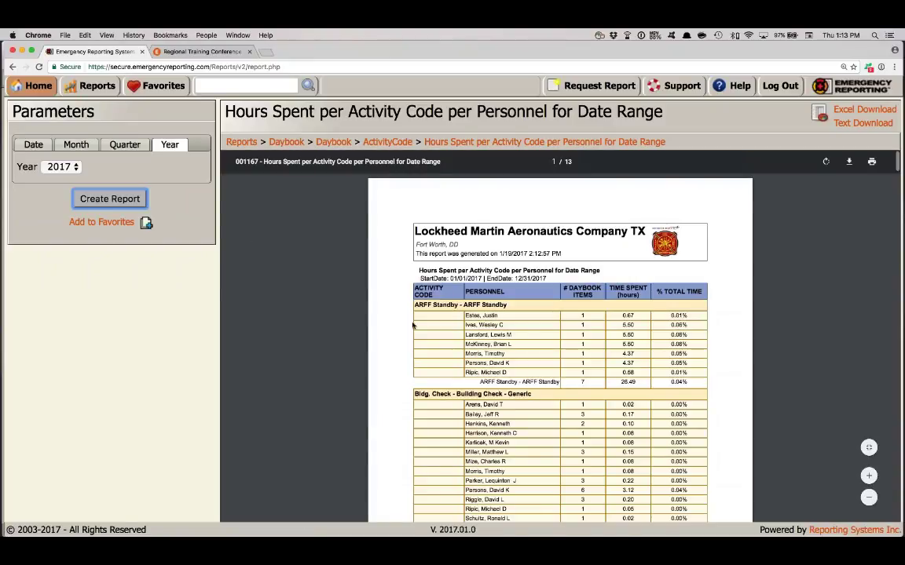
scroll(412, 328, down, 1)
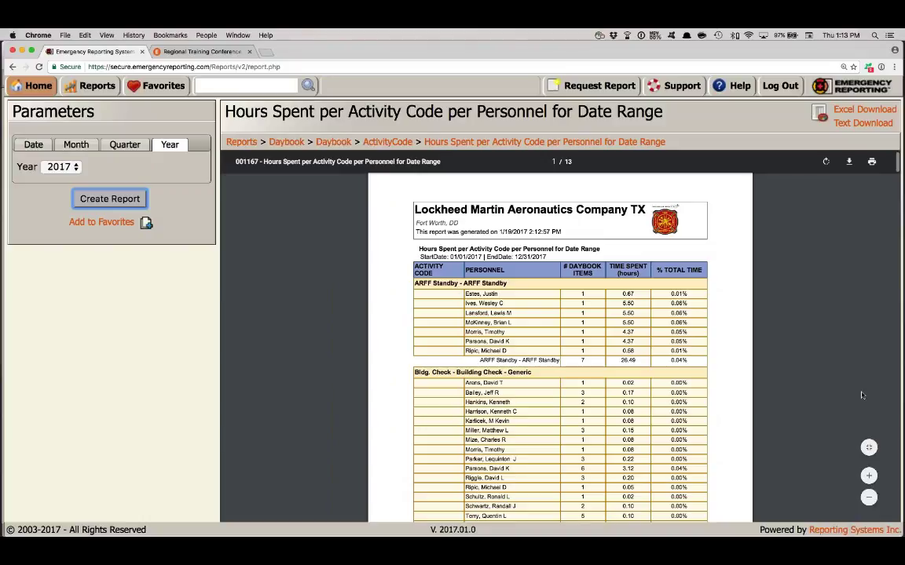
- Enlarge the 2017 report and examine each person's daybook items, hours and percentage per activity code through the first page
scroll(862, 395, up, 2)
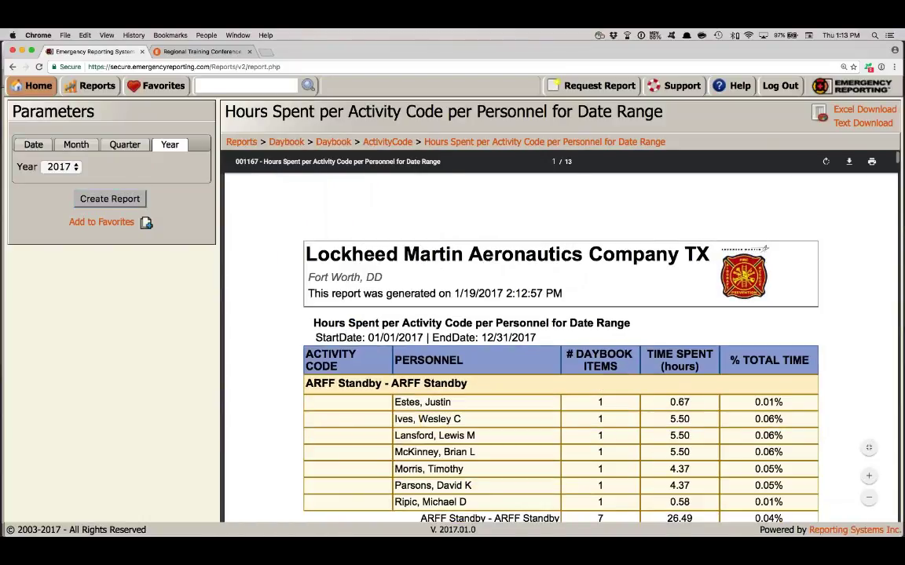
scroll(559, 346, up, 1)
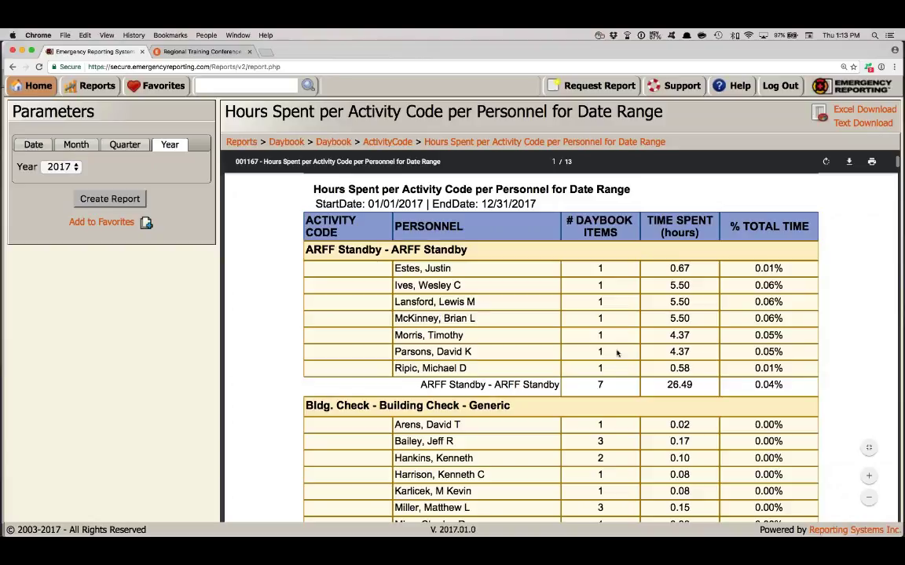
scroll(616, 354, down, 5)
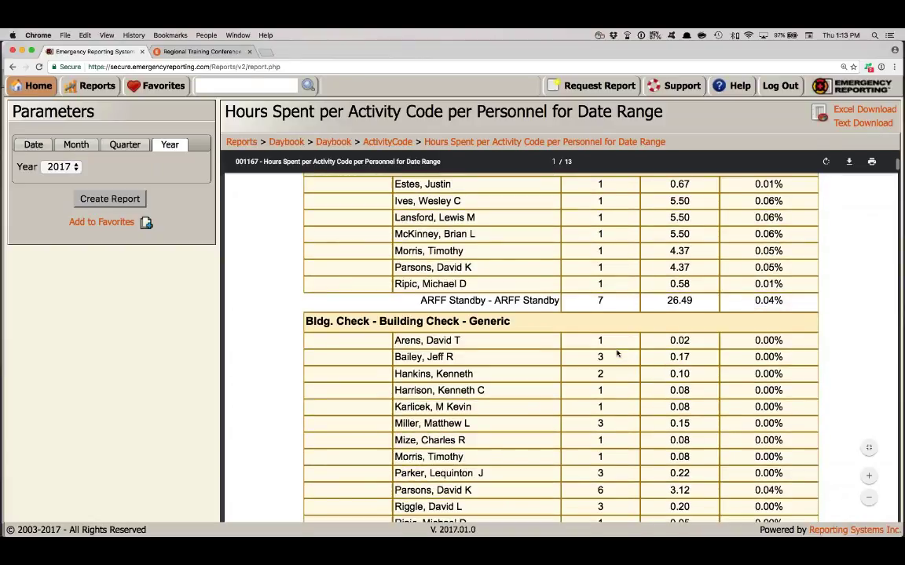
scroll(616, 353, down, 3)
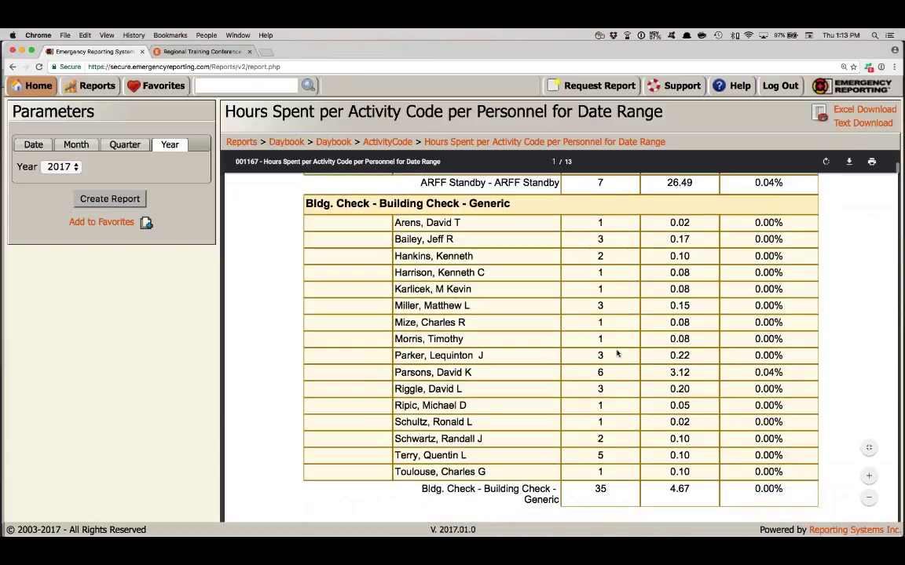
scroll(617, 354, down, 5)
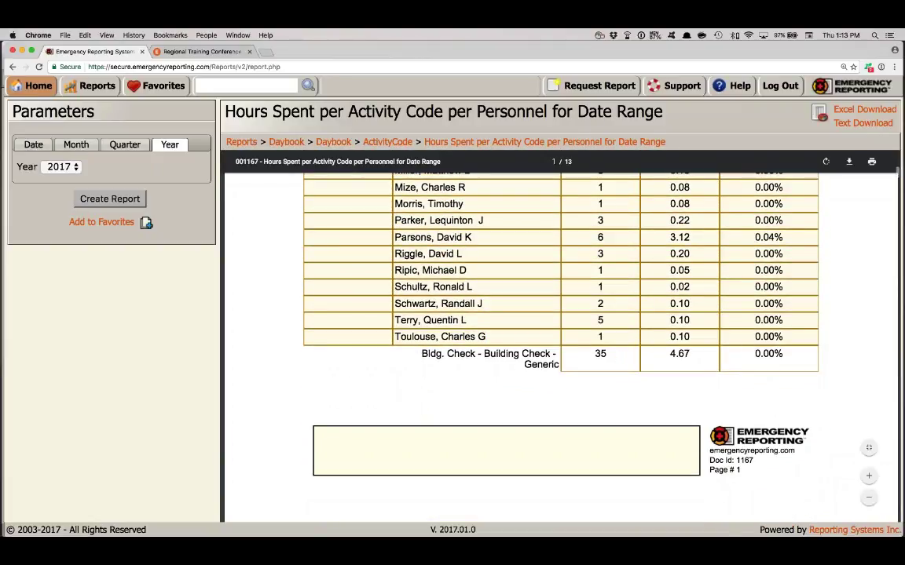
- Open report 1514, Daily Log Items per Personnel for Activity Code for Personnel, and set its activity code to PT - Physical Fitness
click(228, 88)
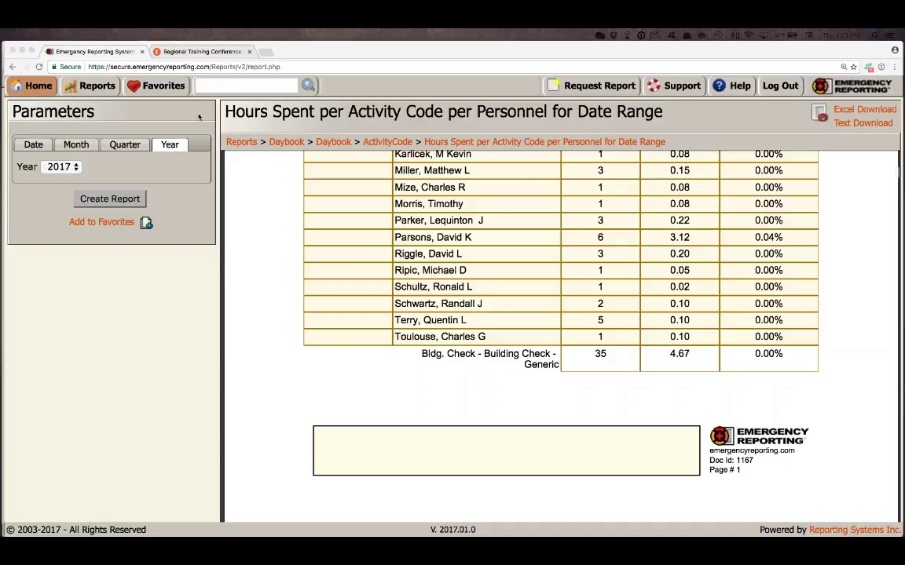
click(218, 87)
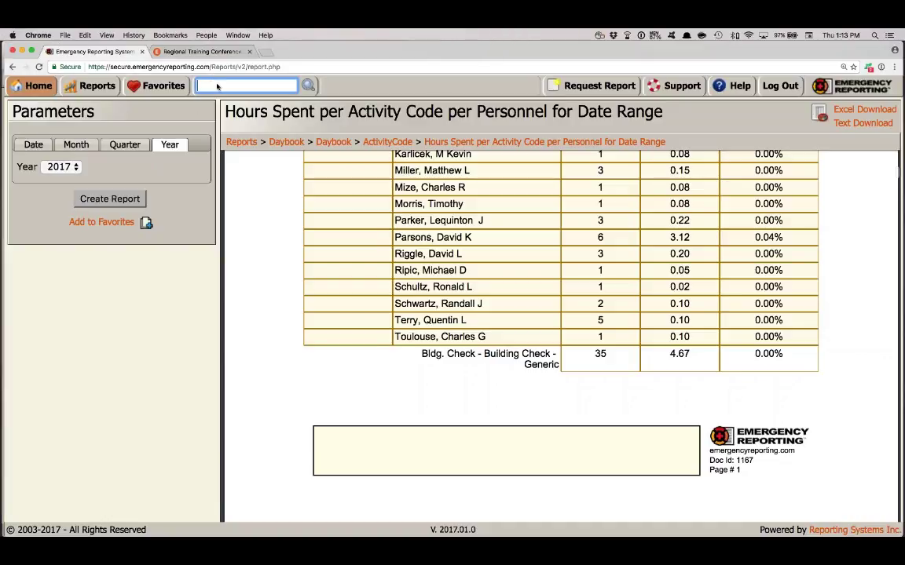
text(1514)
key(Return)
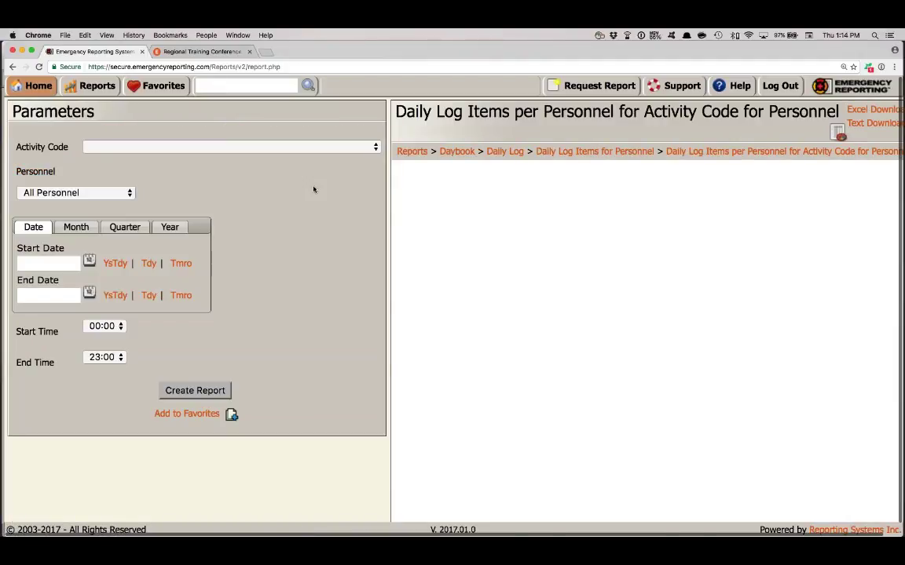
click(347, 151)
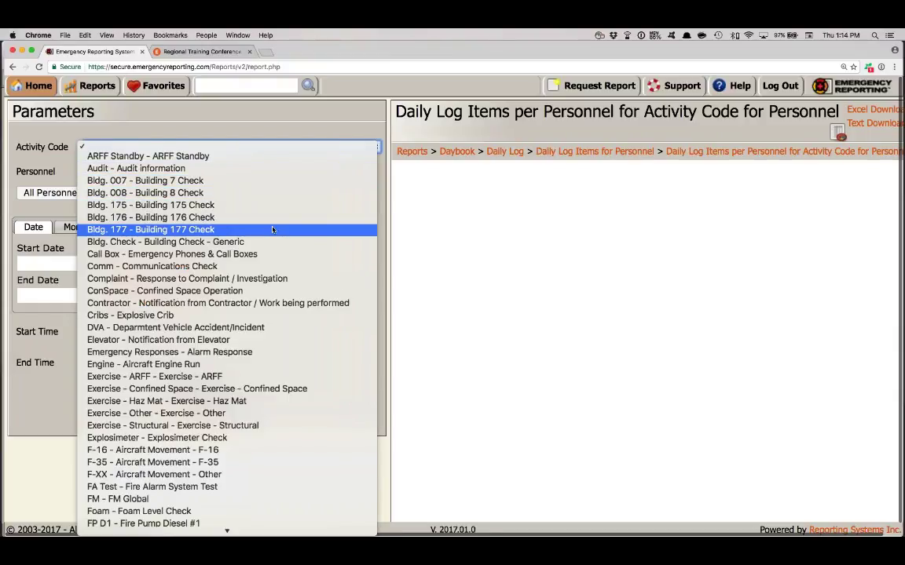
scroll(272, 229, down, 5)
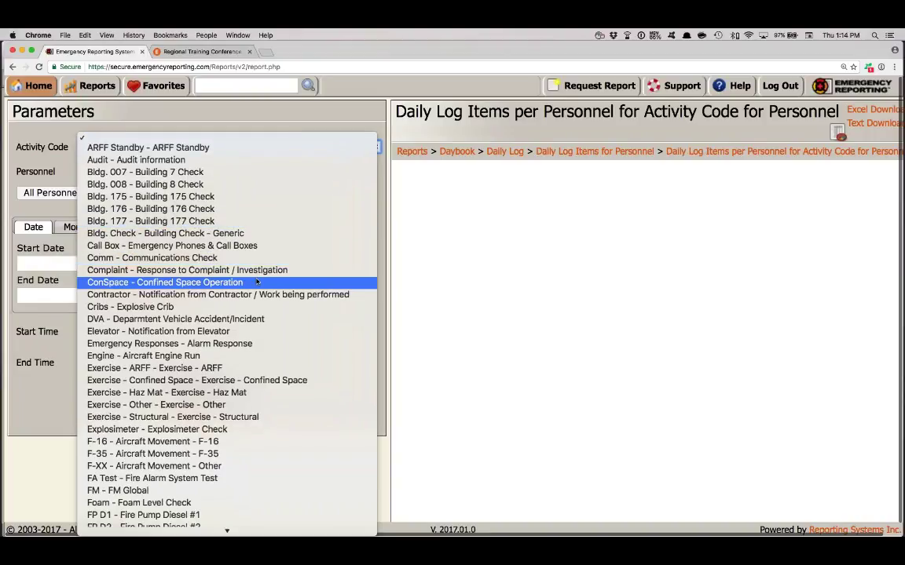
scroll(256, 281, down, 15)
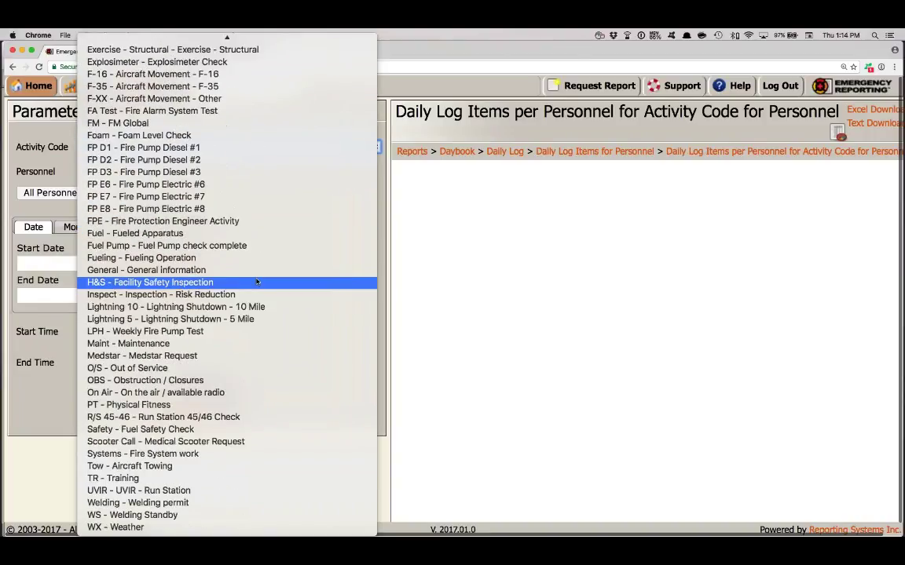
click(165, 405)
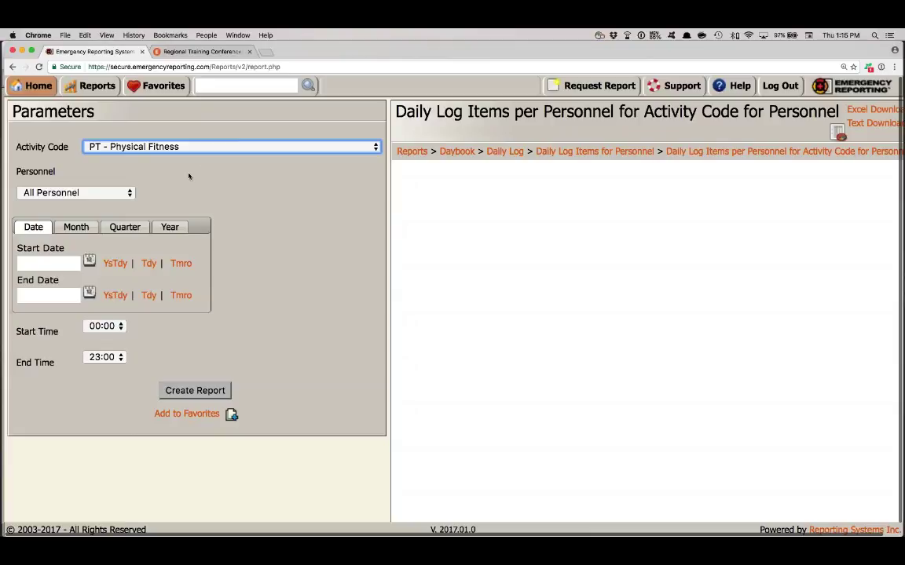
- Pick the first four people in a multiple personnel selection, name it A-Shift Station1, and discard the selection
click(110, 194)
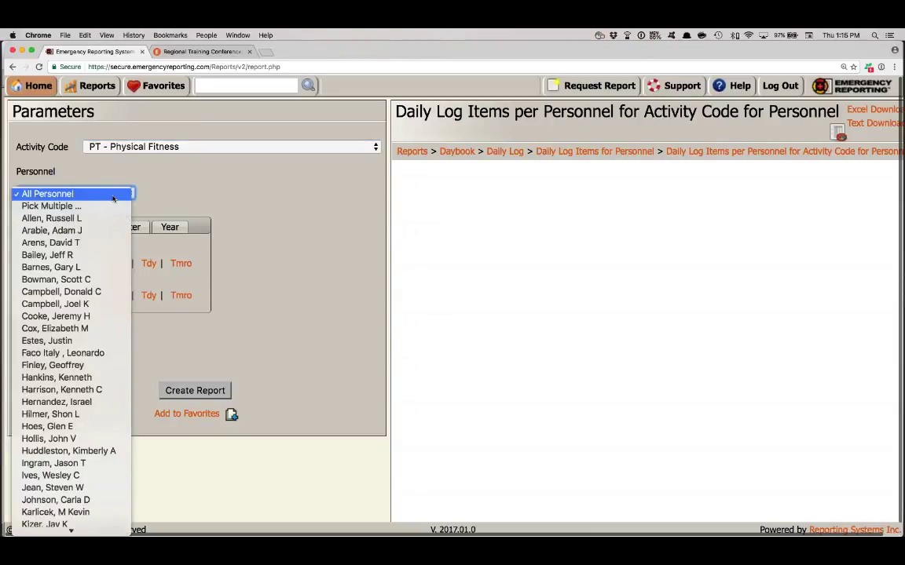
click(105, 205)
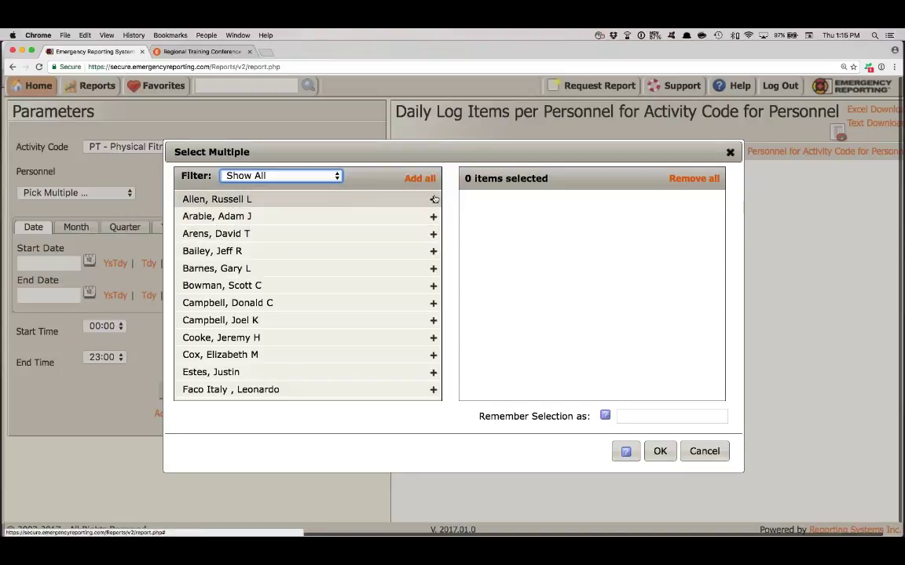
click(434, 199)
click(434, 198)
click(434, 198)
click(433, 203)
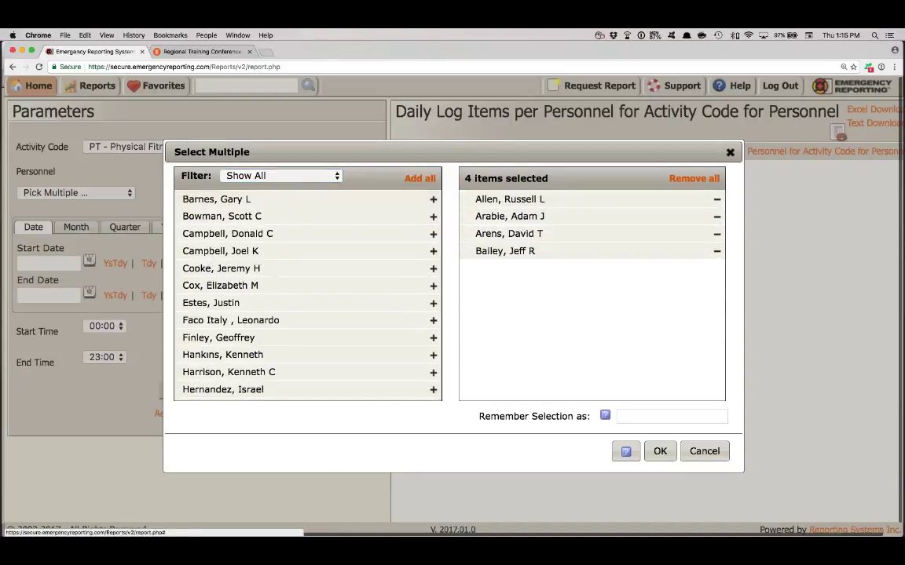
click(636, 417)
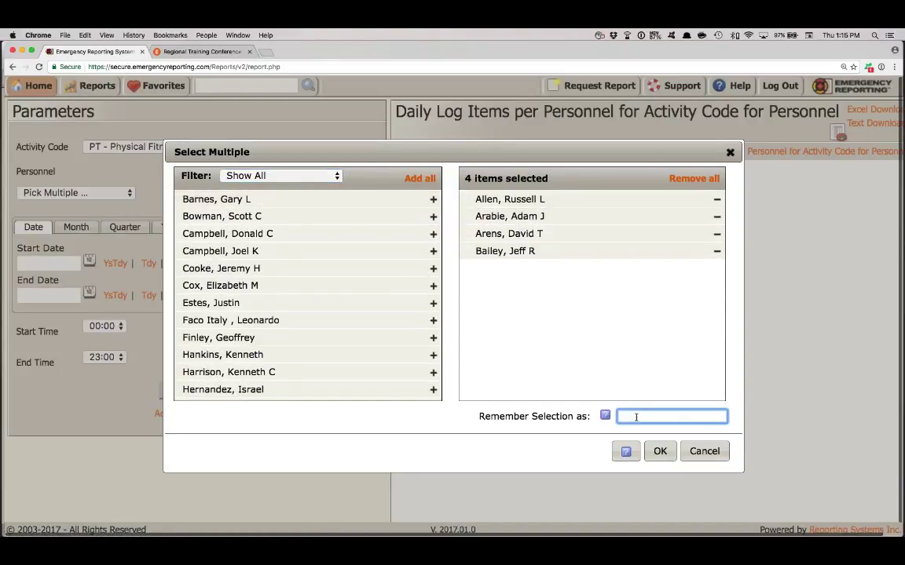
text(A-Shift Station1)
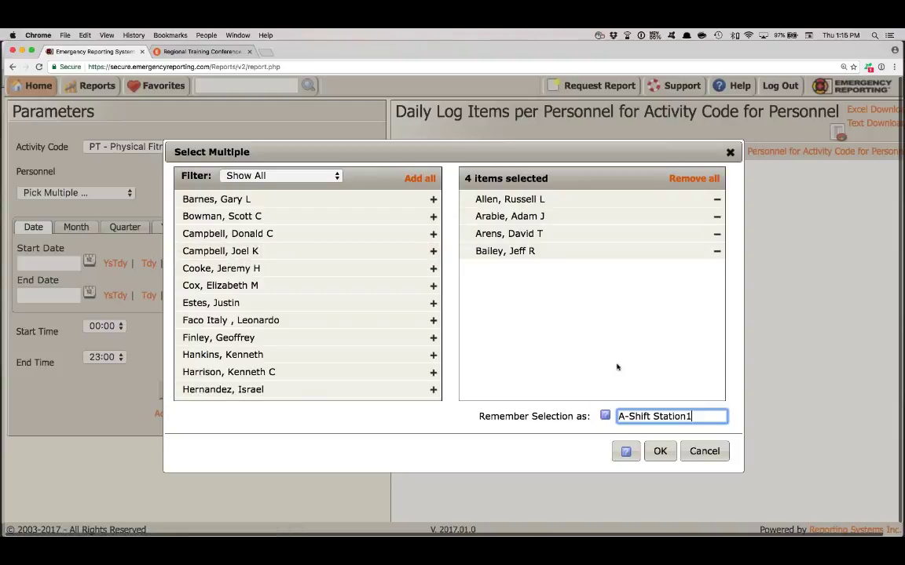
click(701, 454)
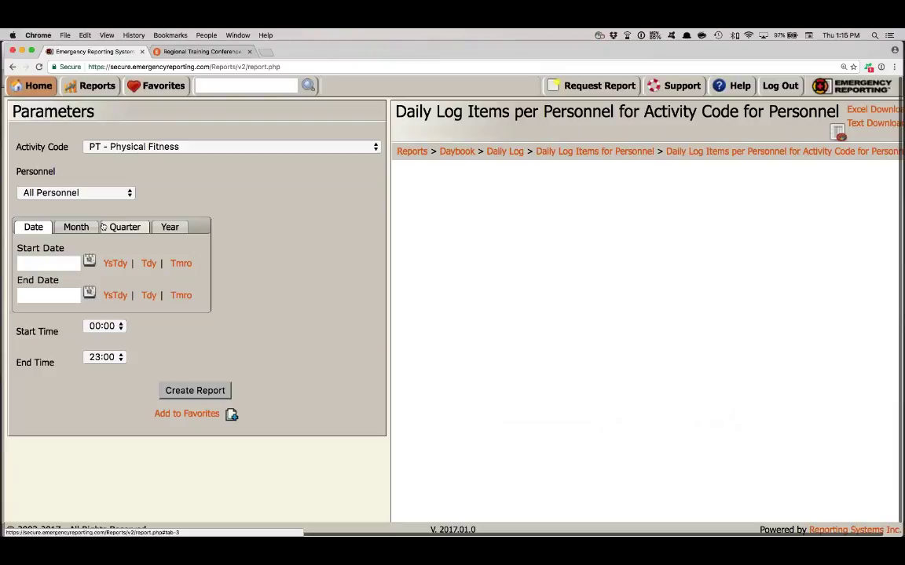
- Create the Physical Fitness report for January 2017 and reduce the page zoom so the whole report fits
click(77, 227)
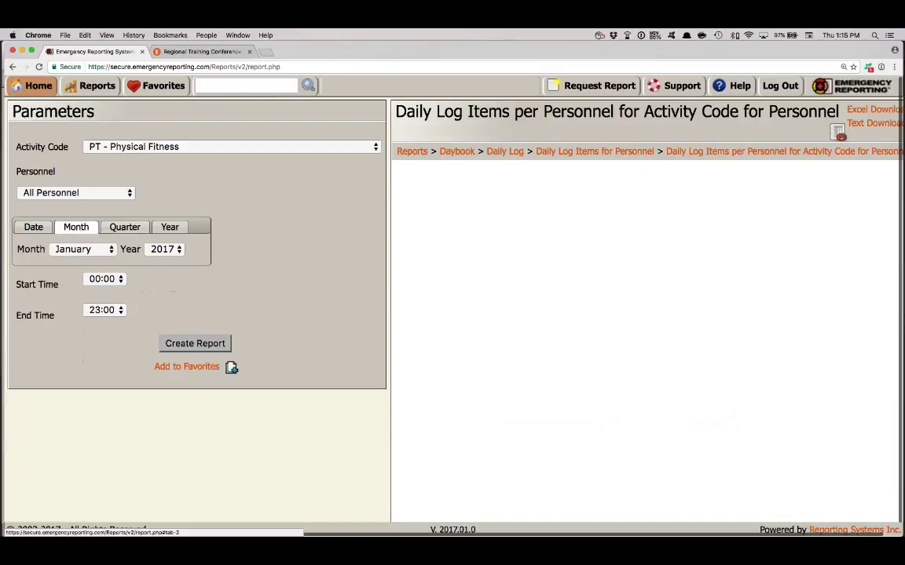
click(202, 347)
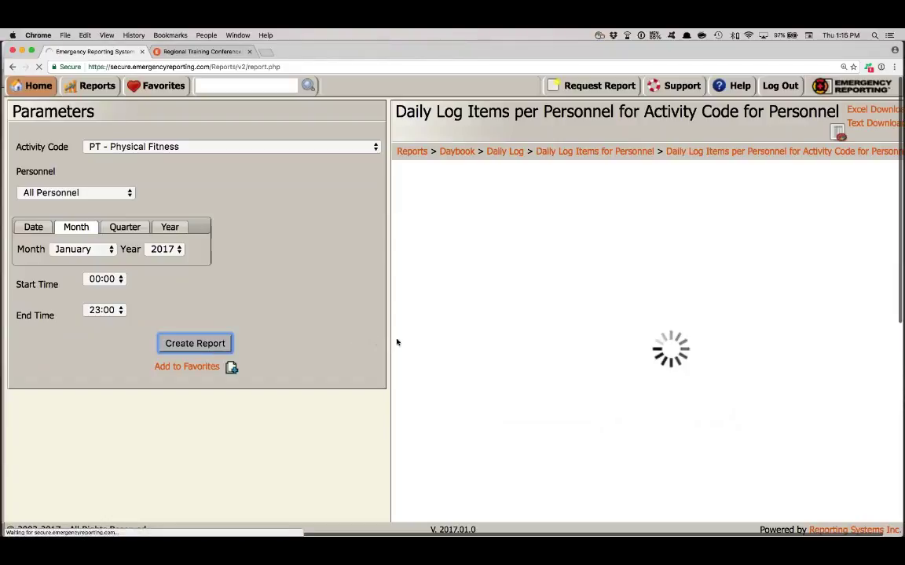
key(super+minus)
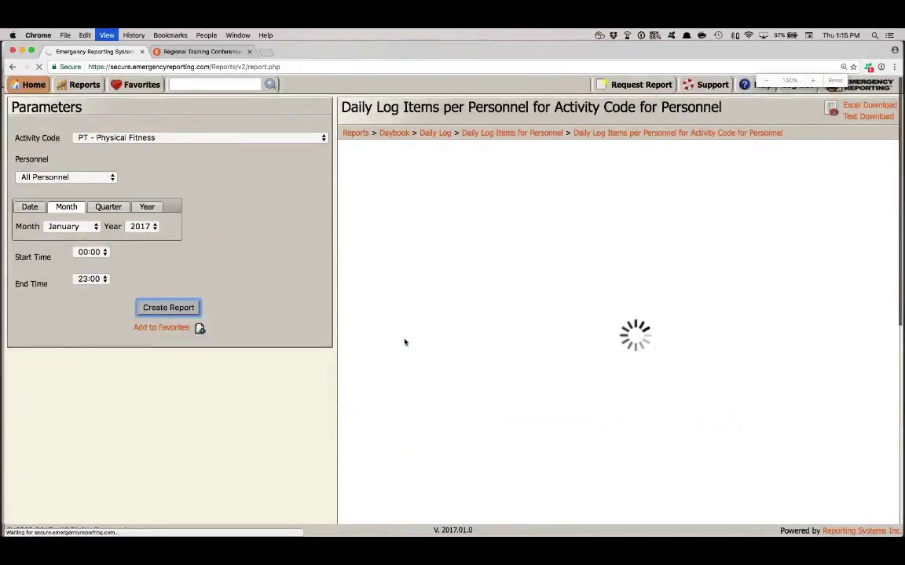
key(super+minus)
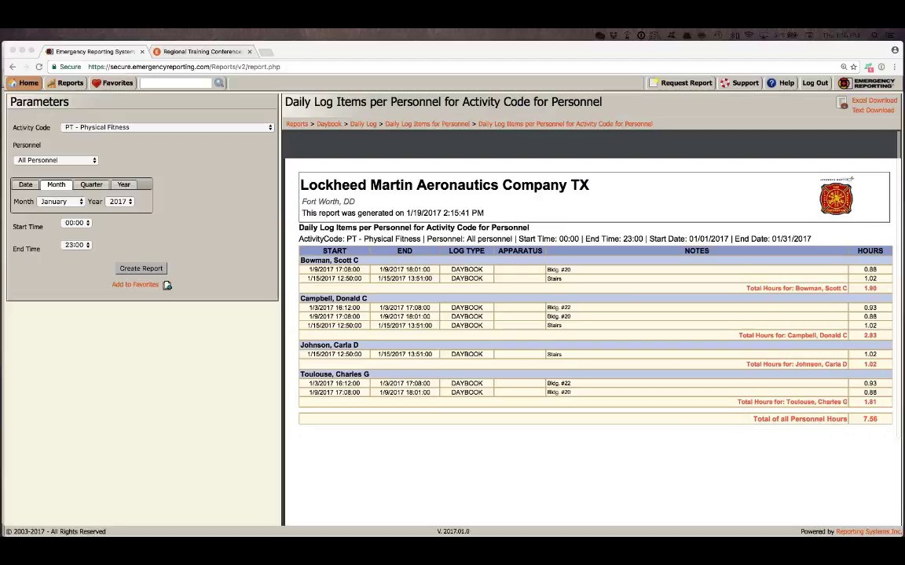
- Open report 1193, Hours Worked per Activity Code per Personnel for Date Range, and create it for all personnel for January 2017
mouse_move(604, 141)
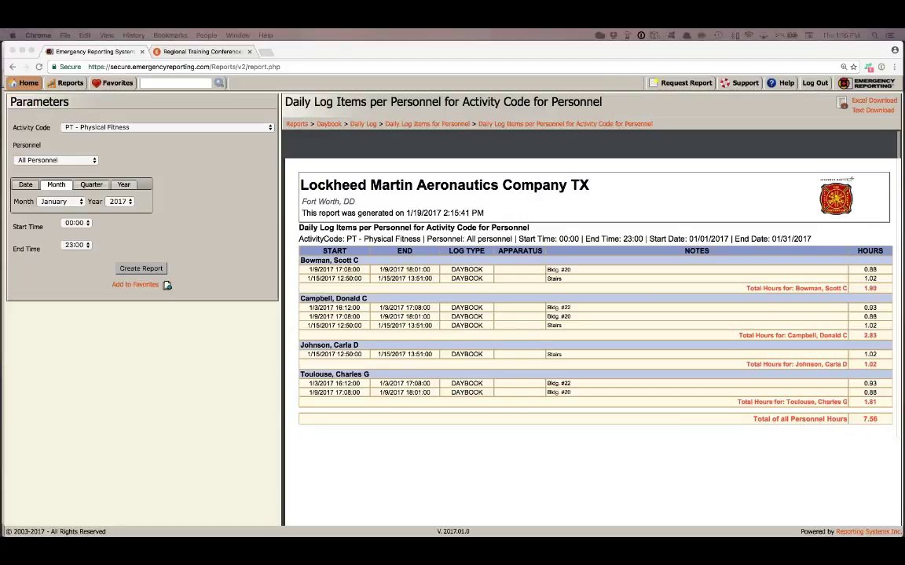
click(157, 82)
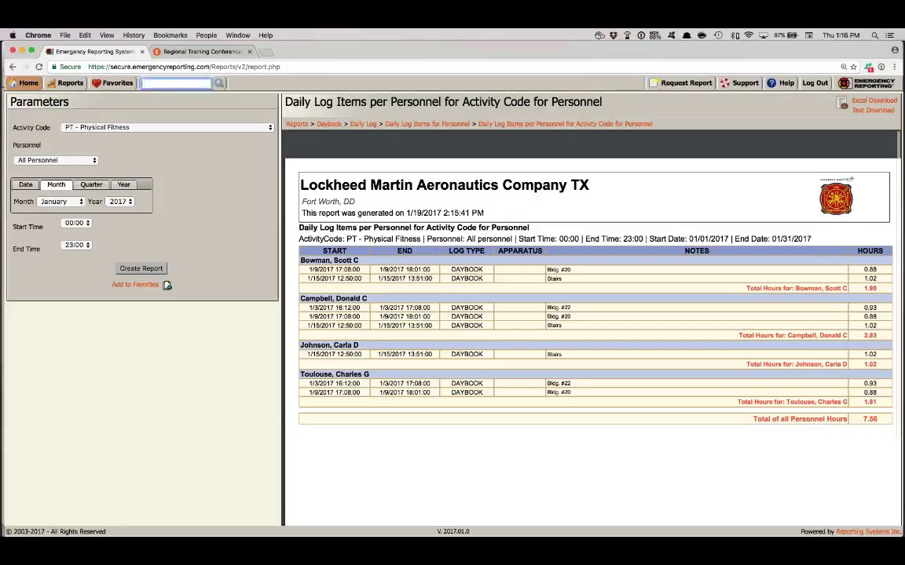
text(fire)
key(Return)
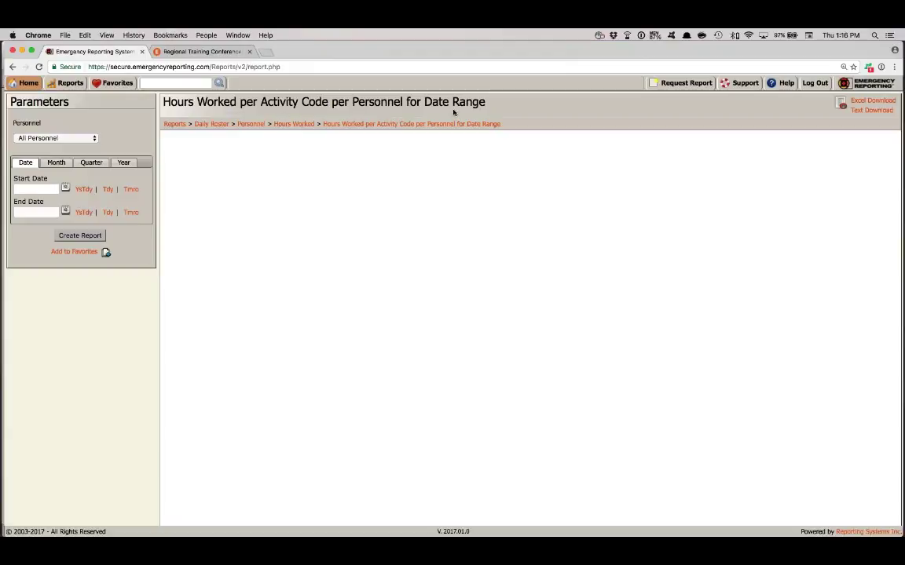
click(74, 139)
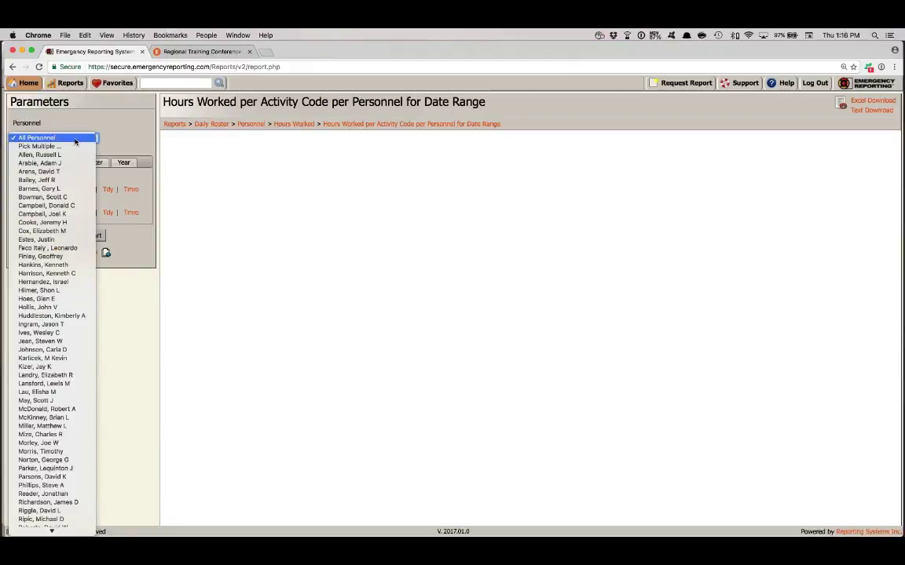
click(76, 139)
click(56, 162)
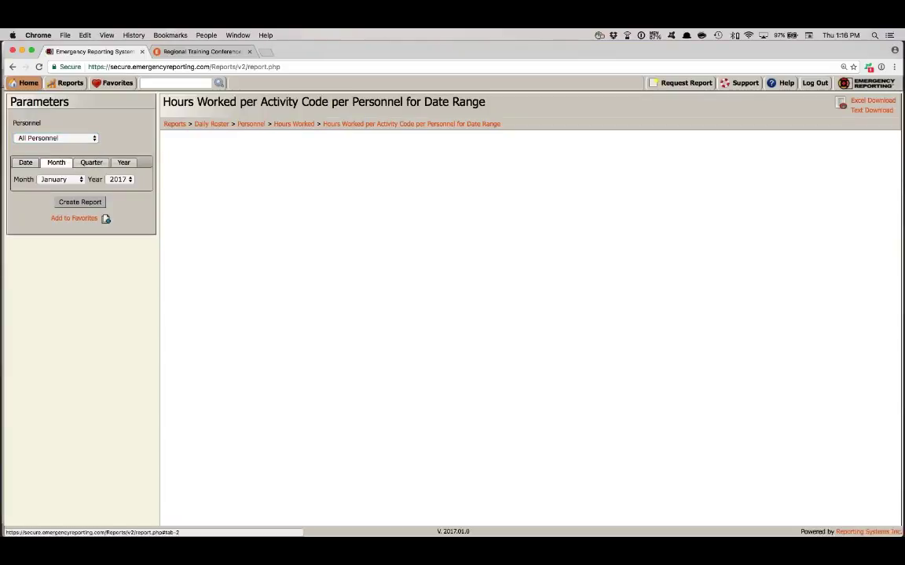
click(79, 201)
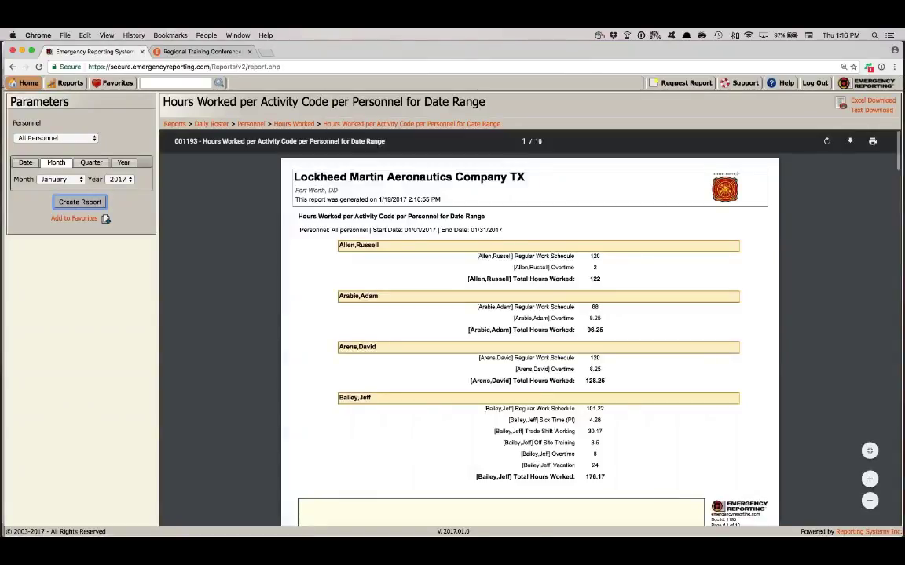
- Enlarge the hours worked report and examine each person's regular, overtime and leave hours and totals
scroll(428, 256, down, 1)
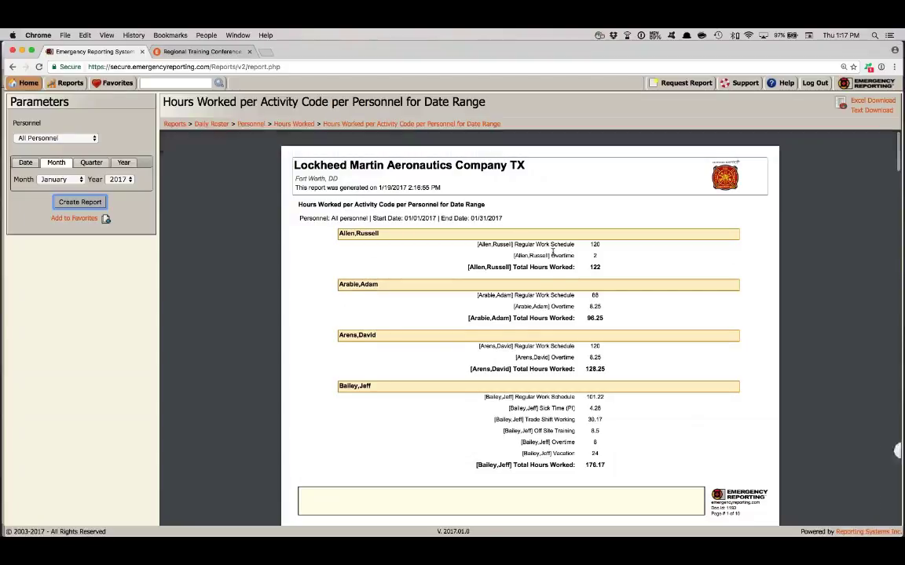
scroll(553, 251, down, 3)
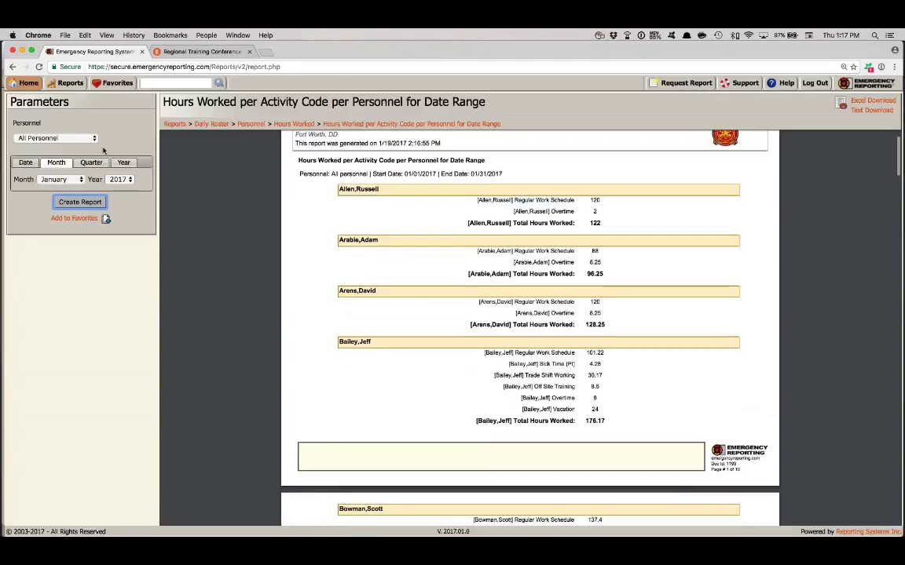
scroll(359, 236, down, 1)
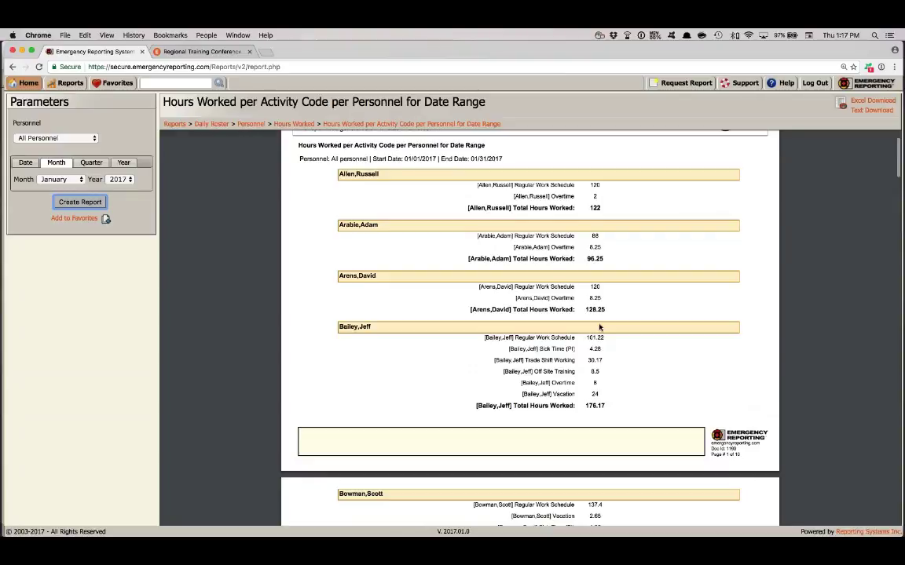
mouse_move(834, 132)
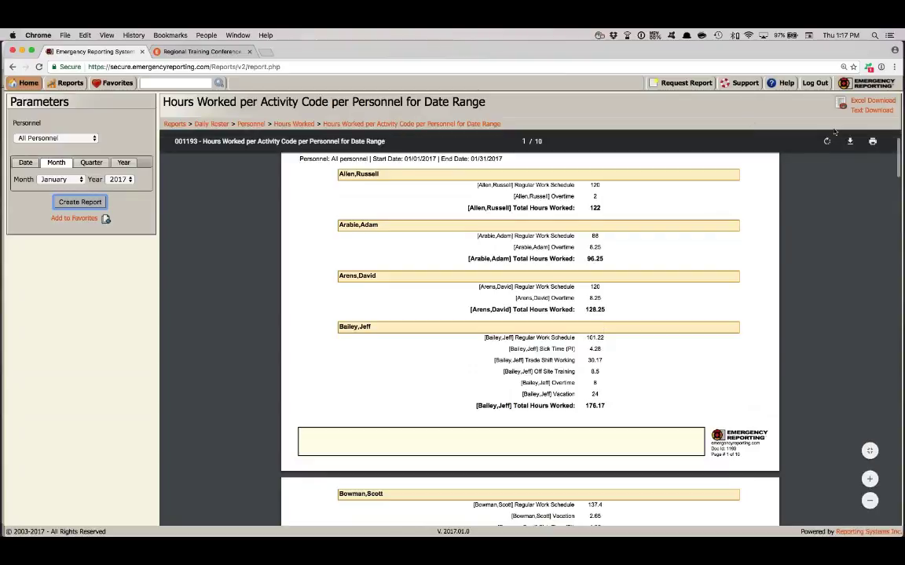
click(870, 480)
click(871, 480)
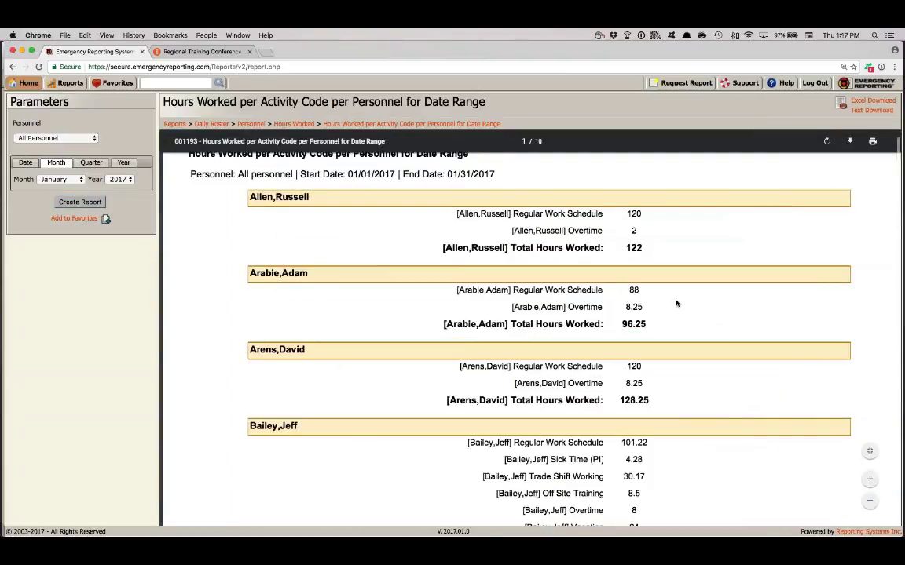
scroll(676, 303, down, 1)
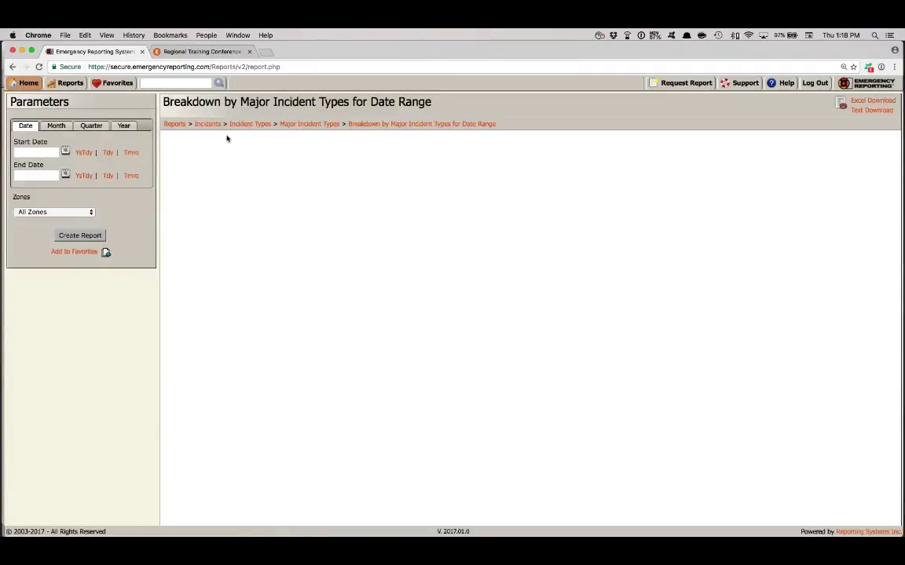
- Create the Breakdown by Major Incident Types for Date Range report for the year 2016 with all zones
click(123, 126)
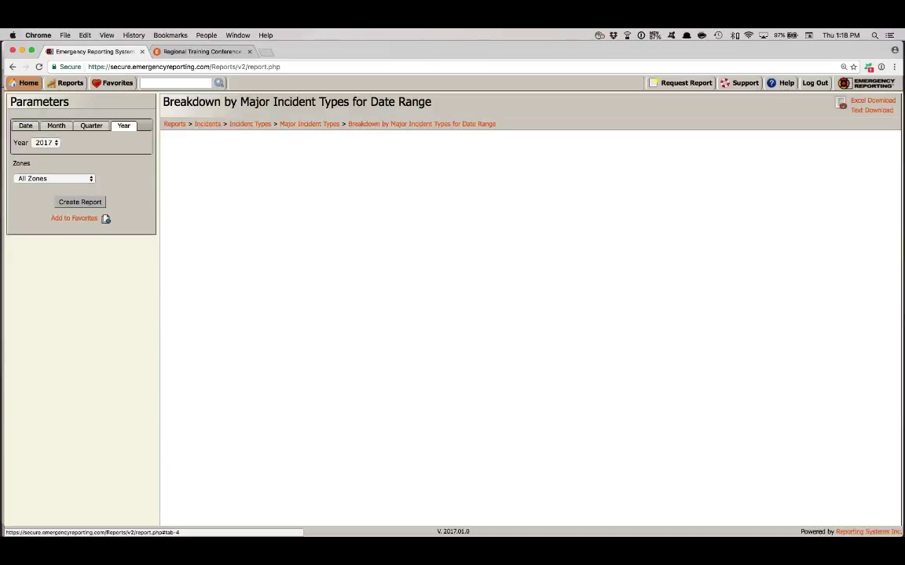
click(39, 142)
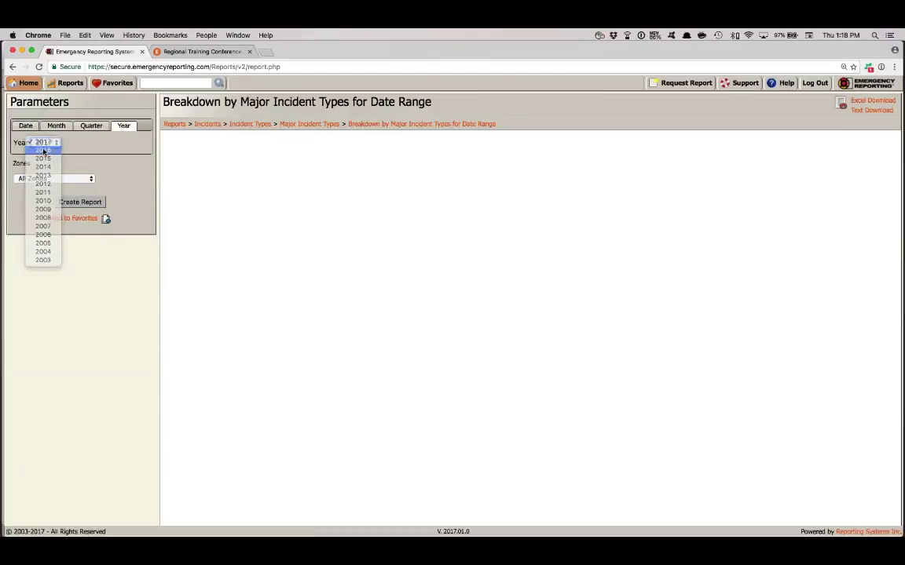
click(44, 150)
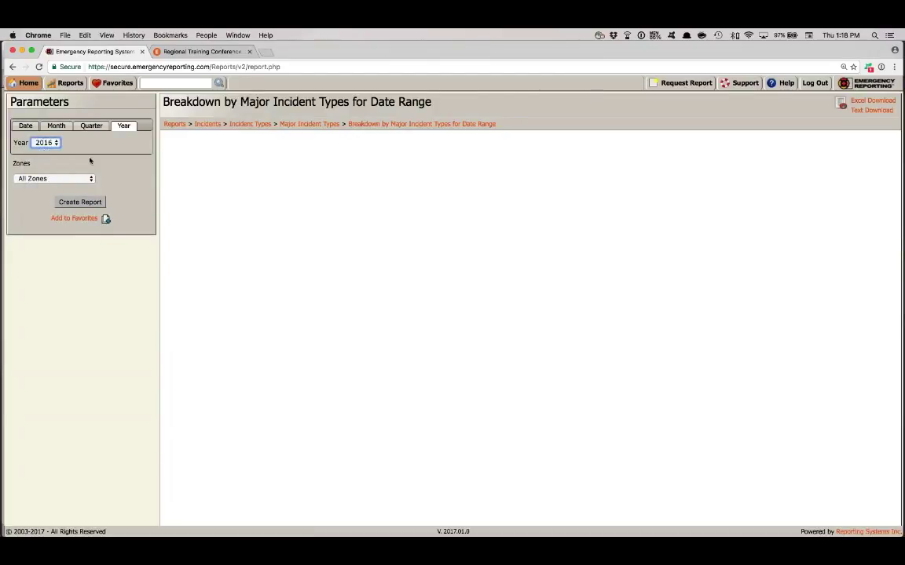
click(90, 203)
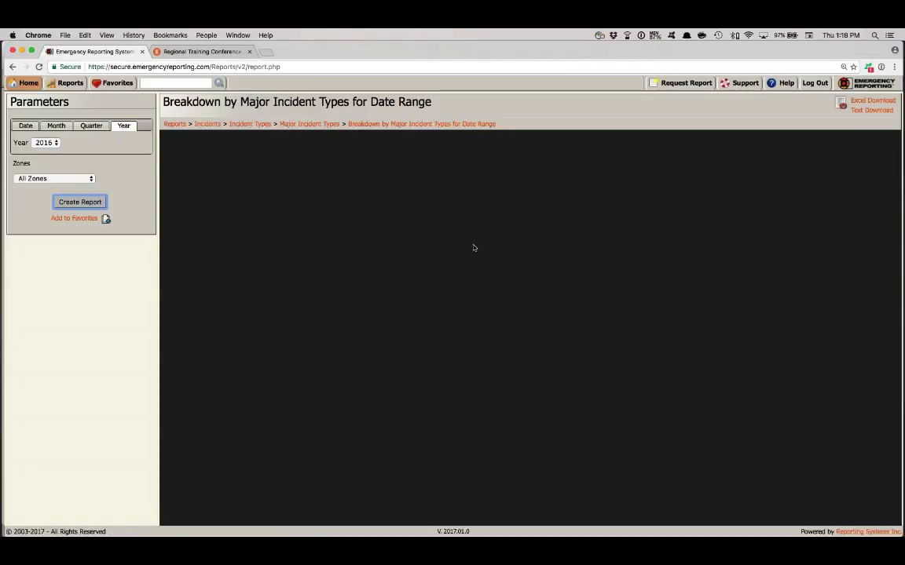
- Enlarge the incident type report and examine its pie chart and the summary table of incident numbers and percentages
scroll(494, 268, down, 1)
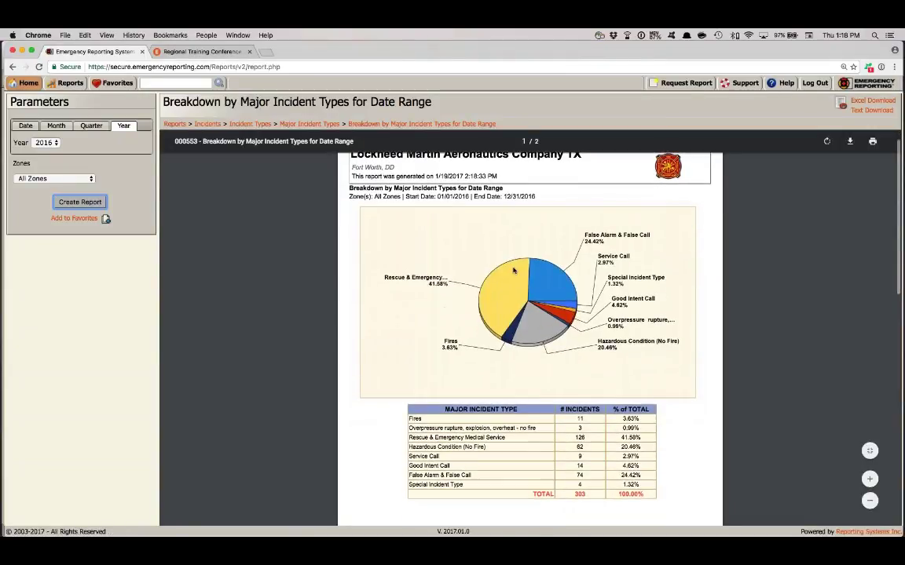
key(super+equal)
key(super+equal)
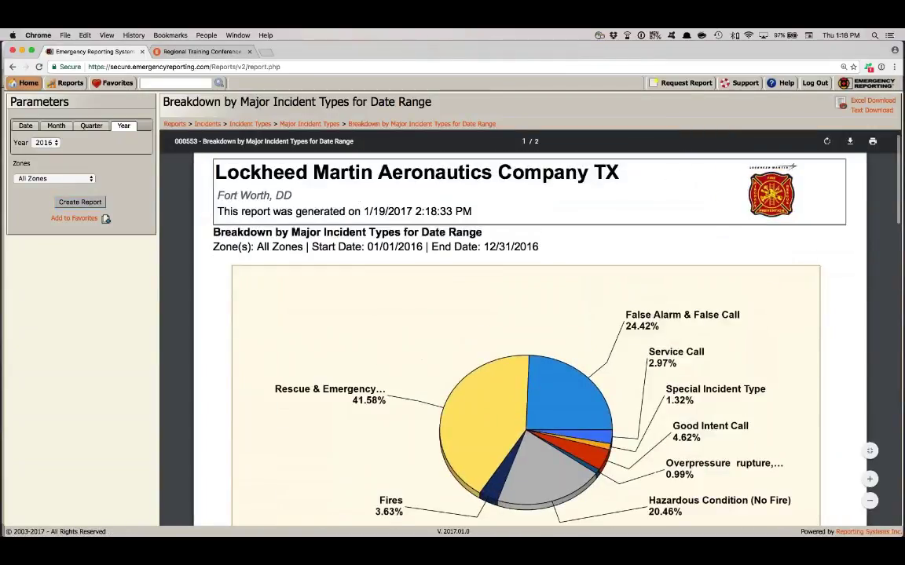
scroll(531, 330, down, 2)
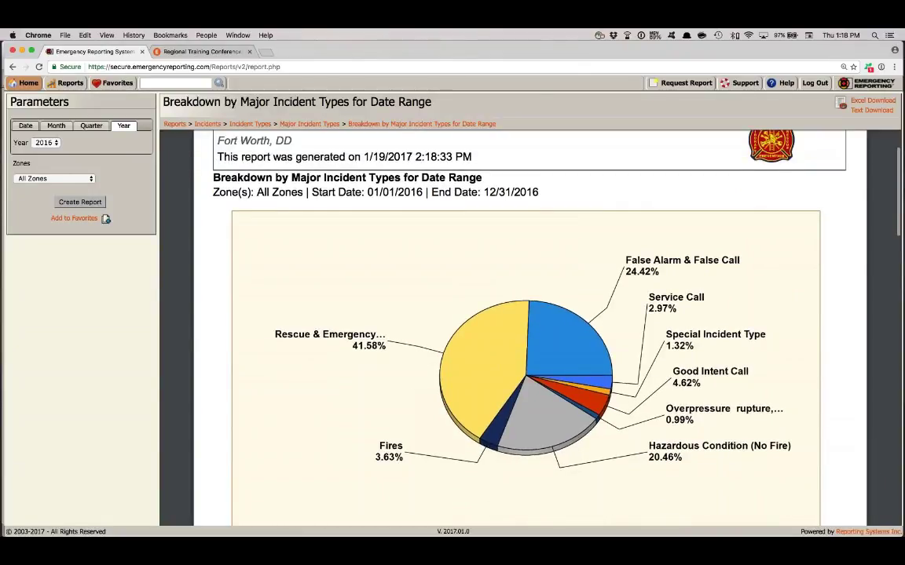
scroll(623, 397, down, 4)
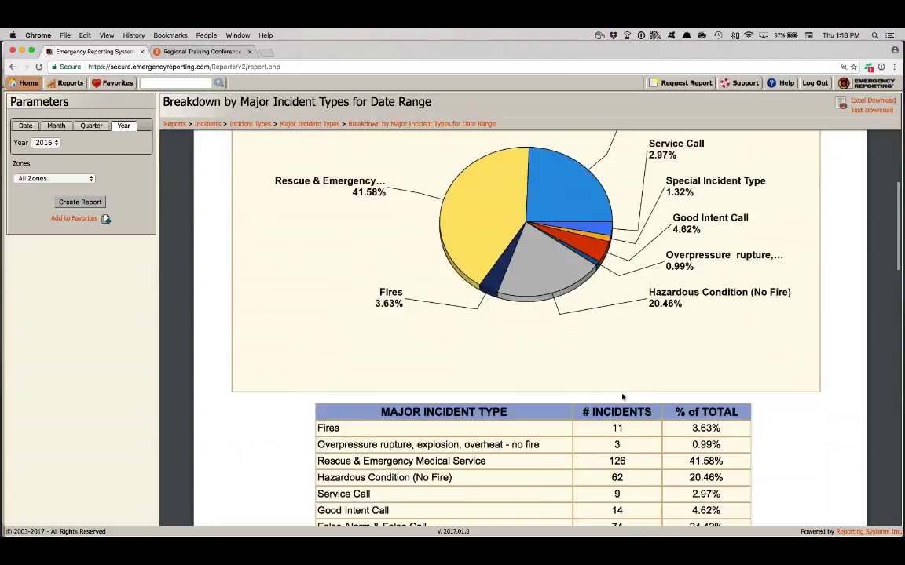
scroll(375, 492, down, 1)
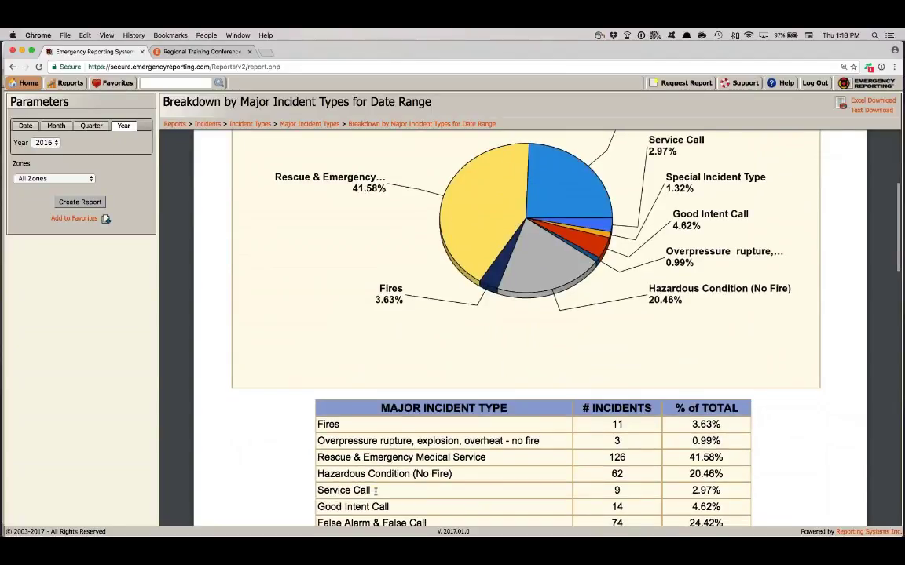
scroll(375, 492, down, 2)
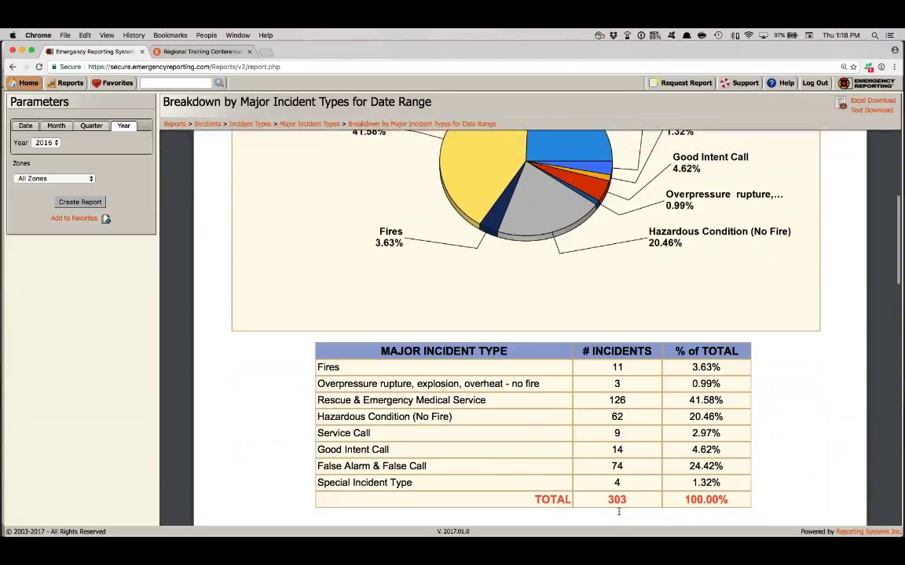
scroll(618, 511, up, 1)
scroll(527, 314, up, 3)
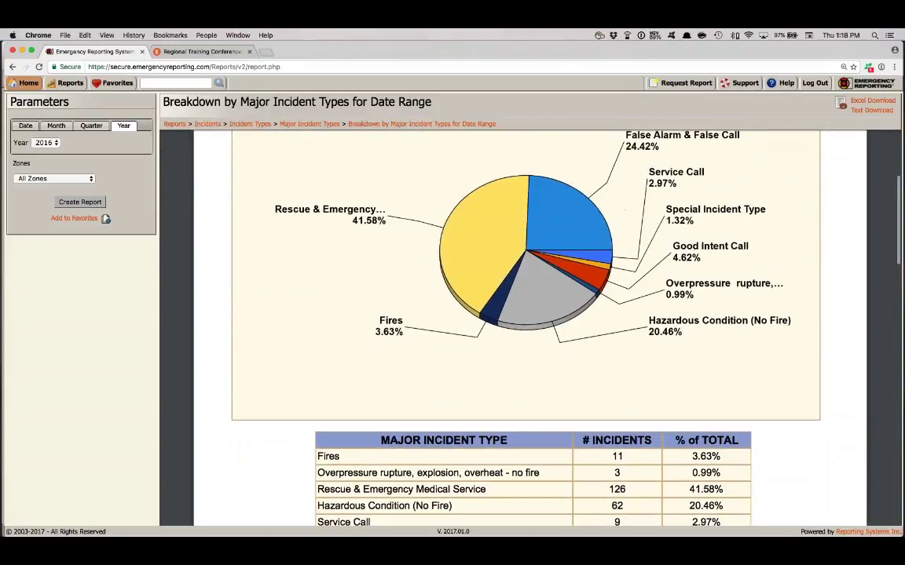
scroll(526, 315, down, 1)
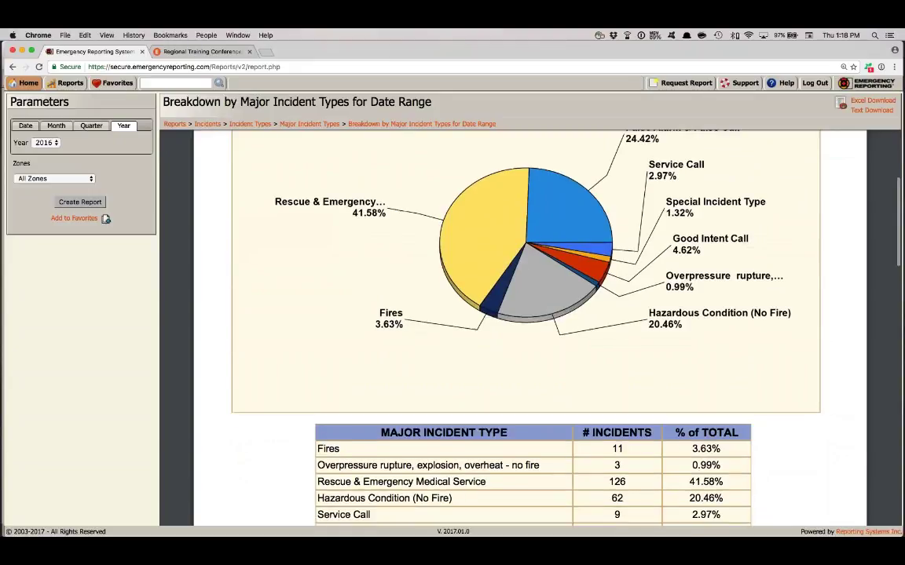
scroll(526, 314, down, 10)
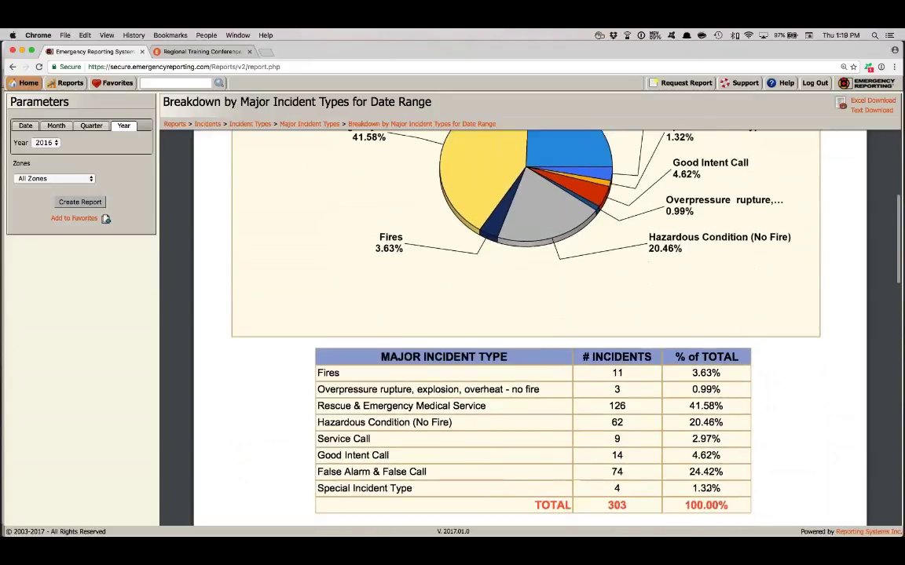
- Read the reviewed-incidents note and the Detailed Breakdown by Incident Type table on the report's second page
scroll(526, 314, down, 8)
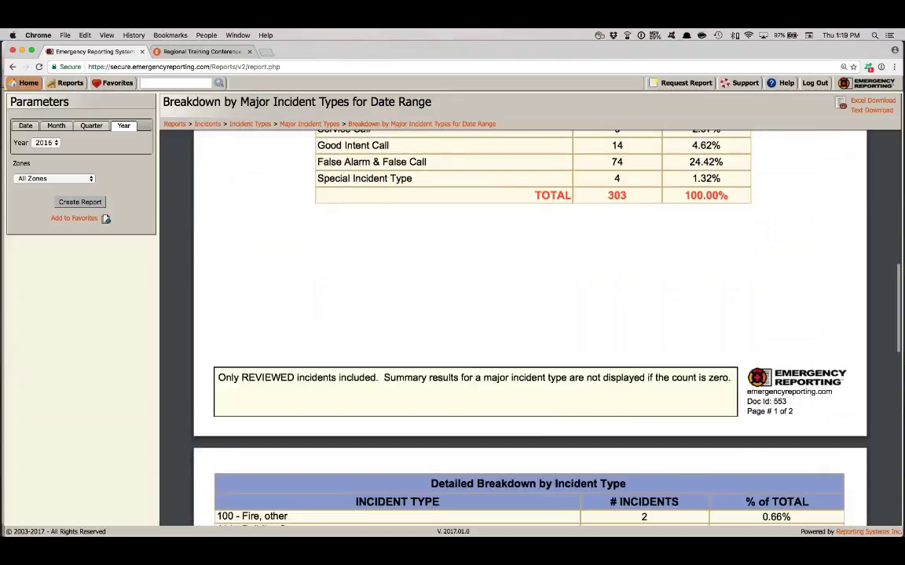
scroll(526, 330, down, 1)
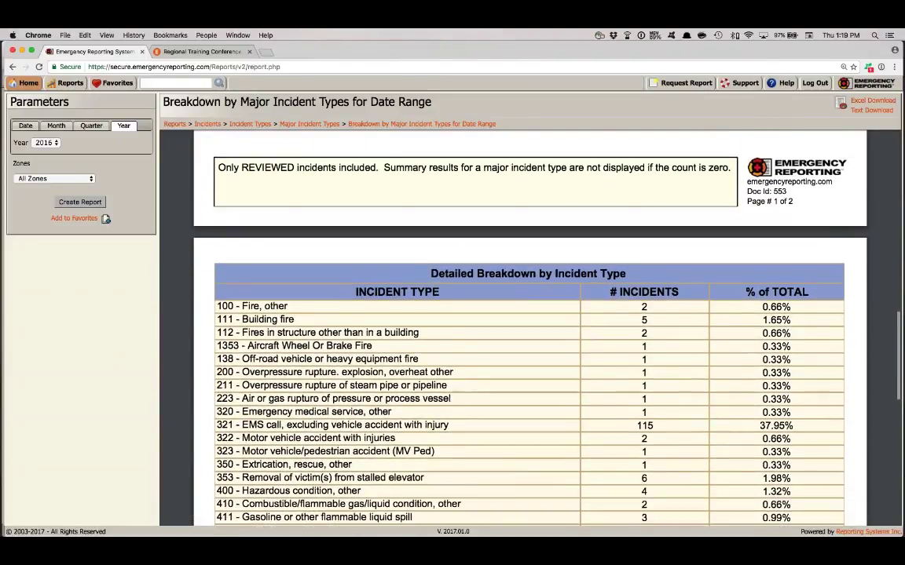
scroll(526, 330, down, 3)
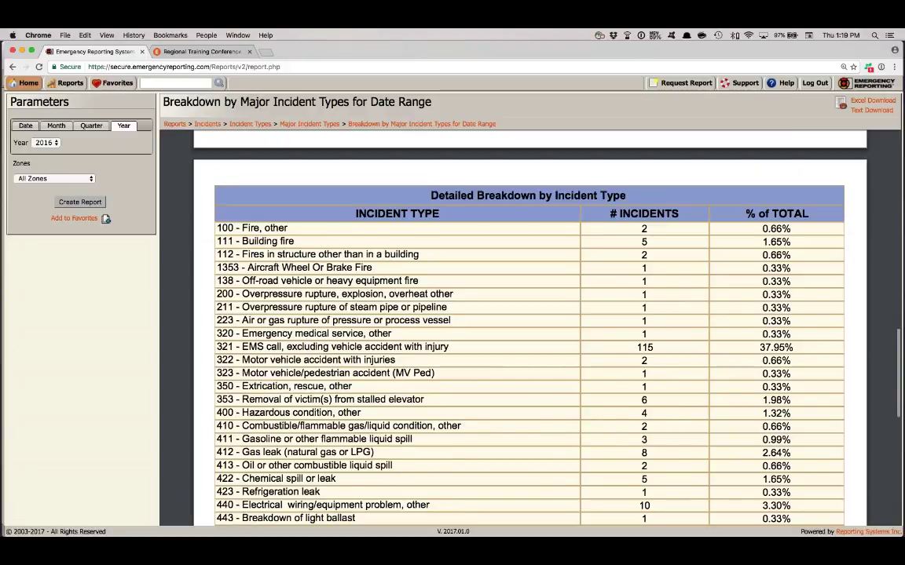
scroll(526, 330, down, 4)
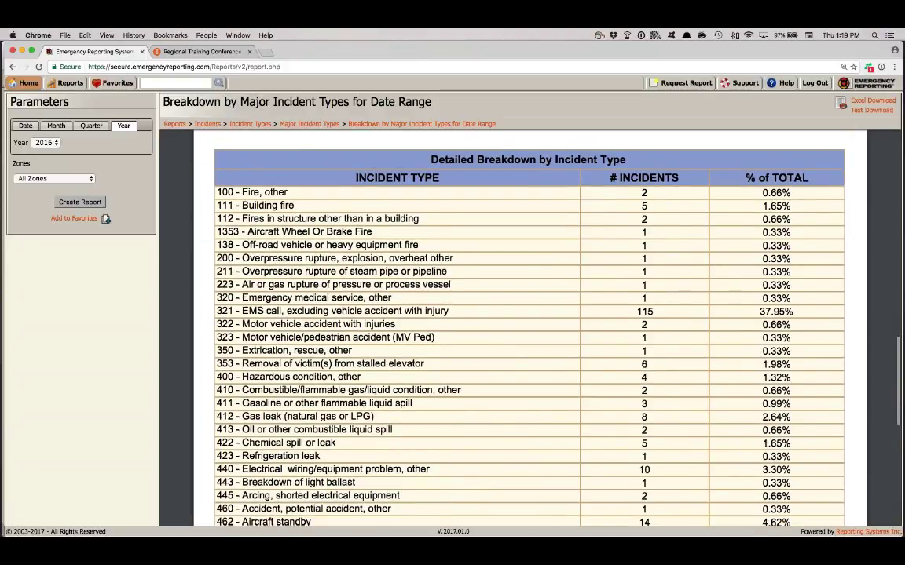
scroll(526, 330, down, 3)
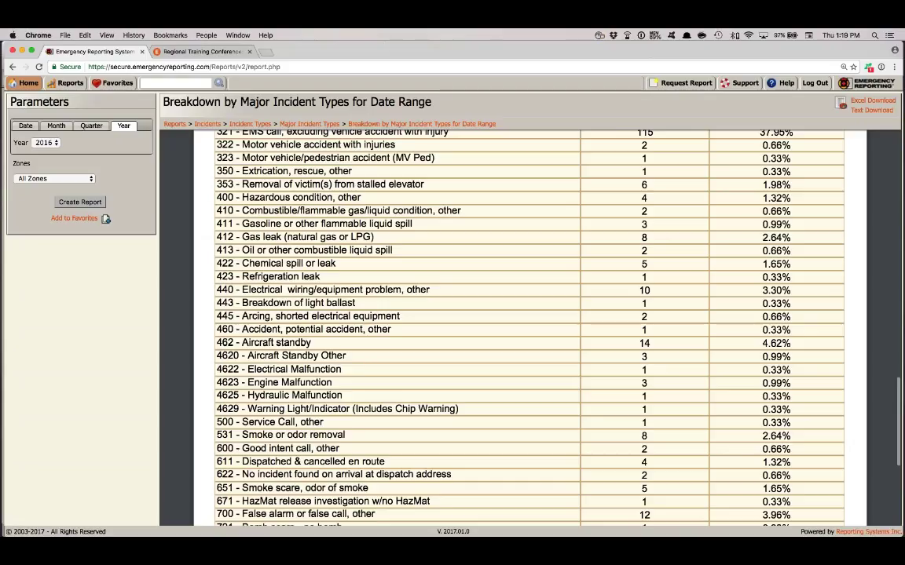
scroll(526, 330, down, 4)
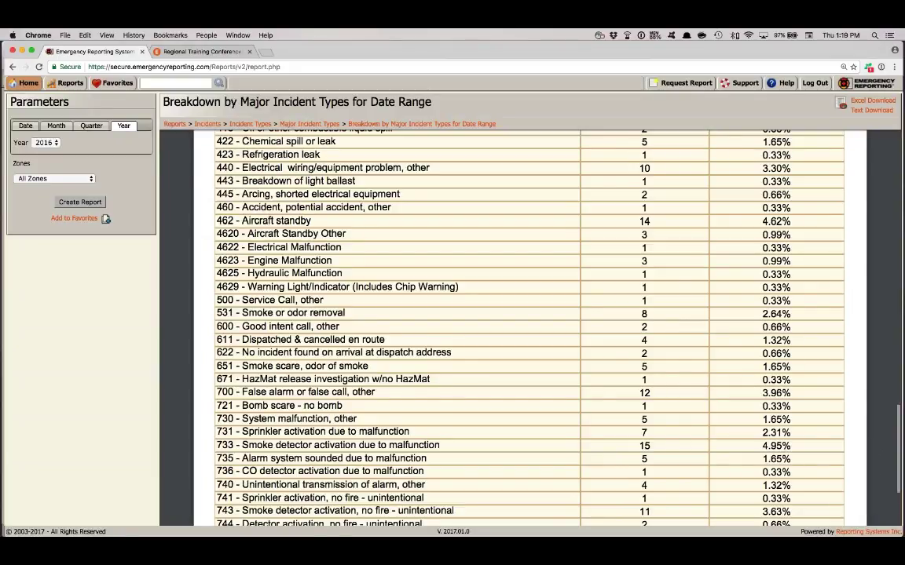
- Open report 968, Property Values versus Losses per Incident for Date Range, and create it for the year 2016
click(179, 82)
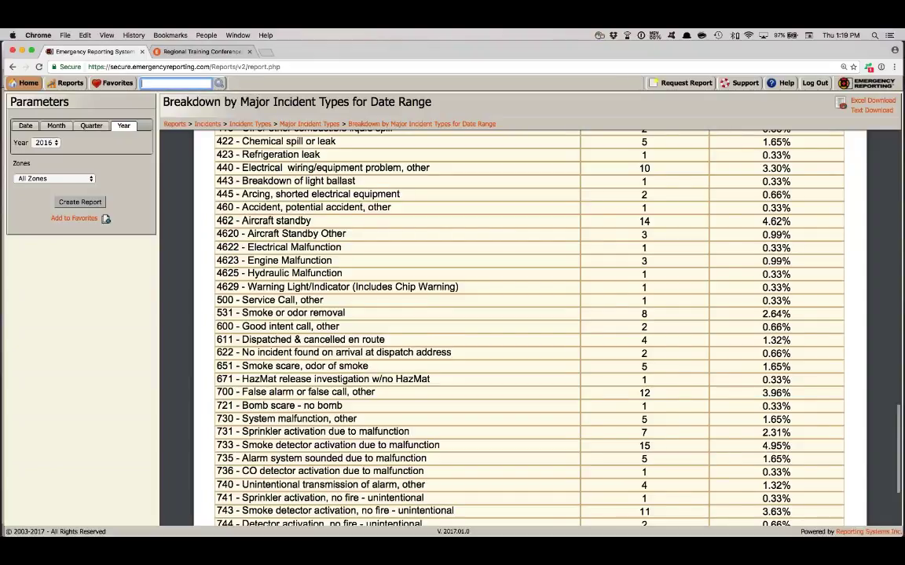
click(885, 156)
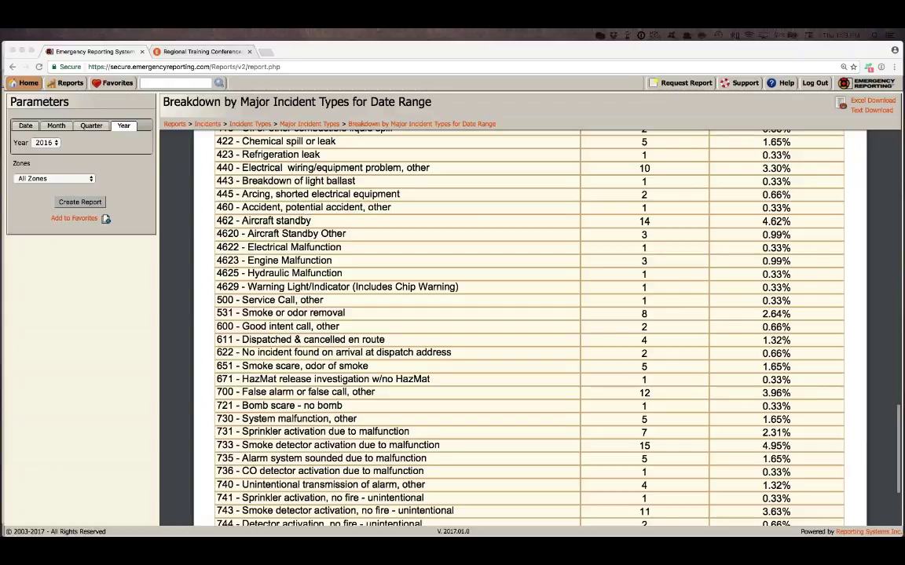
click(179, 83)
text(968)
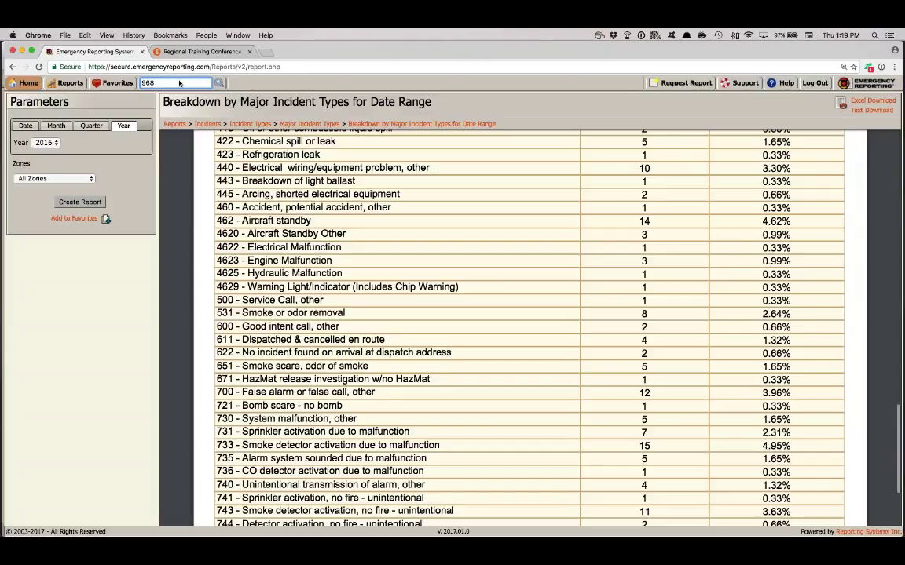
key(Return)
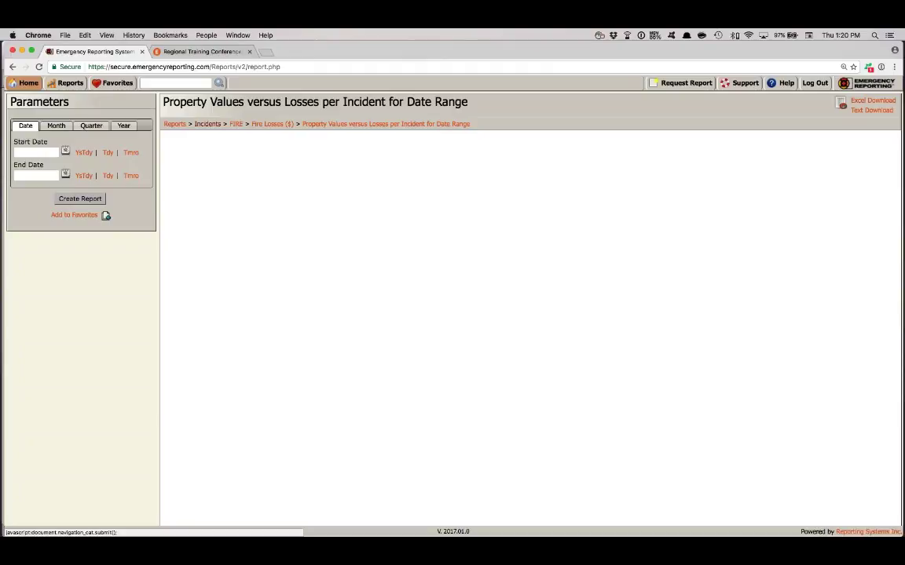
click(123, 126)
click(48, 142)
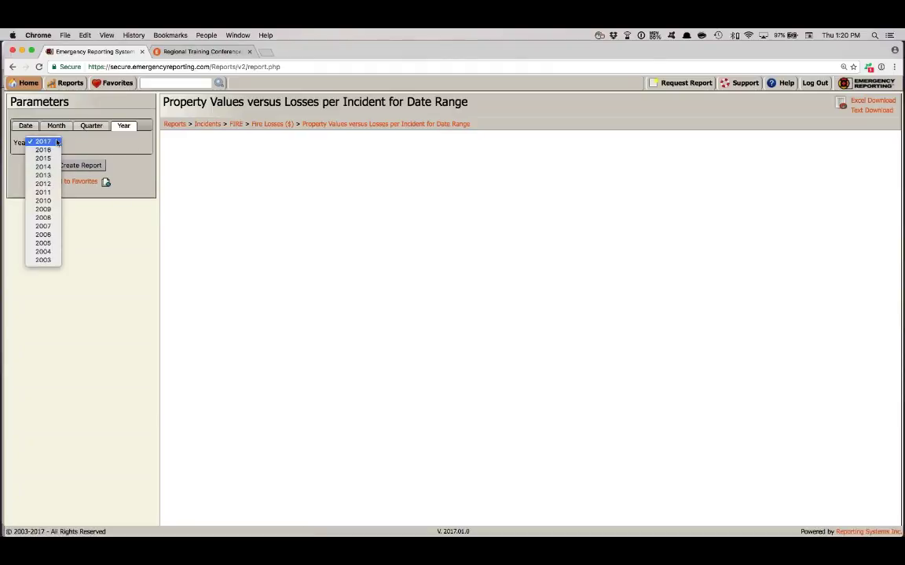
click(42, 150)
click(71, 166)
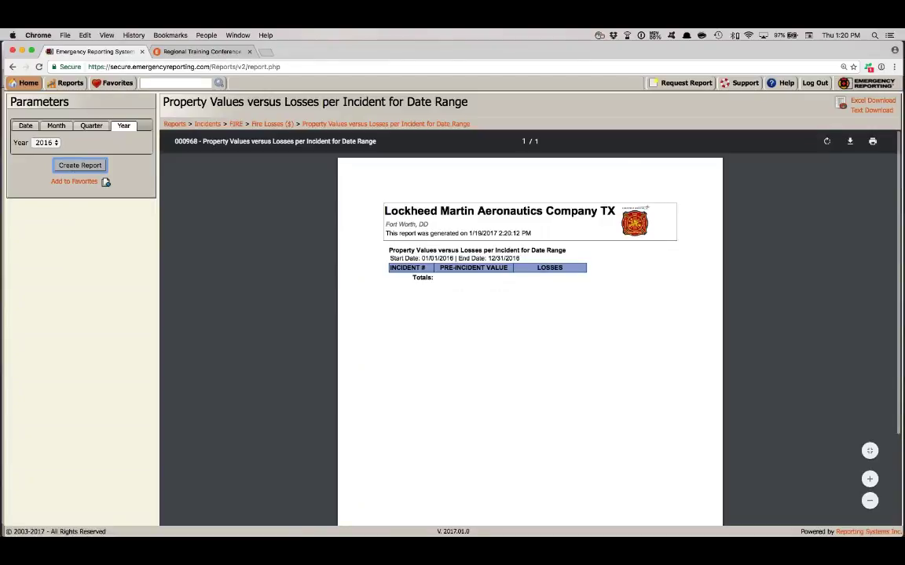
- Log out and sign in to another department's account, filling username and password from the saved ER - 2015 2SS login and adapting the username
click(813, 83)
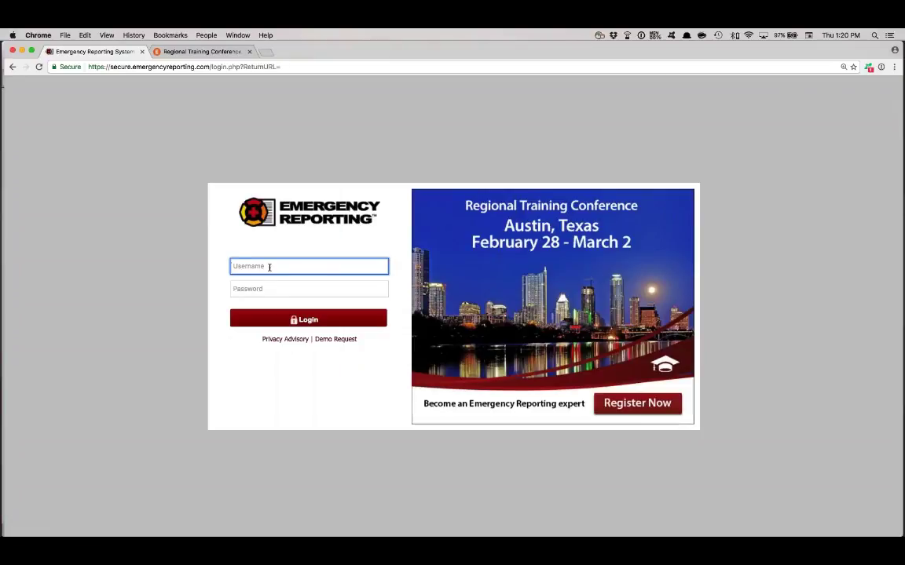
right_click(270, 266)
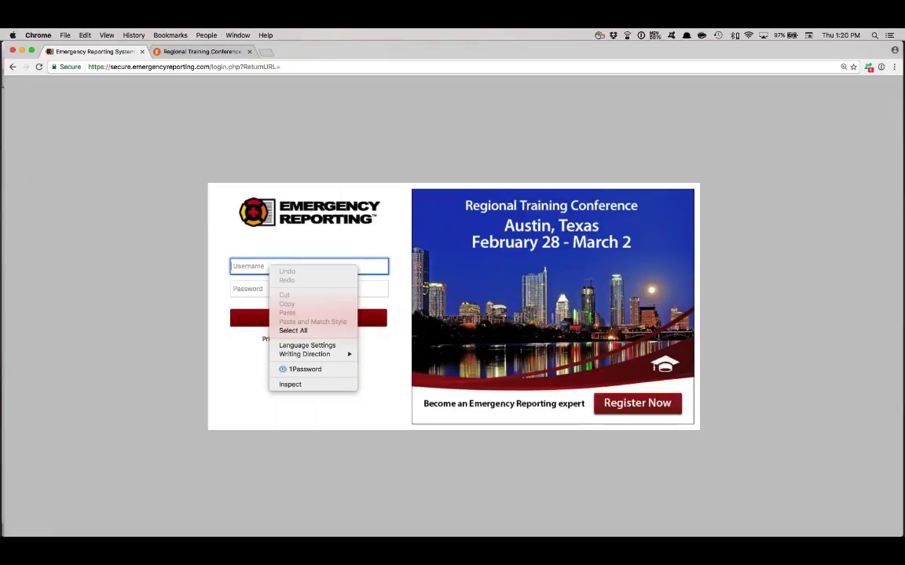
click(298, 370)
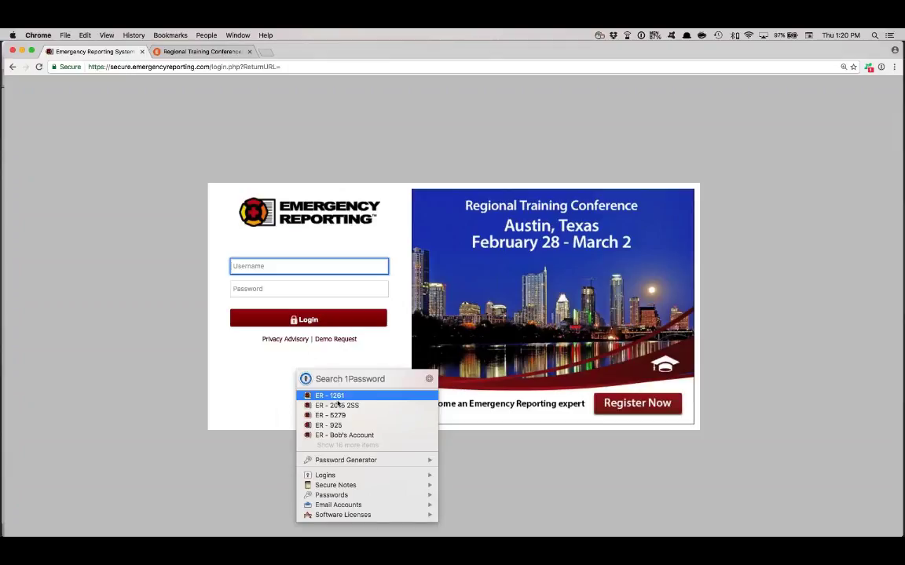
mouse_move(337, 406)
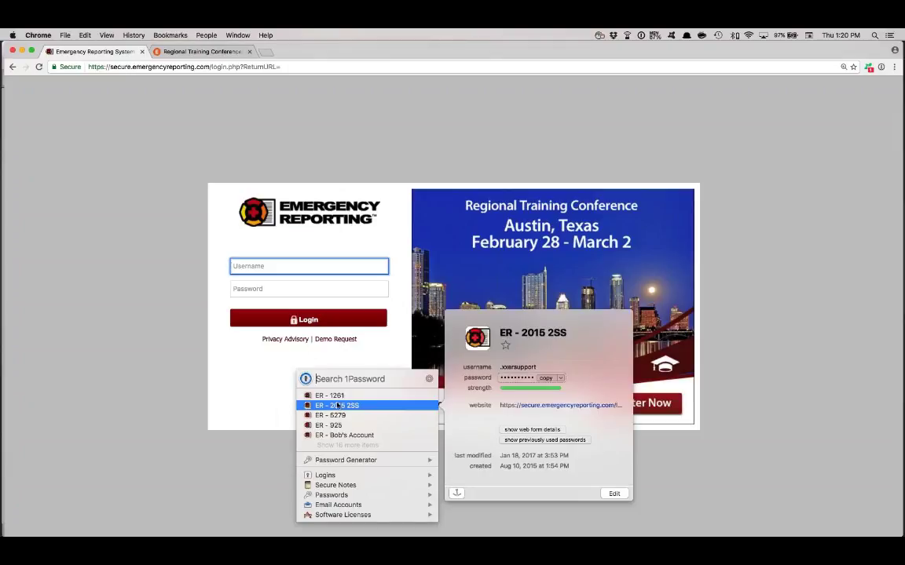
click(338, 406)
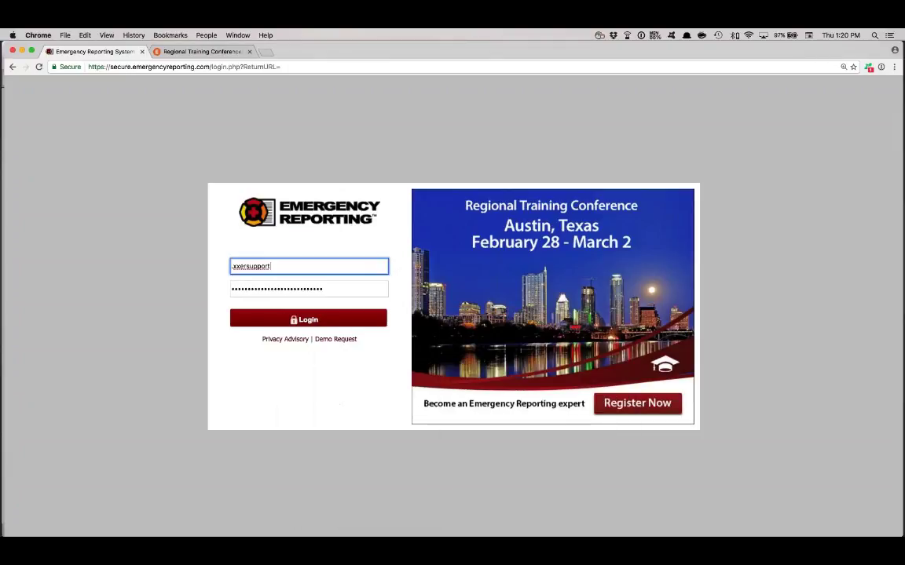
key(BackSpace)
key(BackSpace)
text(5010)
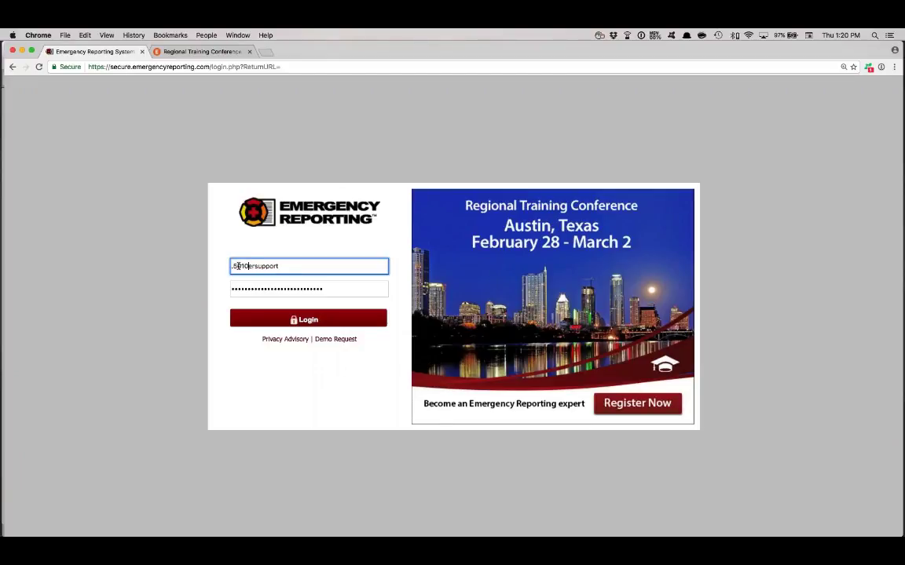
click(311, 320)
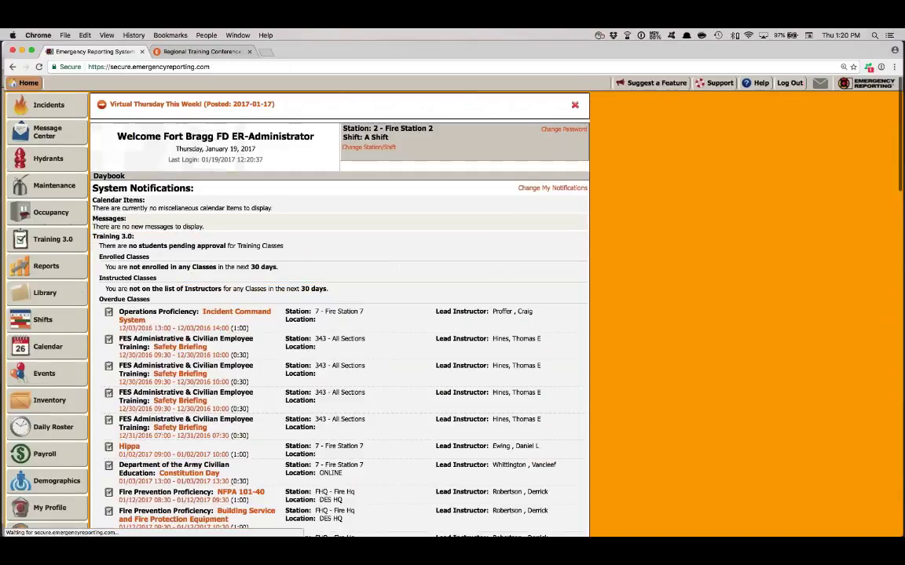
- Open the Property Values versus Losses per Incident for Date Range report, number 968, in this department's Reports module
click(47, 267)
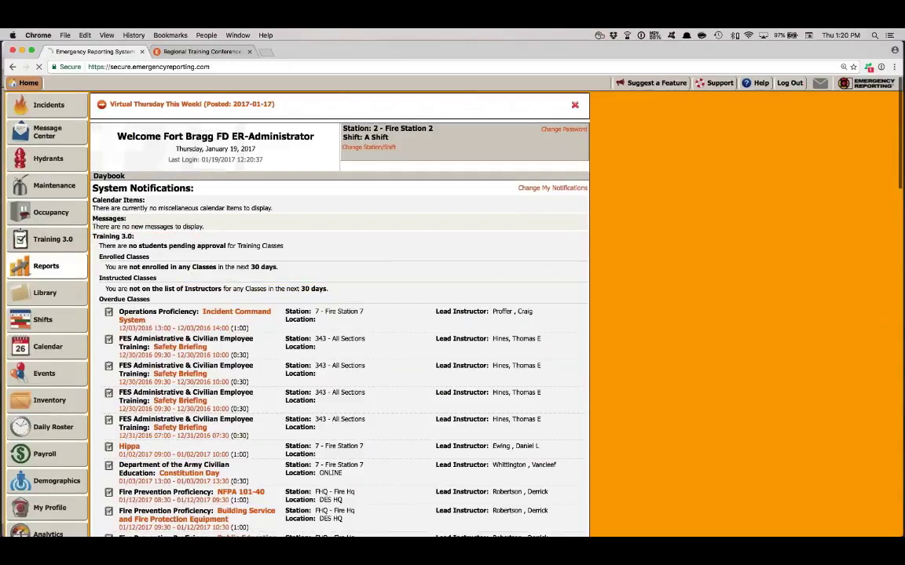
click(160, 82)
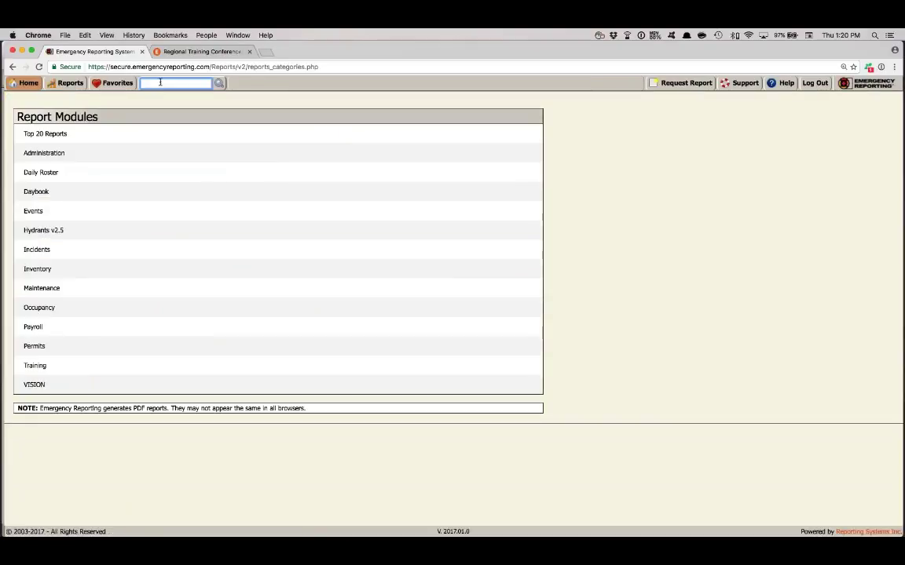
text(903)
key(Return)
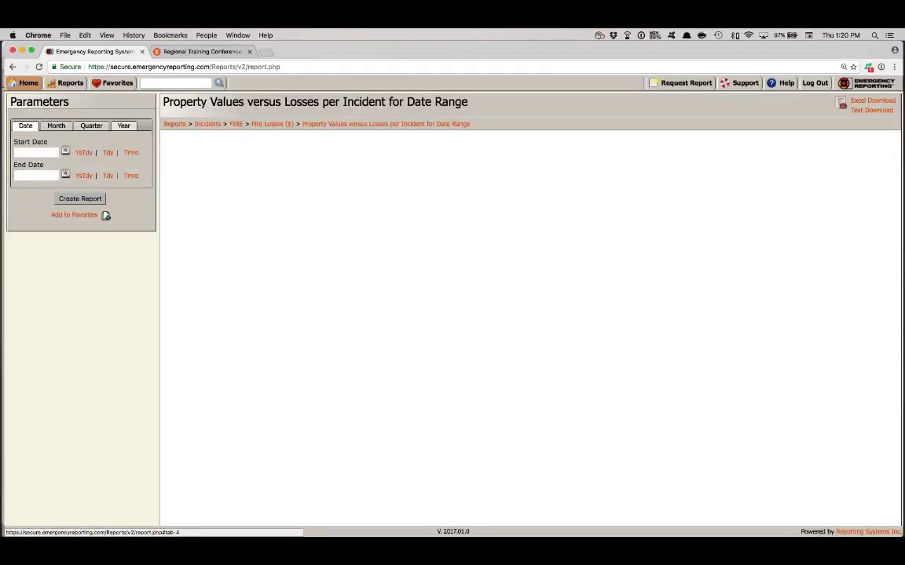
- Create the Property Values versus Losses per Incident report for the year 2016
click(124, 126)
click(47, 142)
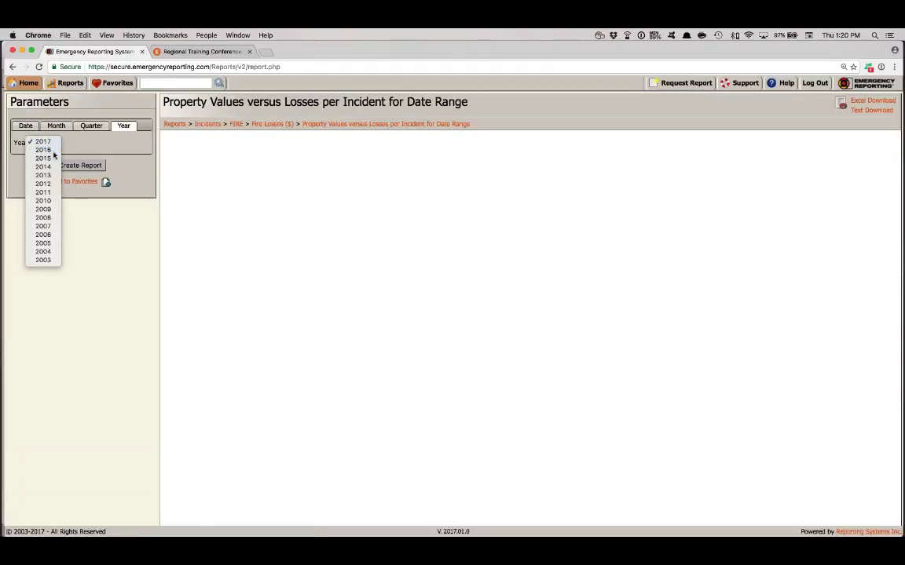
click(64, 161)
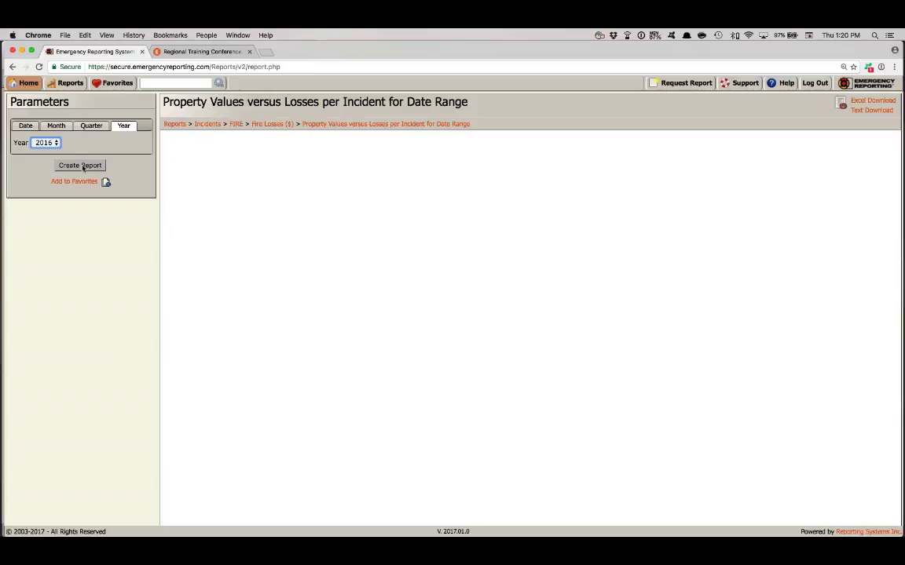
click(83, 166)
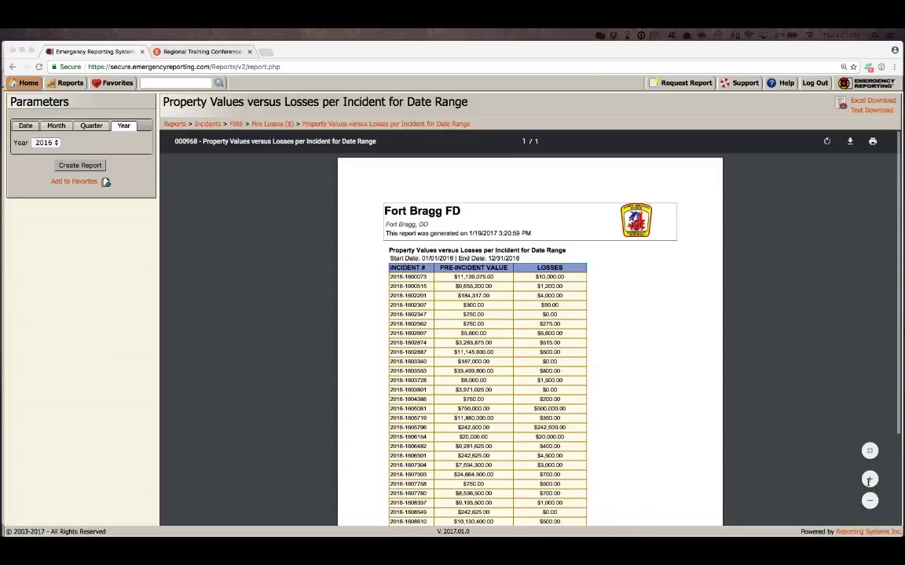
- Enlarge the report and examine each incident's pre-incident value and losses, down to the totals row
click(869, 479)
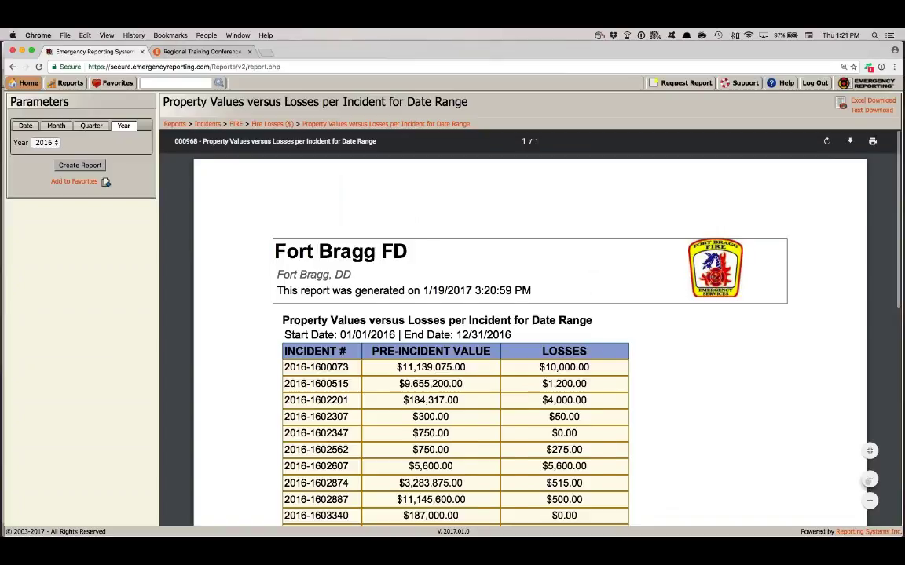
scroll(530, 337, up, 3)
scroll(530, 338, down, 2)
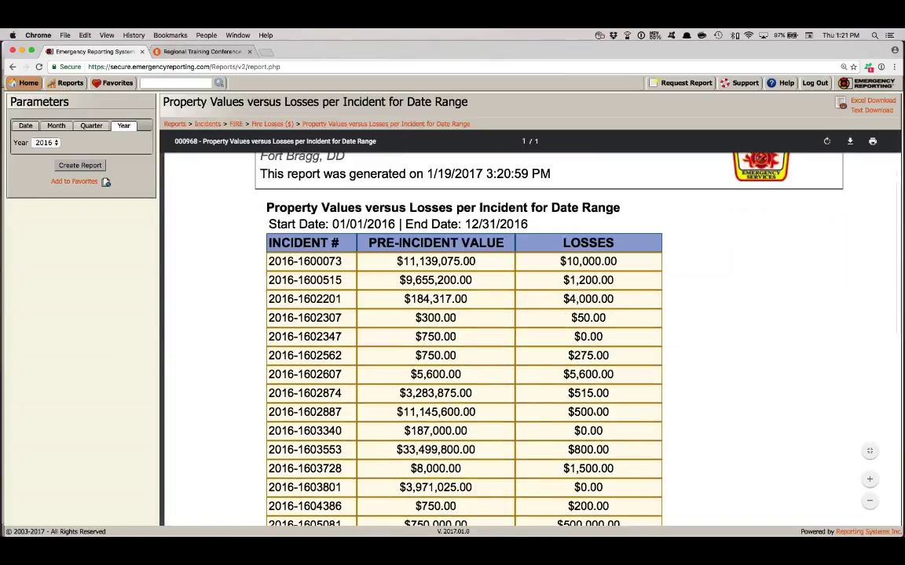
scroll(530, 338, down, 2)
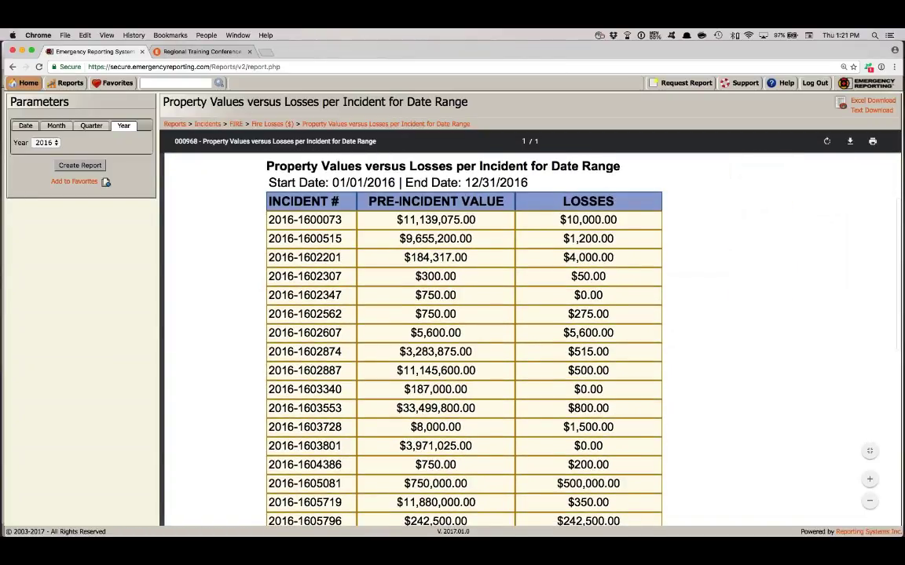
scroll(530, 338, down, 5)
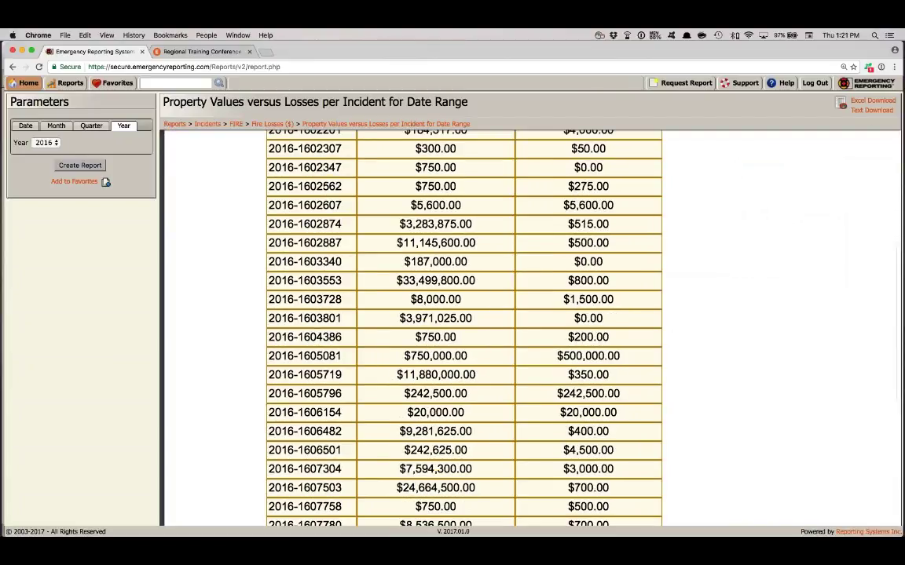
scroll(606, 420, down, 8)
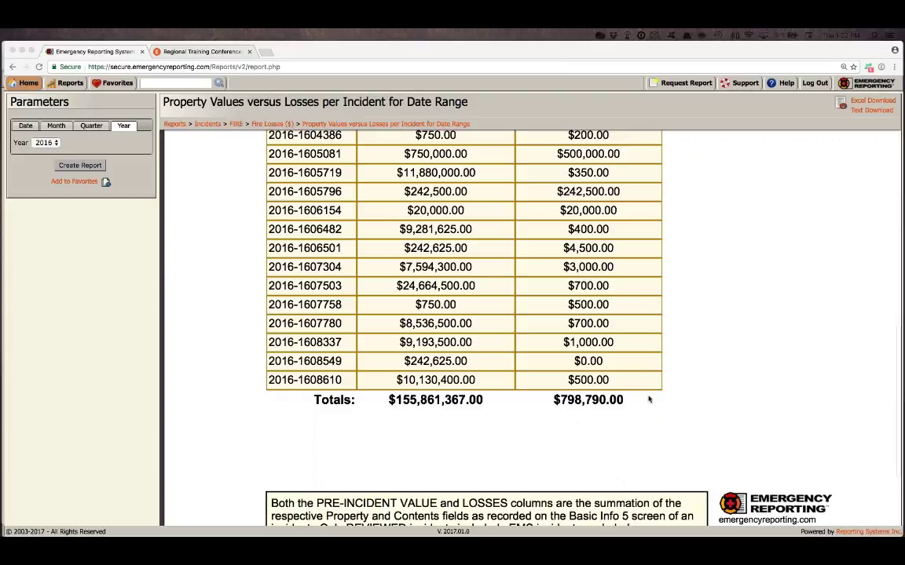
scroll(649, 400, up, 5)
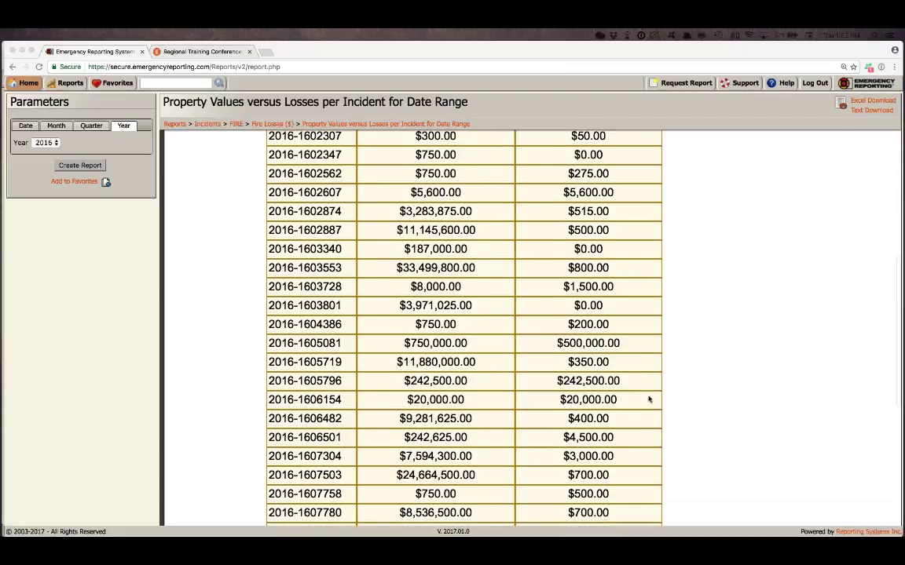
scroll(648, 400, up, 4)
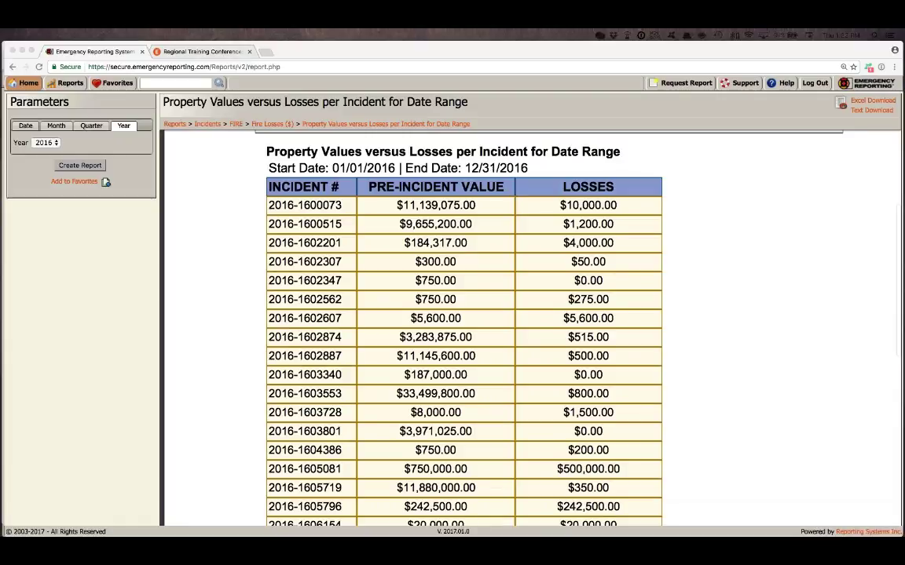
- Open report 1028, PART IV - Breakdown of False Alarm Responses, and create it for the year 2016
click(179, 83)
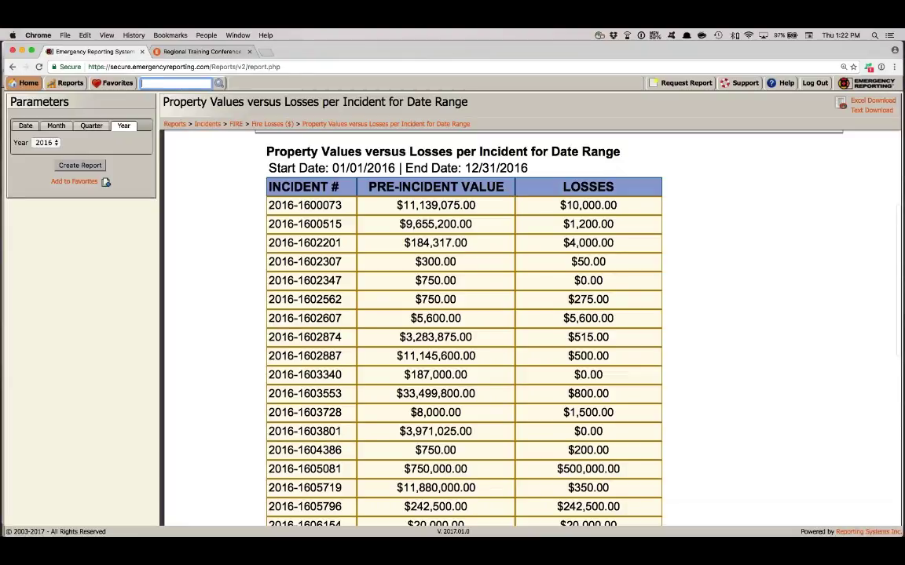
text(1028)
key(Return)
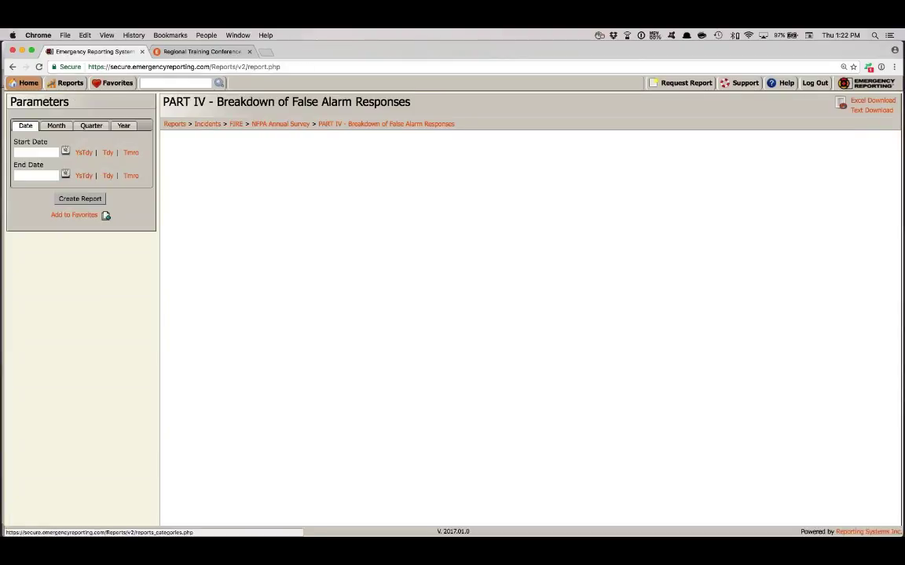
click(122, 126)
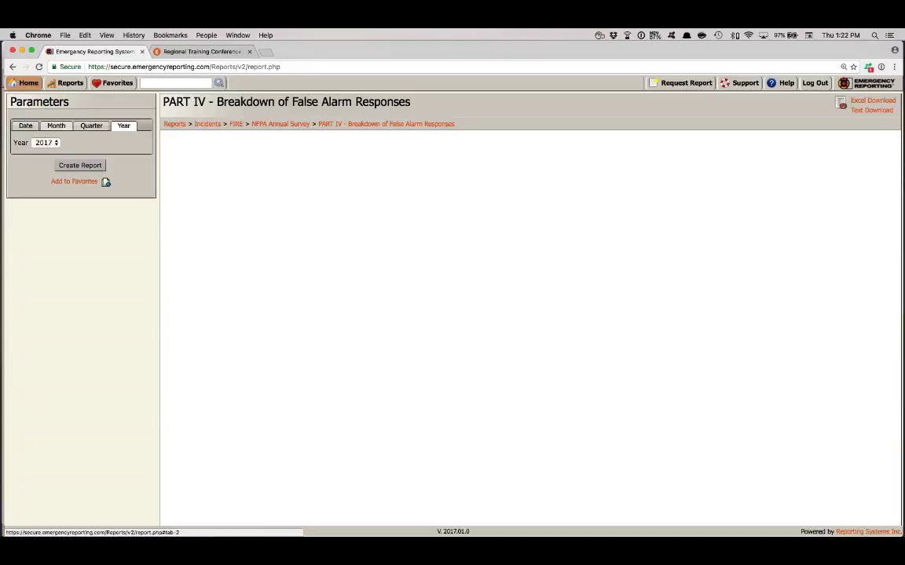
click(46, 142)
click(44, 151)
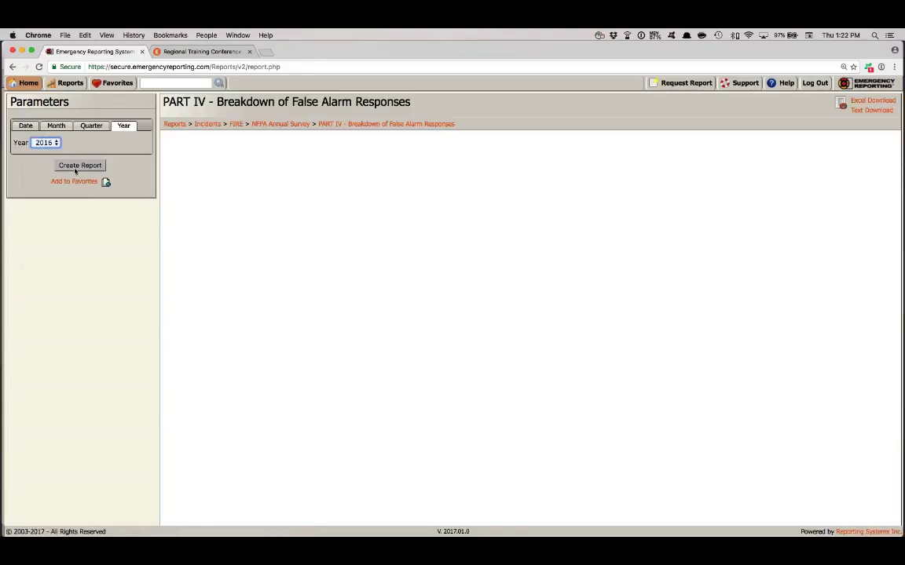
click(76, 169)
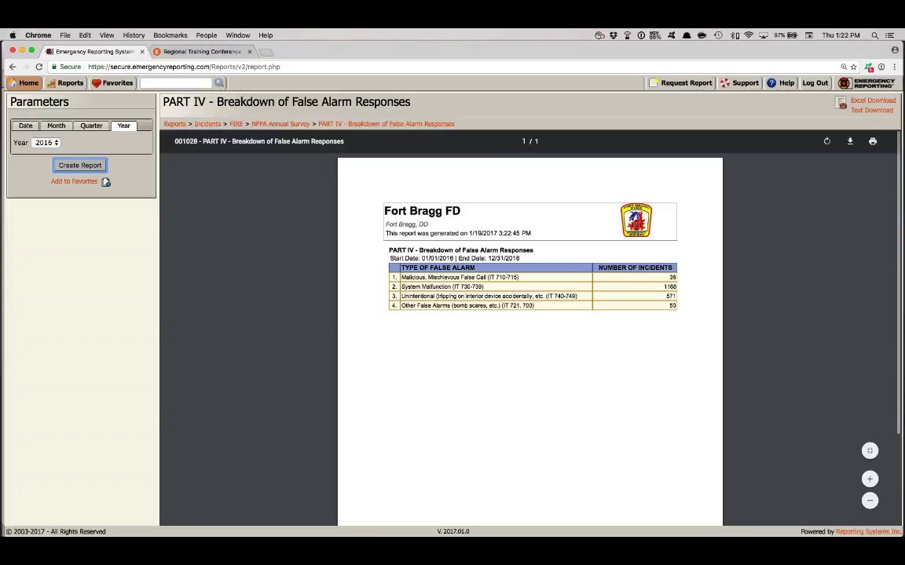
- Enlarge the false alarm report and read the number of incidents for each type of false alarm
scroll(784, 430, down, 5)
scroll(784, 430, up, 5)
scroll(530, 337, up, 1)
click(869, 479)
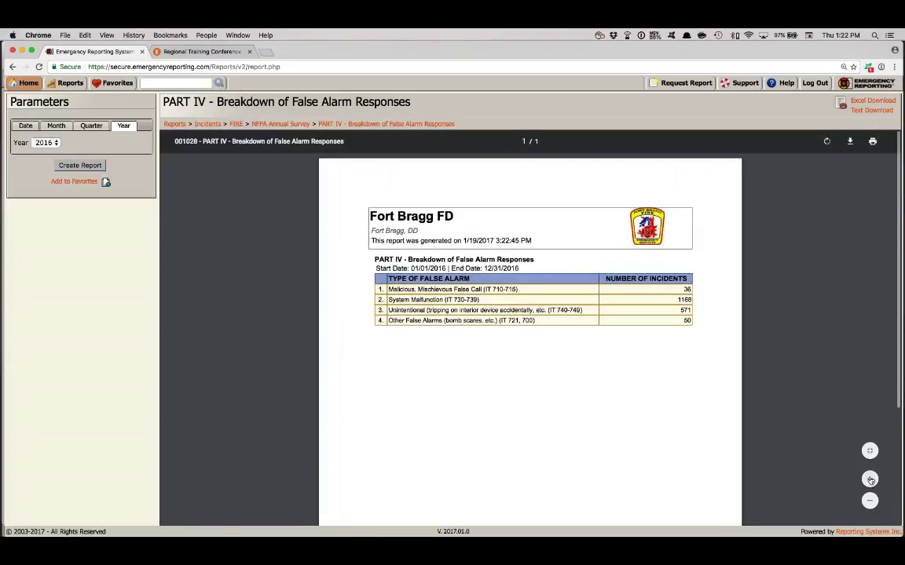
click(870, 479)
click(870, 479)
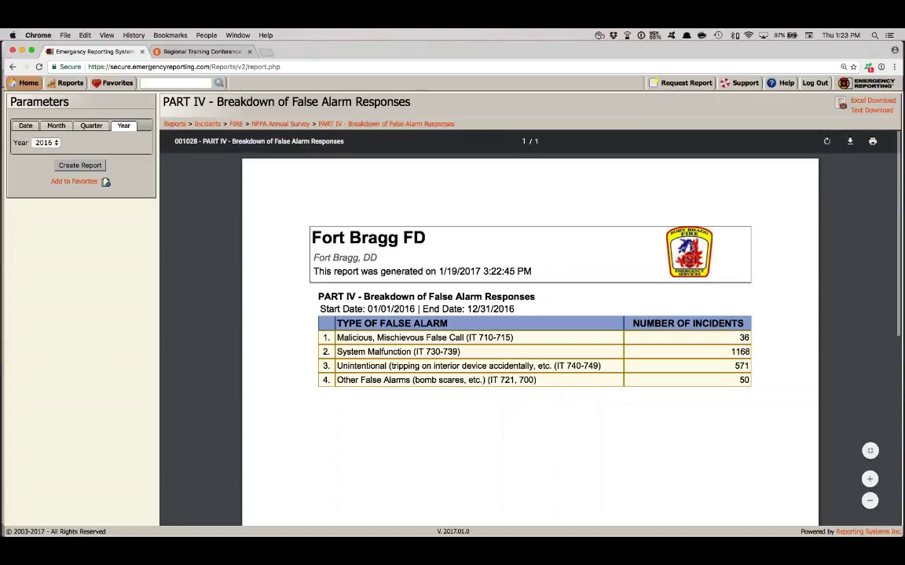
- Open report 1029, PART V - Intentionally Set Fires In Structures and Vehicles, and create it for the year 2016
click(176, 83)
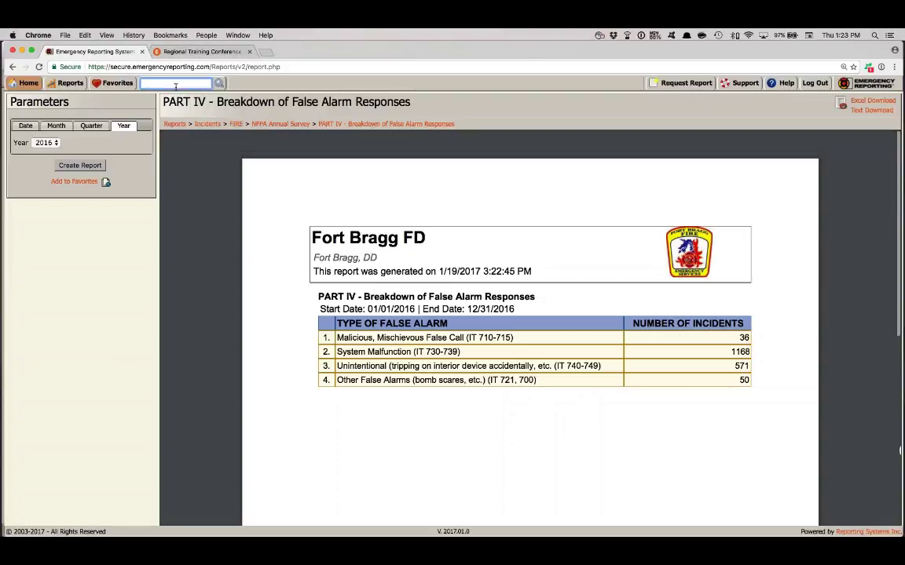
text(1028)
key(Return)
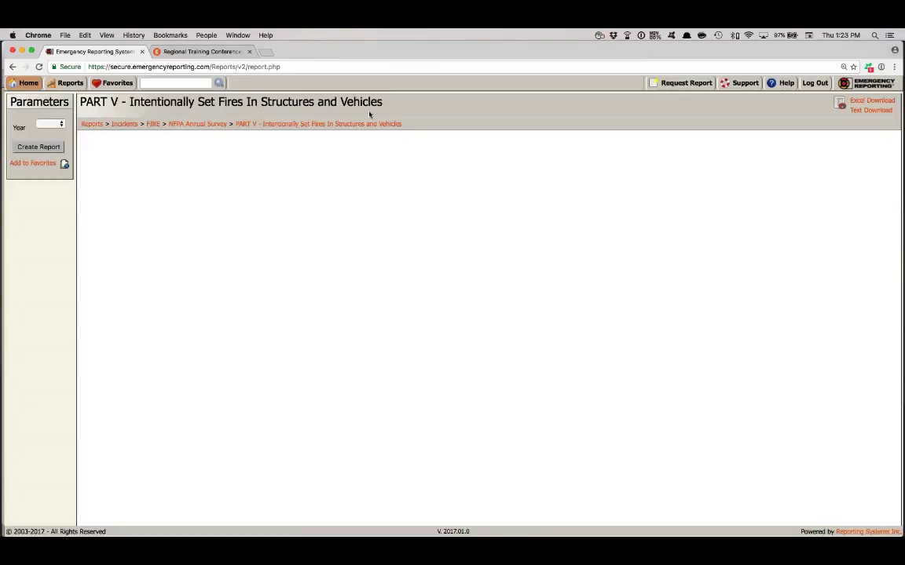
click(61, 124)
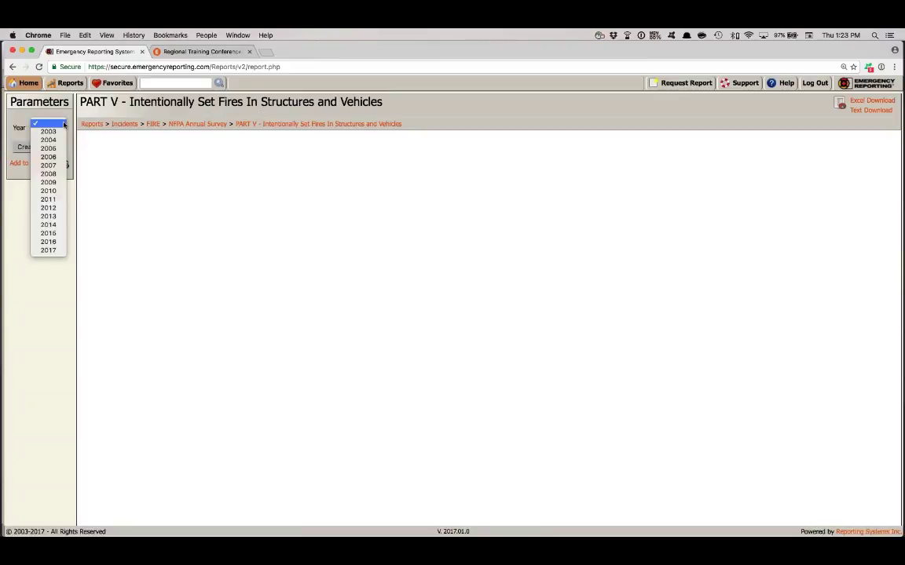
click(57, 241)
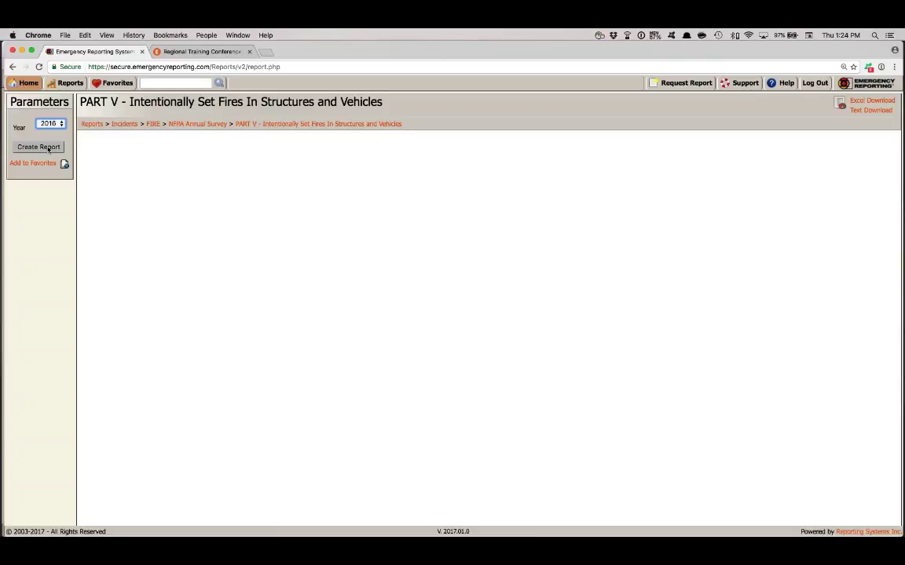
click(49, 148)
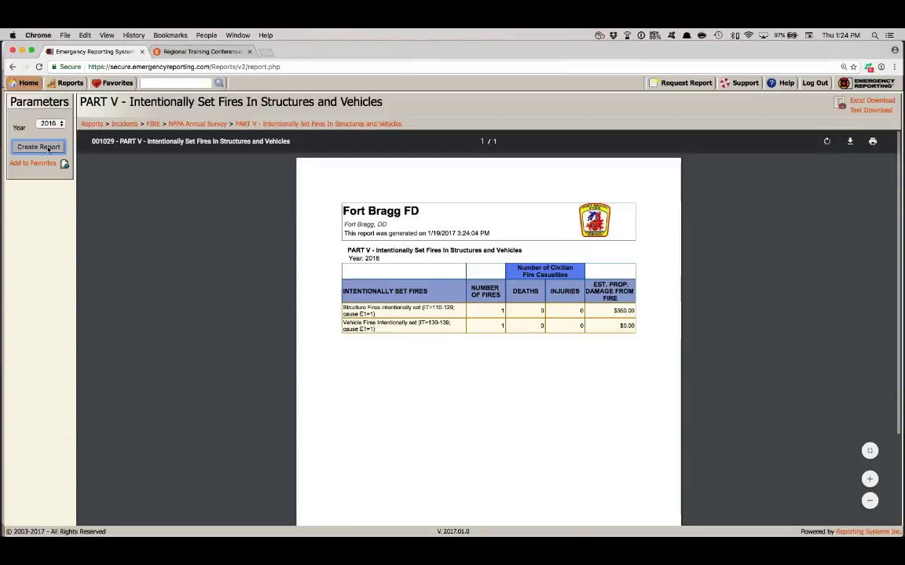
- Enlarge the report and examine the intentionally set fires table, its casualty and damage columns, and the page's footer note
click(869, 479)
click(870, 479)
click(870, 479)
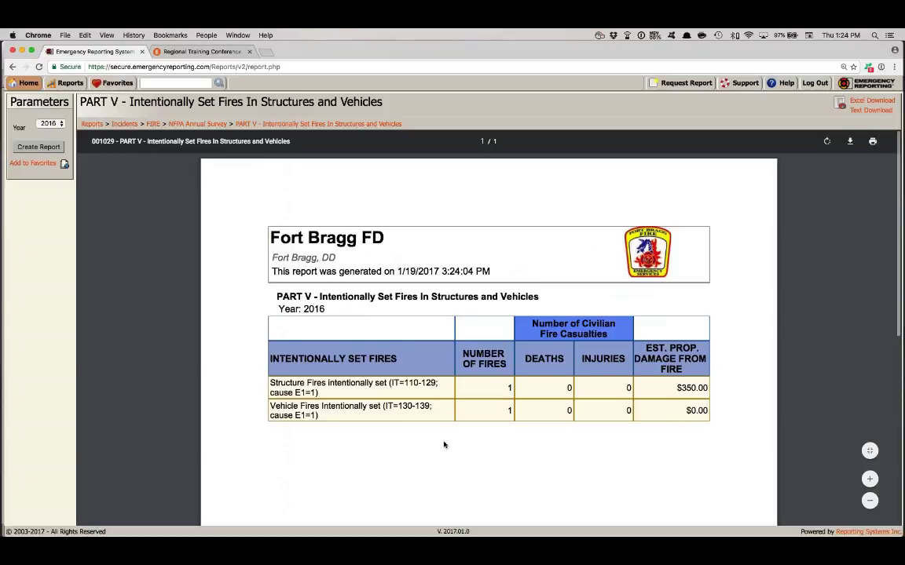
scroll(450, 447, down, 10)
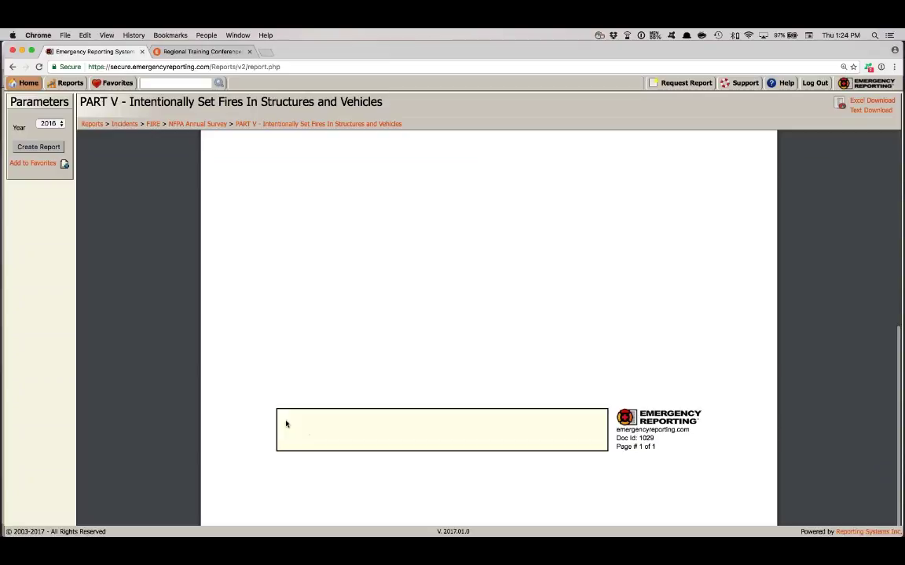
scroll(375, 426, up, 1)
scroll(375, 427, up, 5)
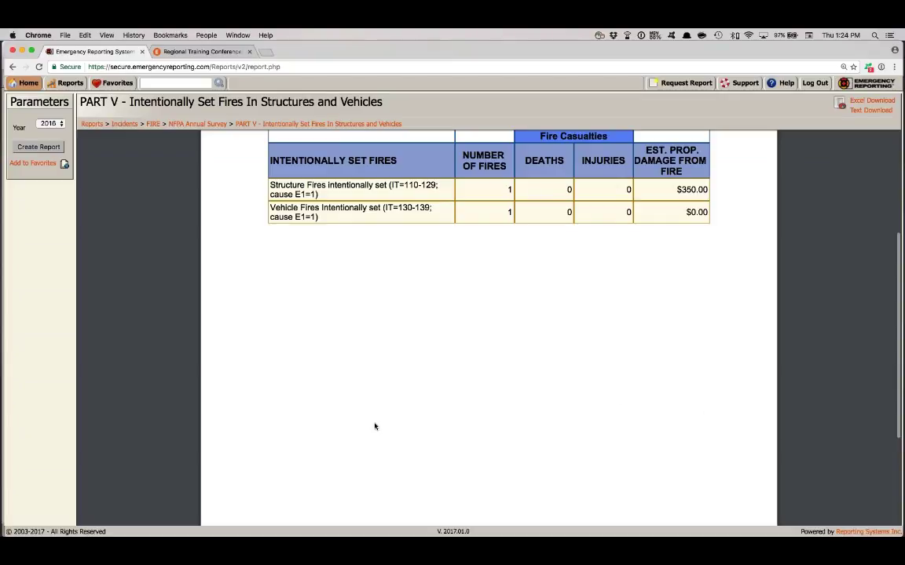
scroll(375, 427, up, 3)
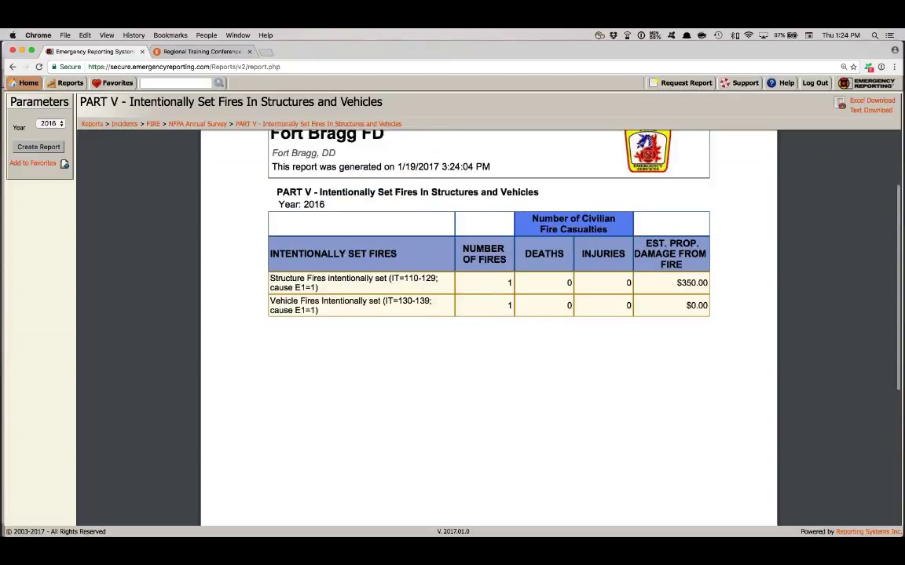
scroll(554, 390, up, 1)
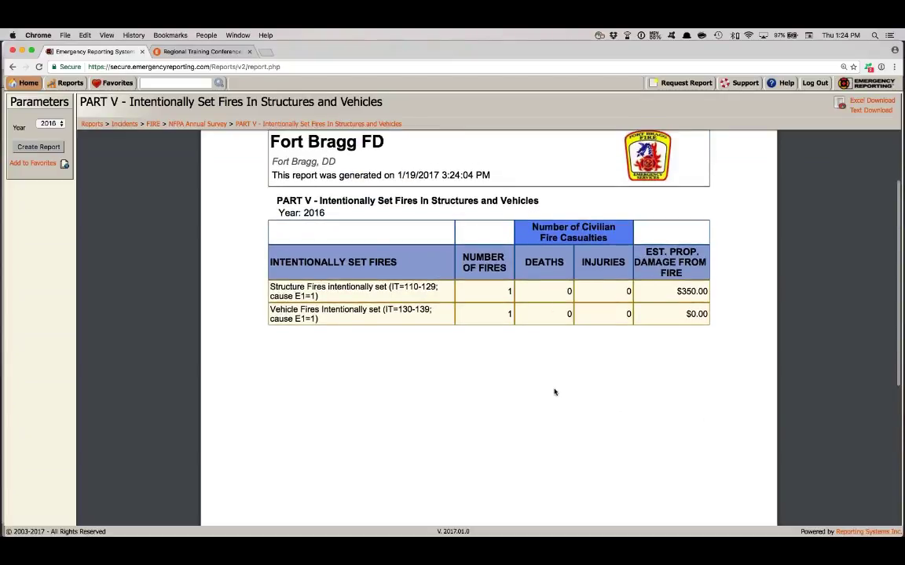
- Open report 1030, PART VI - Fire Service Exposures and Injuries, and create it for the year 2016
click(182, 82)
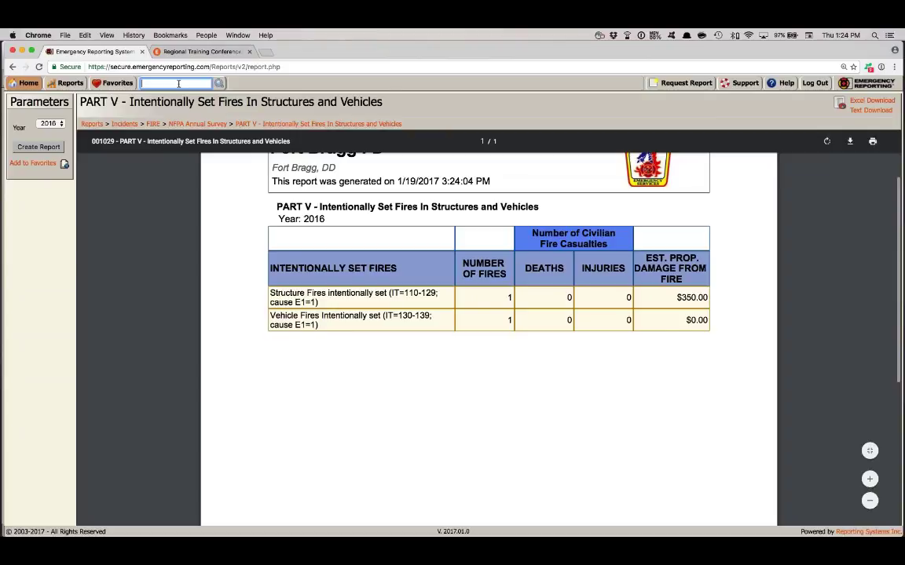
key(Return)
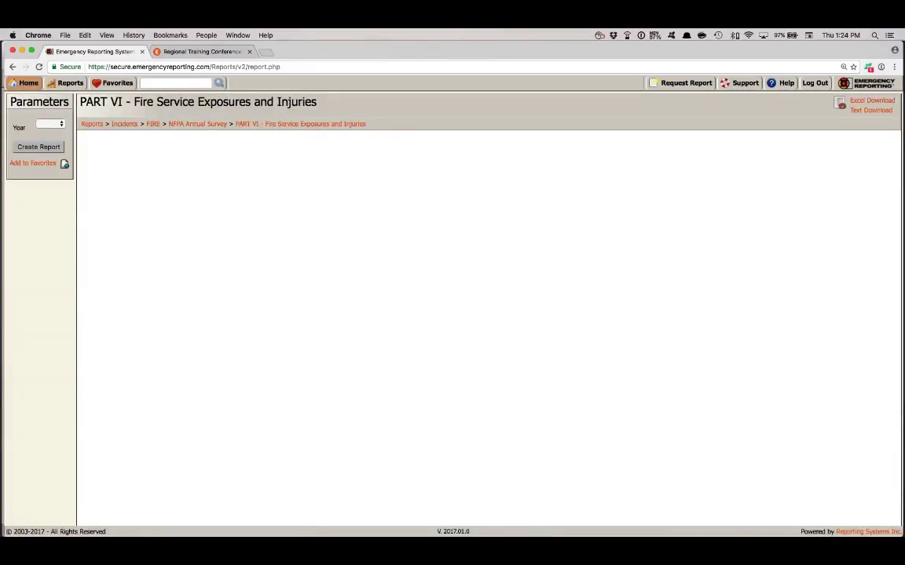
click(50, 123)
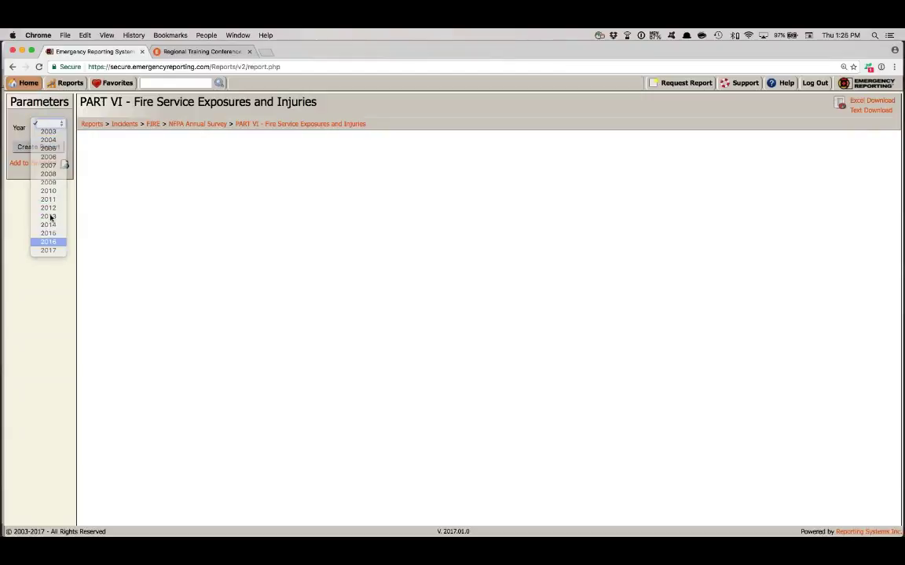
click(48, 241)
click(38, 147)
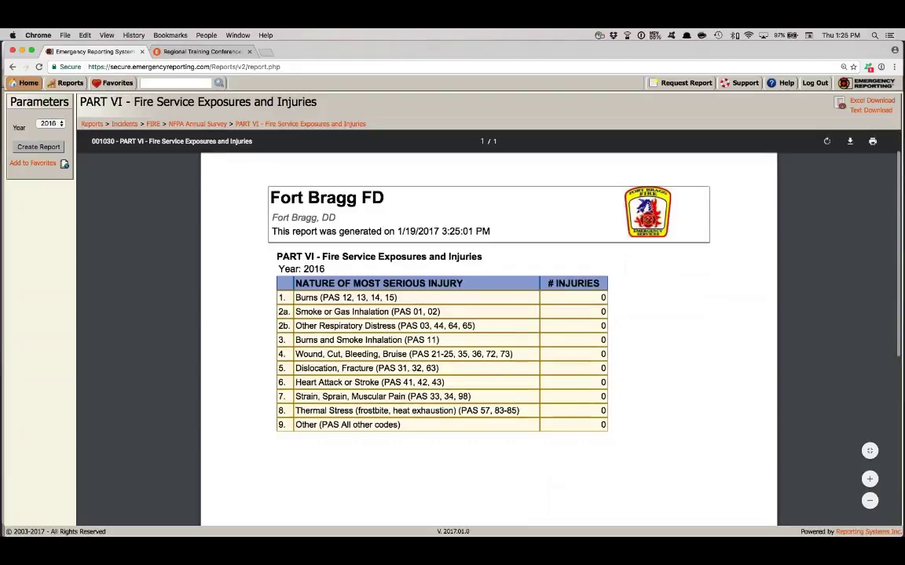
- Review the injury categories and highlight the text of row 7, Strain, Sprain, Muscular Pain (PAS 33, 34, 98)
click(24, 83)
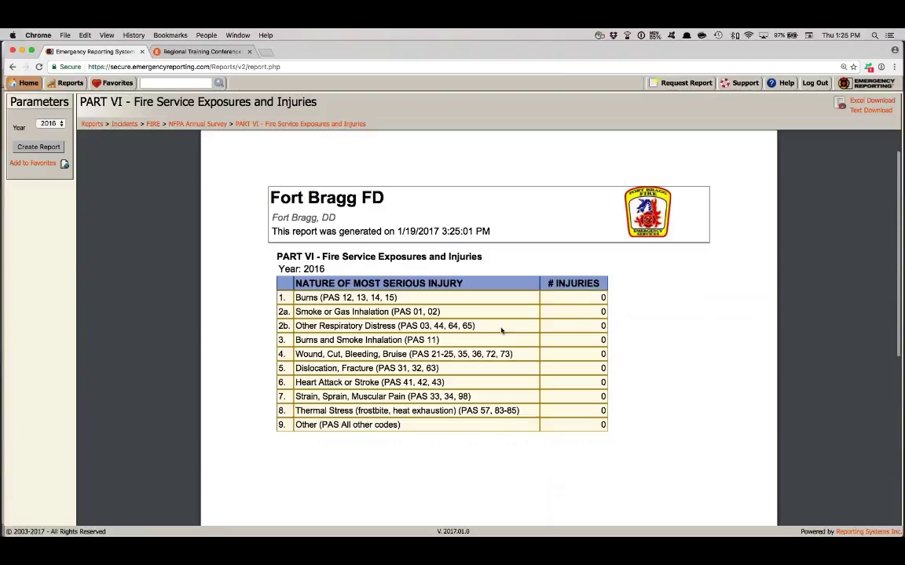
scroll(501, 330, down, 1)
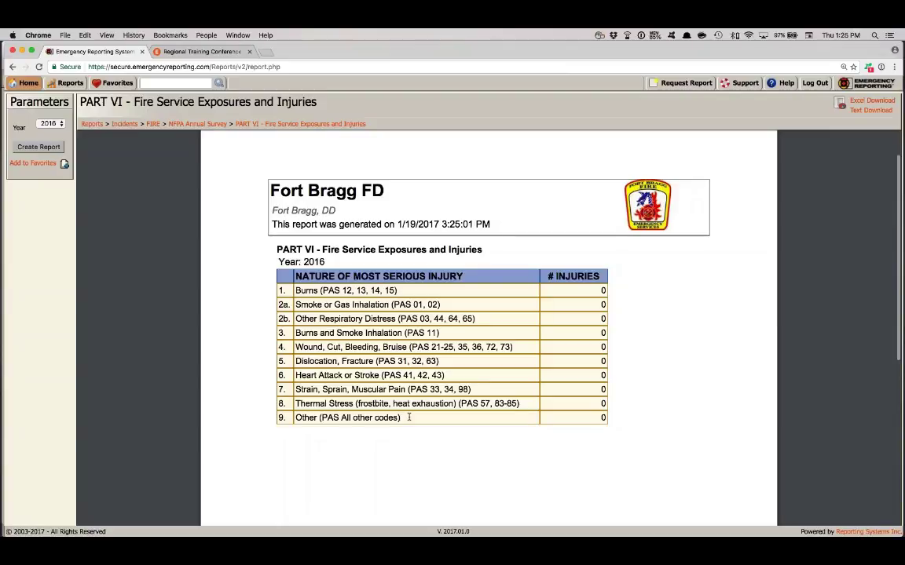
drag(470, 389, 296, 390)
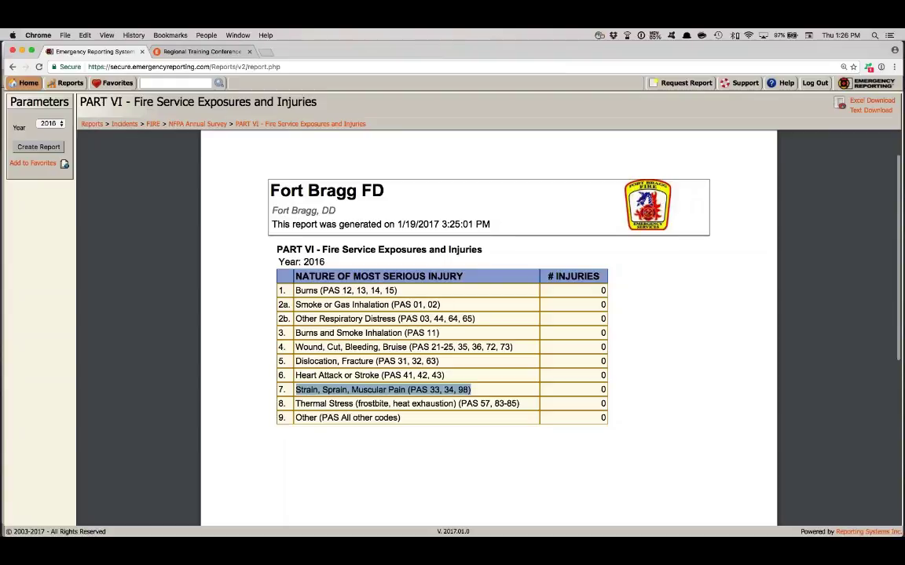
- Open report 1238, Detailed Fire Losses per Incident Type for Date Range, create it for the year 2016, and enlarge the result
click(199, 84)
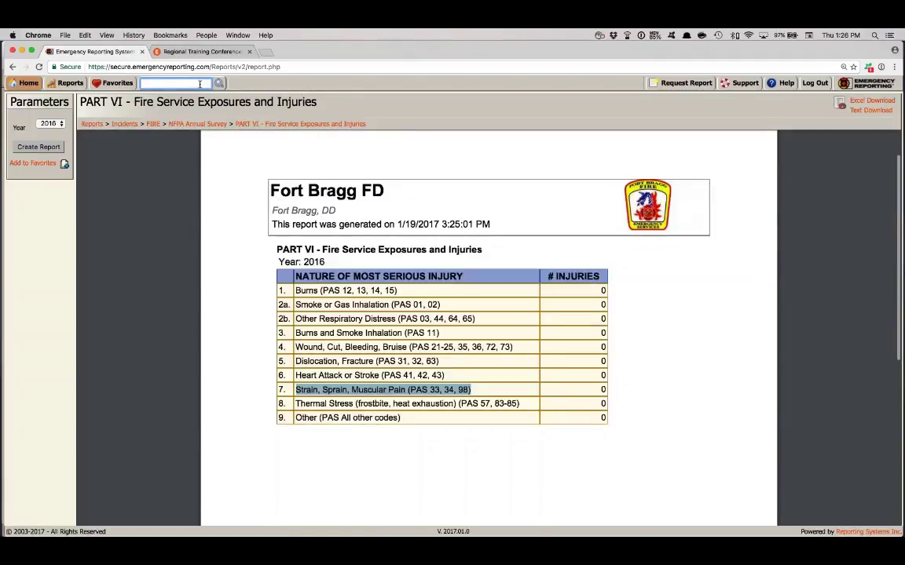
text(1238)
key(Return)
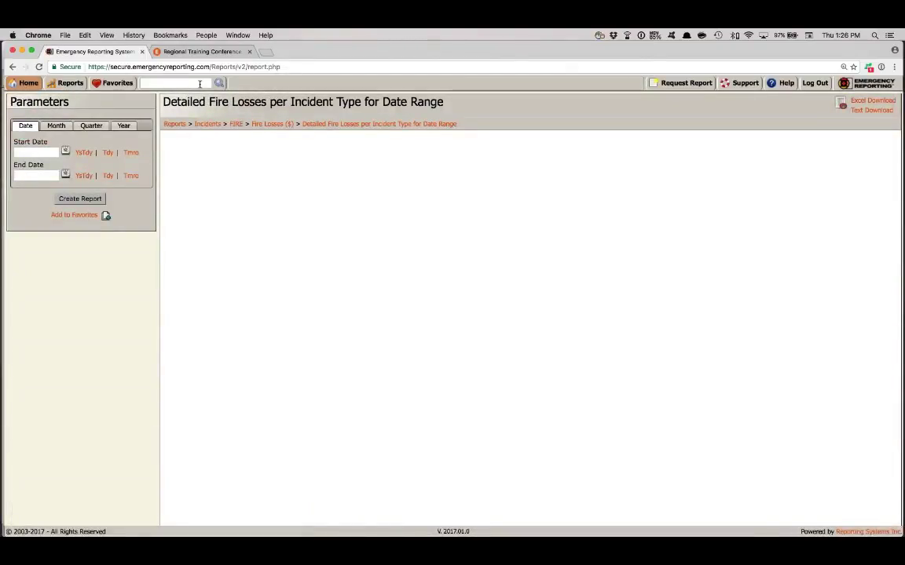
click(124, 125)
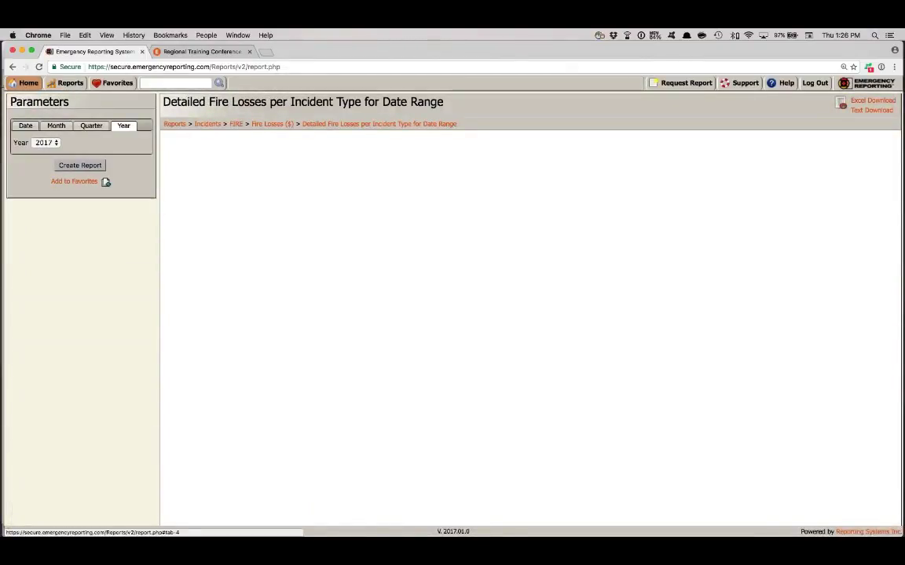
click(54, 142)
click(41, 149)
click(77, 166)
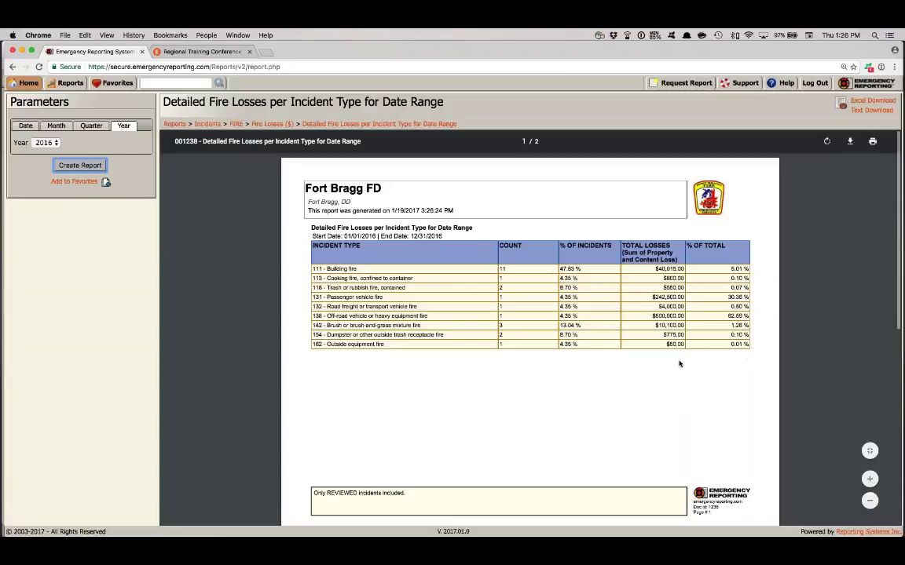
click(869, 479)
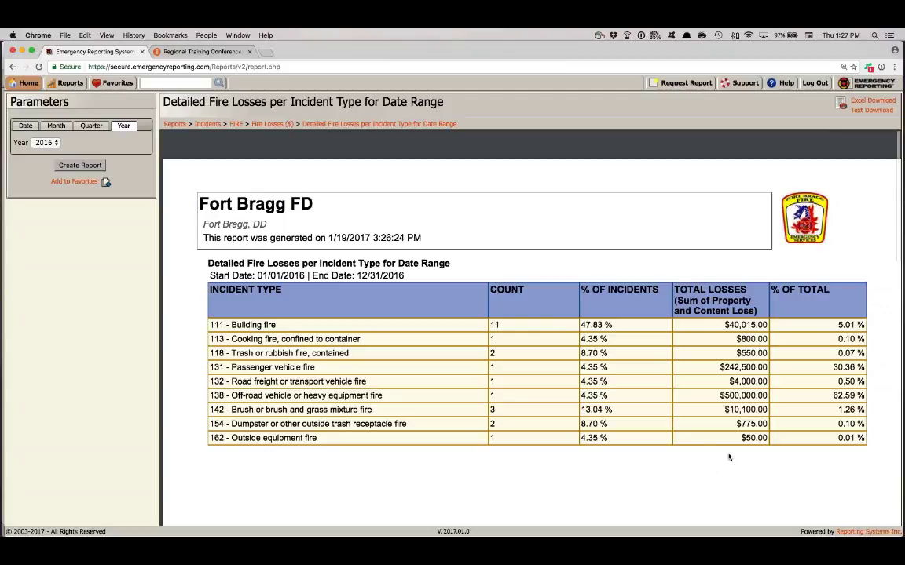
mouse_move(788, 432)
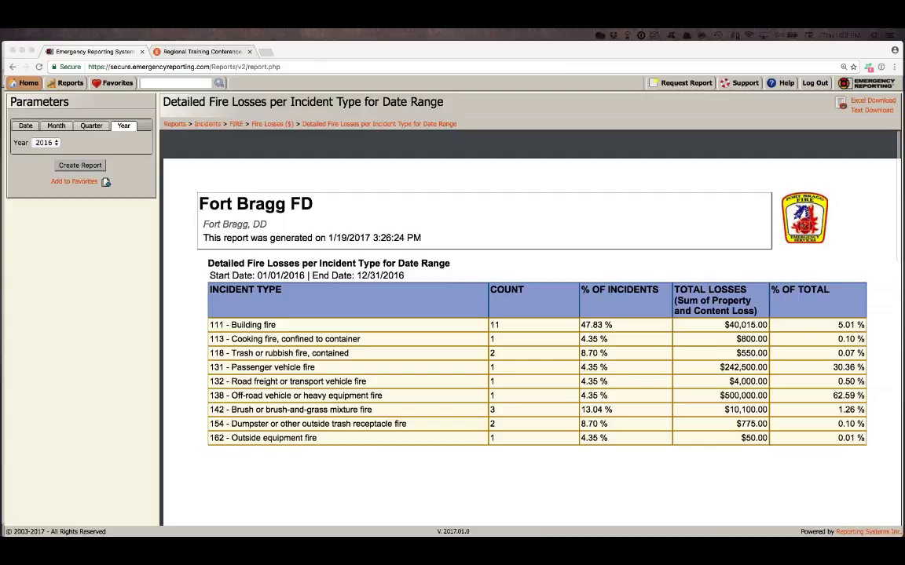
- Open report 1420, Incident Count by Weekday and Hour for Zone and Date Range, and create it for the year 2017 with All Zones
click(184, 84)
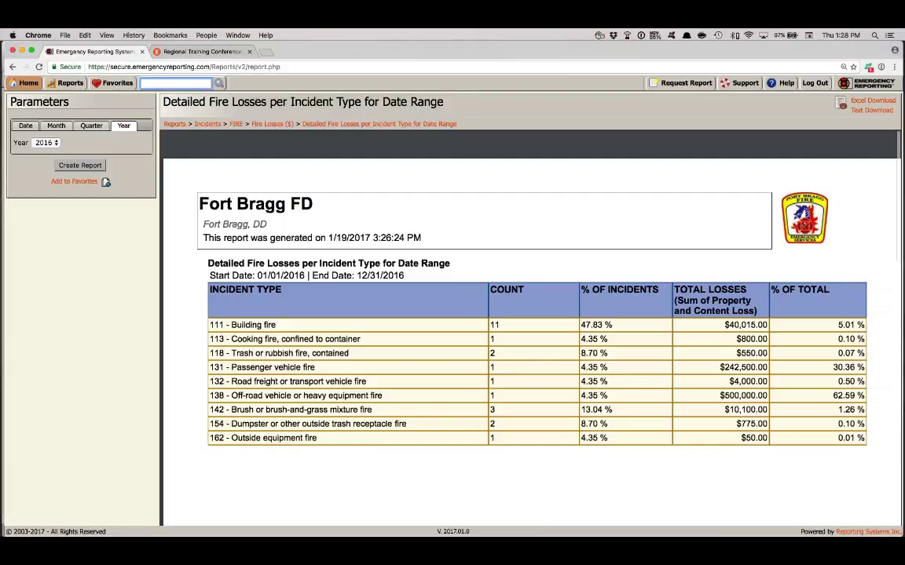
text(1420)
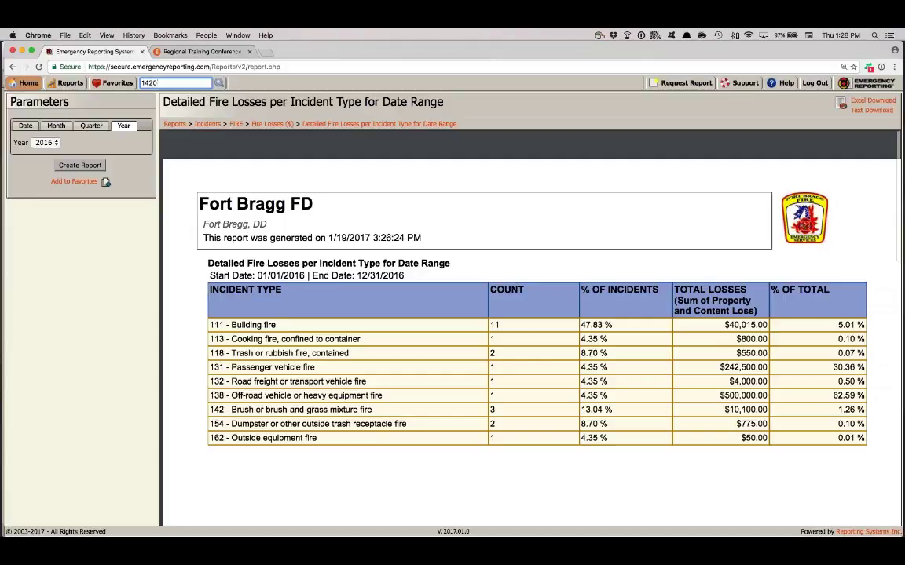
key(Return)
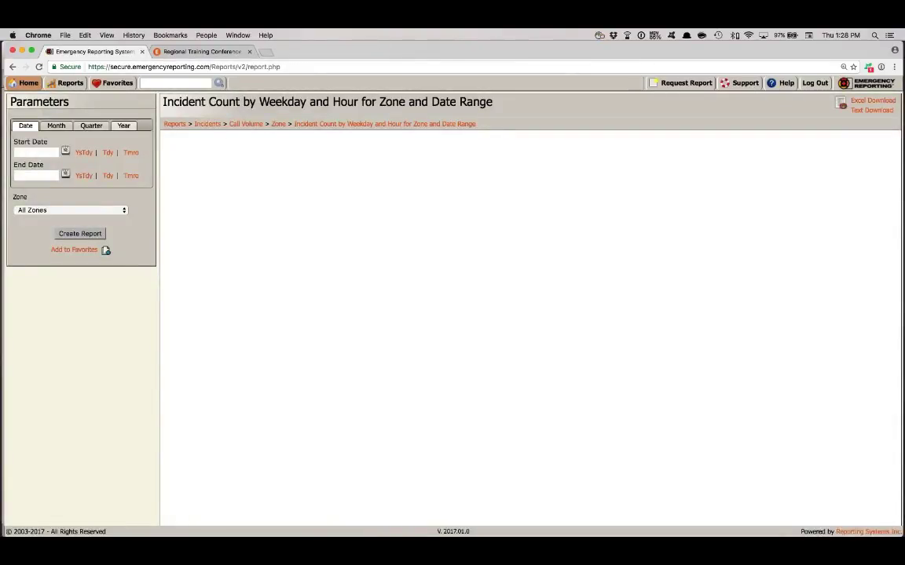
click(123, 127)
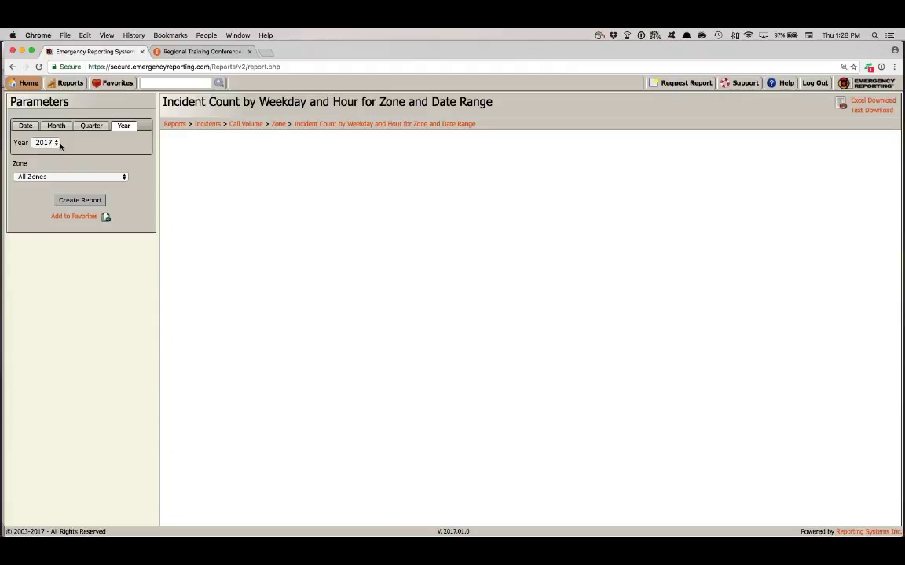
click(55, 177)
scroll(55, 181, down, 8)
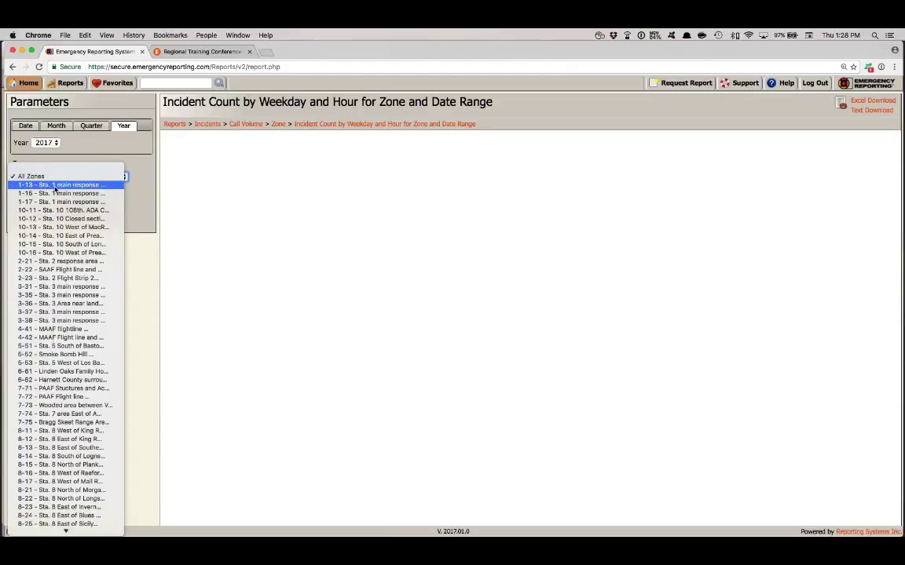
scroll(57, 194, down, 2)
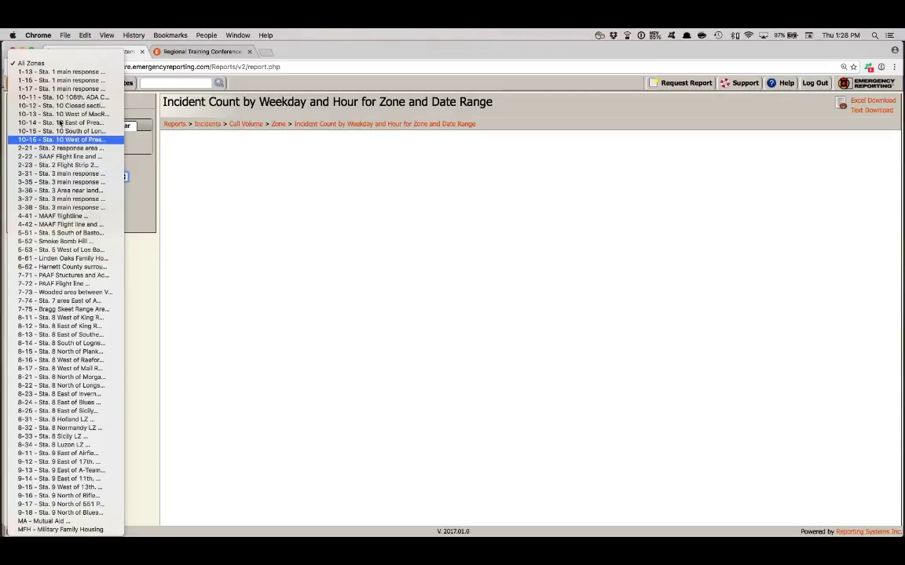
click(59, 62)
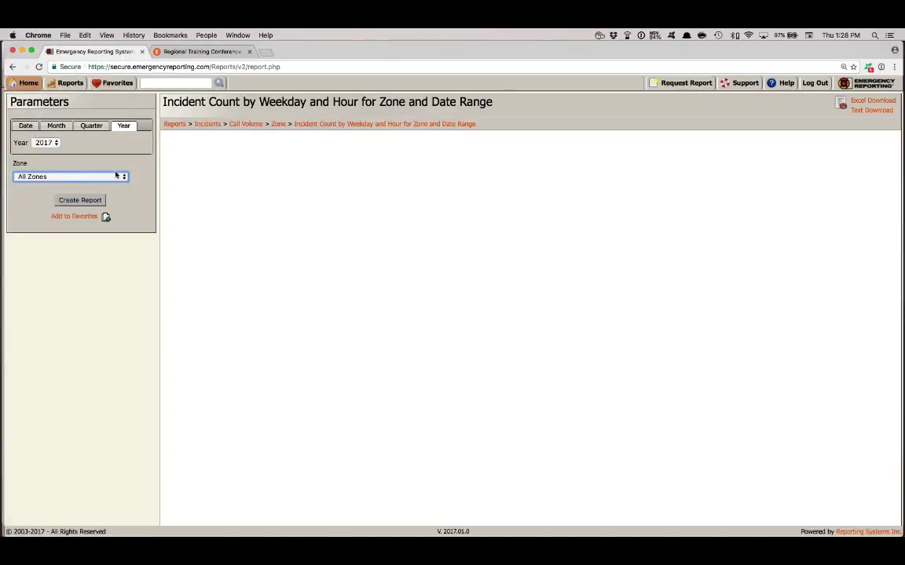
click(76, 201)
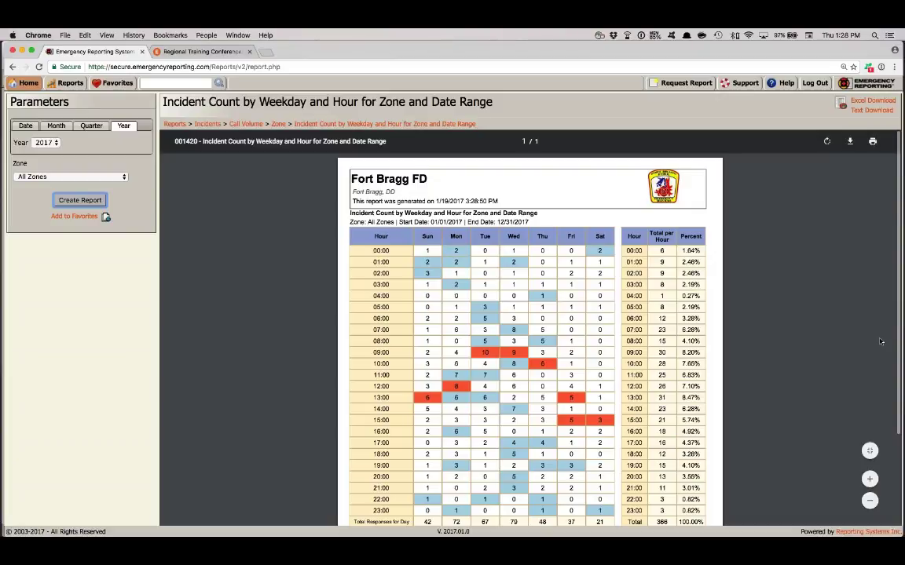
- Enlarge the report and examine the hourly incident counts per weekday, the red and blue peak cells, the response totals and percentages, and the footer notes
scroll(880, 342, up, 5)
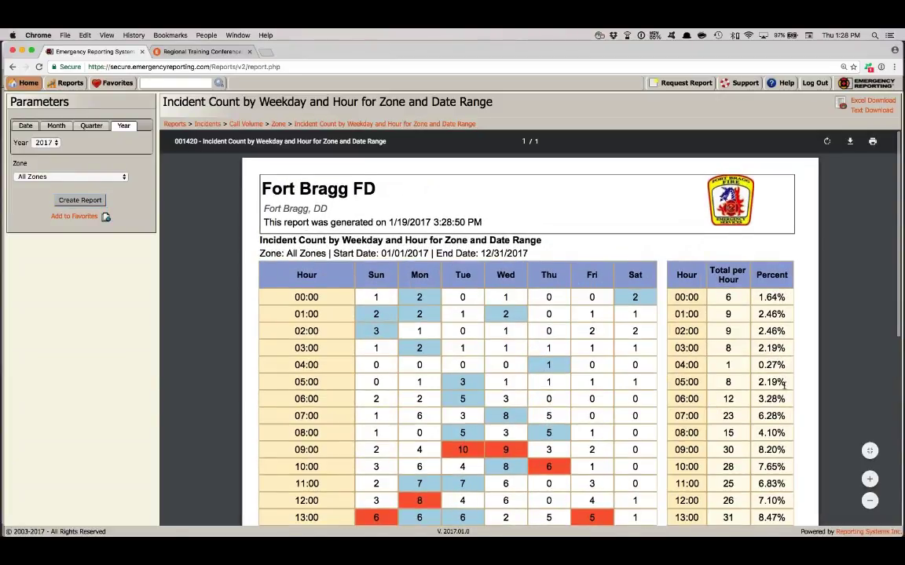
scroll(783, 385, down, 1)
scroll(783, 384, down, 3)
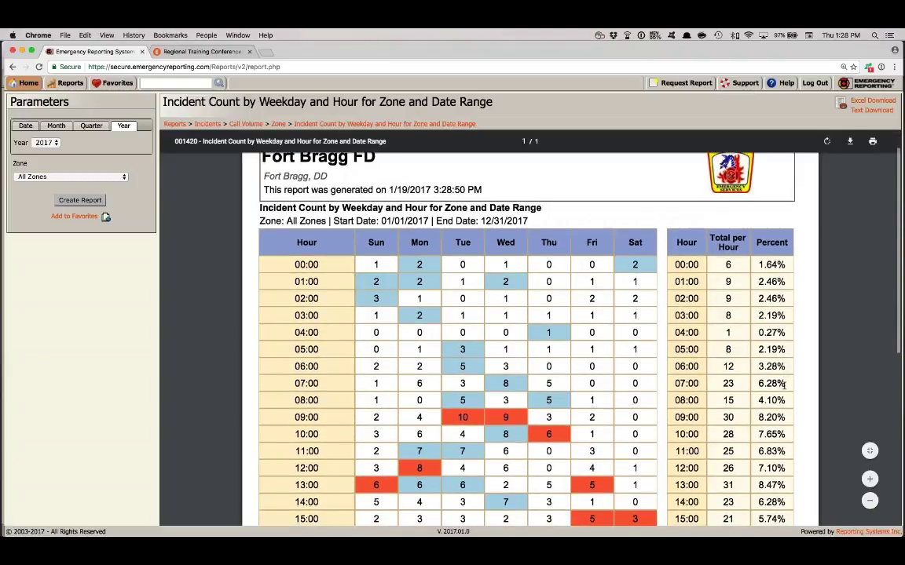
scroll(783, 385, down, 15)
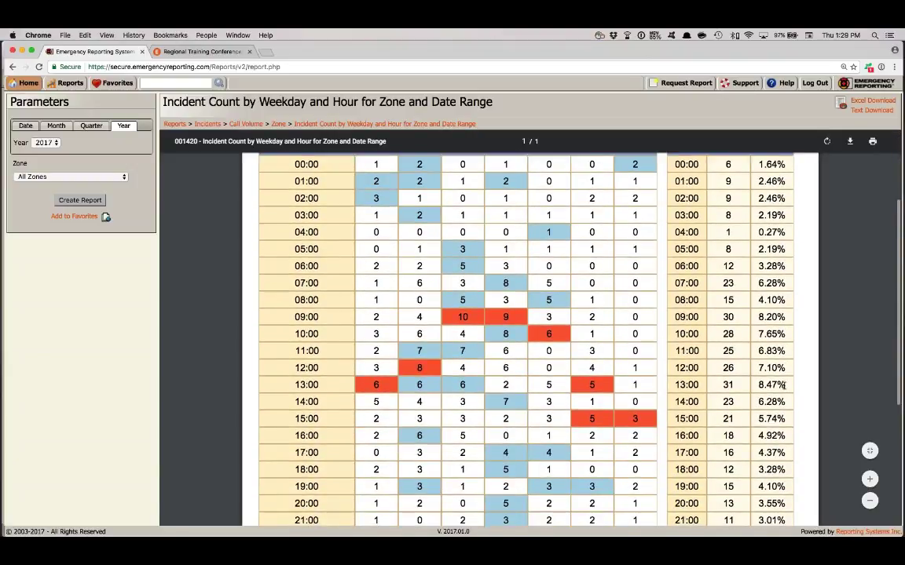
scroll(783, 385, down, 3)
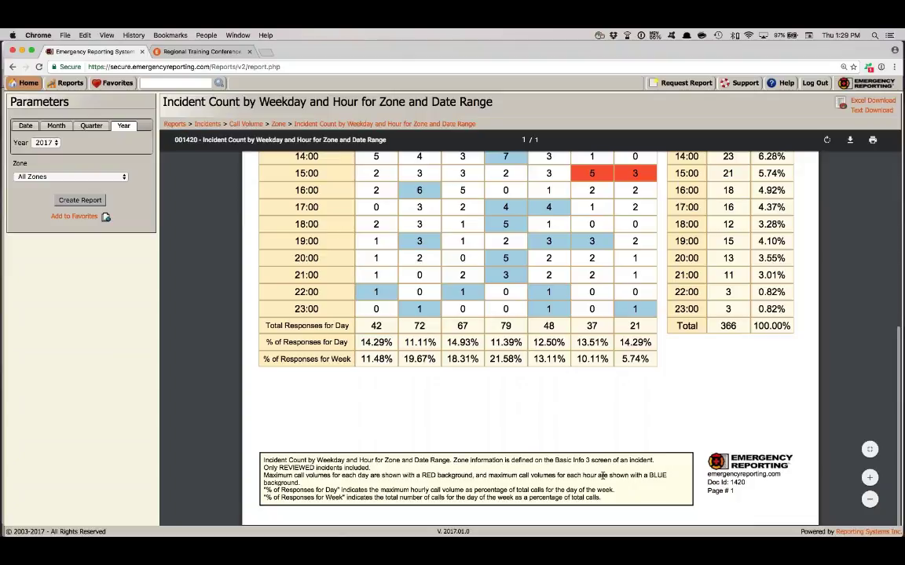
scroll(602, 475, up, 2)
scroll(602, 475, up, 5)
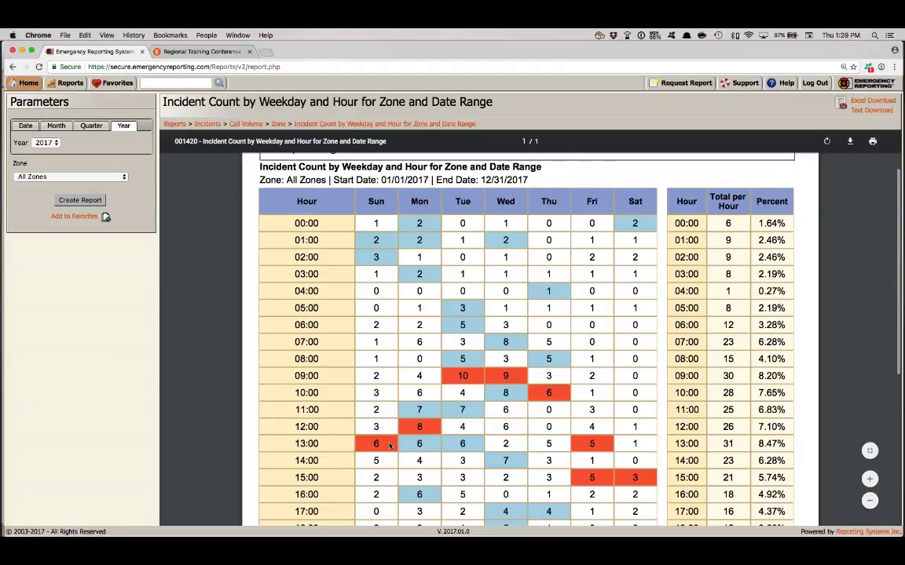
scroll(389, 446, up, 3)
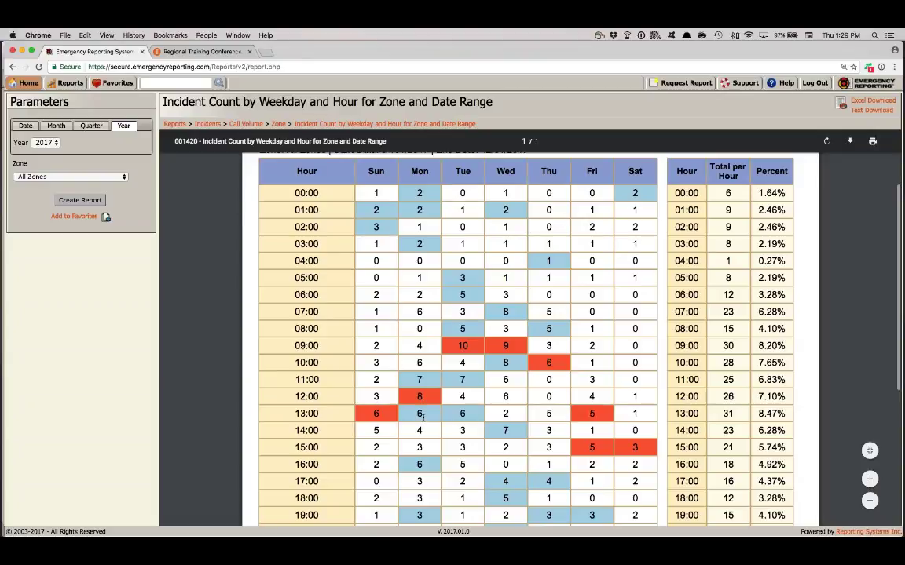
scroll(421, 413, down, 1)
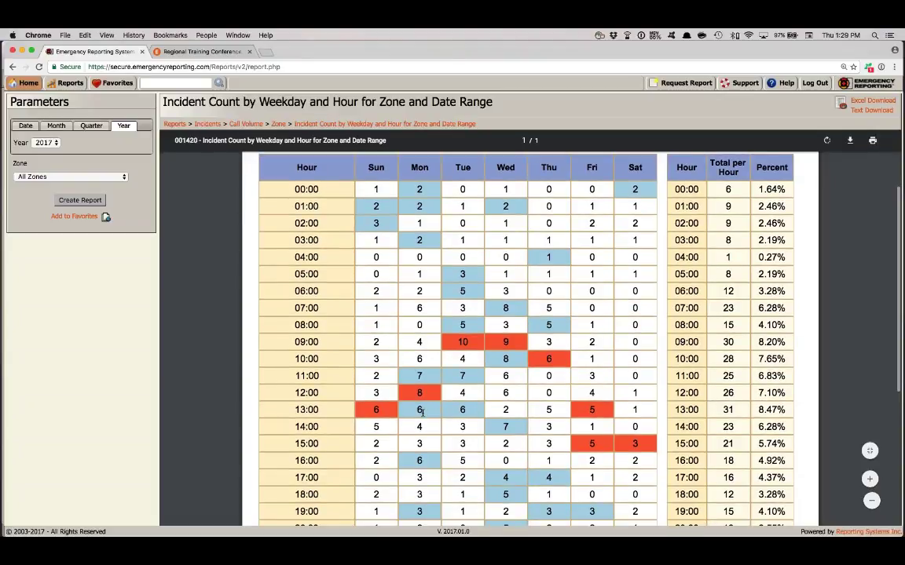
scroll(422, 411, down, 2)
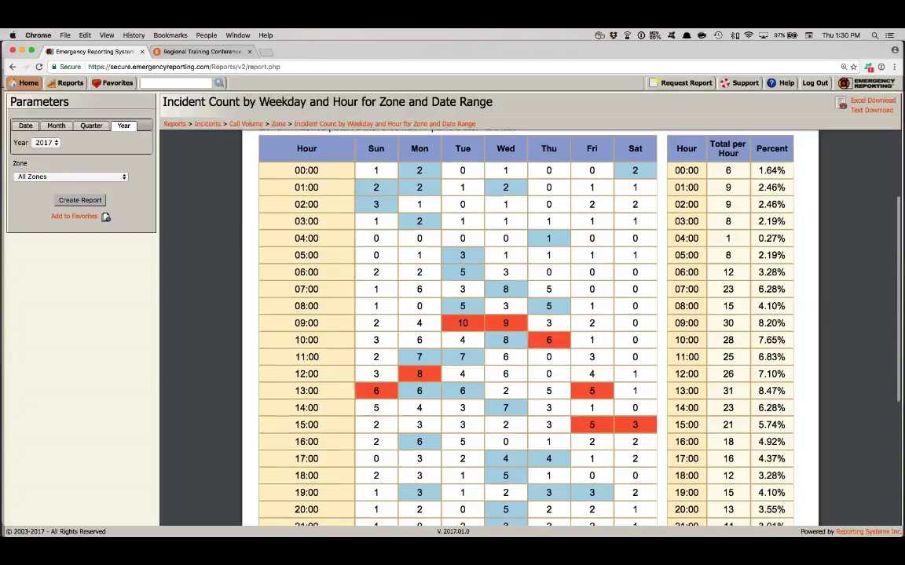
scroll(393, 314, down, 1)
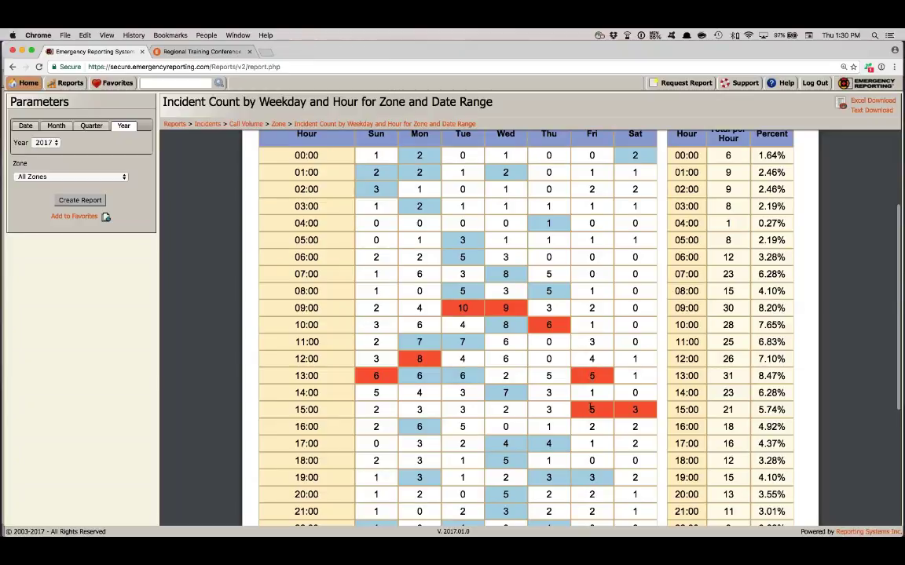
scroll(591, 407, down, 6)
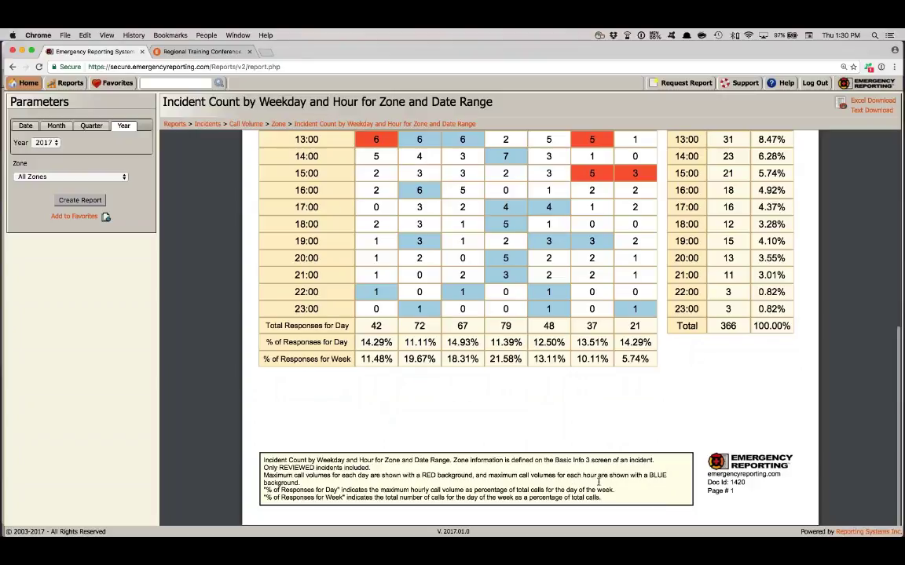
scroll(598, 482, up, 2)
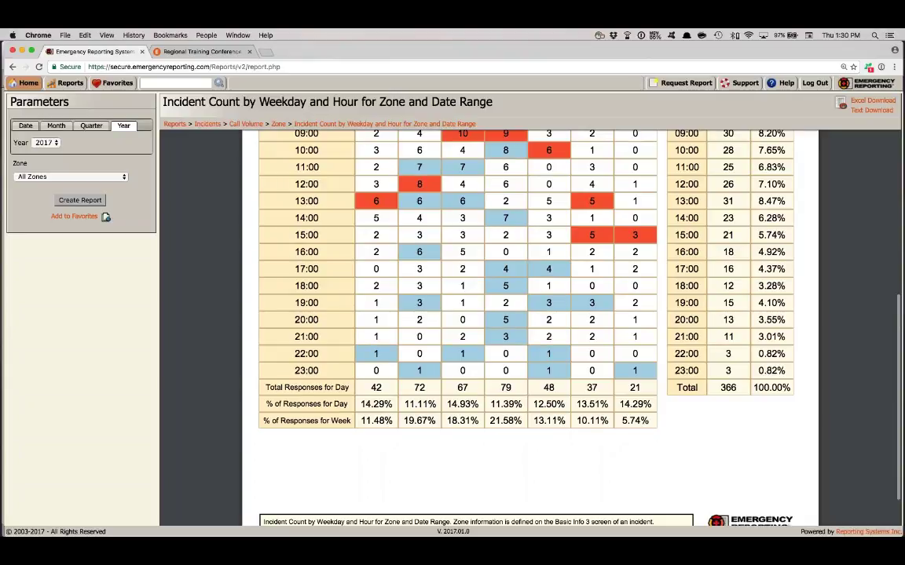
scroll(526, 314, up, 3)
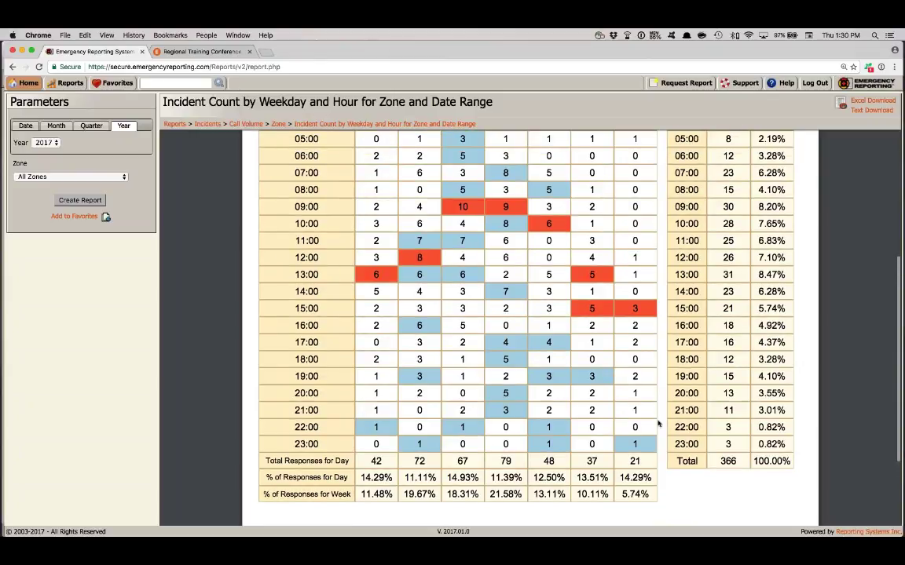
scroll(658, 424, up, 5)
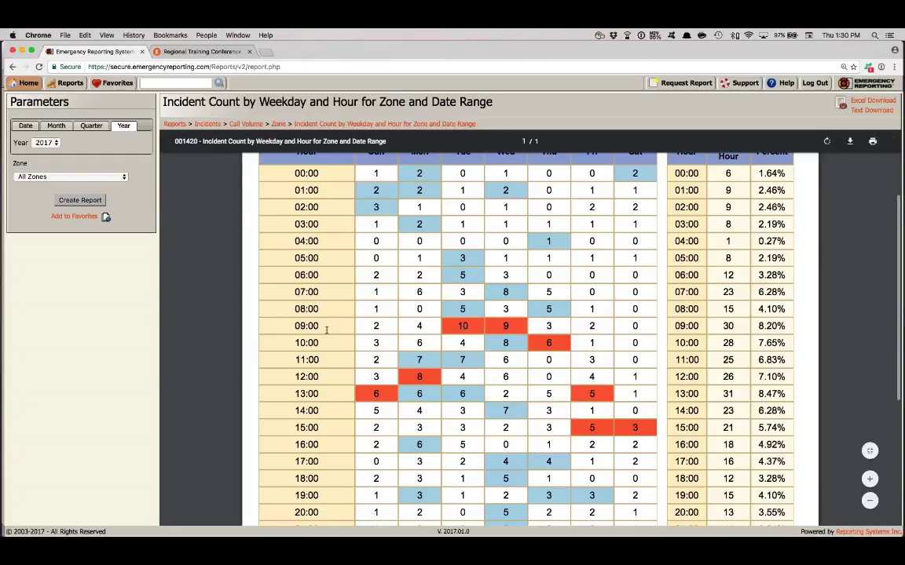
scroll(325, 330, down, 1)
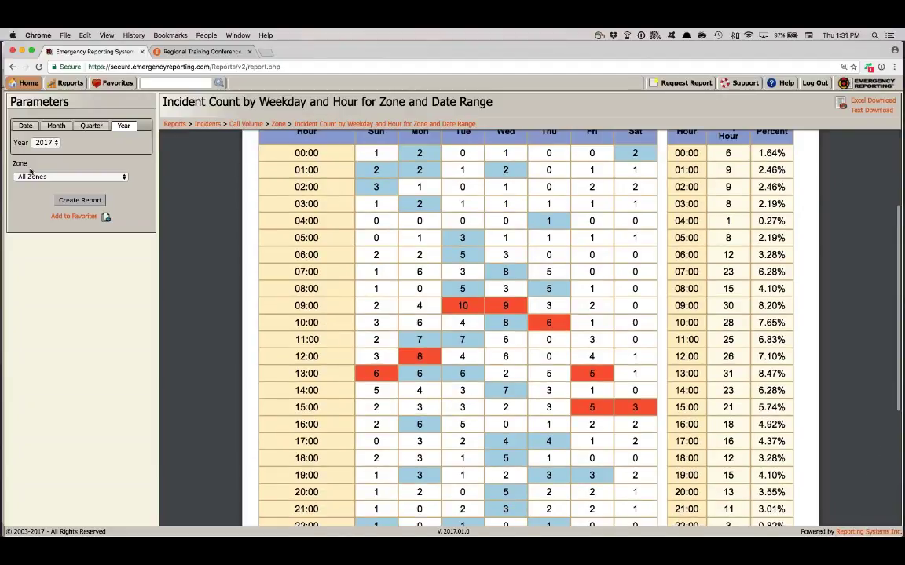
- Try to create the weekday and hour incident count report for the year 2016 with All Zones
click(48, 142)
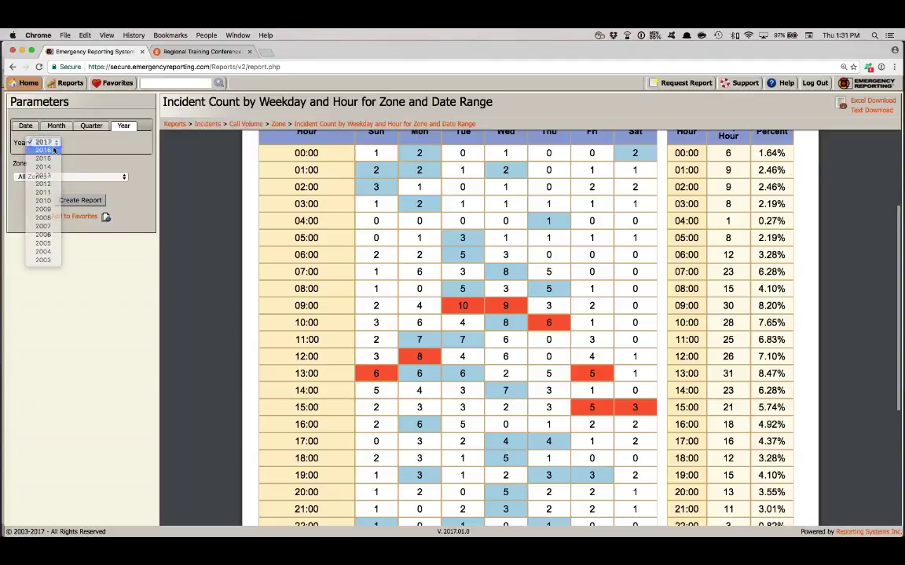
click(53, 149)
click(79, 200)
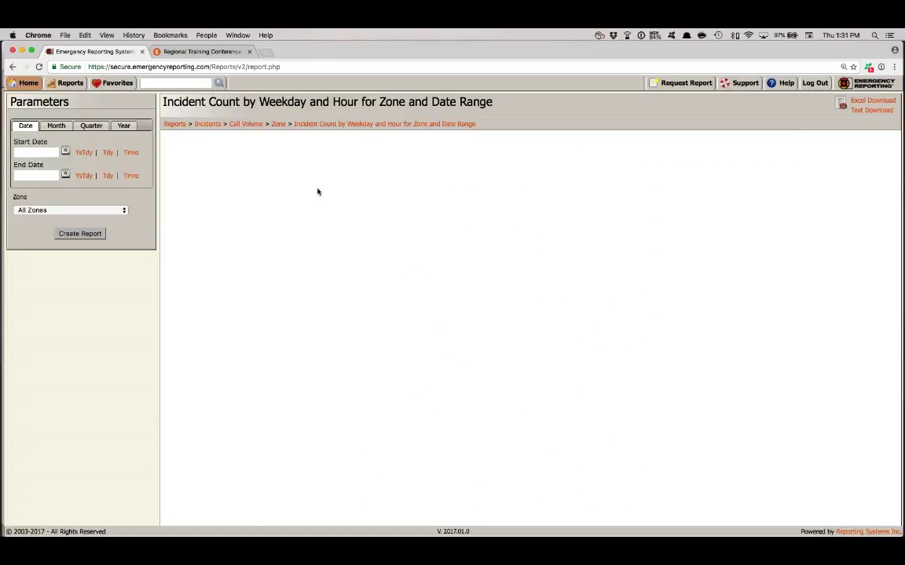
- Create the weekday and hour incident count report by year for 2016, covering All Zones, and enlarge its hourly table
click(123, 126)
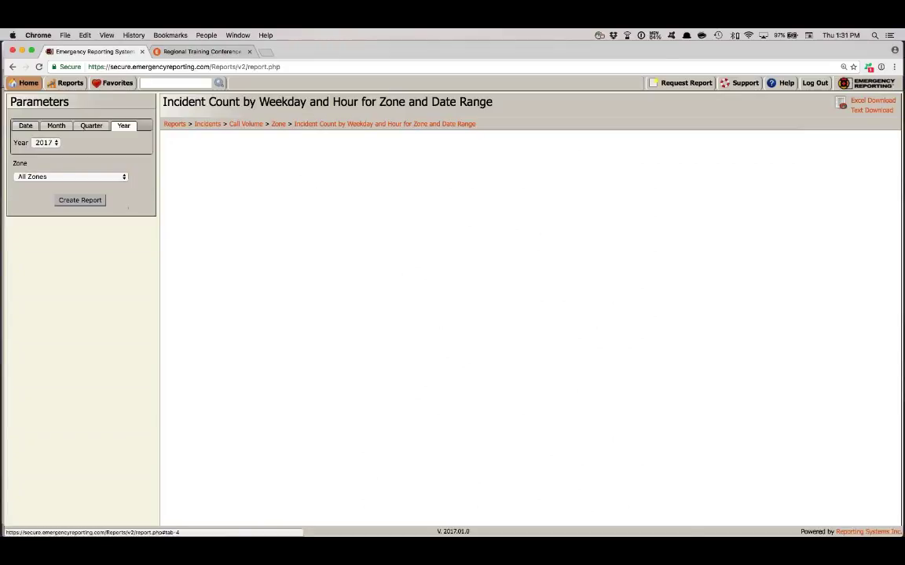
click(47, 142)
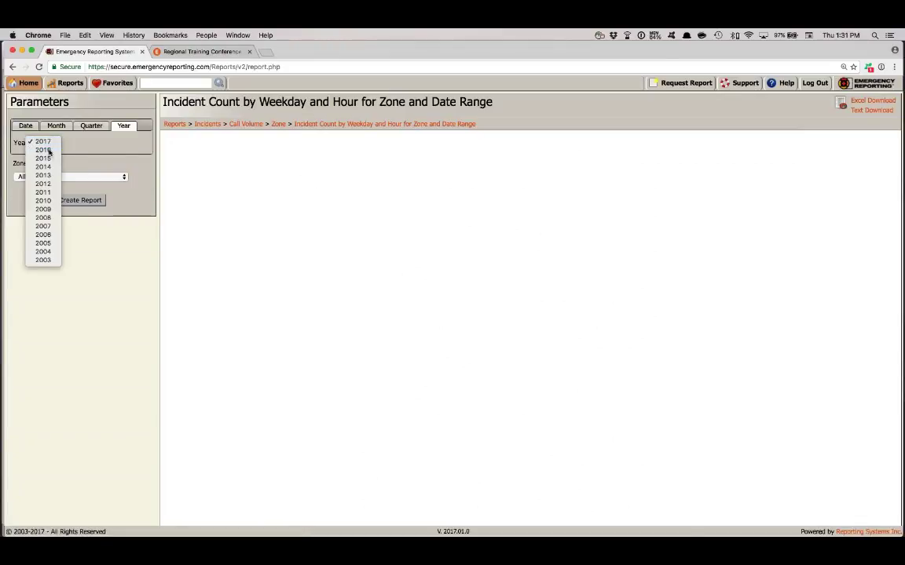
click(43, 150)
click(80, 201)
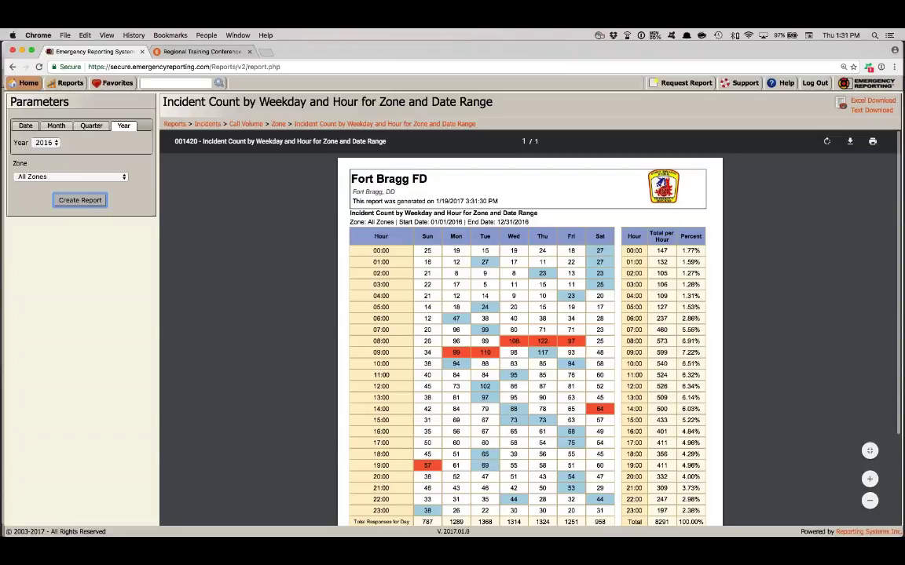
click(868, 451)
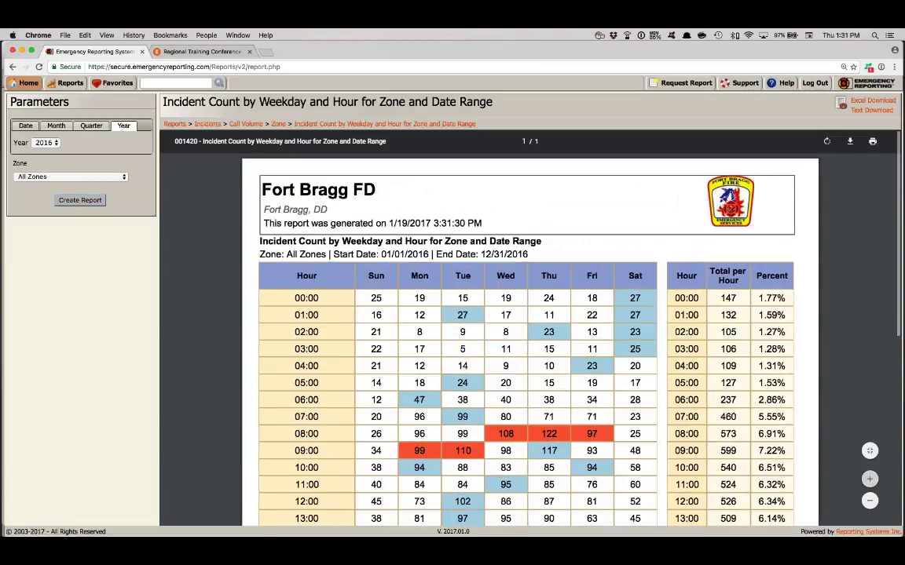
scroll(730, 386, down, 5)
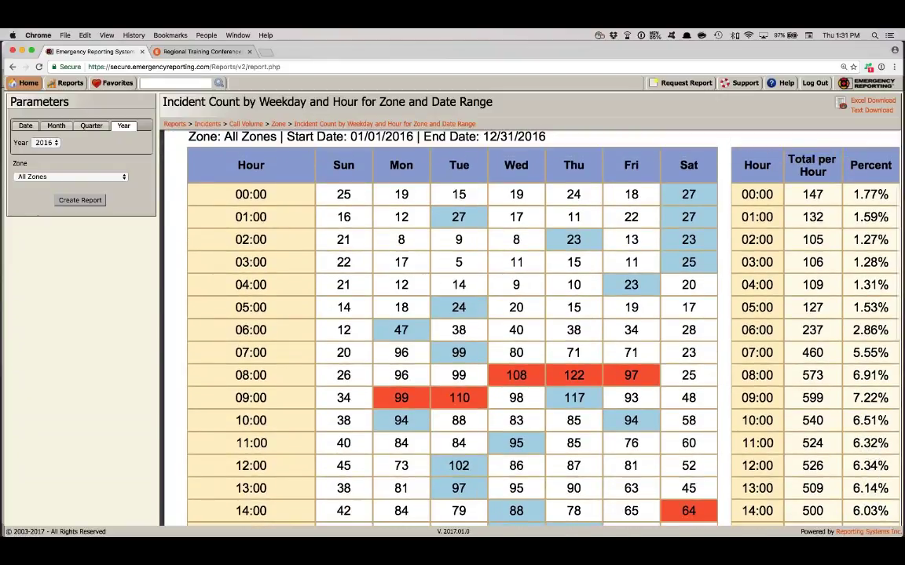
- Examine the 2016 hourly incident counts per weekday, the red and blue peak cells, and the total and percentage per hour
scroll(444, 346, down, 2)
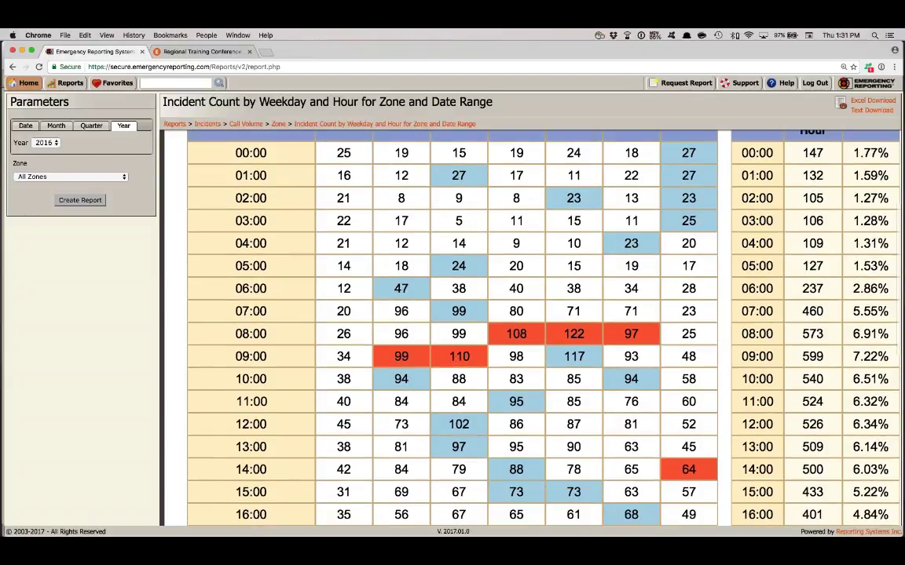
scroll(462, 200, up, 2)
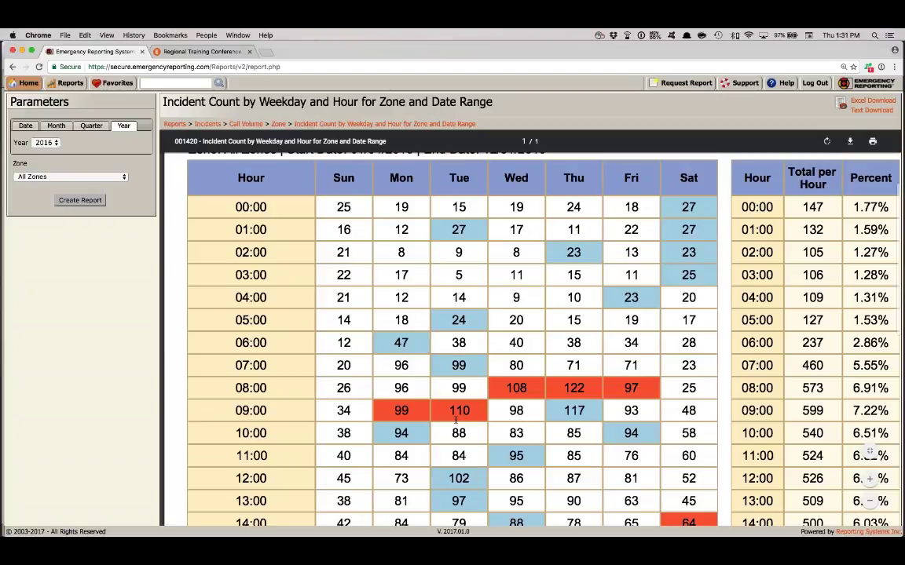
scroll(455, 421, down, 1)
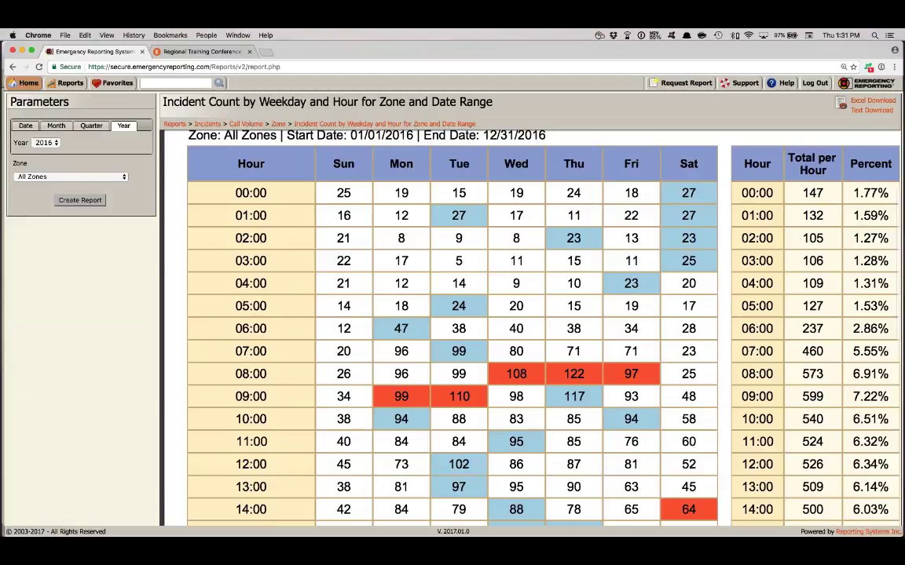
scroll(401, 397, down, 5)
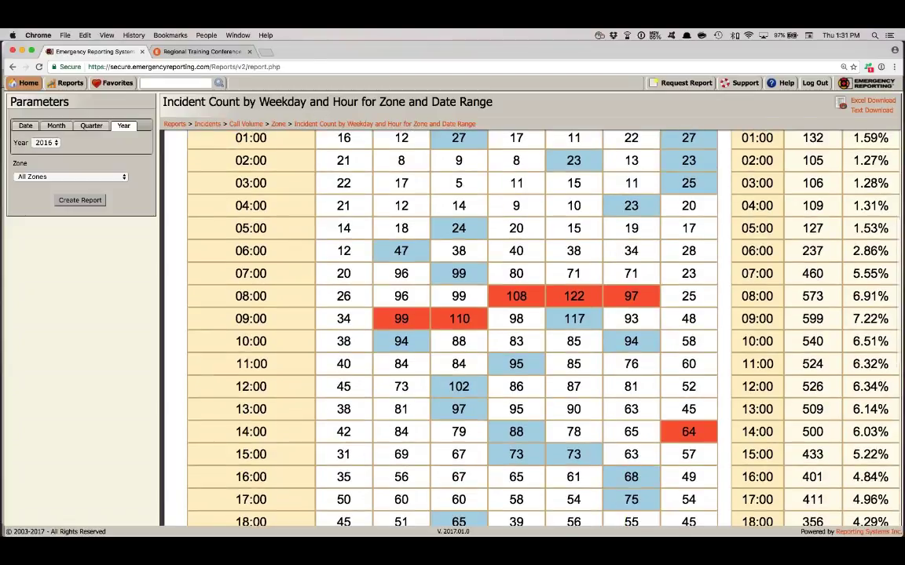
scroll(347, 427, down, 8)
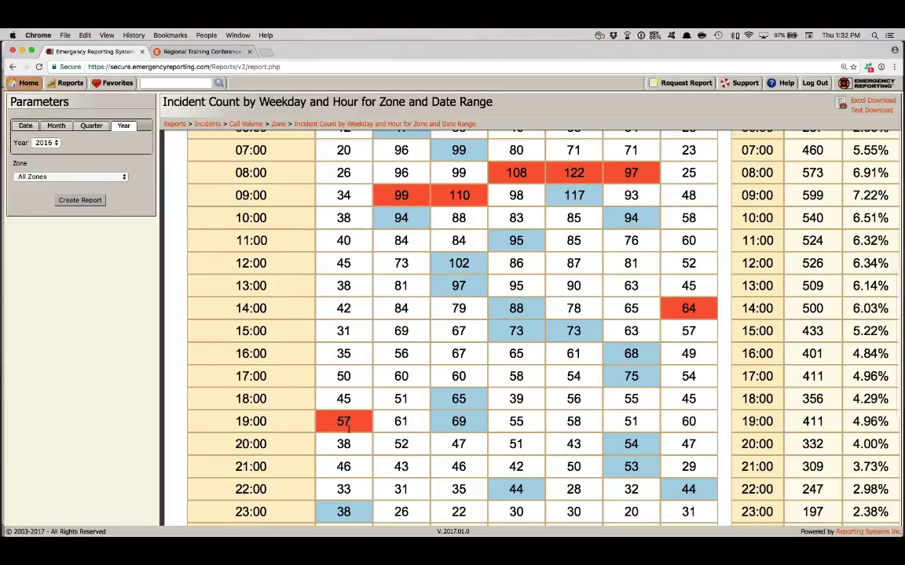
scroll(348, 425, up, 13)
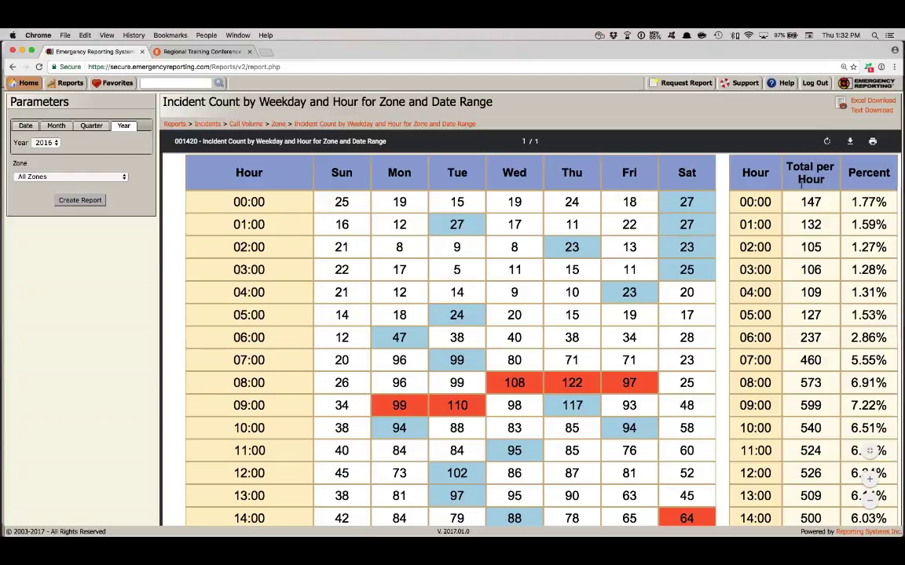
scroll(847, 260, down, 2)
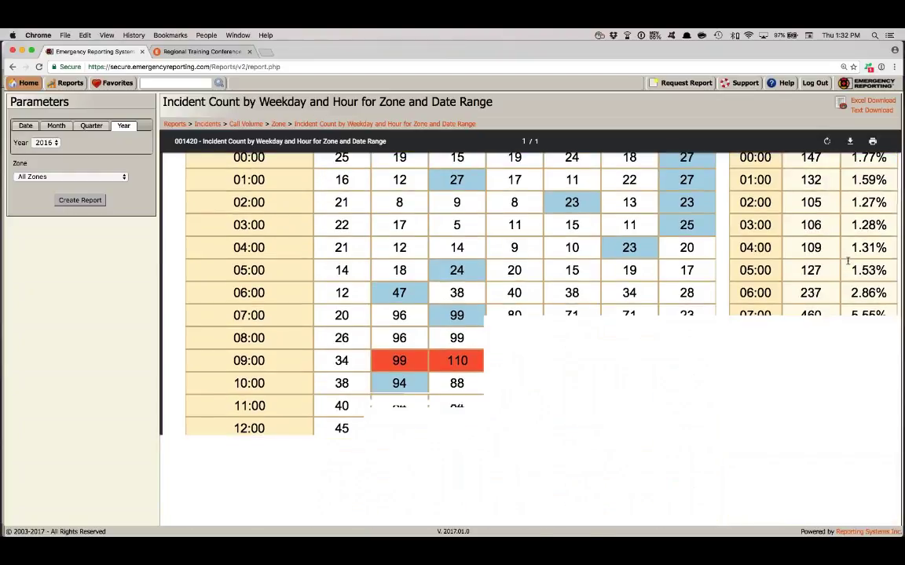
scroll(848, 261, down, 1)
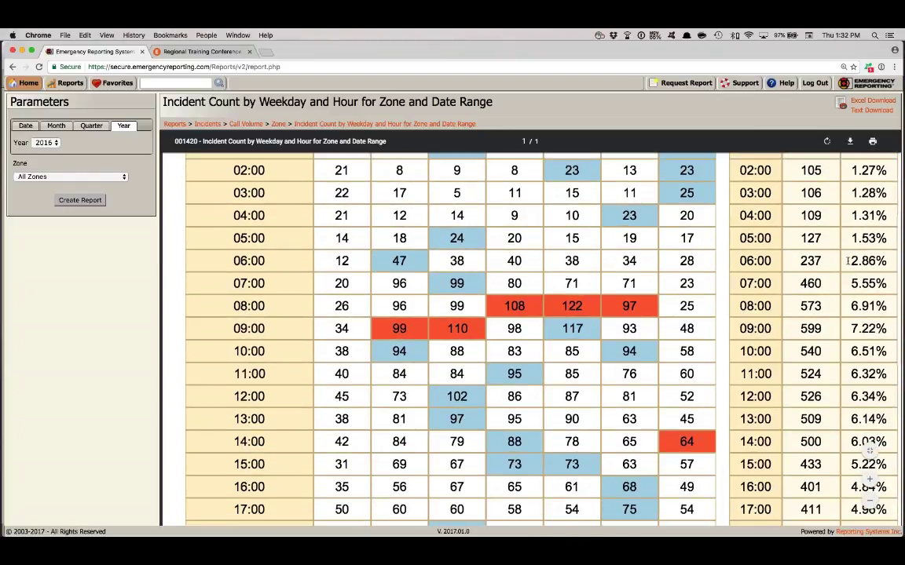
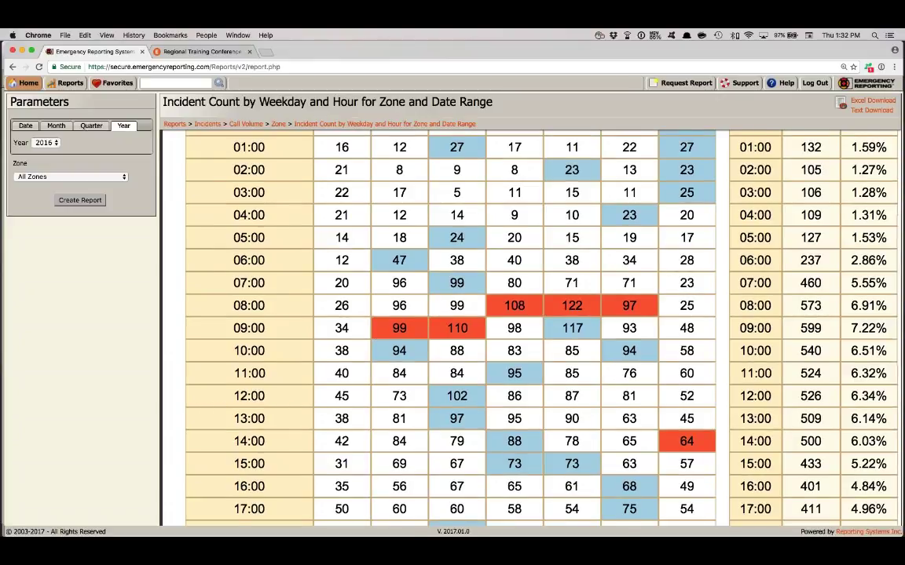
scroll(375, 297, down, 1)
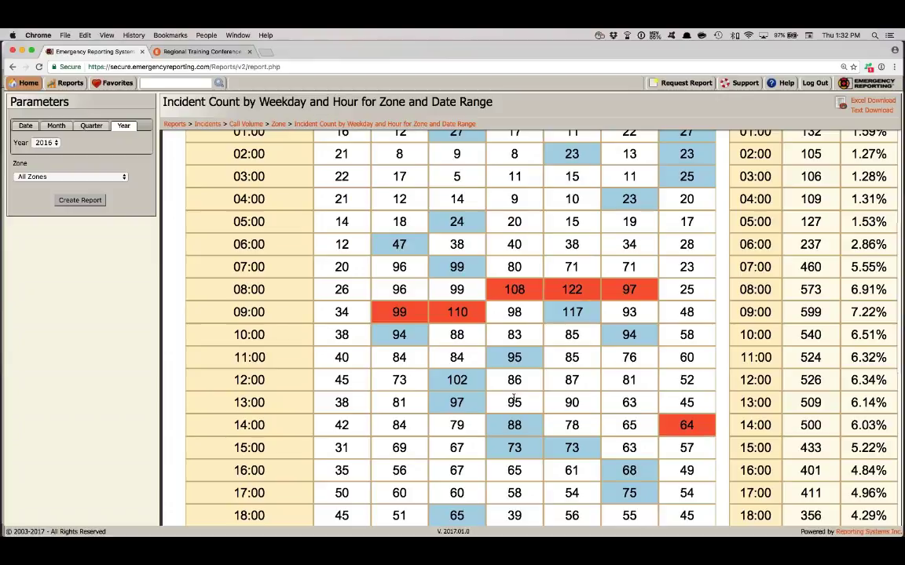
scroll(513, 399, up, 2)
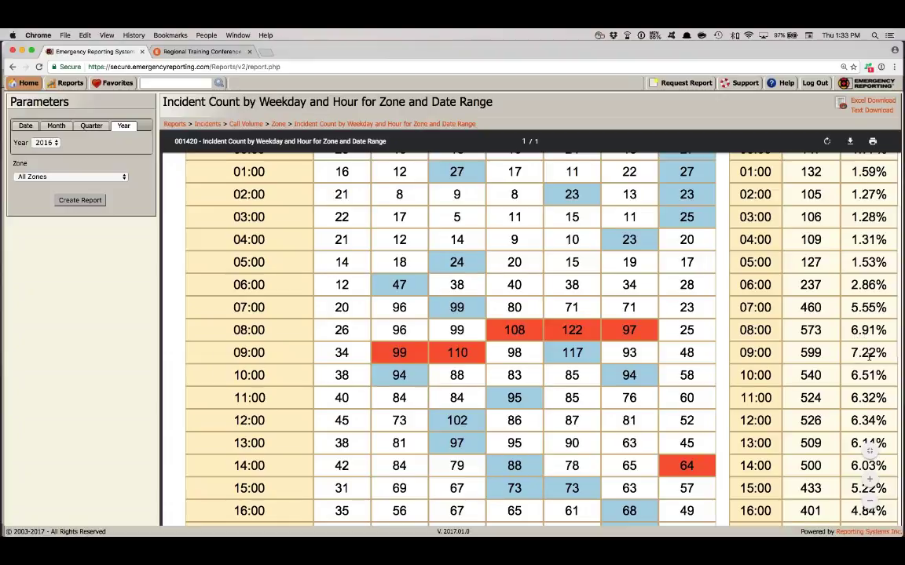
scroll(869, 355, down, 1)
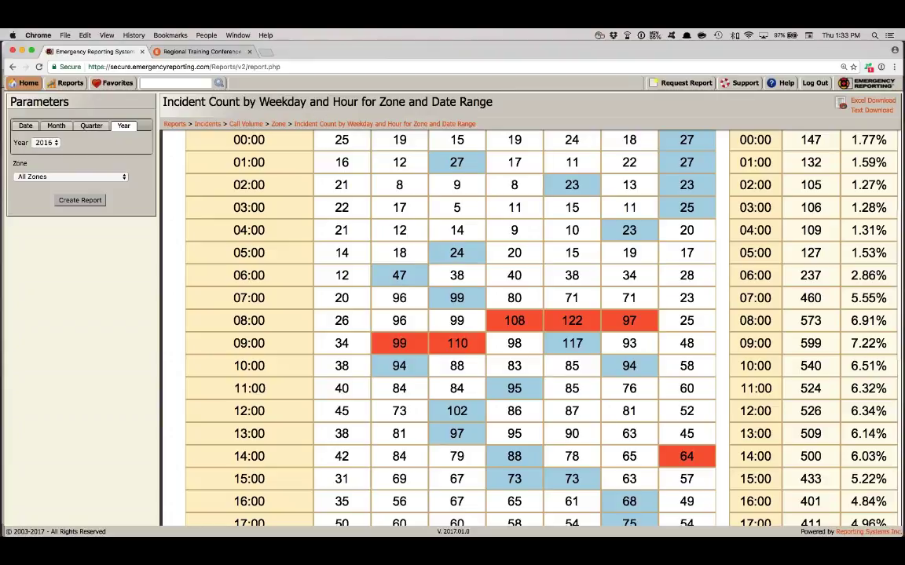
mouse_move(870, 468)
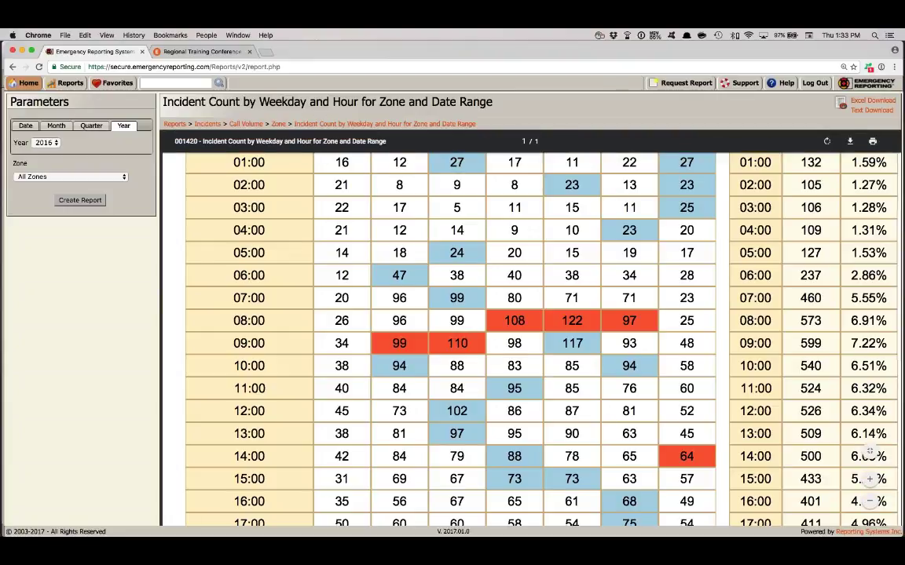
- Open report 1641, Aggregate Response Time Compliance by Incident Type for Response Mode and Date Range
click(161, 83)
text(1)
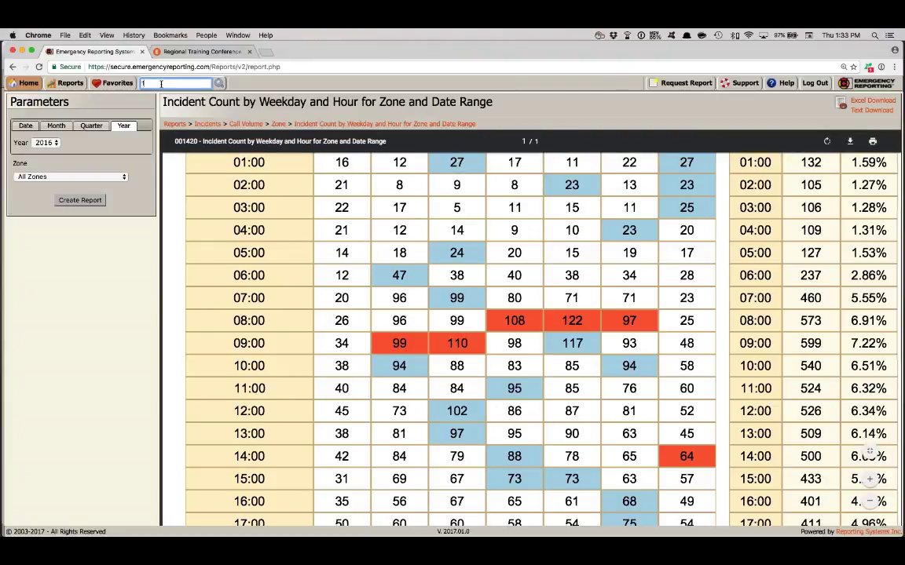
text(641)
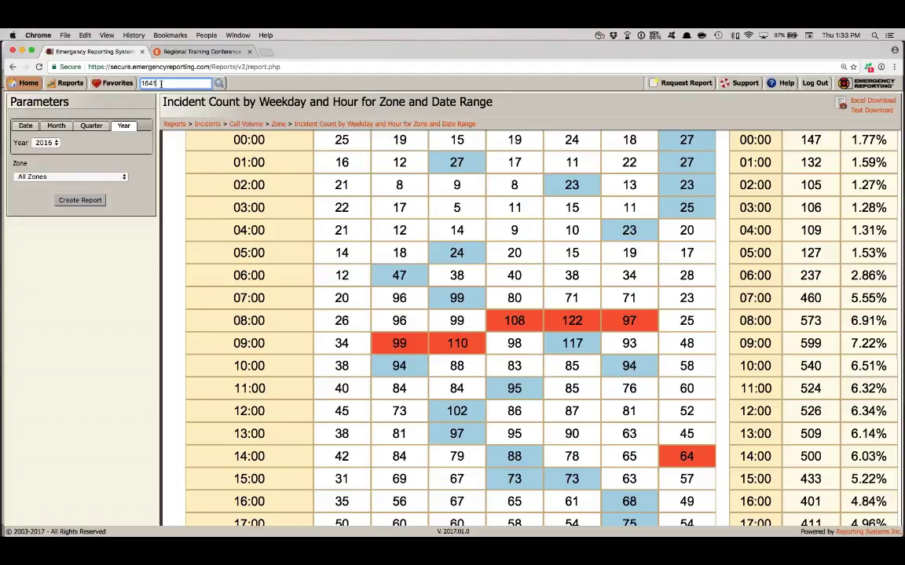
key(Return)
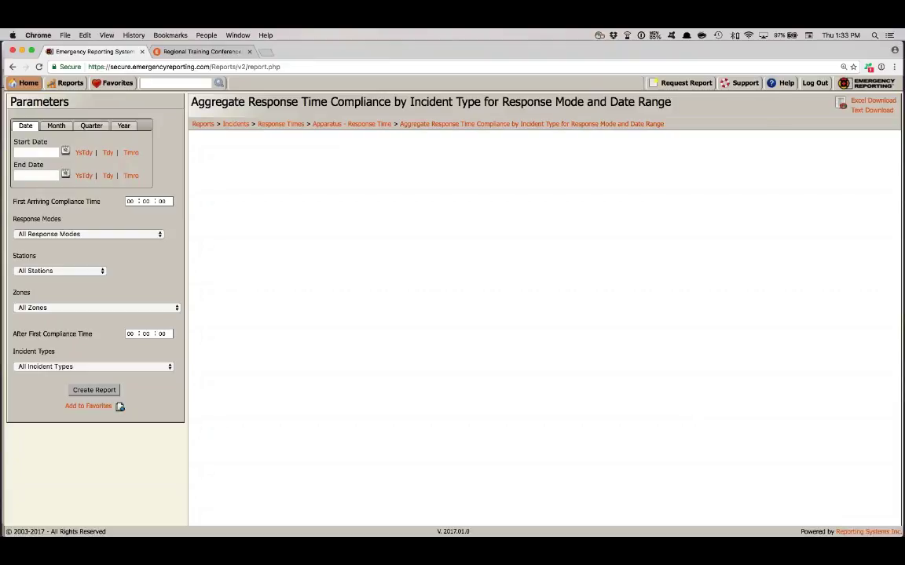
- Set the report period to the year 2016 and the First Arriving Compliance Time to 00:07:00
click(123, 126)
click(50, 142)
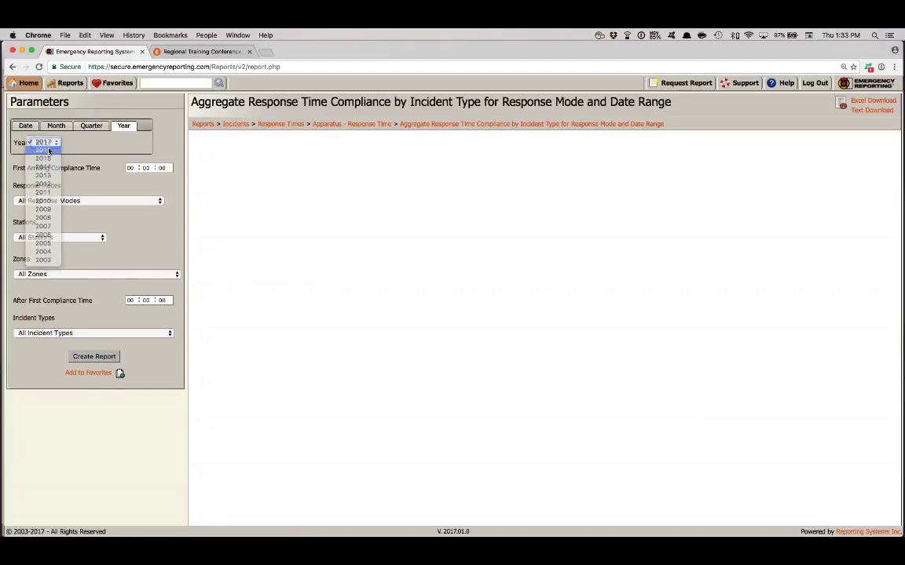
click(40, 154)
click(146, 167)
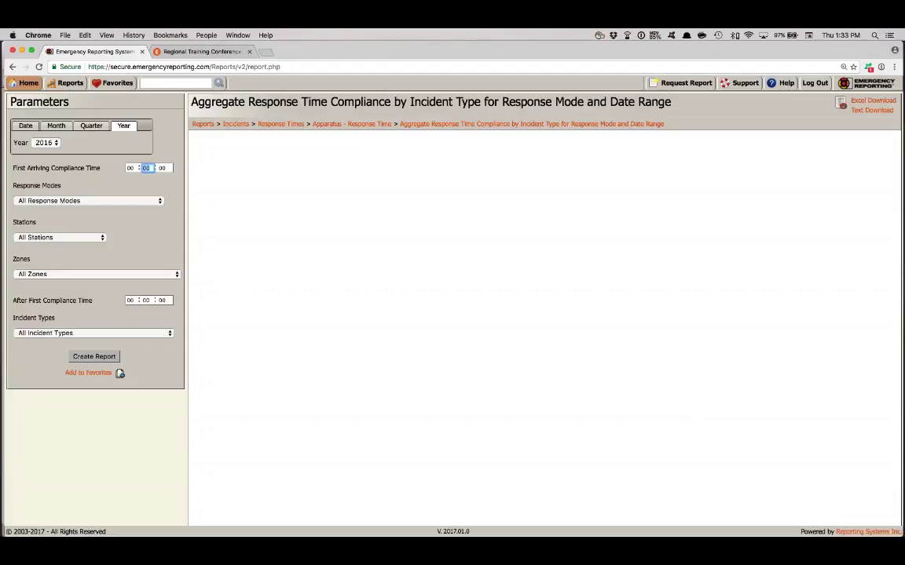
text(7)
- Limit the response modes to a custom selection of Lights and Sirens and Initial No Lights or Sirens, Upgraded to Lights and Sirens
click(104, 201)
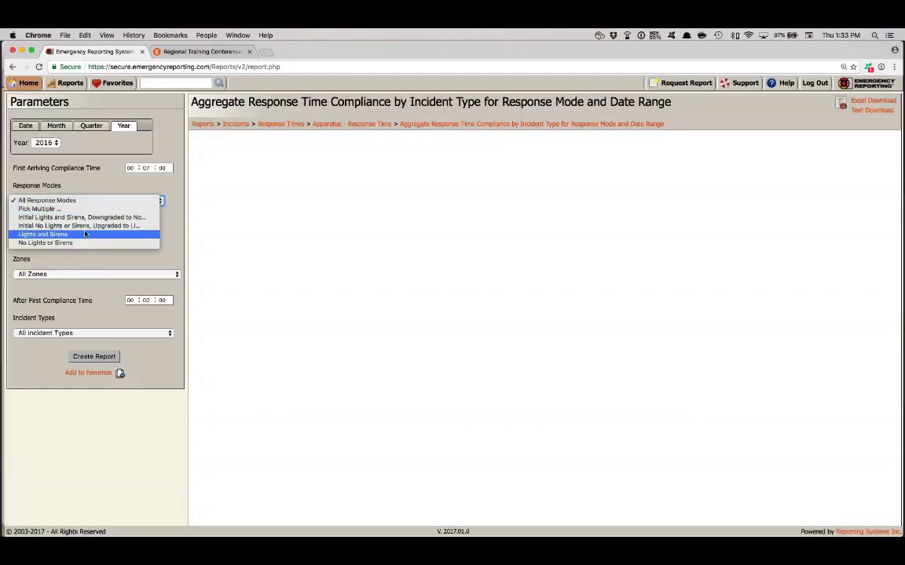
click(85, 210)
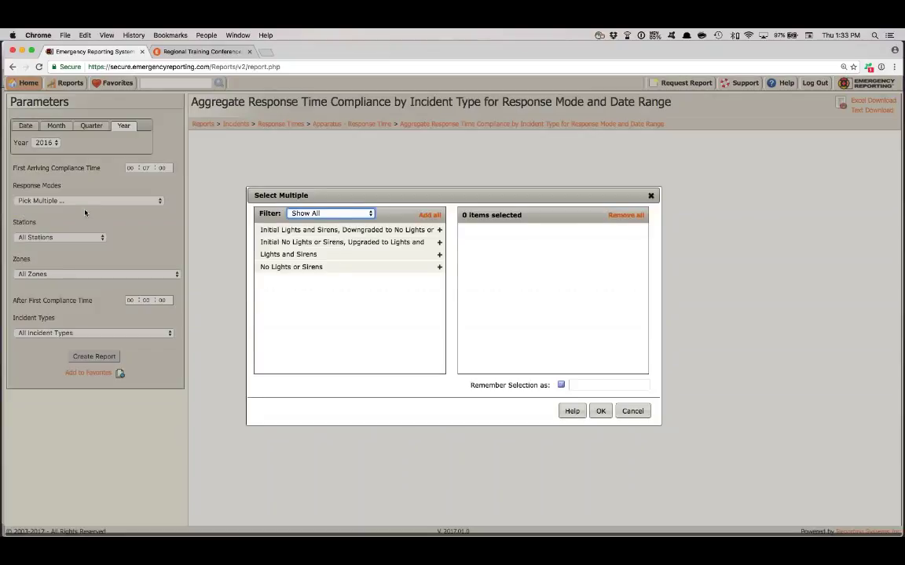
click(439, 255)
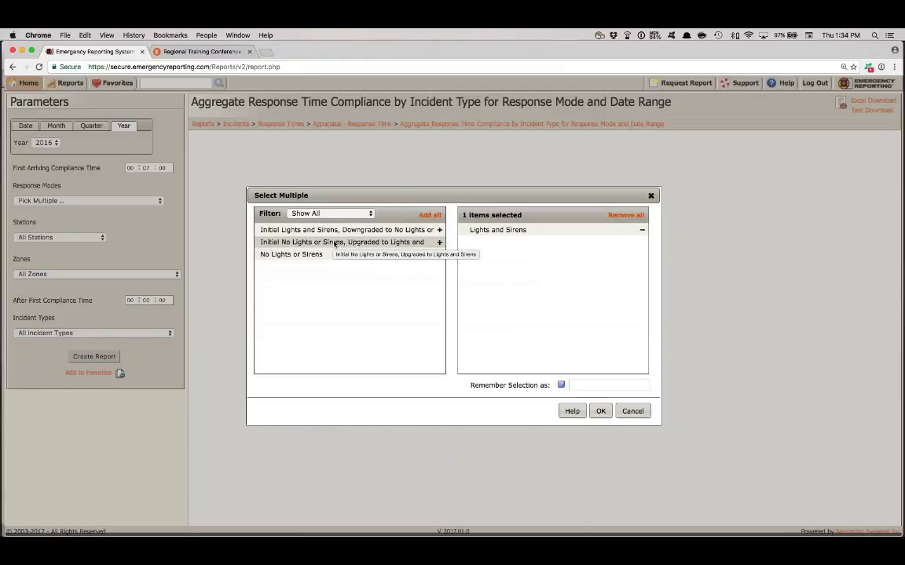
click(439, 242)
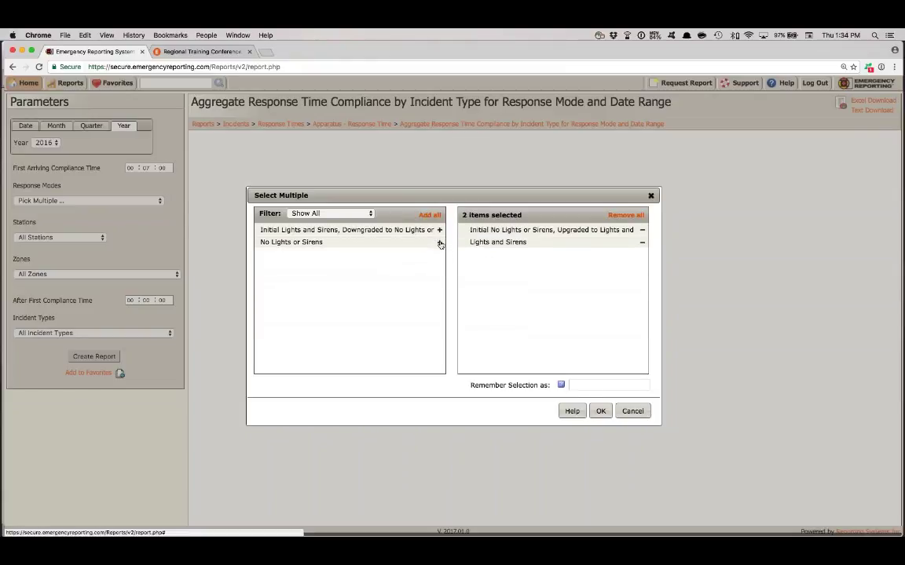
click(600, 411)
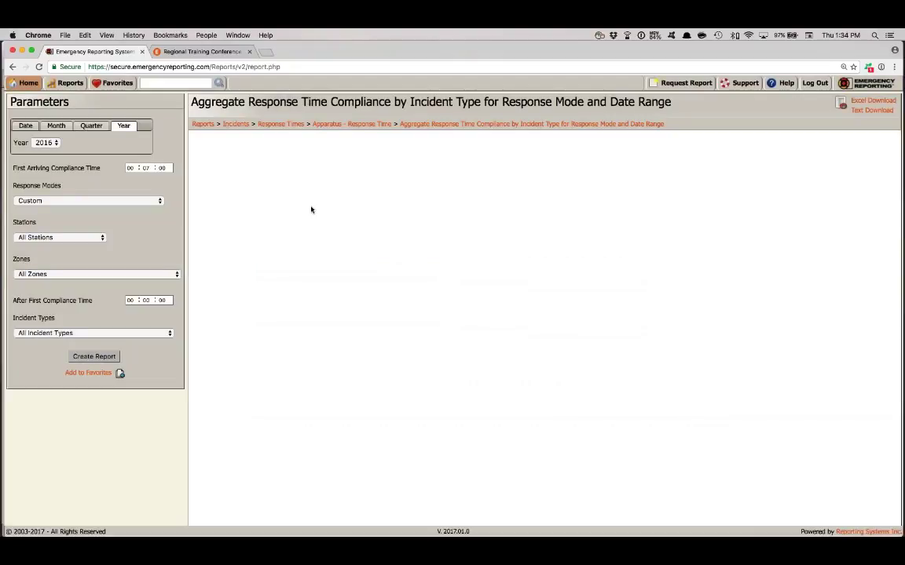
click(65, 201)
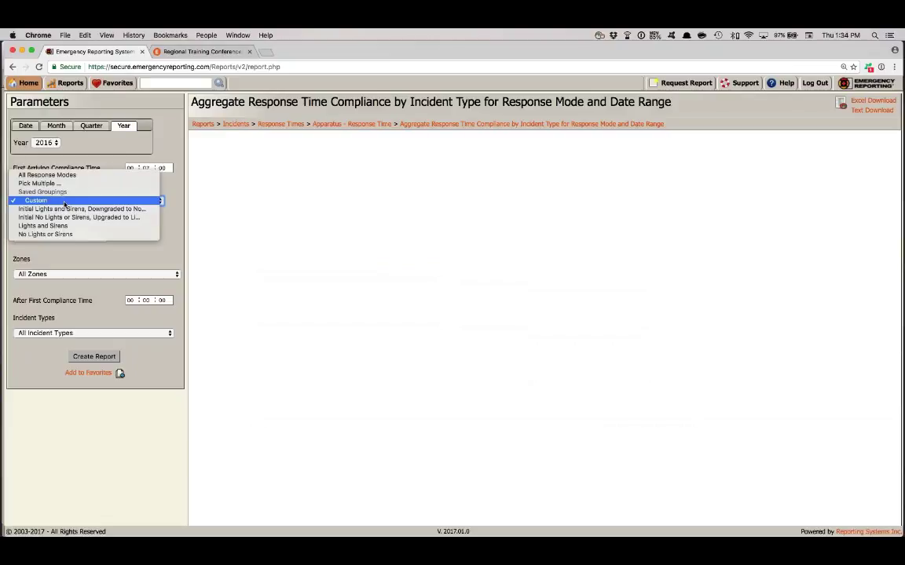
click(69, 160)
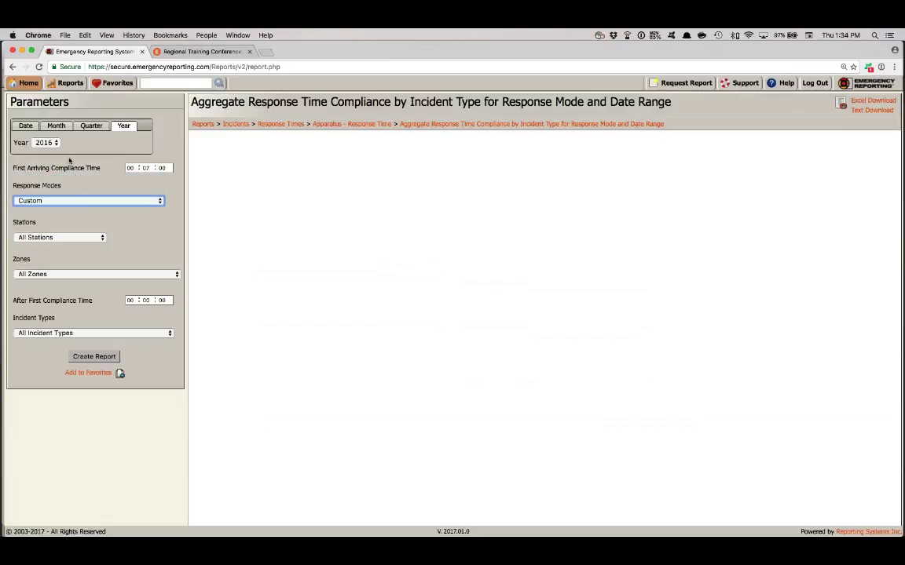
- Keep All Stations and All Zones, and set the After First Compliance Time to 00:12:00
click(102, 238)
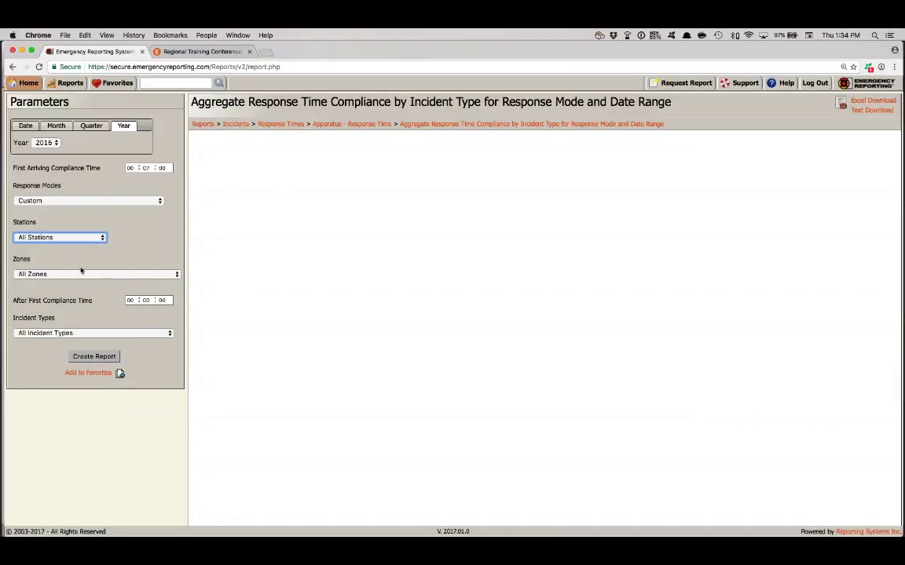
click(78, 272)
click(79, 272)
click(145, 300)
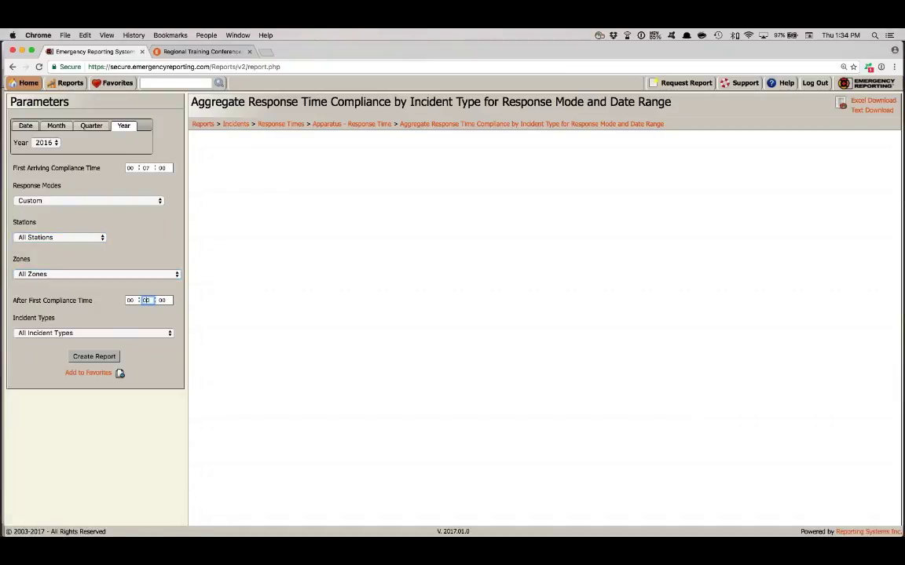
text(12)
click(107, 293)
- Limit the incident types to a custom selection of all fire types, 100 - Fire, other through 173 - Cultivated trees or nursery stock fire, and create the report
click(102, 334)
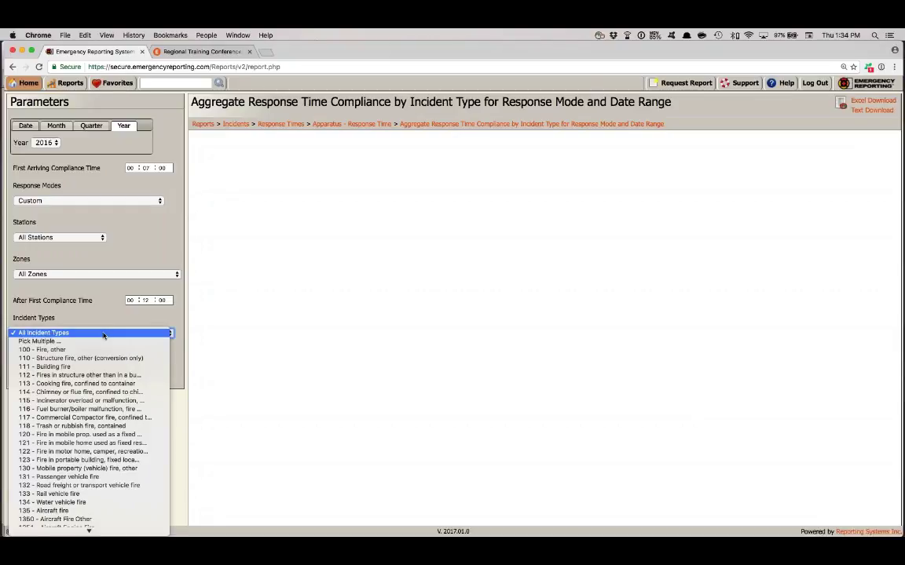
click(101, 334)
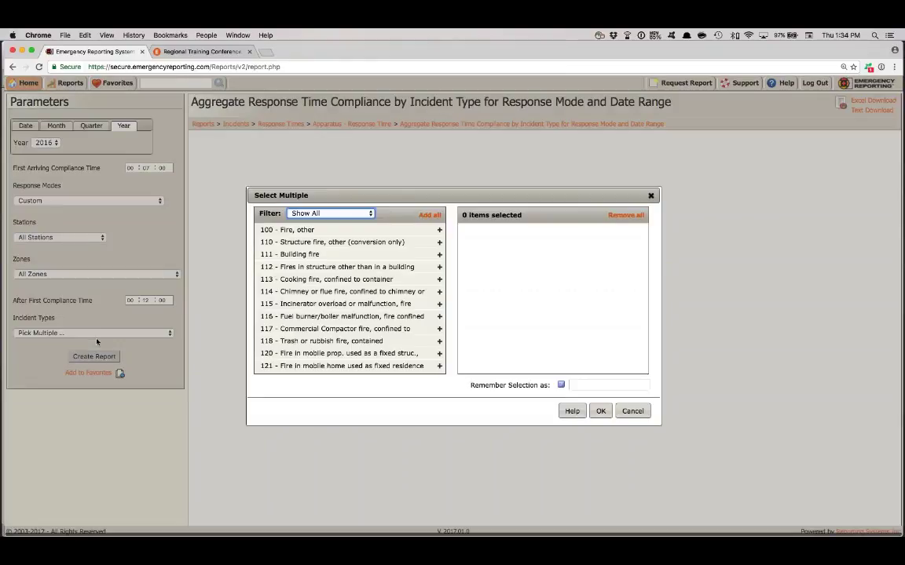
click(439, 231)
click(439, 231)
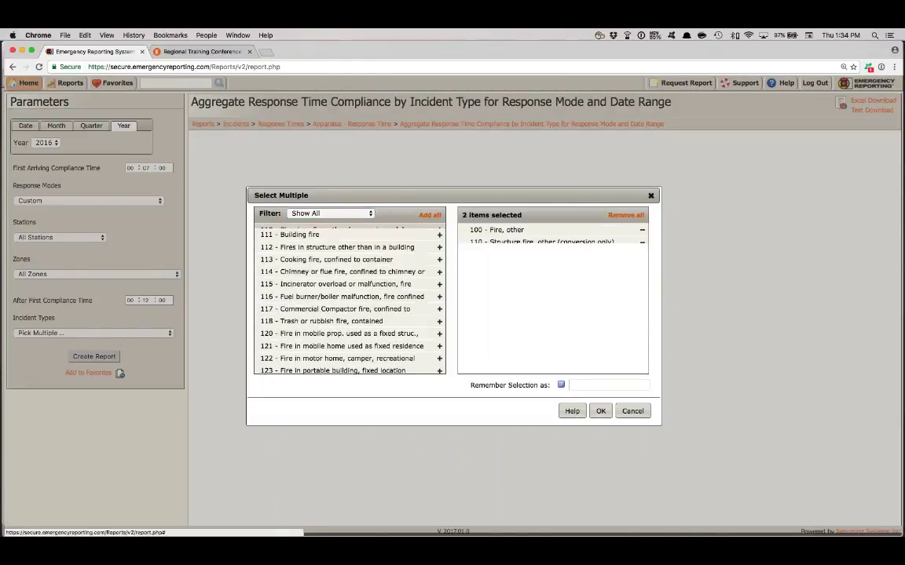
click(439, 231)
click(439, 231)
click(439, 230)
click(439, 231)
click(439, 231)
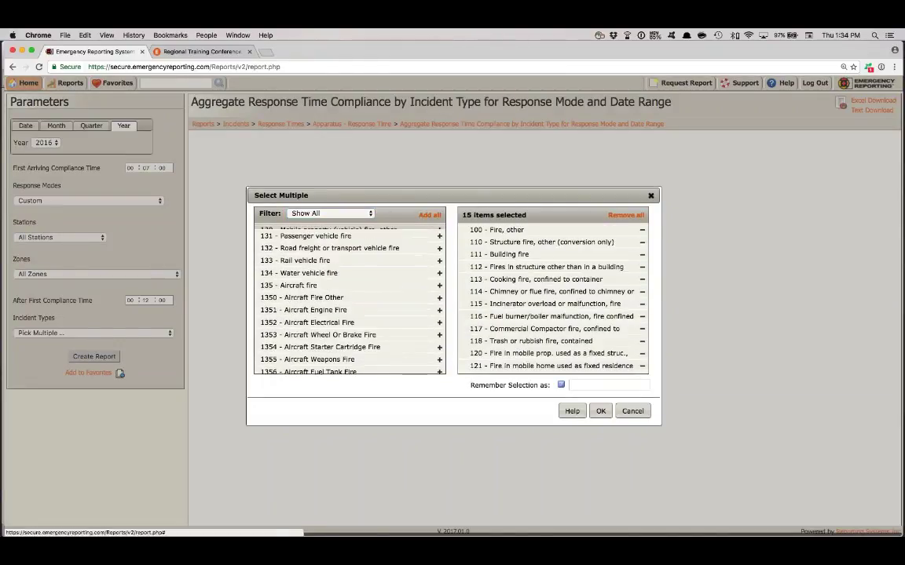
click(439, 231)
click(439, 231)
click(439, 231)
click(439, 230)
click(439, 231)
click(439, 231)
click(439, 231)
click(439, 231)
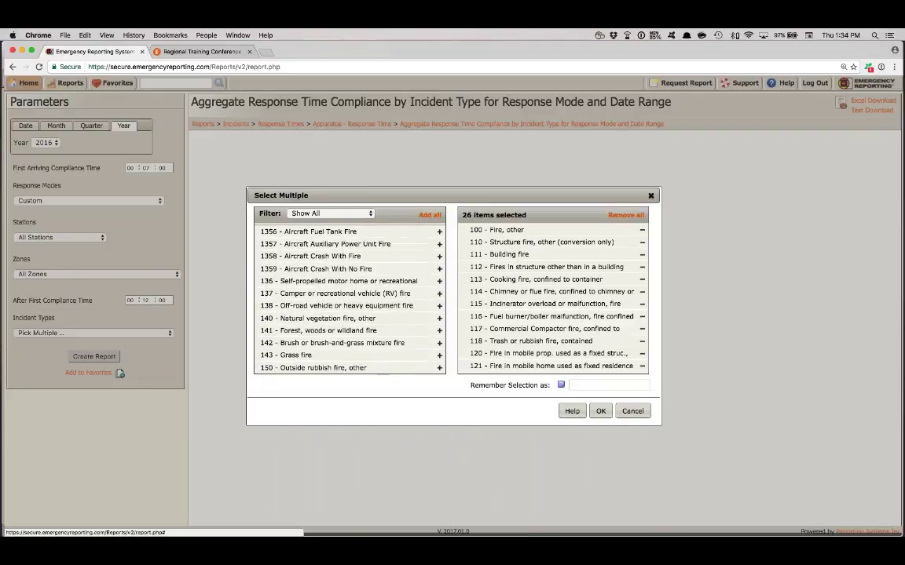
click(439, 231)
click(439, 231)
click(439, 231)
click(439, 231)
click(439, 231)
click(439, 231)
click(439, 231)
click(439, 231)
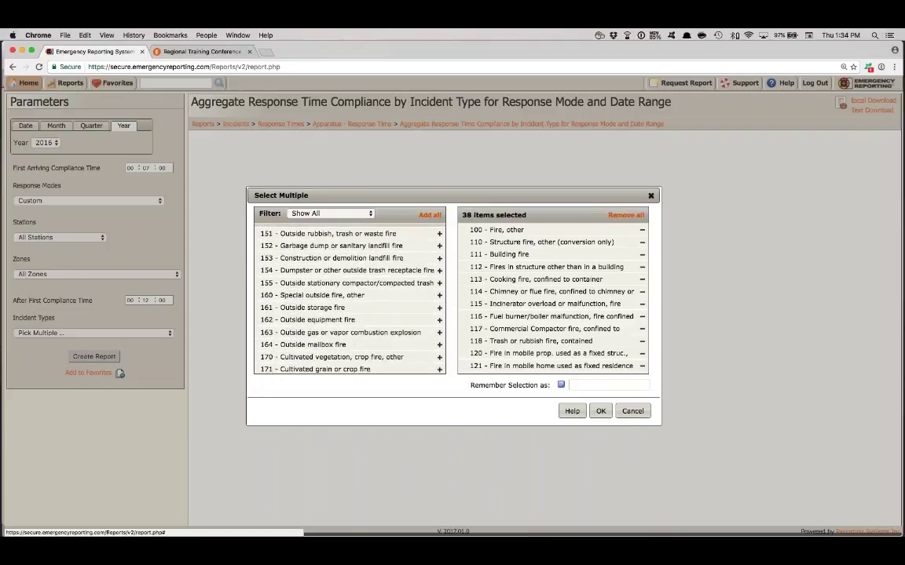
click(439, 231)
click(439, 231)
click(439, 230)
click(439, 231)
click(439, 231)
click(439, 231)
click(439, 231)
click(439, 231)
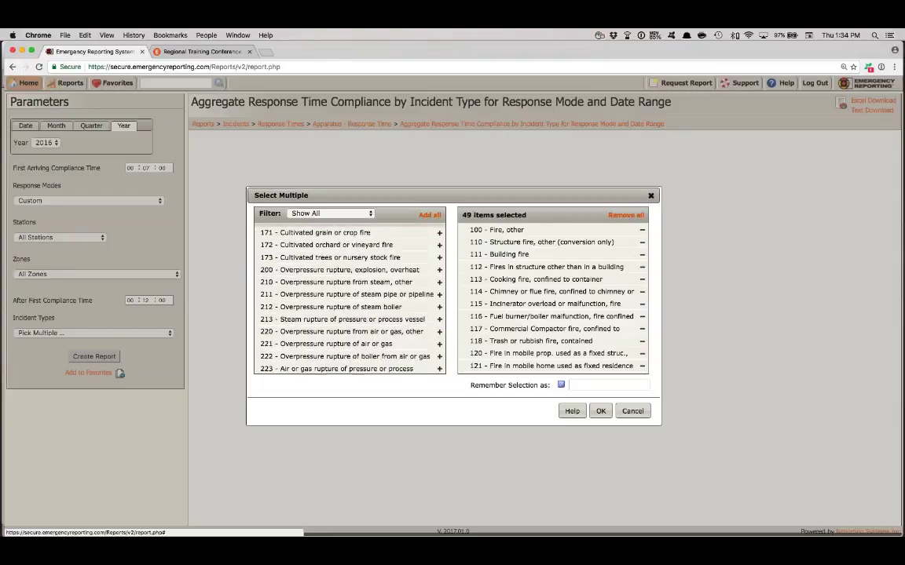
click(439, 230)
click(439, 231)
click(439, 231)
click(439, 231)
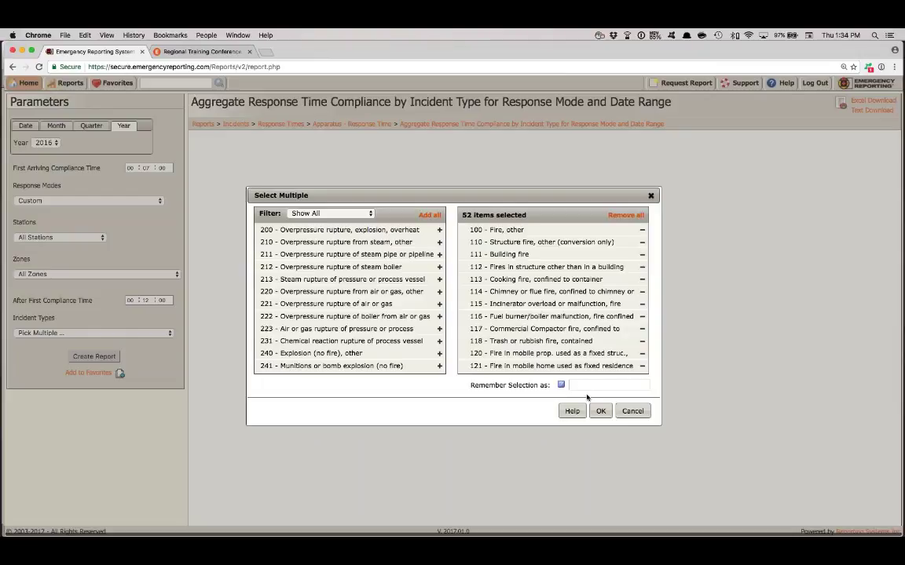
key(Return)
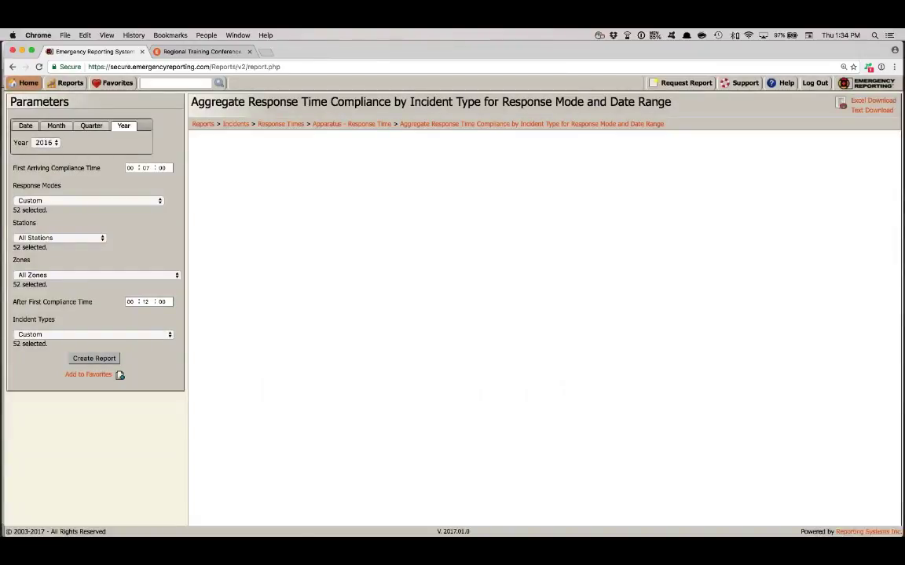
click(84, 359)
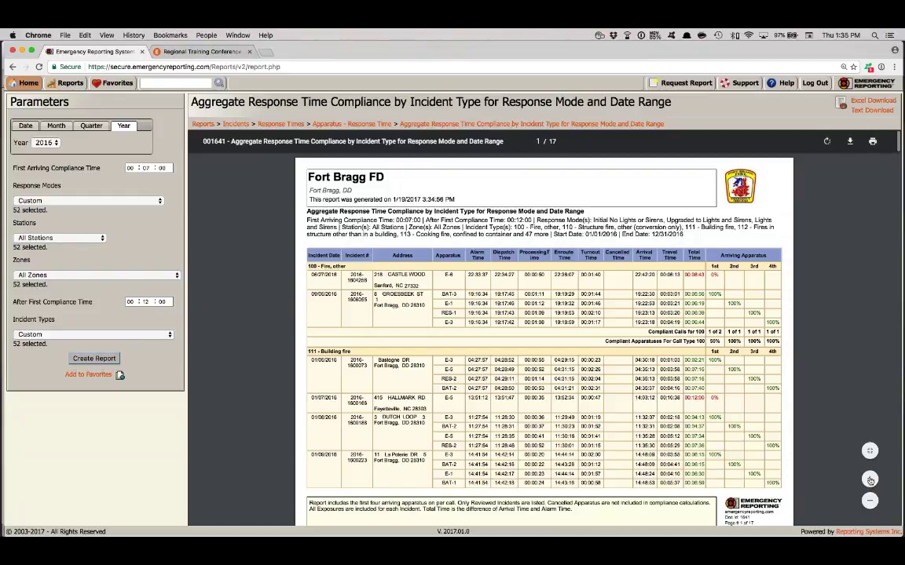
- Examine the report's individual response times and the compliant calls and apparatus percentages for incident type 111 - Building fire
click(870, 480)
click(870, 479)
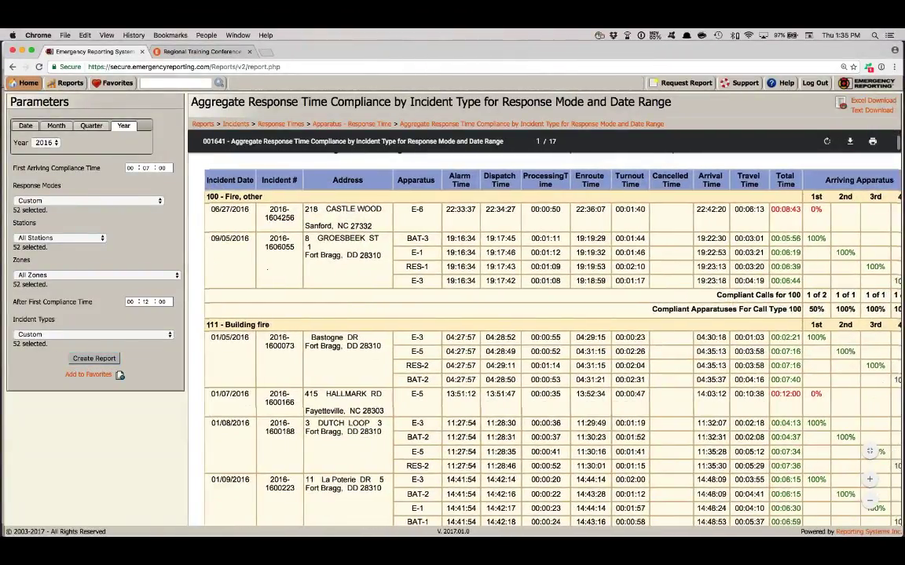
scroll(542, 330, down, 2)
scroll(542, 330, down, 8)
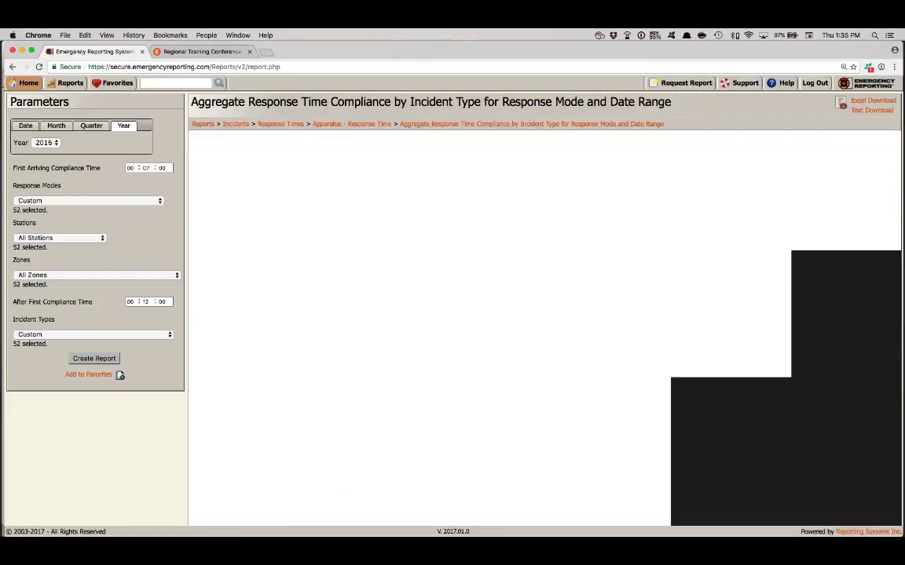
scroll(541, 330, down, 6)
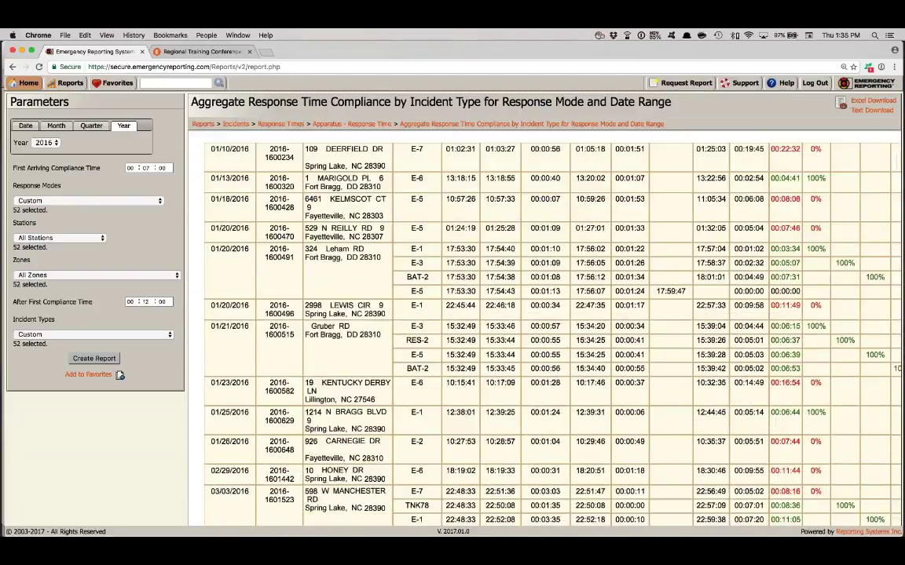
scroll(385, 367, down, 12)
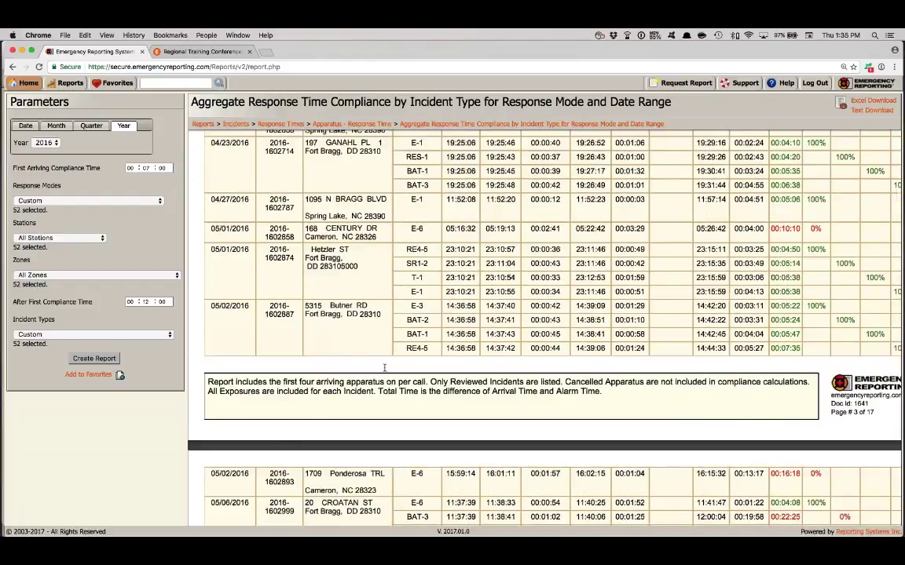
scroll(384, 366, down, 15)
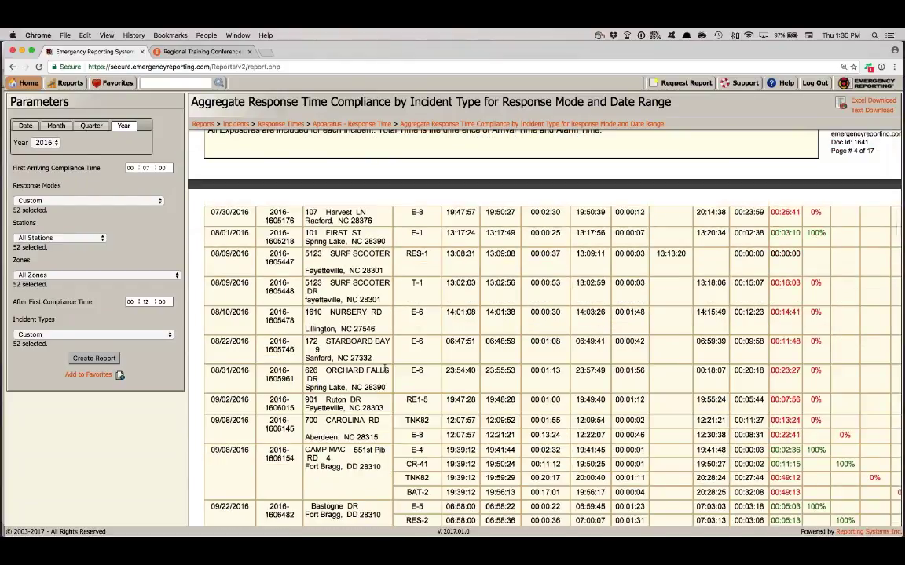
scroll(385, 370, down, 15)
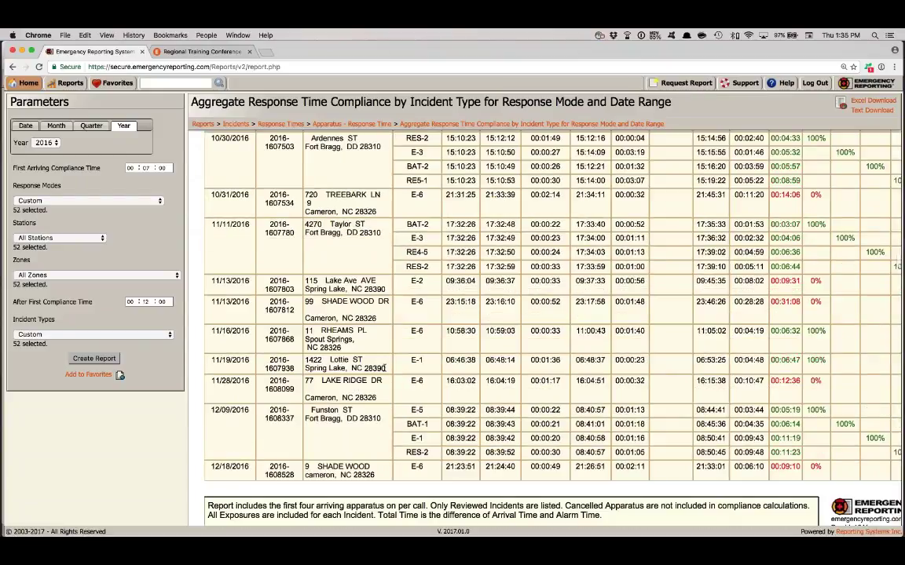
scroll(385, 368, down, 15)
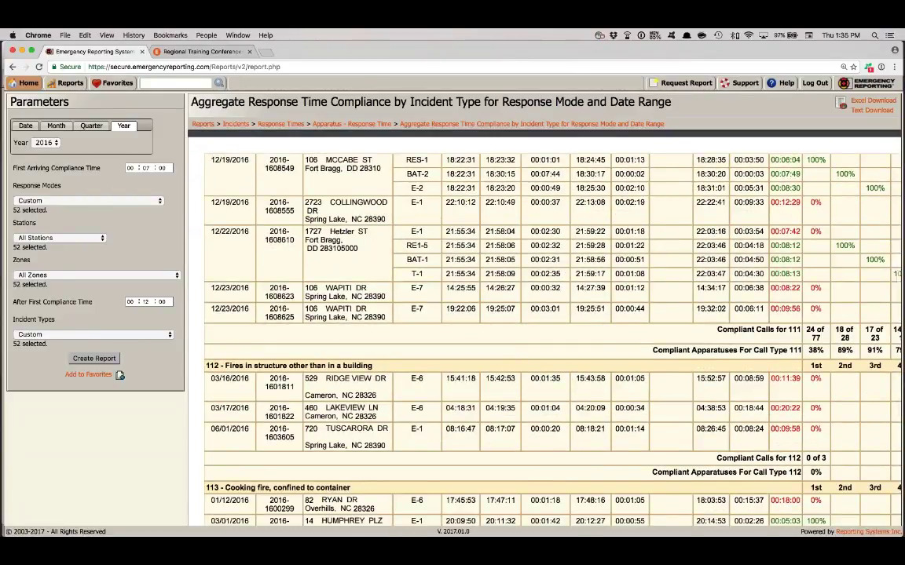
scroll(544, 329, right, 2)
scroll(544, 328, up, 2)
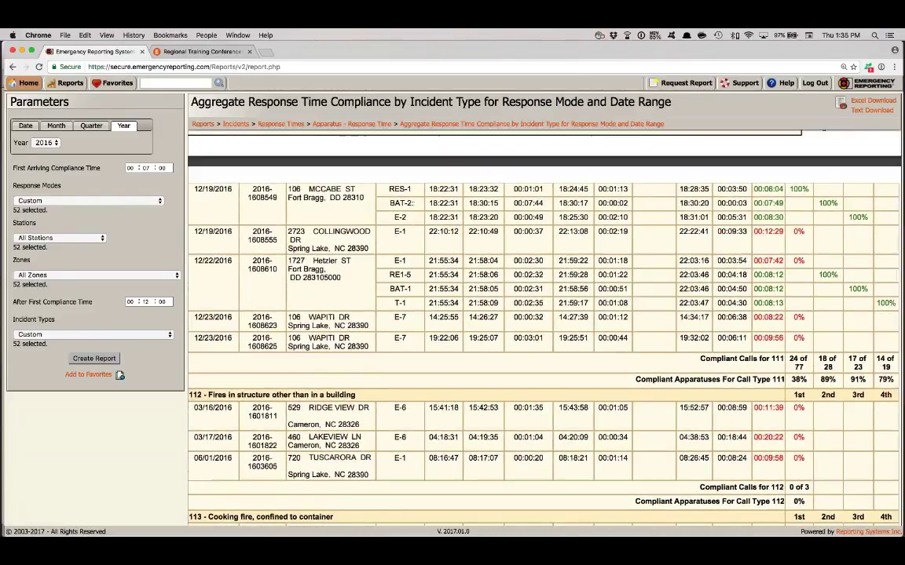
scroll(544, 329, left, 1)
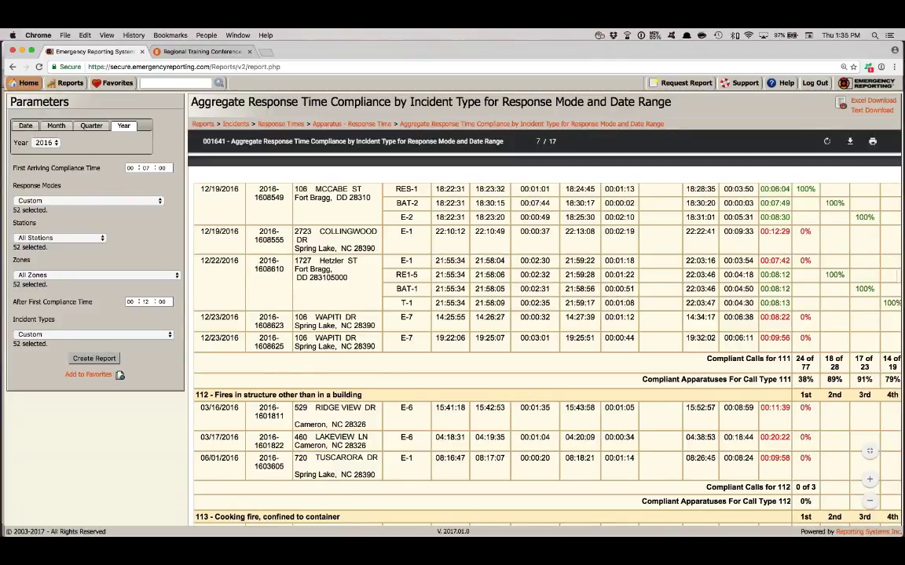
key(super+minus)
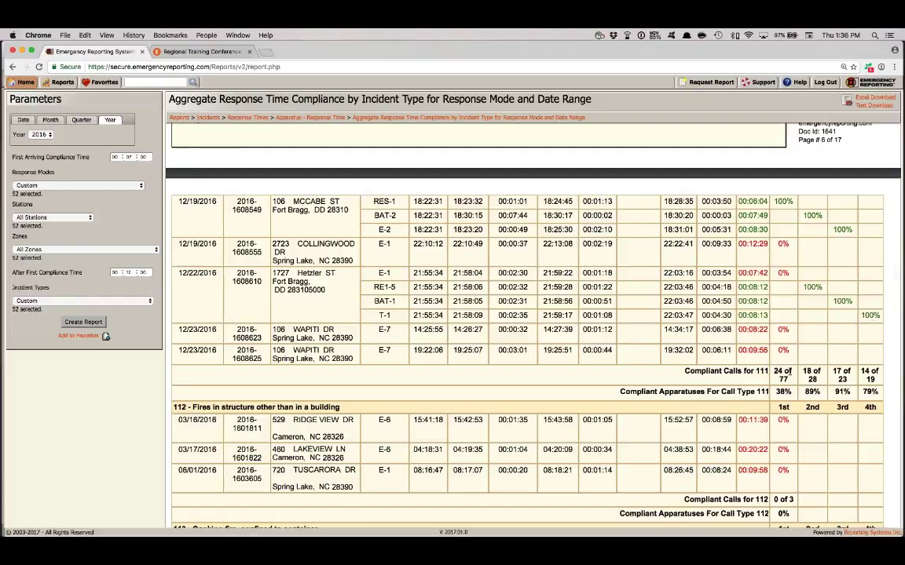
scroll(742, 388, down, 1)
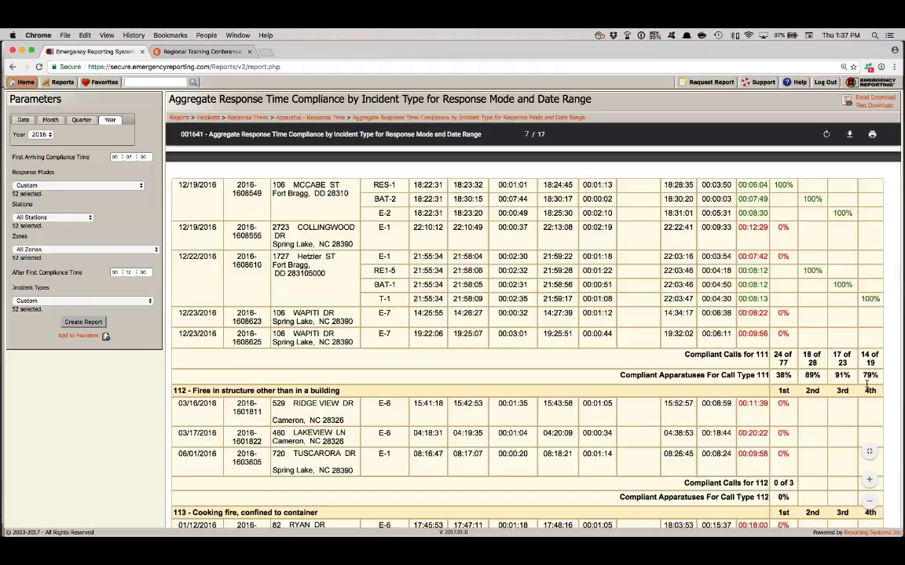
drag(775, 353, 877, 362)
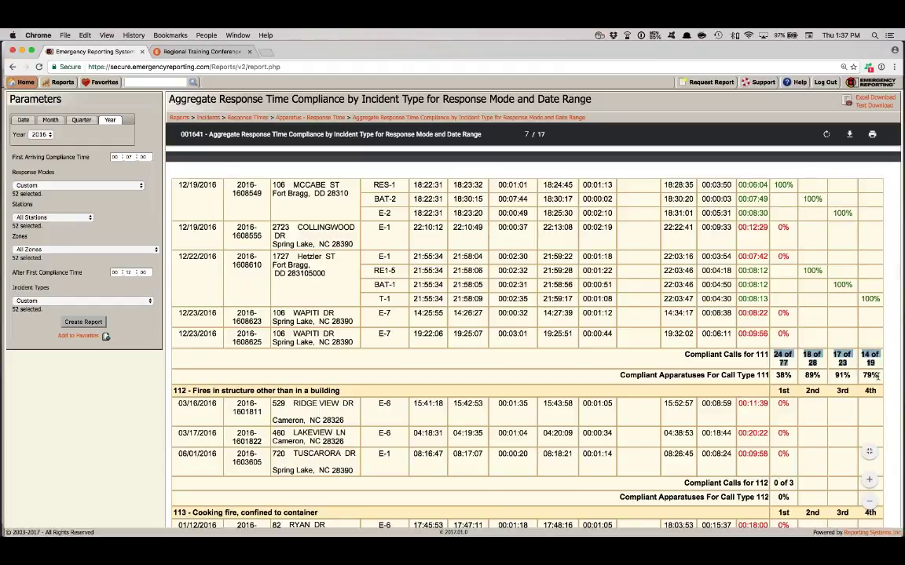
- Set the First Arriving Compliance Time to 00:08:00 and create the report again
click(128, 157)
text(06)
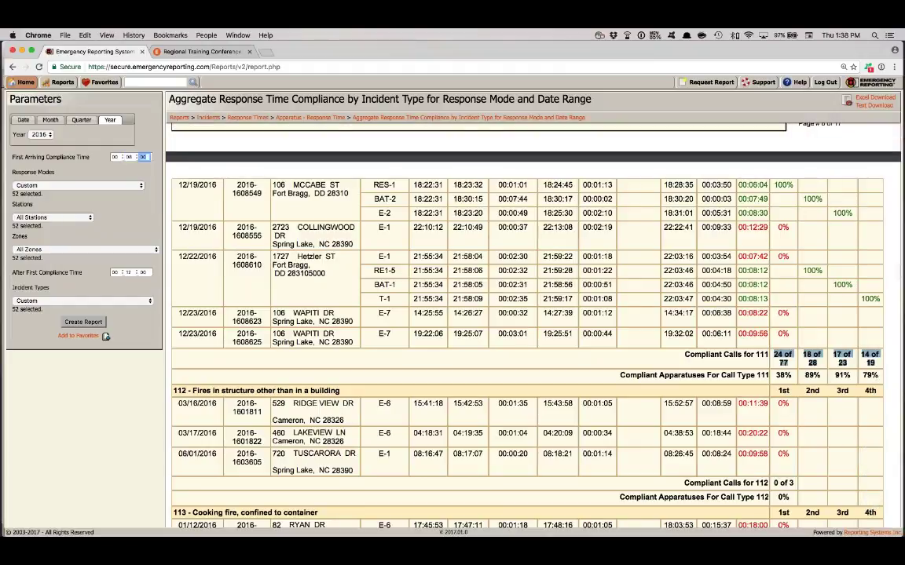
click(90, 326)
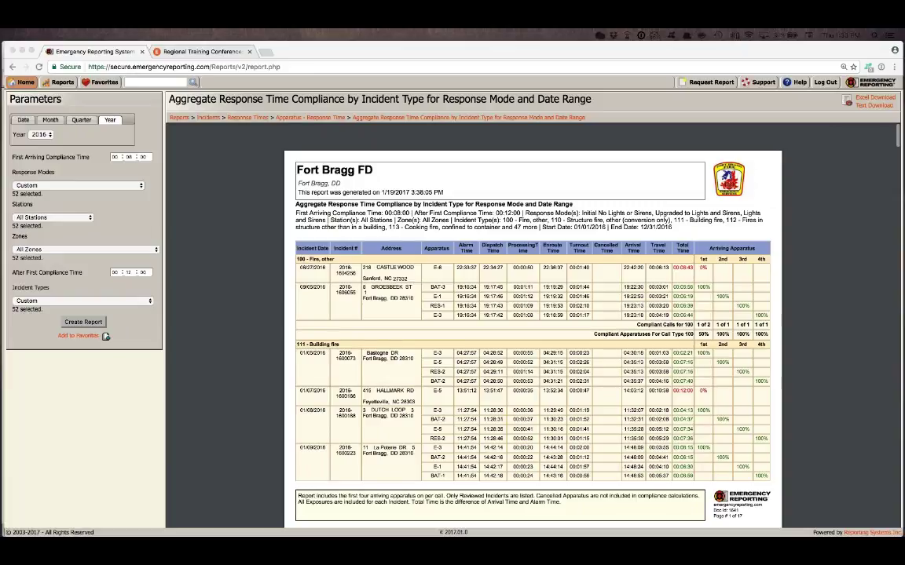
- Review the building fire (111) compliance totals for first through fourth arriving apparatus in the regenerated report
scroll(687, 293, down, 20)
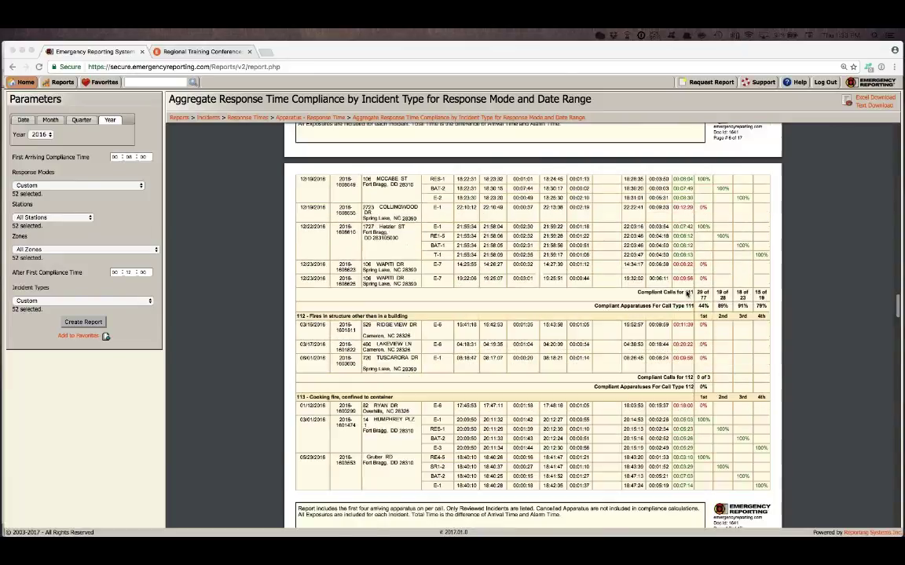
scroll(687, 293, down, 10)
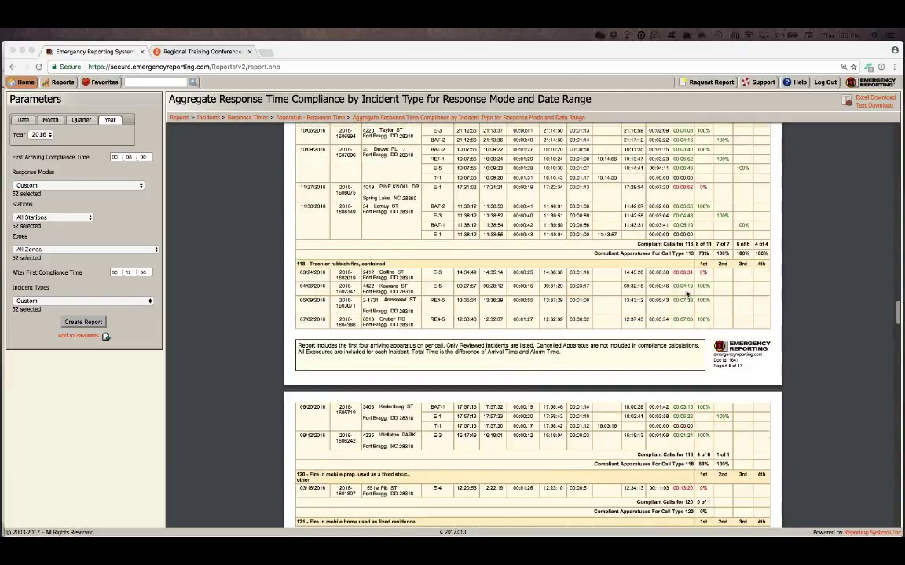
scroll(687, 292, down, 10)
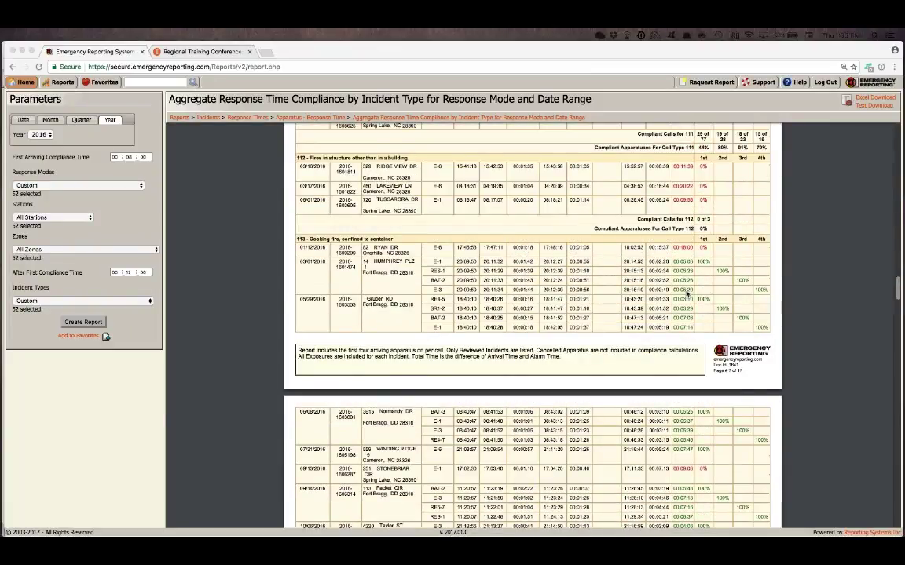
scroll(688, 293, up, 3)
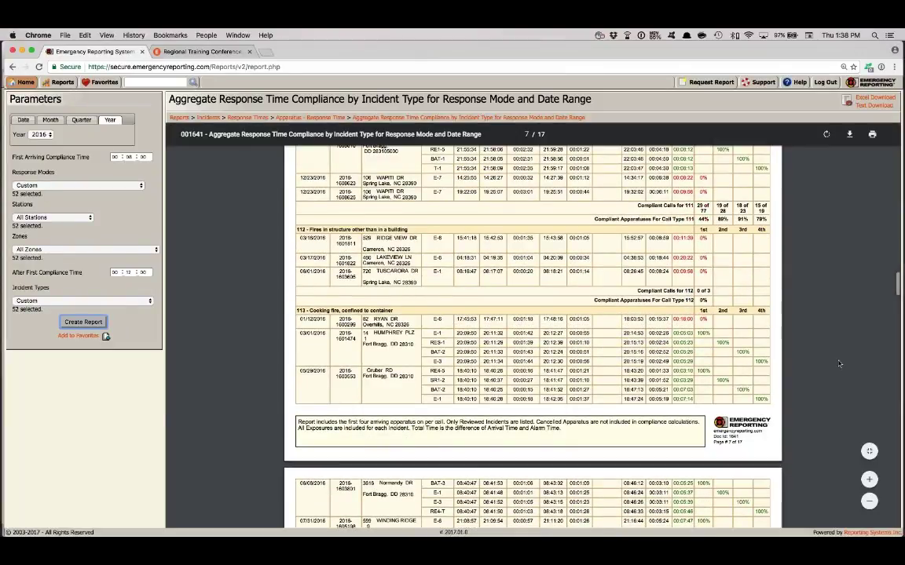
click(868, 479)
click(869, 479)
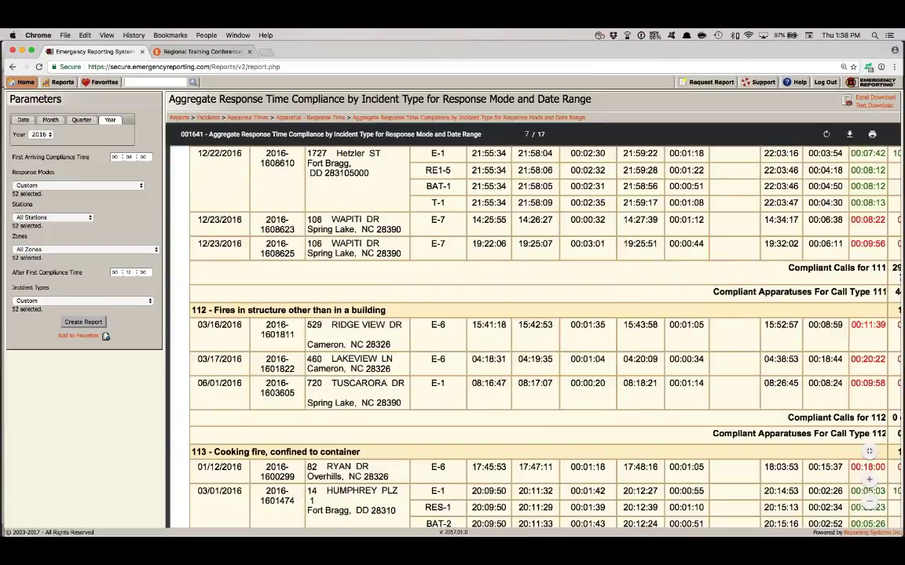
scroll(761, 307, right, 6)
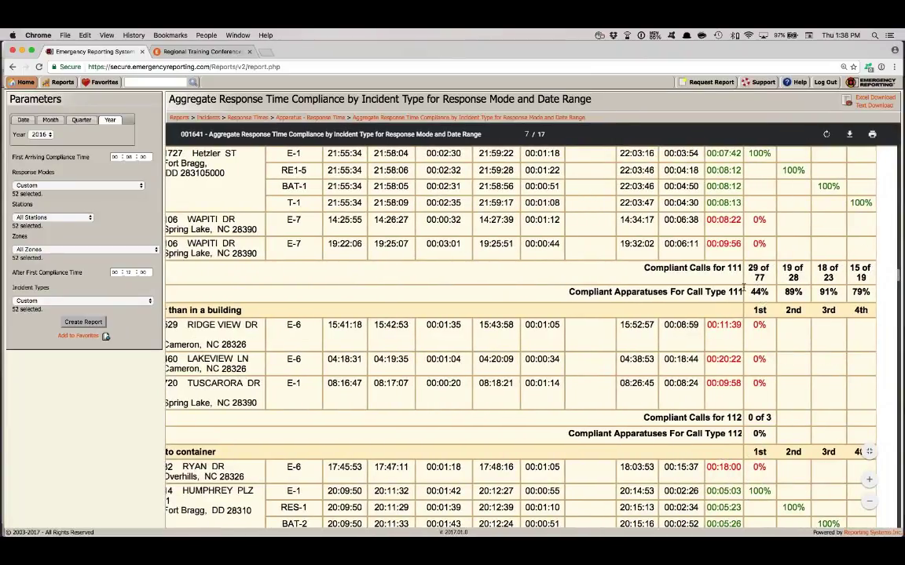
- Examine the compliant calls and compliant apparatus percentages for call type 111, from first to fourth arriving apparatus
scroll(754, 282, left, 2)
scroll(743, 288, left, 3)
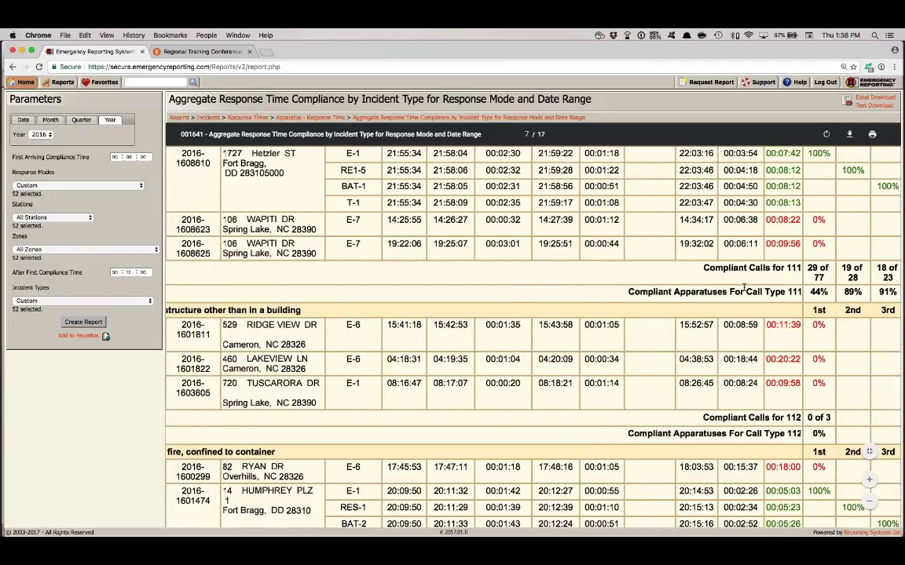
scroll(743, 288, right, 1)
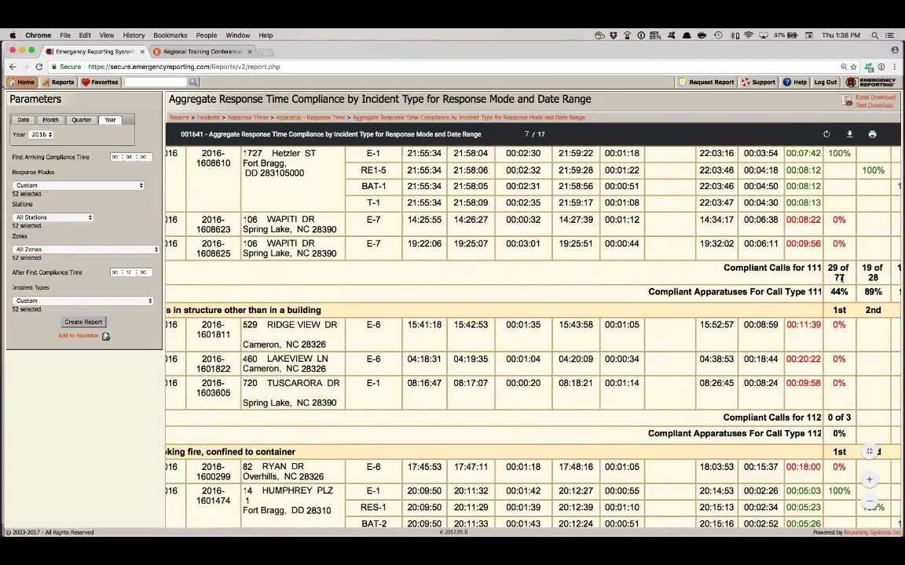
scroll(839, 276, right, 1)
scroll(862, 277, right, 2)
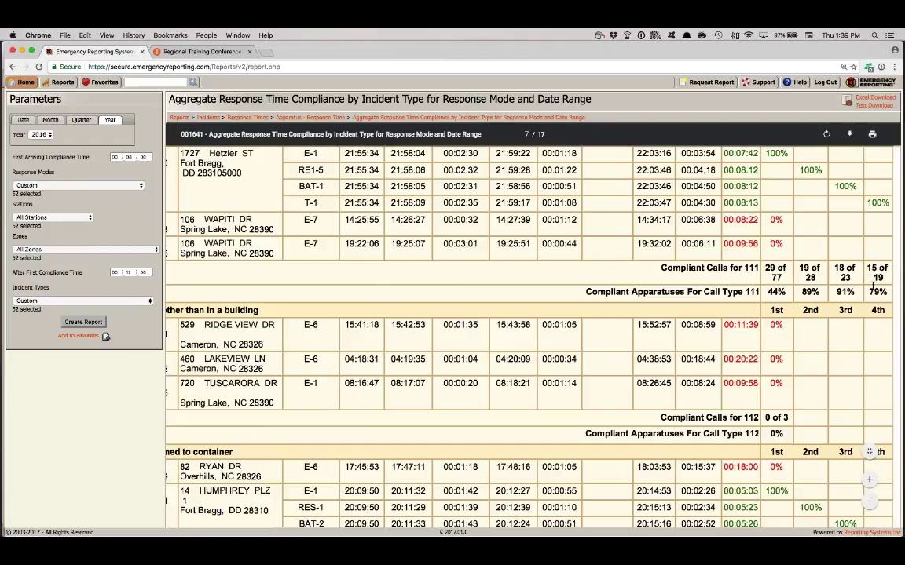
scroll(650, 285, up, 2)
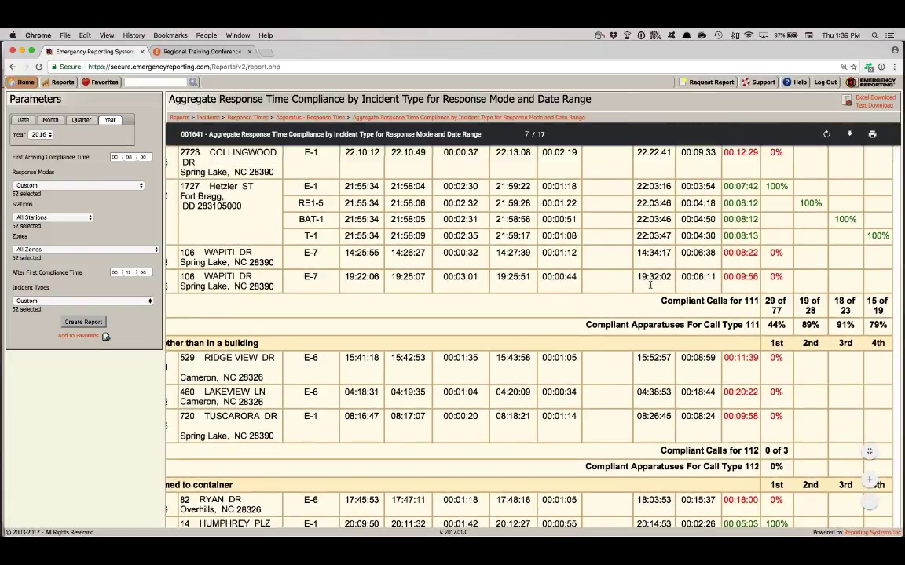
scroll(240, 259, left, 3)
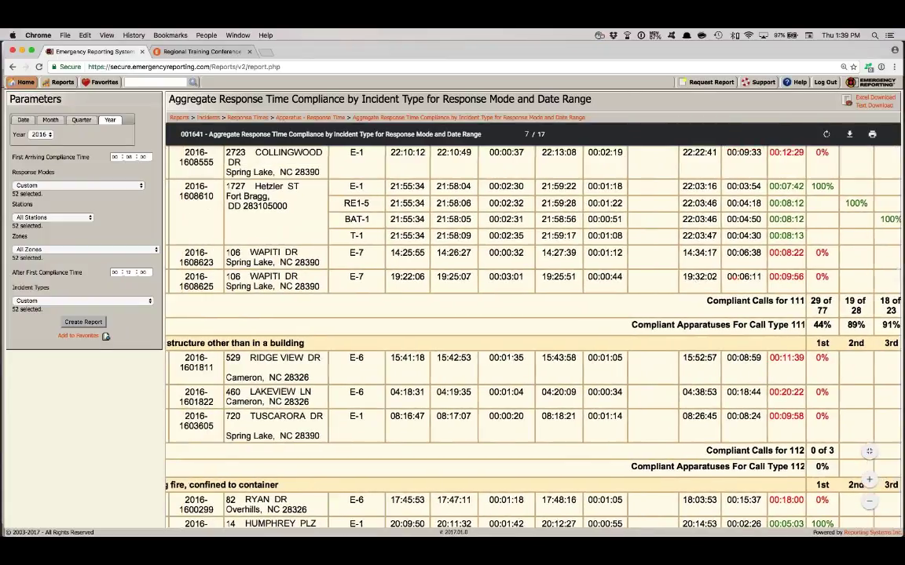
scroll(234, 268, left, 3)
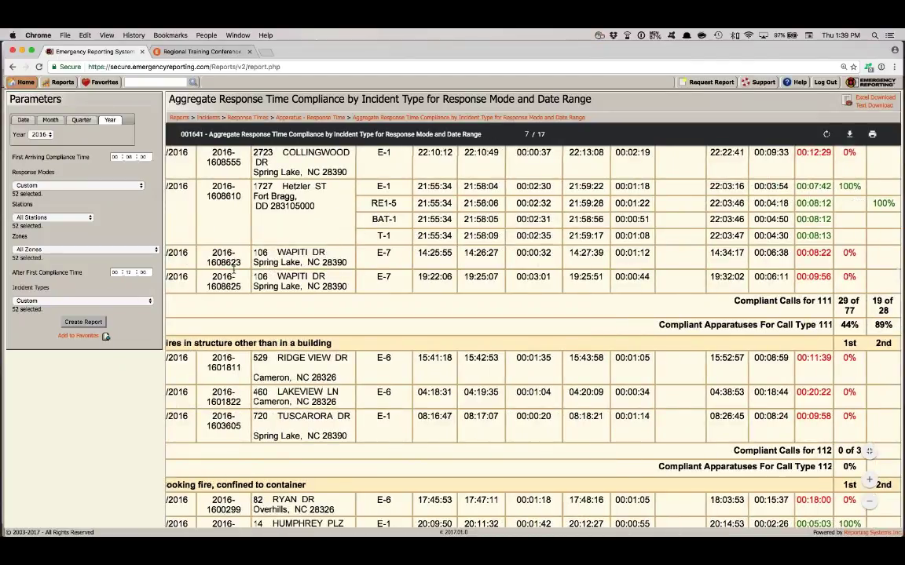
scroll(341, 232, right, 3)
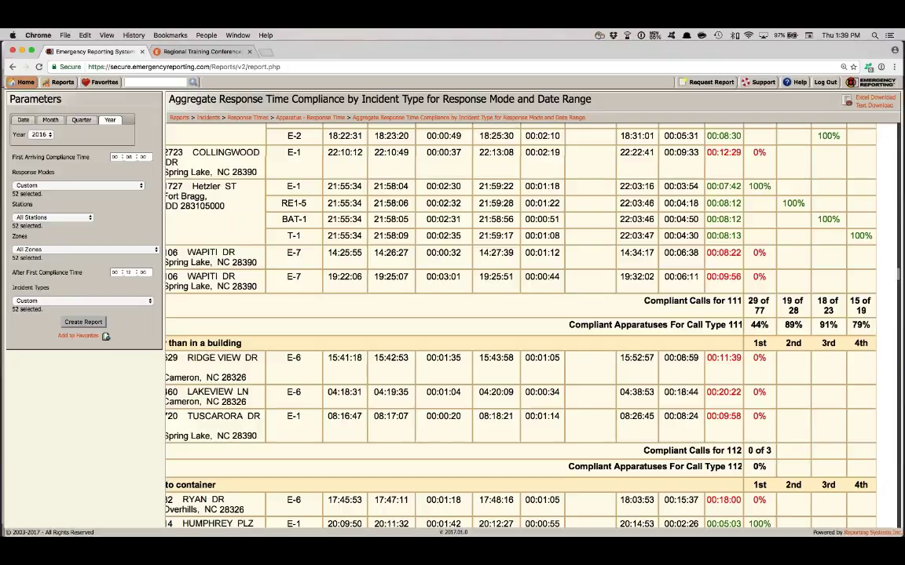
- Review the response times and compliance figures for incident types 112 and 113 on page 7 of the report
scroll(376, 369, down, 8)
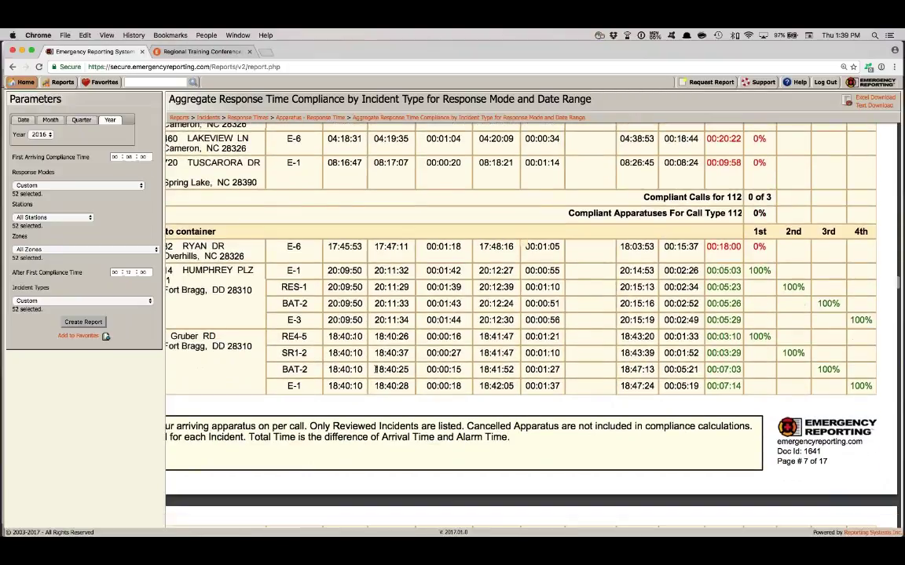
scroll(376, 369, left, 4)
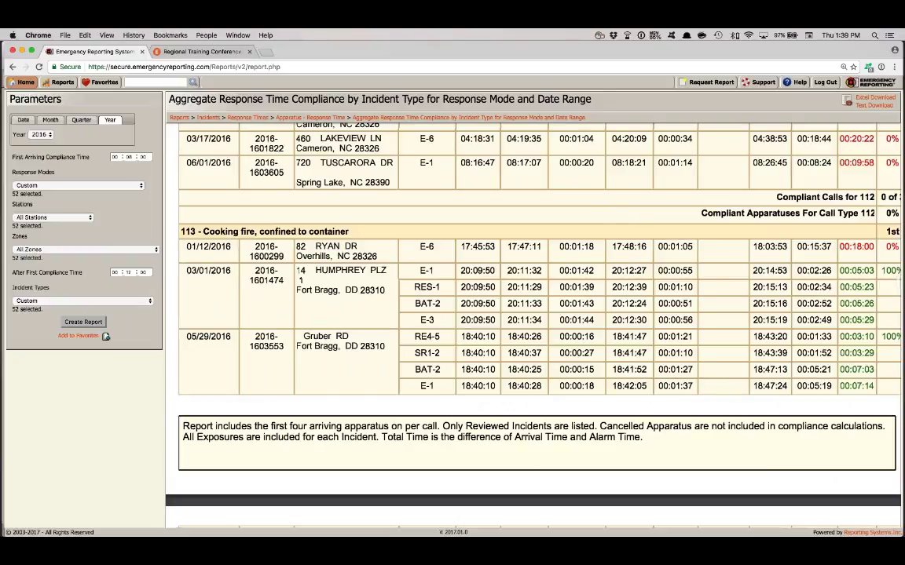
scroll(710, 451, right, 4)
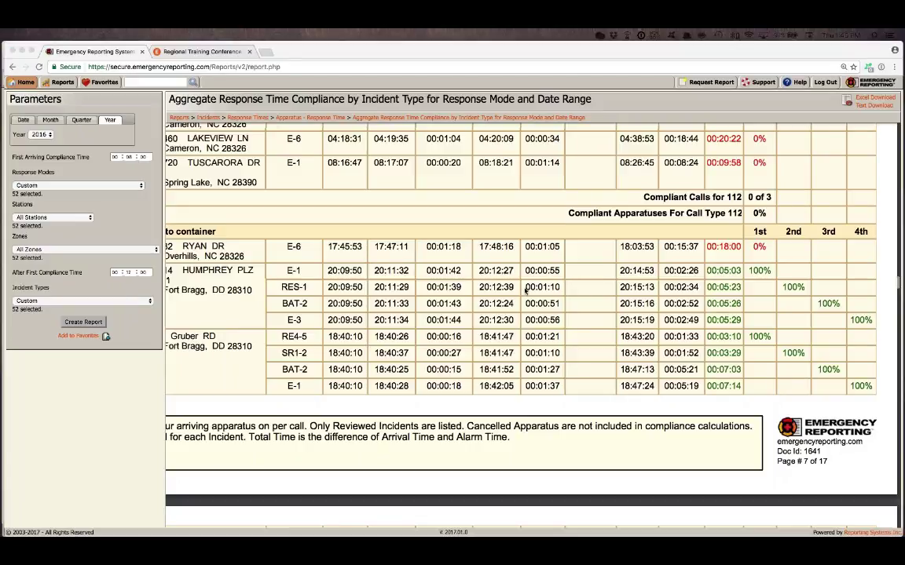
scroll(526, 291, up, 1)
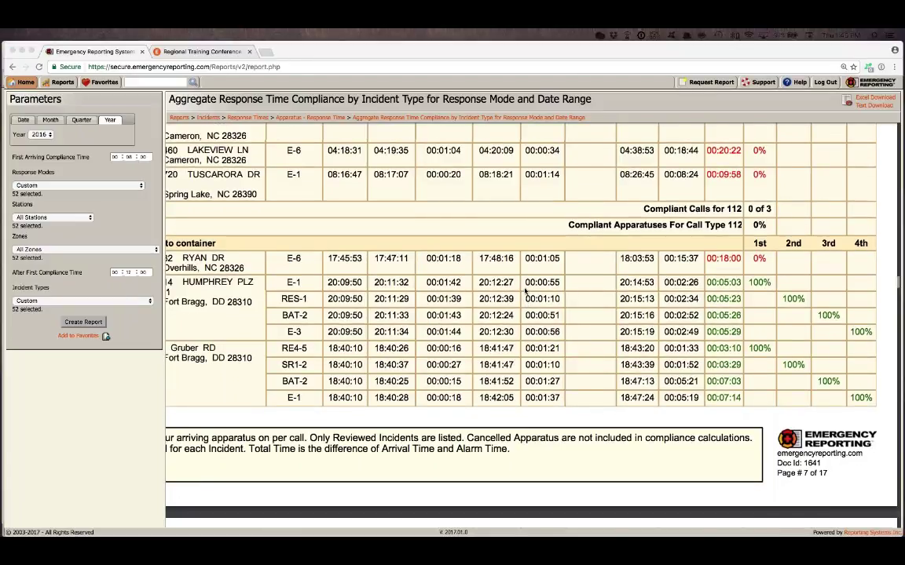
scroll(525, 291, up, 5)
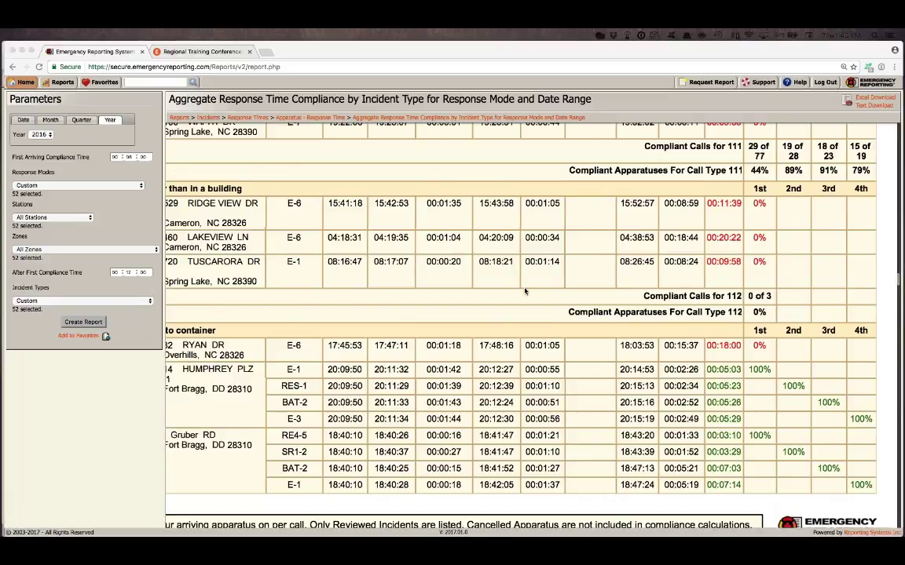
scroll(525, 290, left, 3)
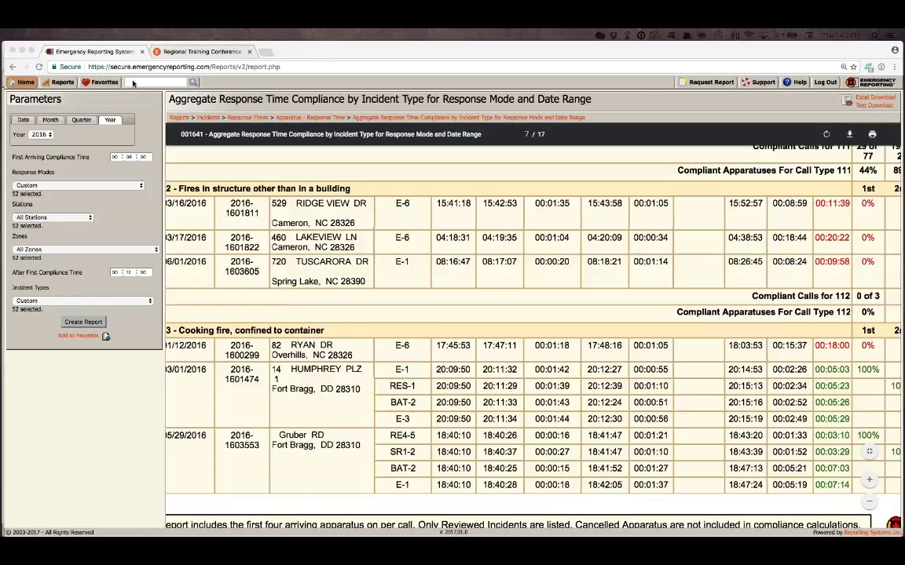
- Open the Incident Statistics report, number 1645, and generate it for the year 2016
click(134, 83)
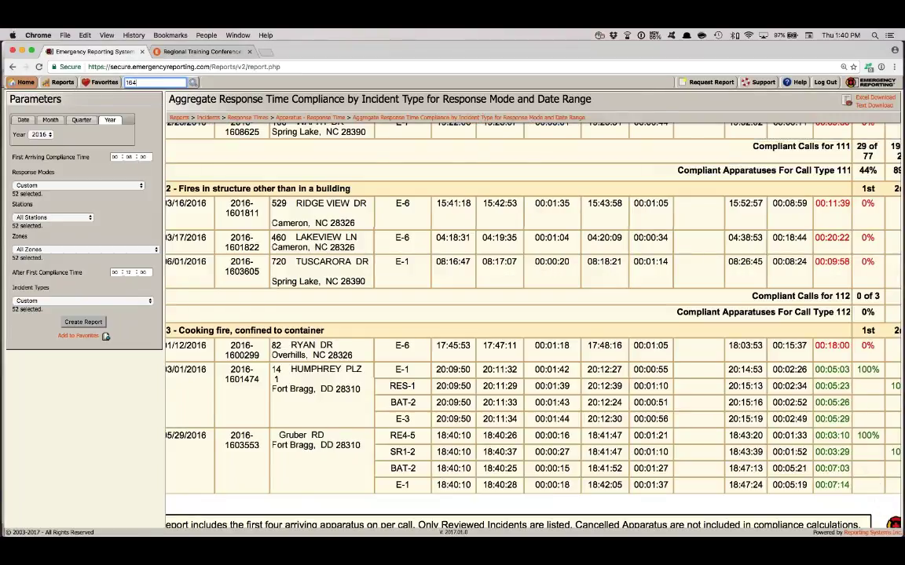
key(Return)
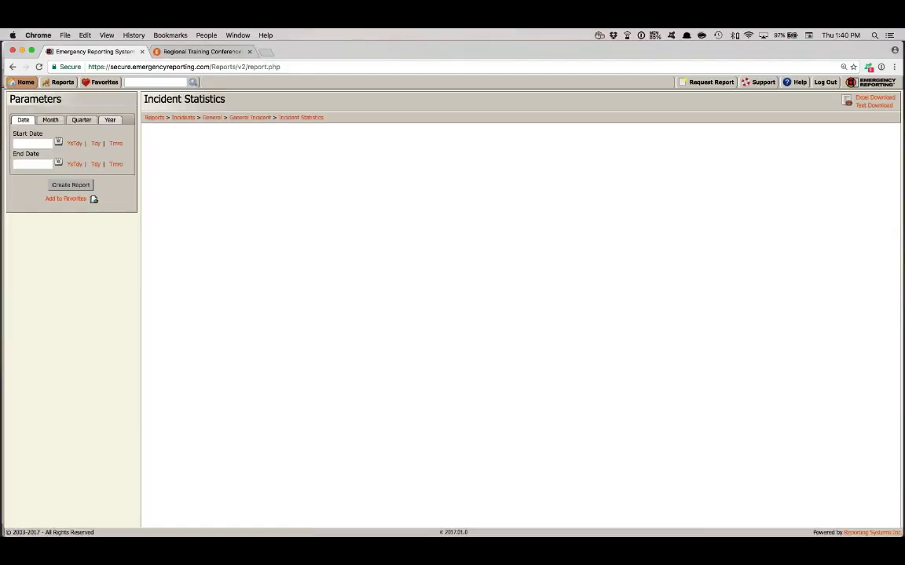
click(109, 119)
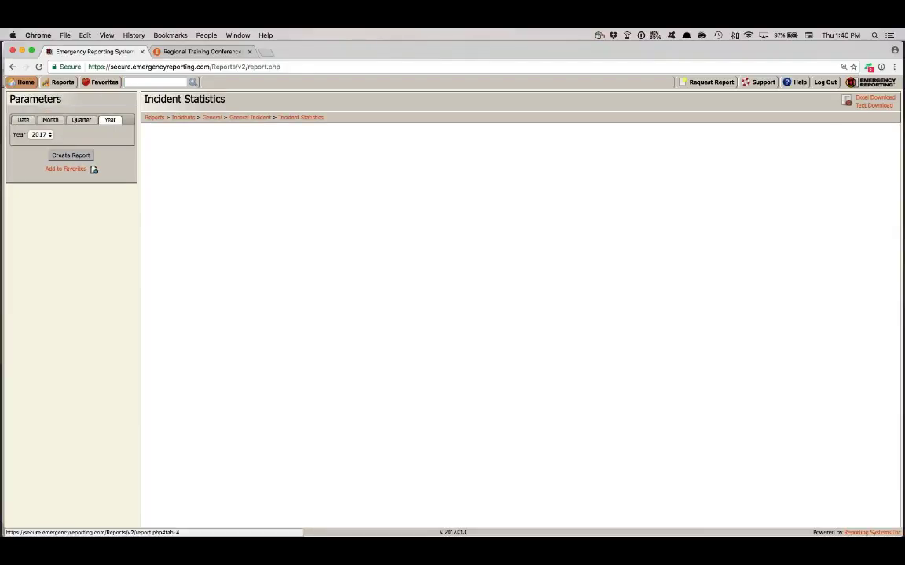
click(45, 135)
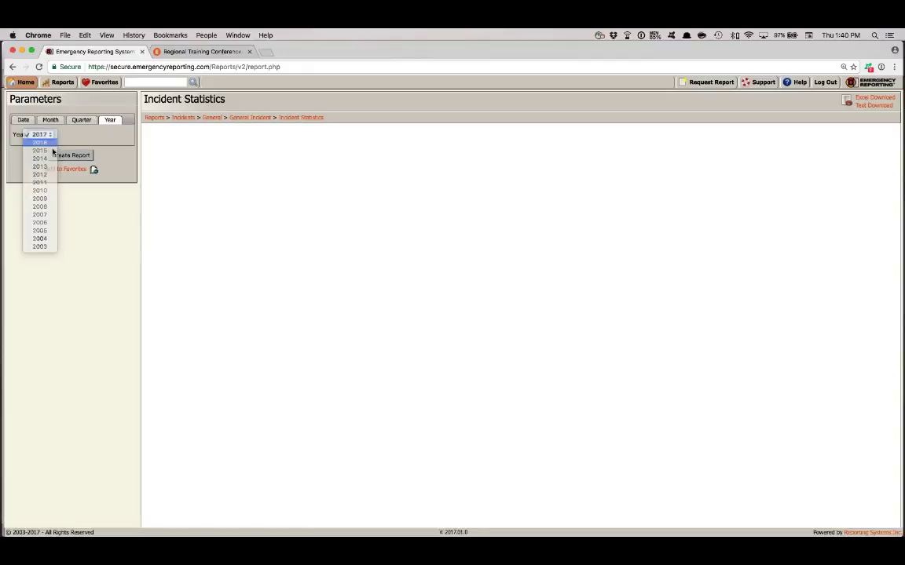
click(47, 150)
click(71, 155)
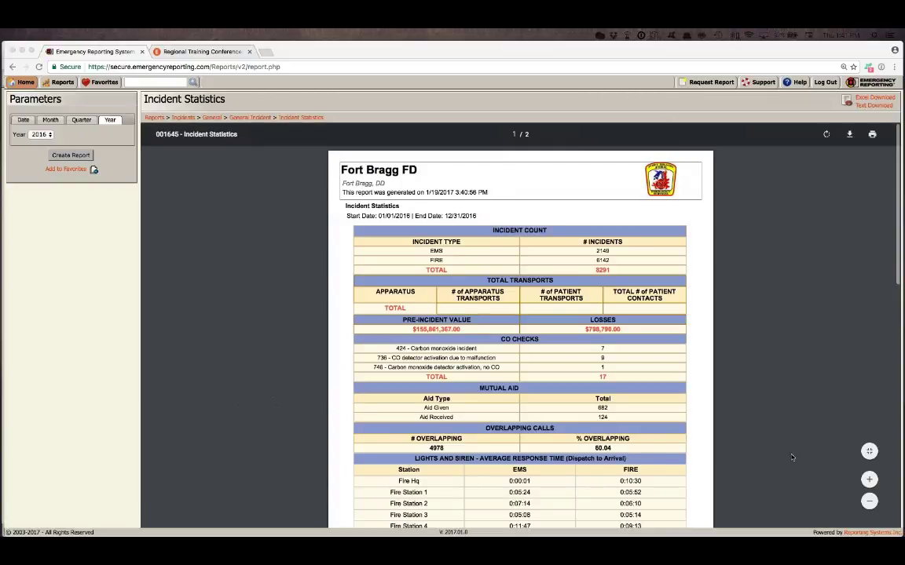
- Enlarge the report and examine its incident counts, transports, property values and losses, CO checks, mutual aid and overlapping calls
click(868, 480)
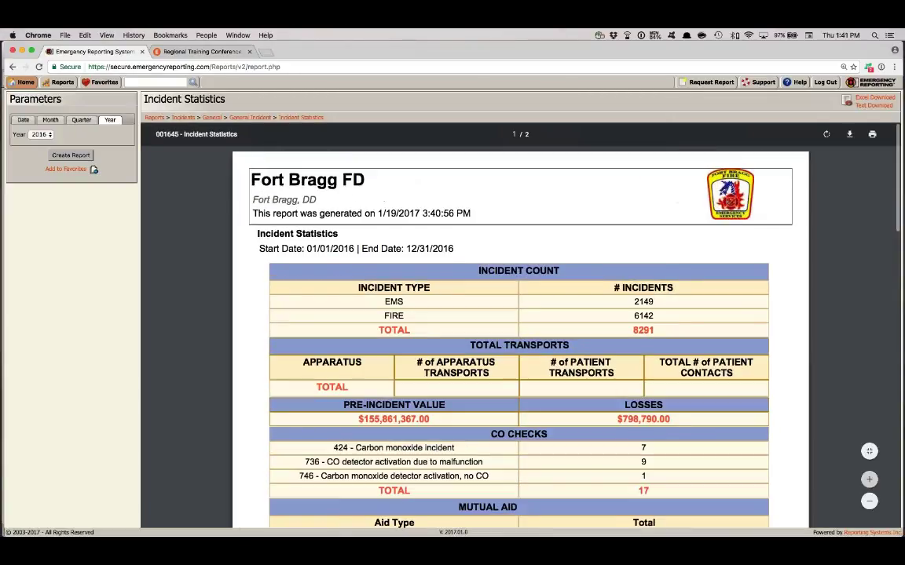
click(868, 480)
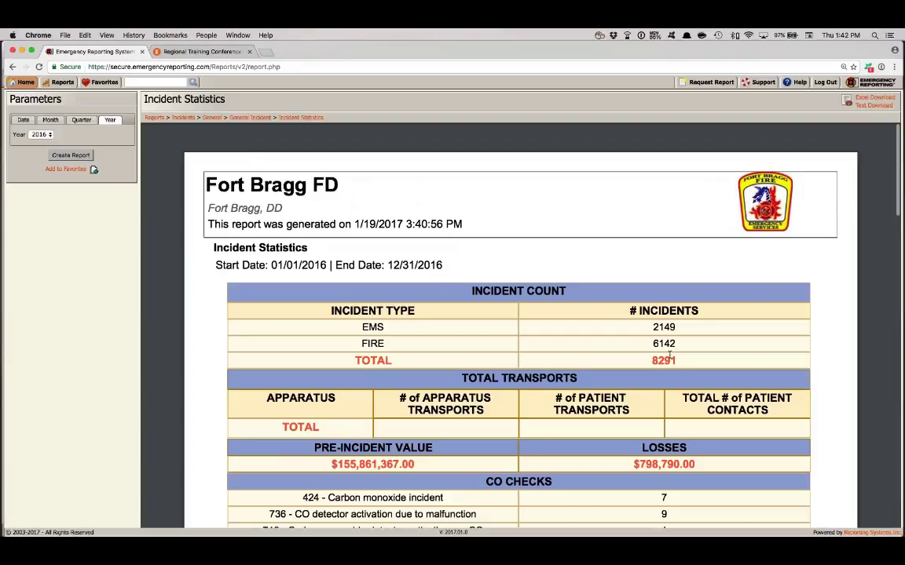
scroll(669, 355, down, 1)
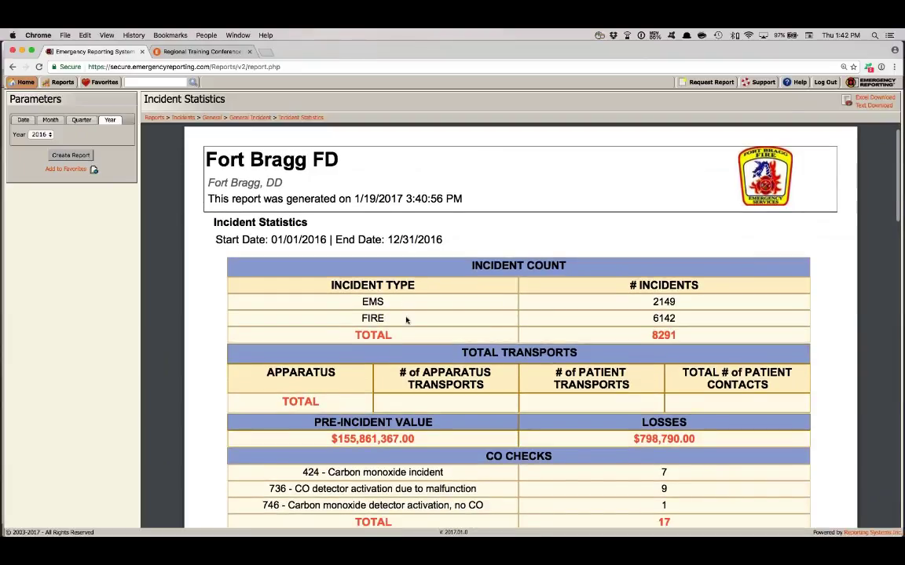
scroll(406, 320, down, 3)
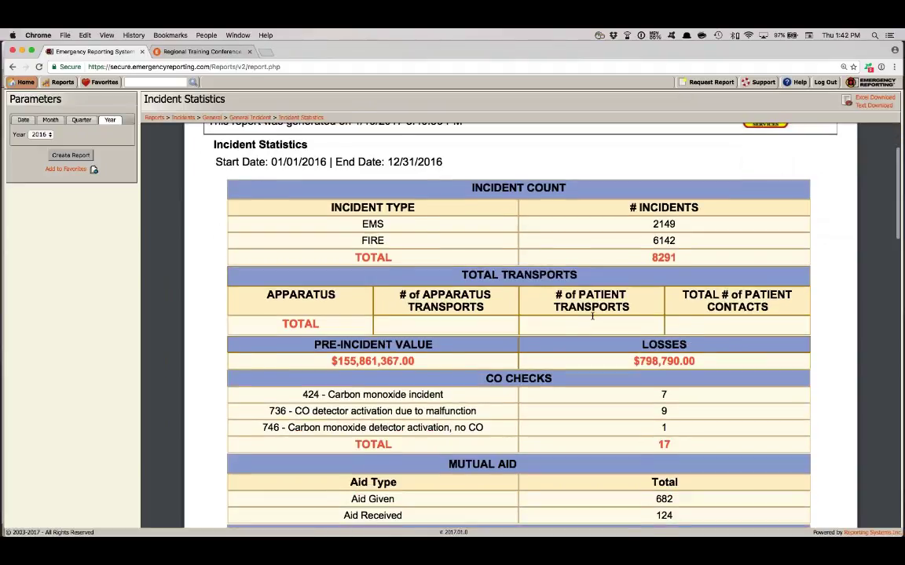
scroll(592, 316, down, 2)
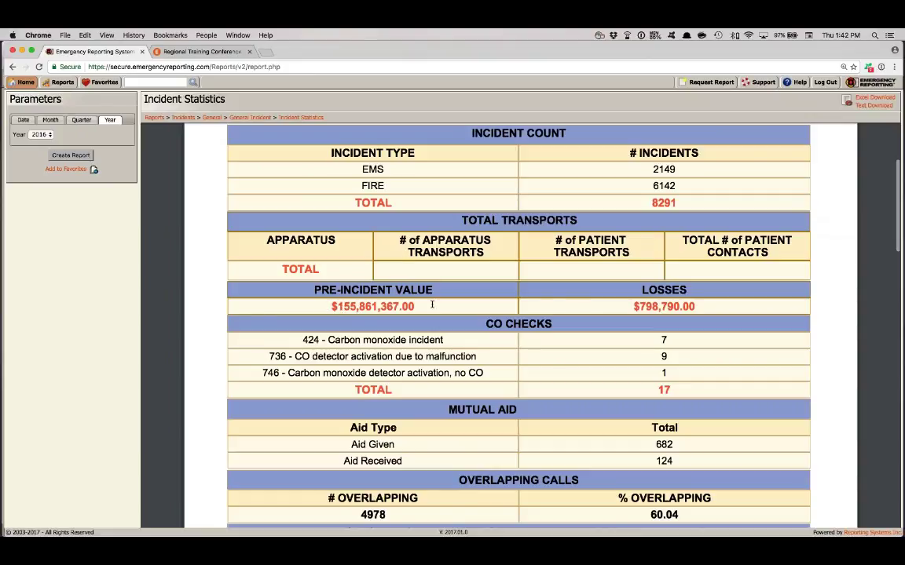
scroll(432, 305, down, 3)
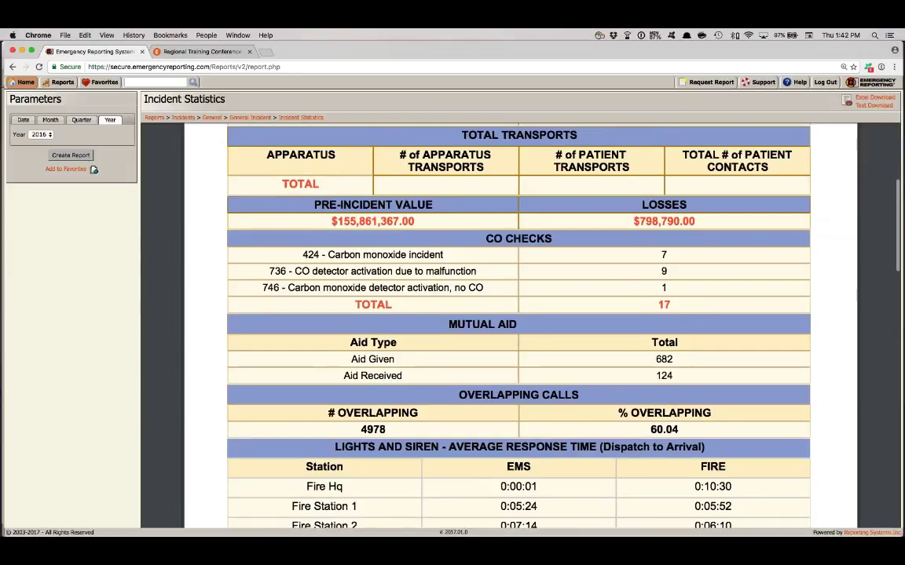
scroll(580, 269, down, 3)
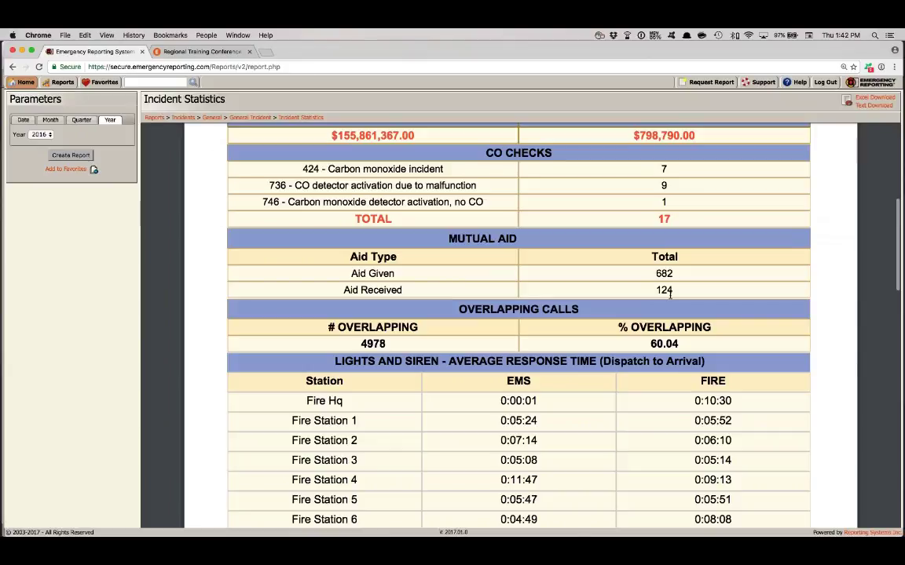
scroll(669, 293, down, 2)
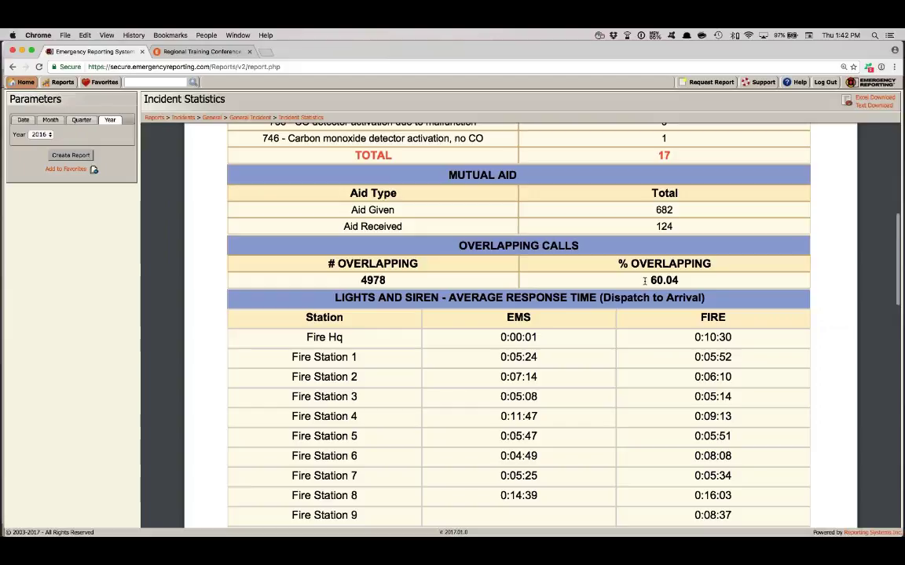
- Review the lights-and-siren average response and turnout times per station, and the agency's average time on scene
scroll(644, 280, down, 2)
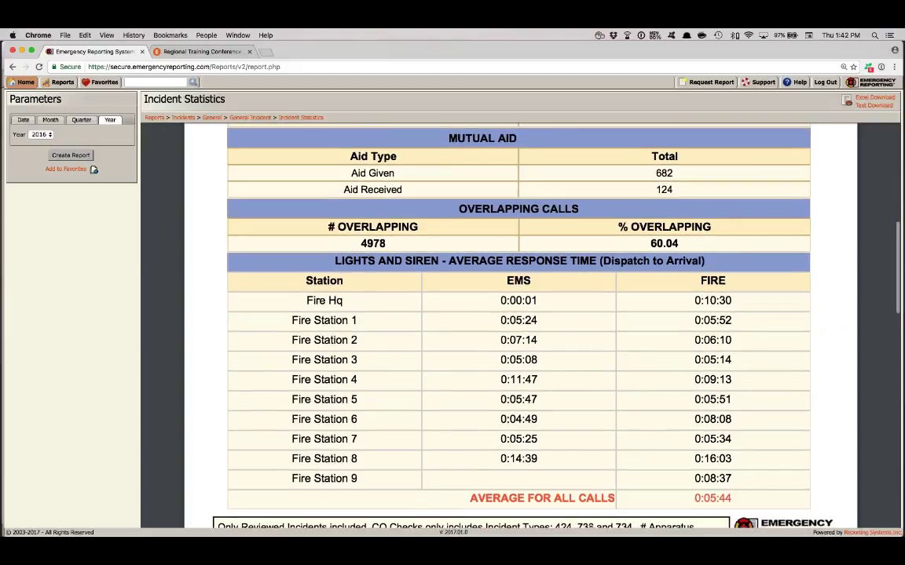
scroll(519, 314, down, 1)
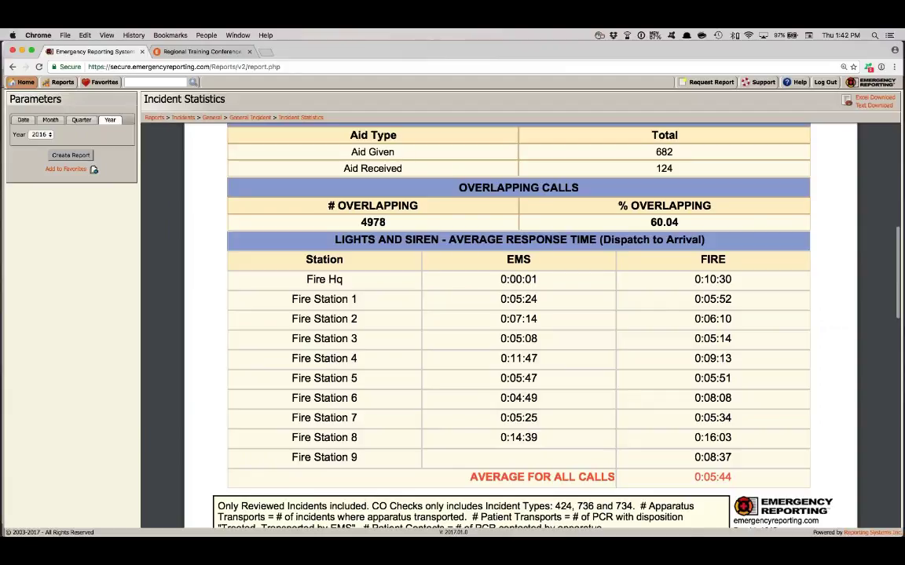
scroll(541, 295, down, 3)
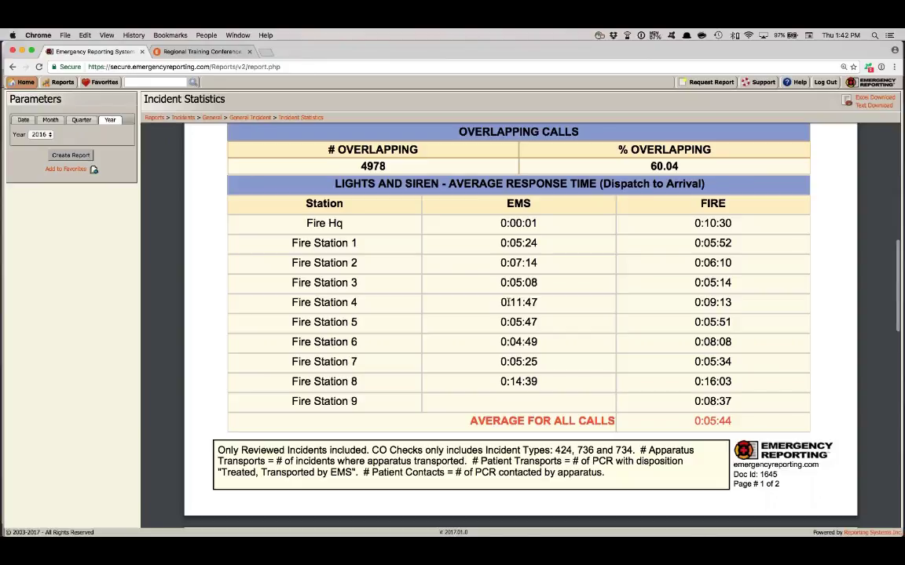
scroll(503, 303, down, 1)
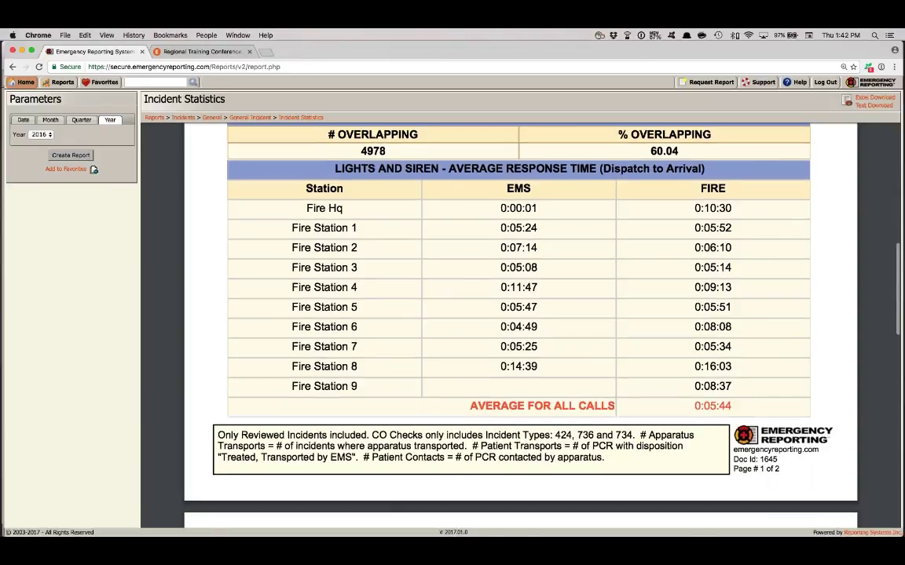
scroll(520, 314, down, 8)
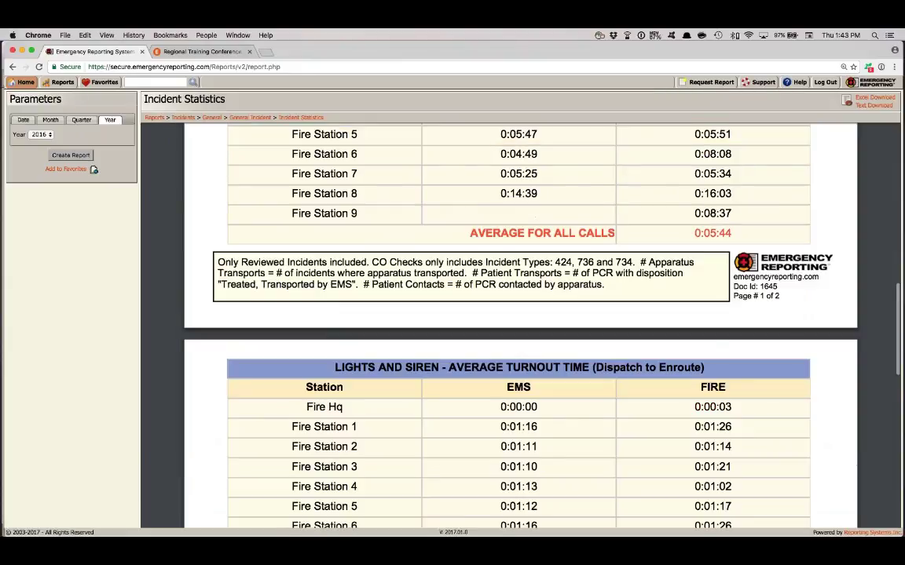
scroll(520, 314, down, 1)
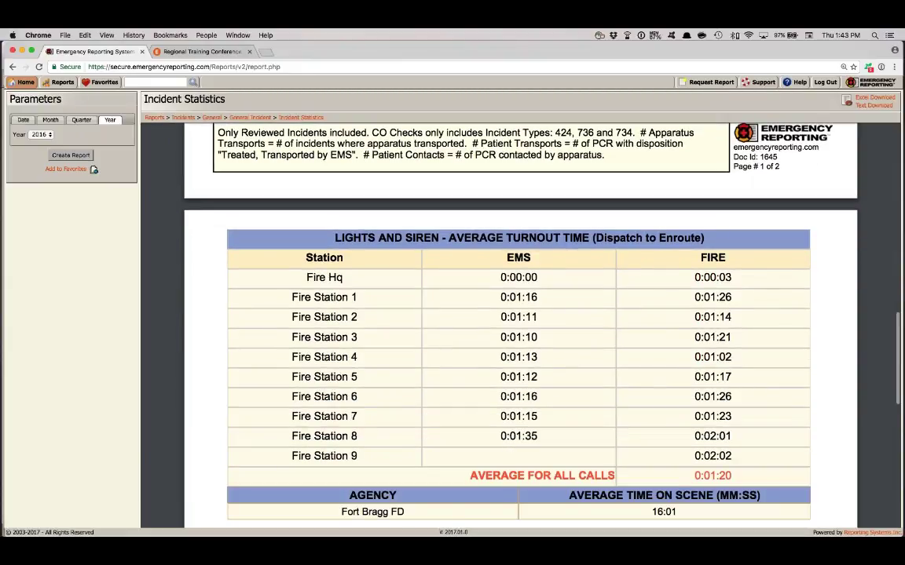
scroll(579, 356, down, 1)
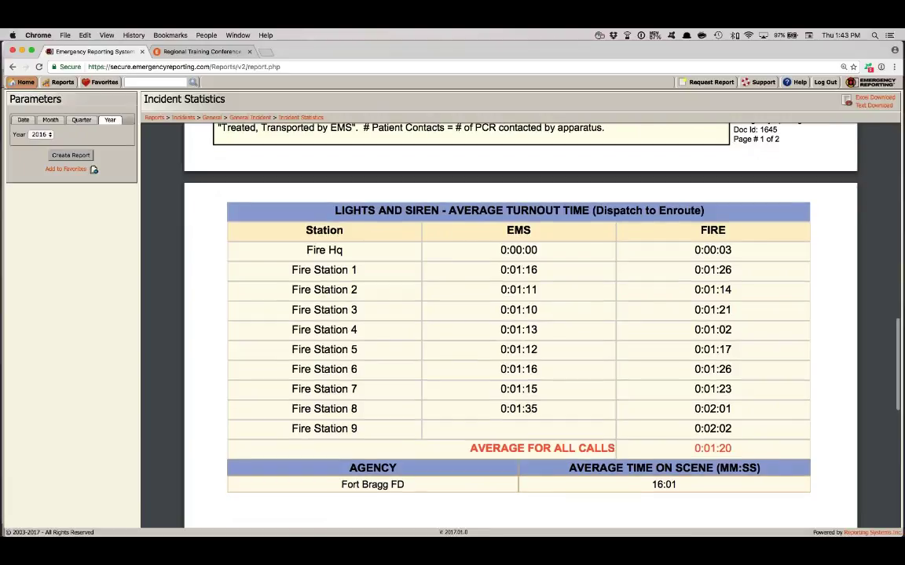
scroll(685, 440, down, 2)
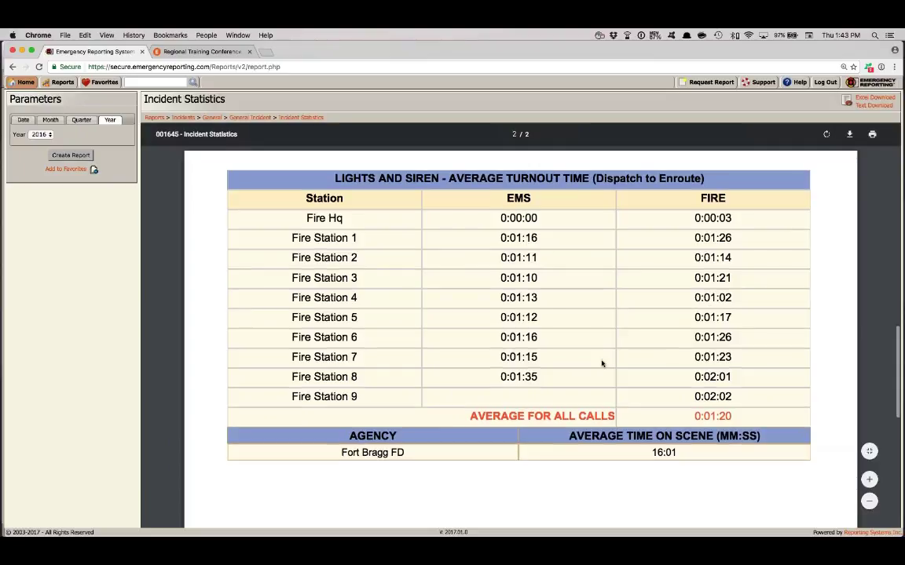
scroll(602, 363, down, 5)
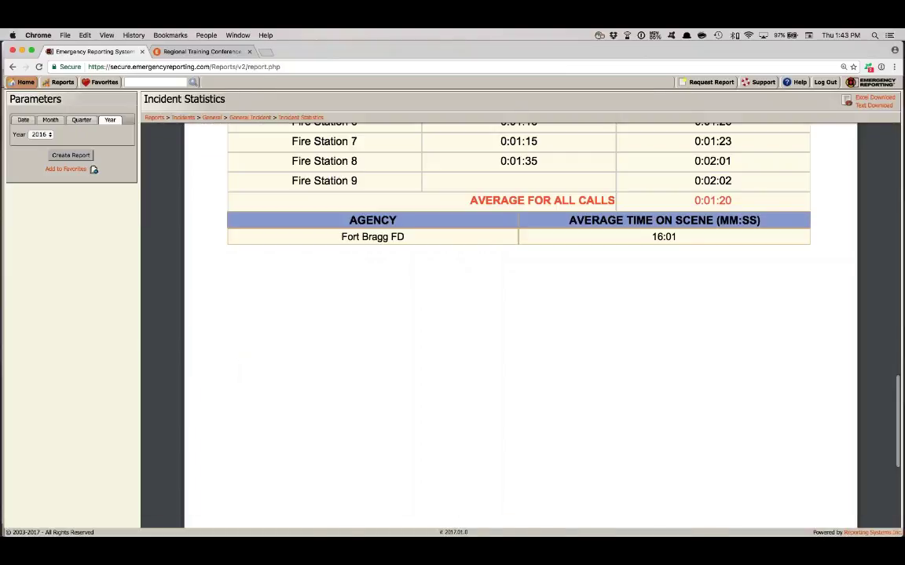
- Open report number 1689, Incident Response and Apparatus Times for Date Range for Incident Type for Zone for Apparatus for Response Mode
scroll(518, 188, up, 1)
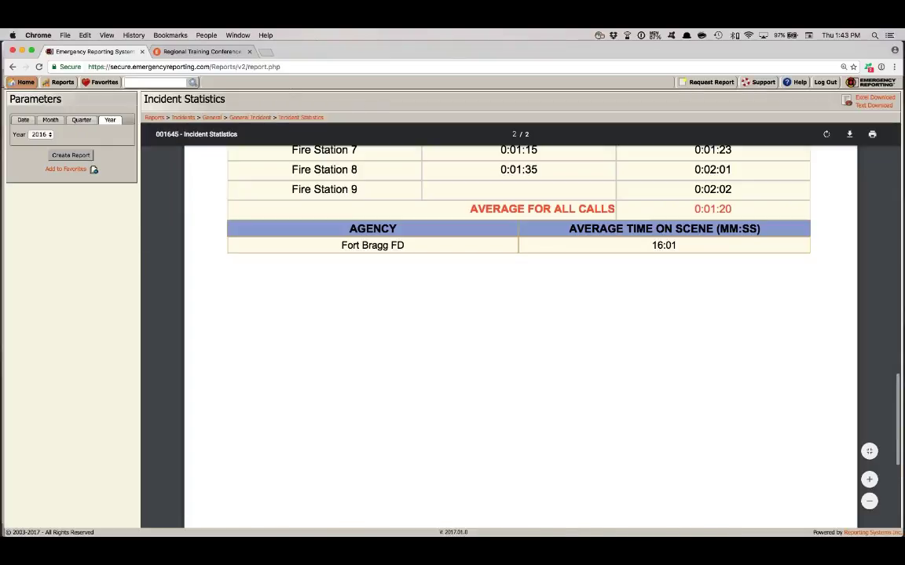
click(150, 84)
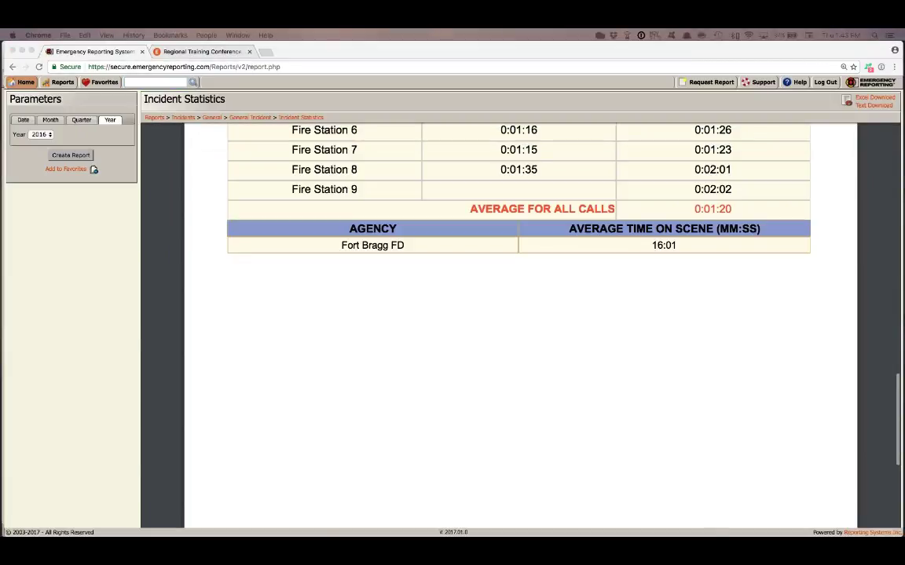
click(165, 84)
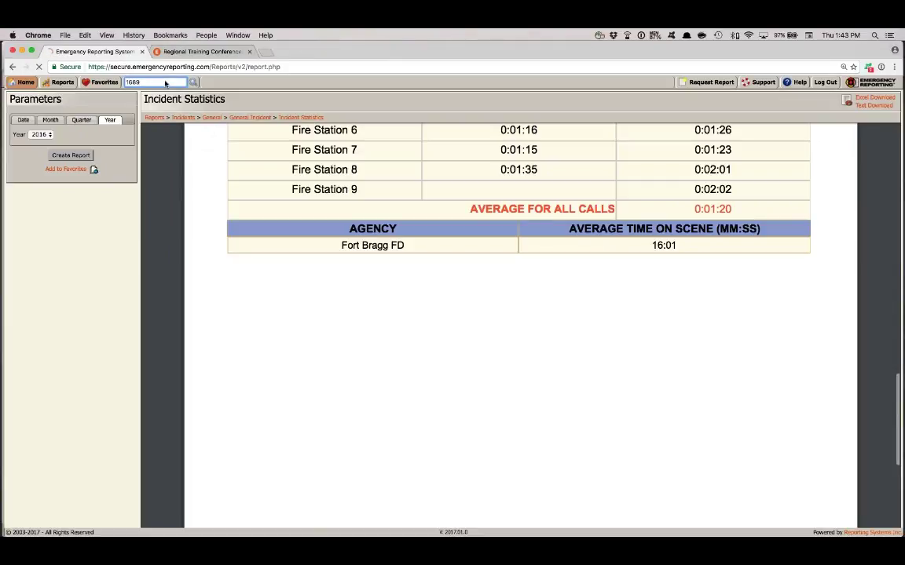
key(Return)
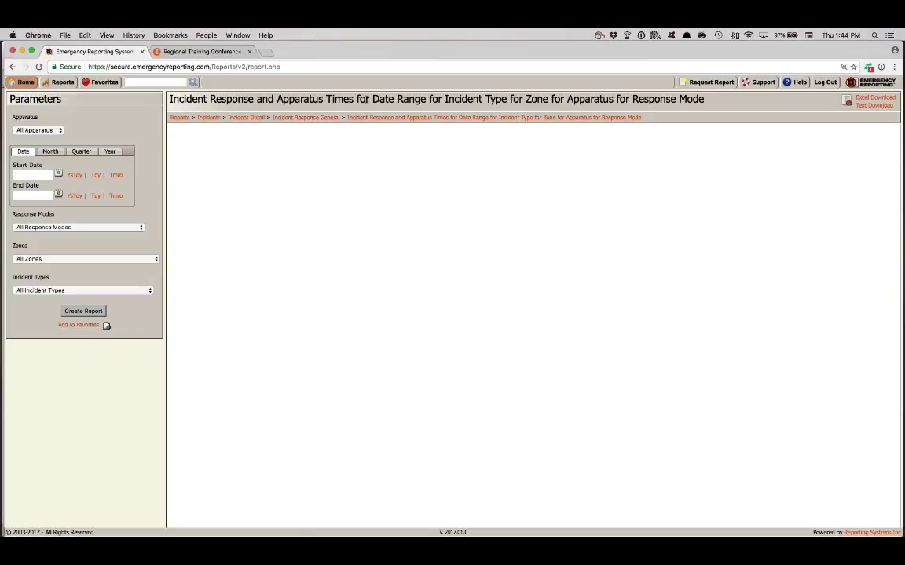
- Generate the apparatus times report for the year 2016, limited to the Lights and Sirens response mode, with all apparatus, zones and incident types
click(110, 151)
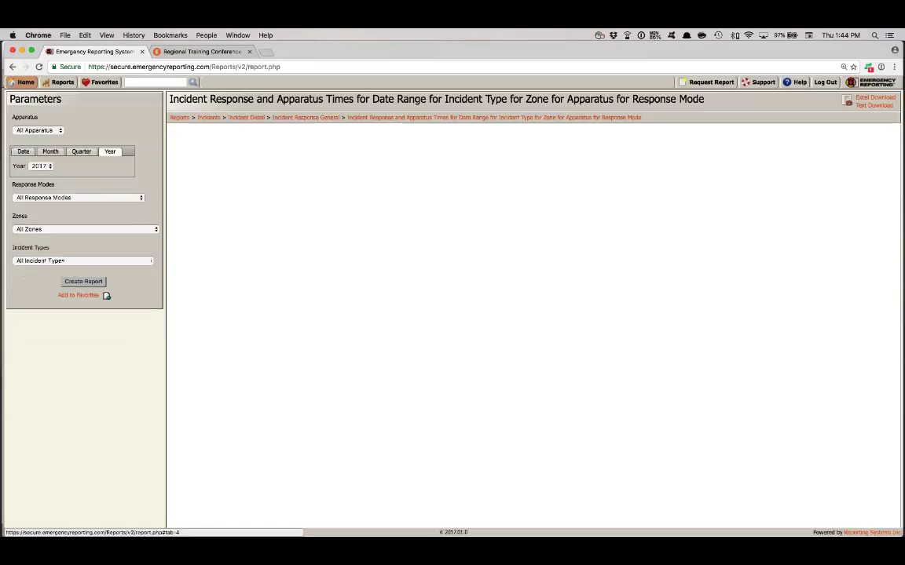
click(59, 198)
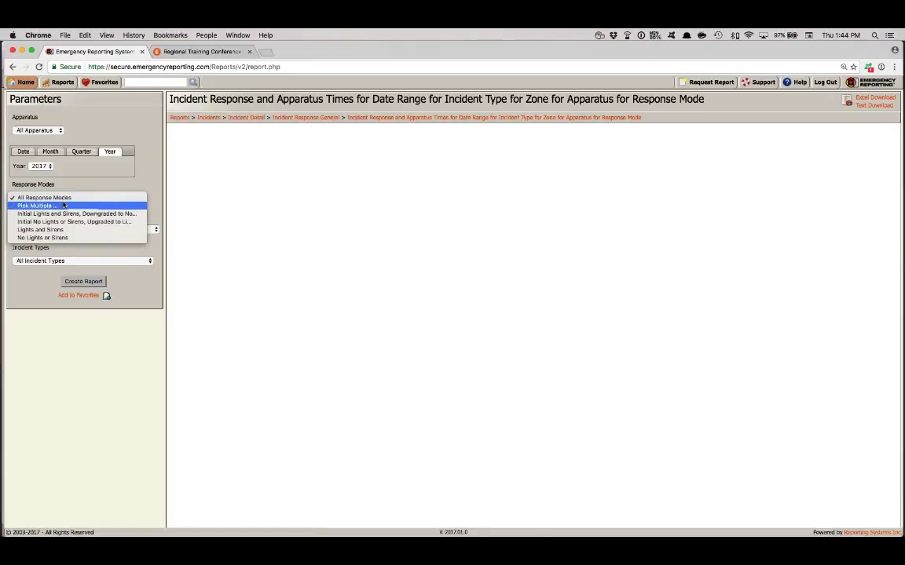
click(47, 229)
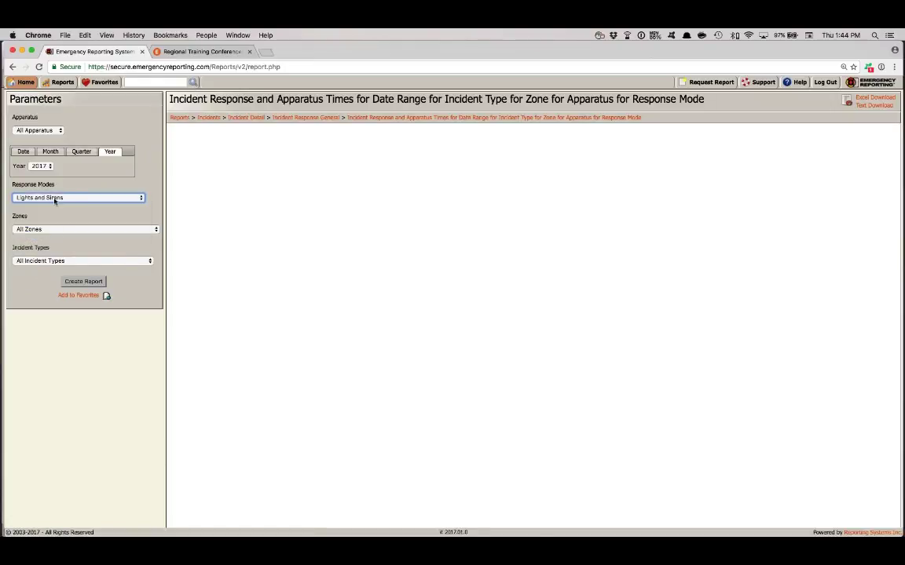
click(41, 166)
click(40, 165)
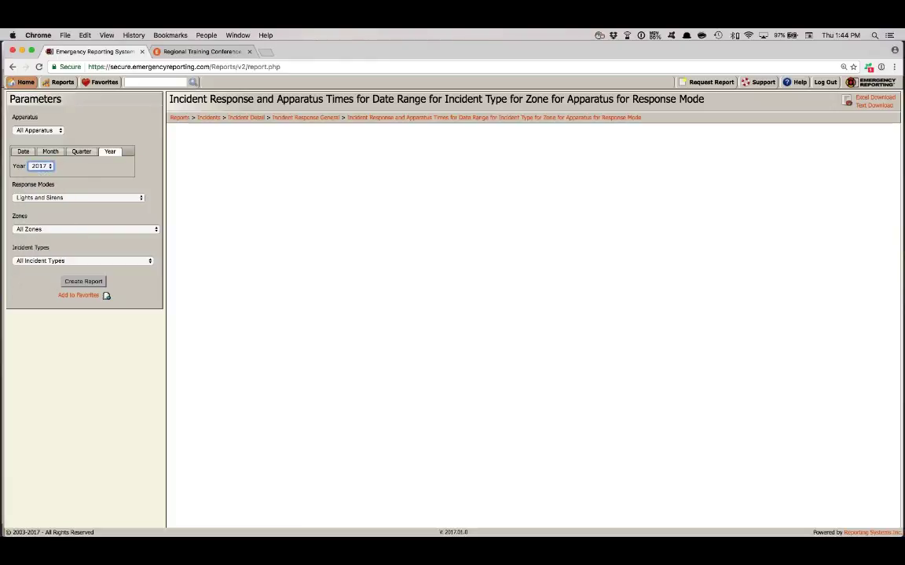
key(Down)
click(84, 281)
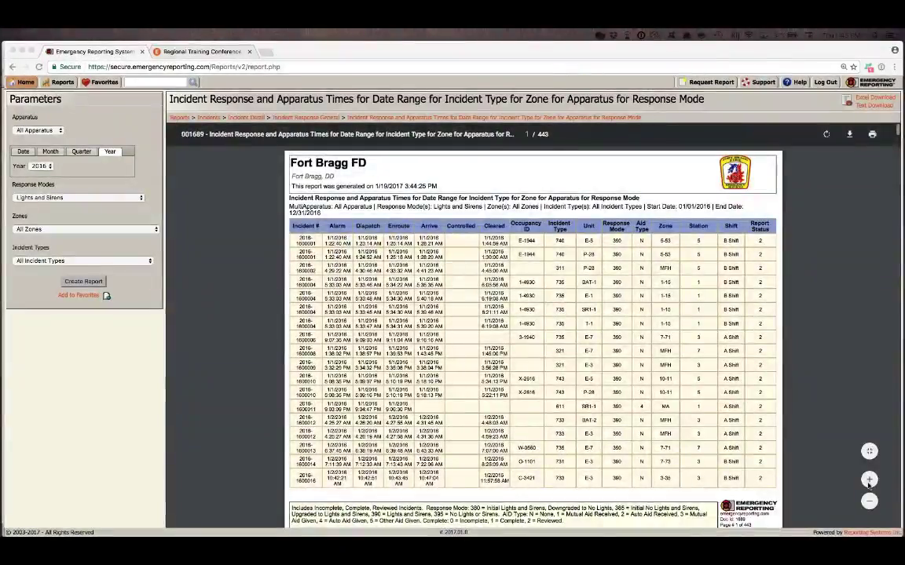
- Enlarge the report and examine each unit's alarm-to-cleared times, zone, station and shift, plus the legend for response mode, aid type and status codes
click(869, 484)
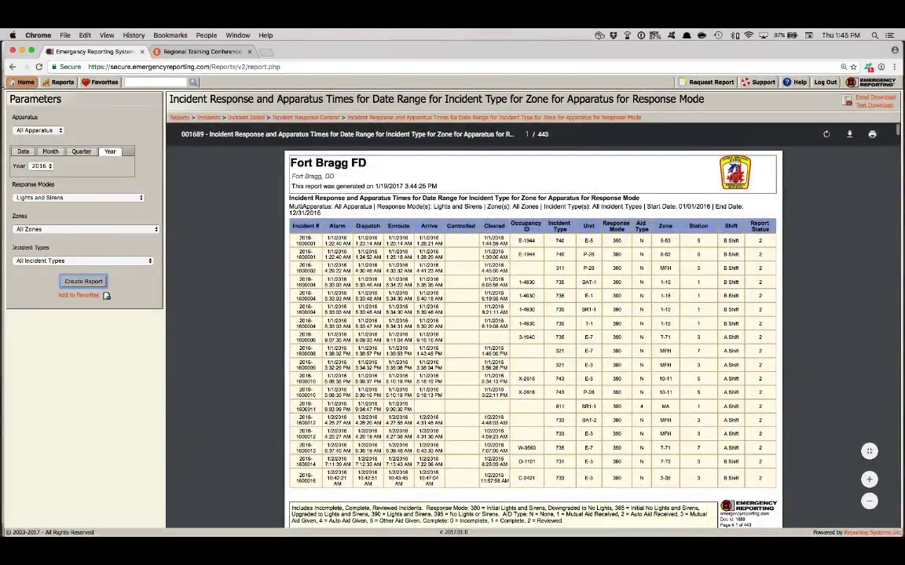
click(869, 479)
click(869, 479)
click(868, 479)
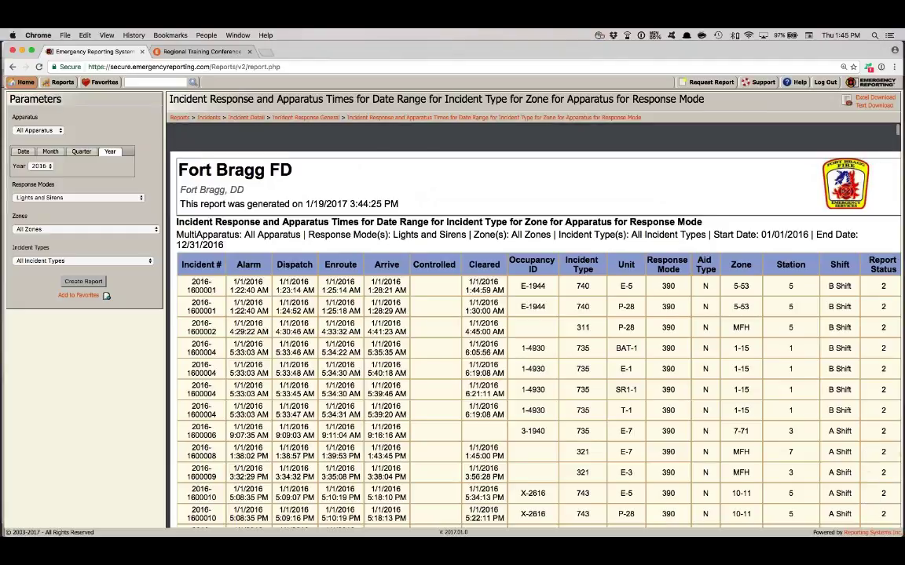
scroll(538, 341, down, 1)
scroll(538, 330, down, 5)
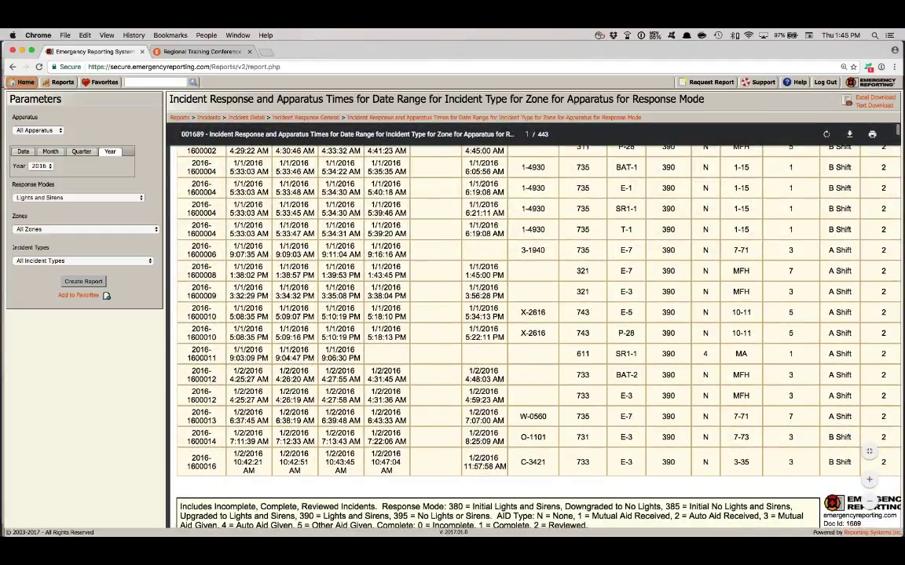
scroll(538, 330, up, 5)
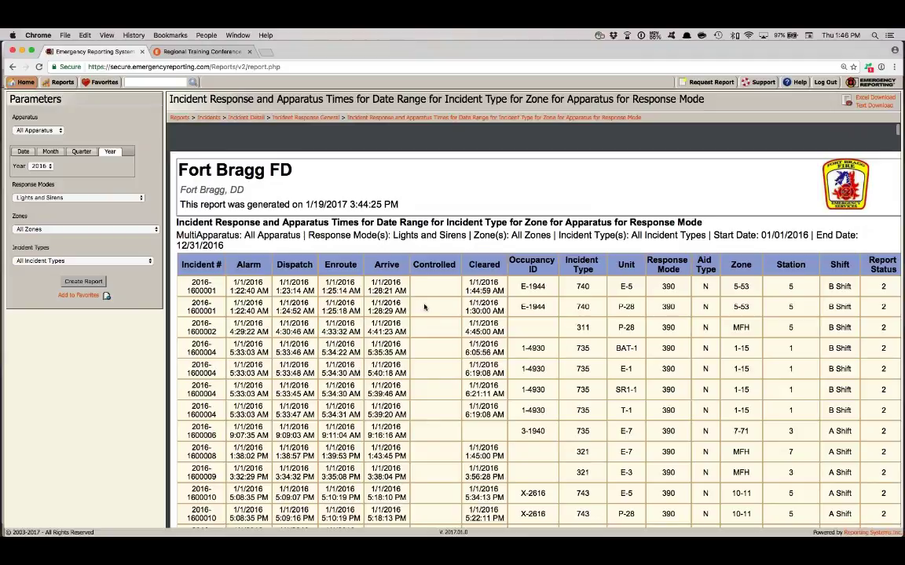
scroll(341, 304, down, 3)
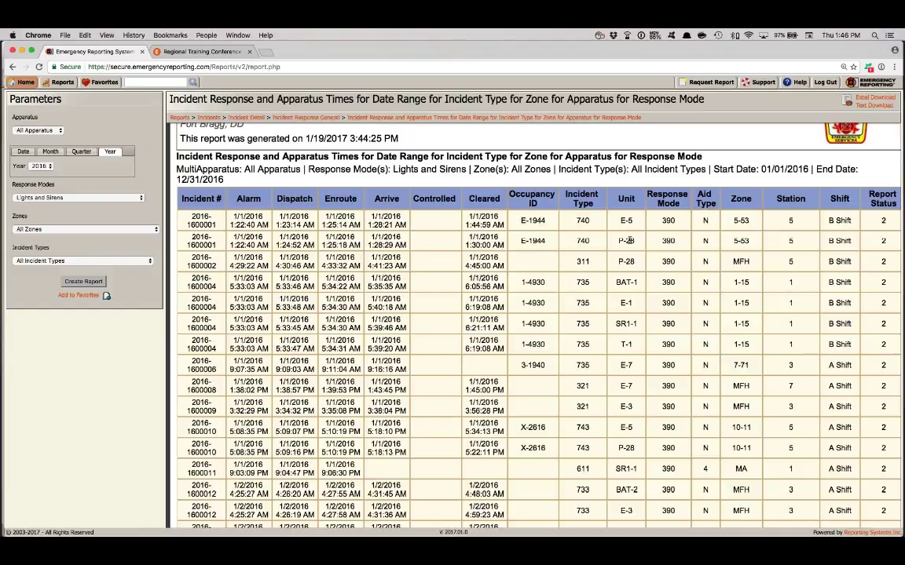
scroll(629, 241, down, 5)
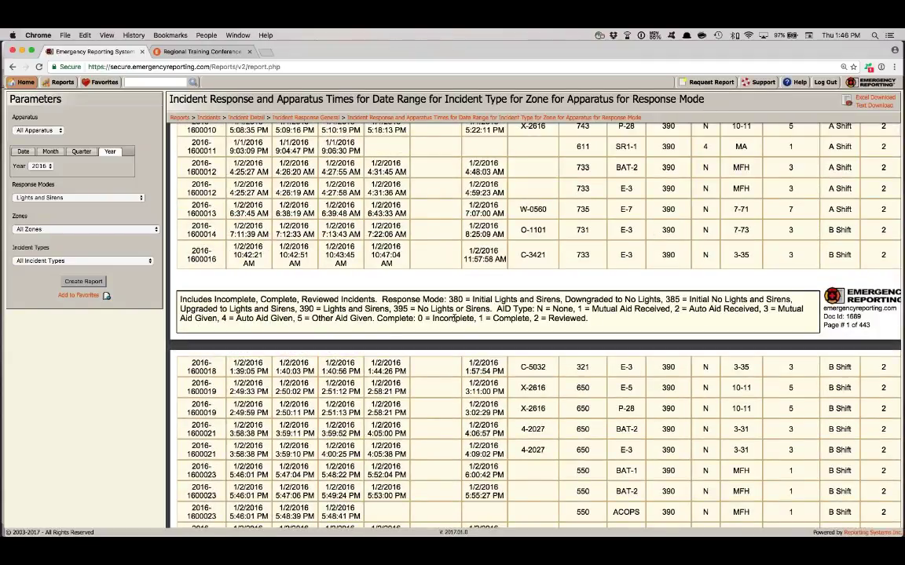
scroll(484, 322, up, 1)
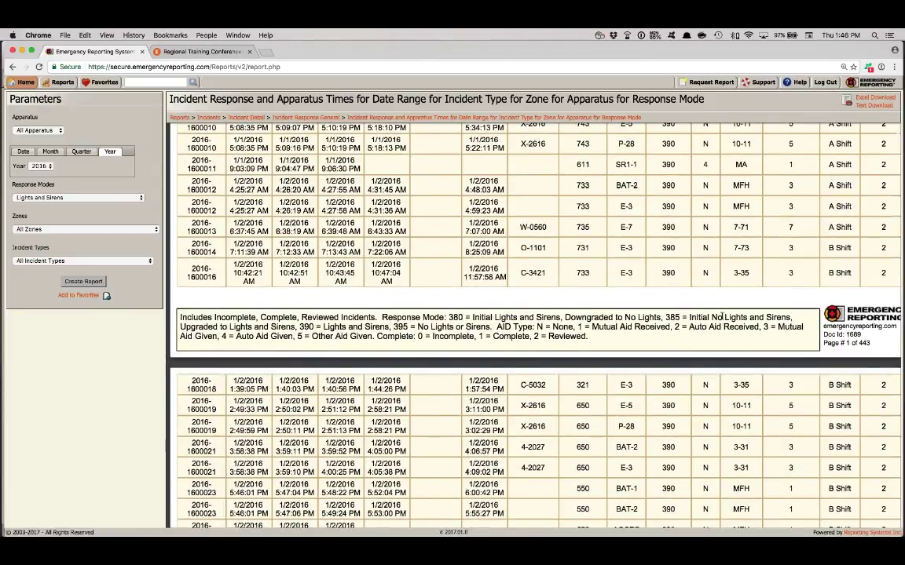
scroll(721, 314, up, 4)
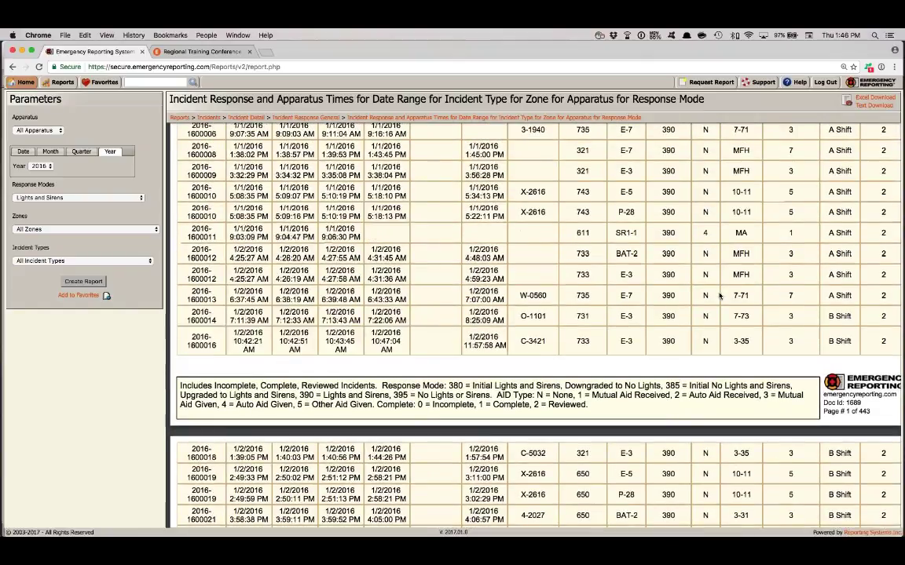
scroll(719, 295, up, 10)
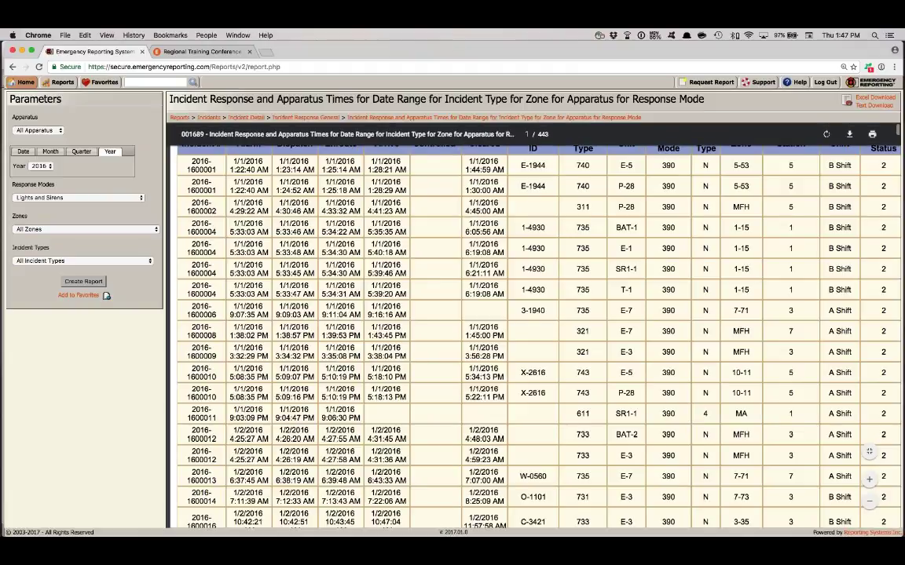
- Open report number 1677, Effective Response Force Times by Incident for Date Range, and look over its available filter parameters
click(164, 82)
key(Return)
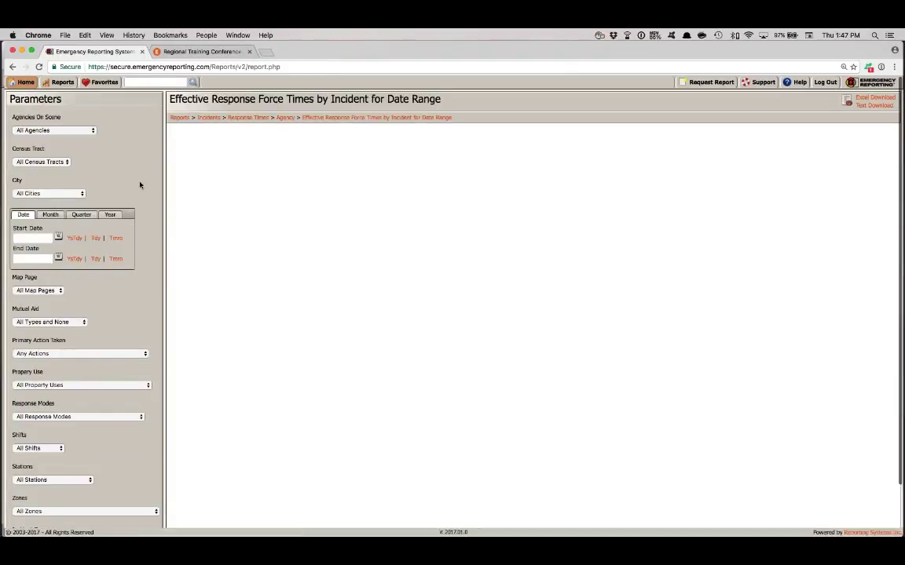
scroll(141, 167, down, 2)
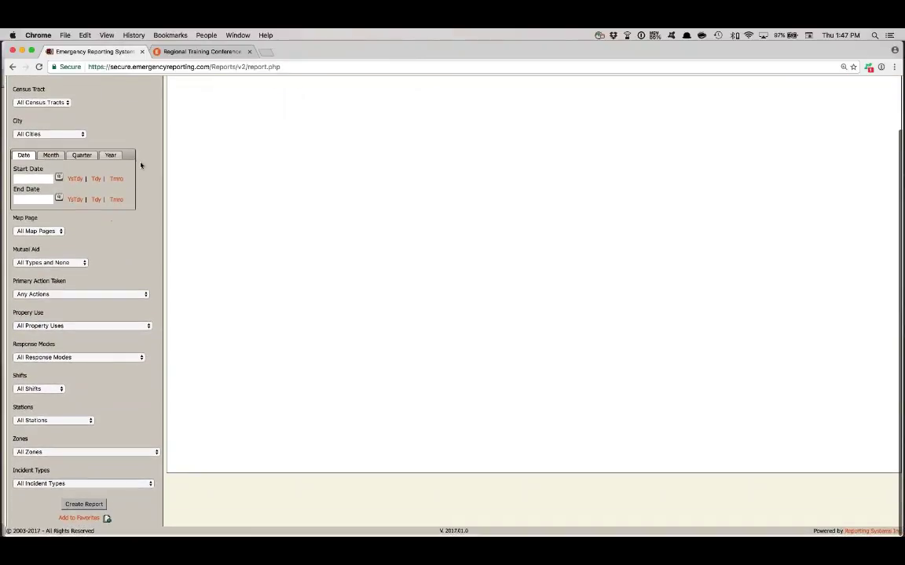
scroll(140, 165, up, 2)
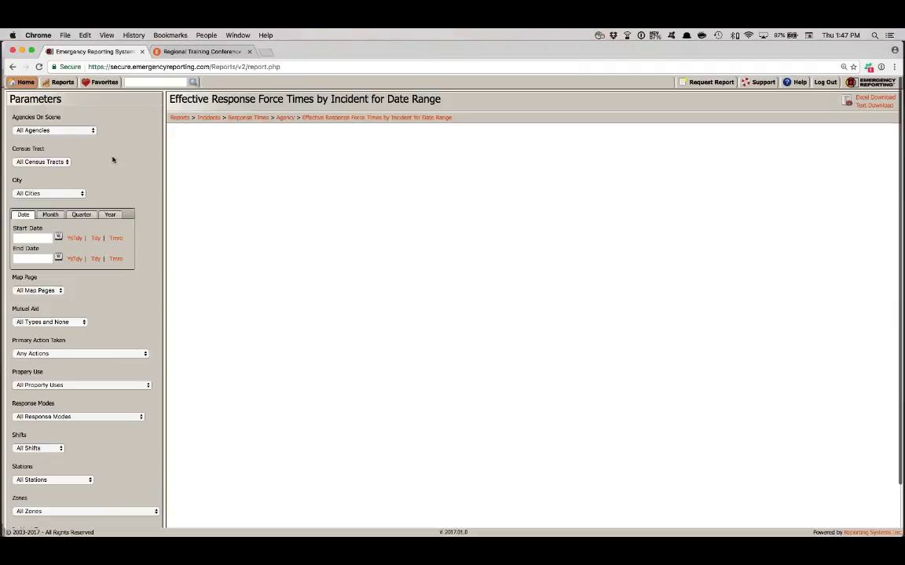
scroll(112, 159, down, 1)
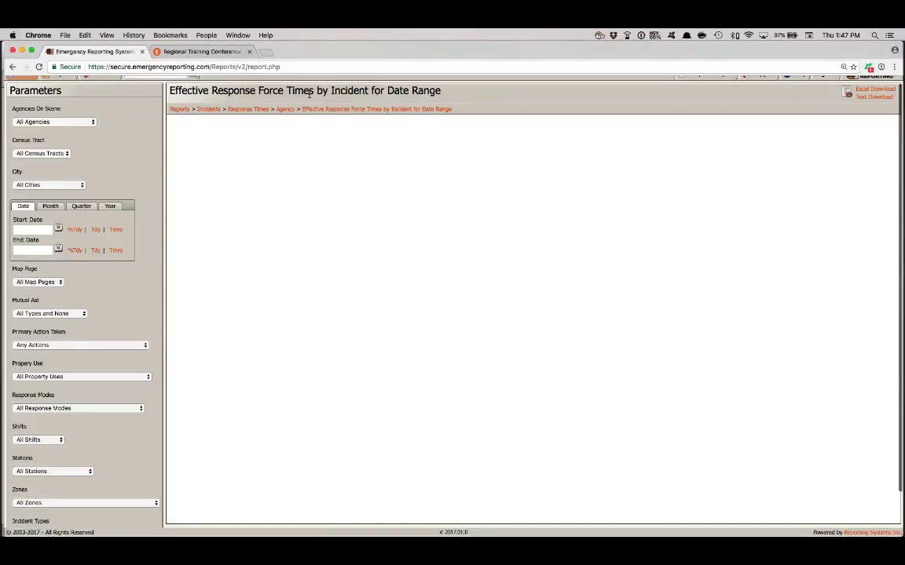
scroll(117, 188, down, 1)
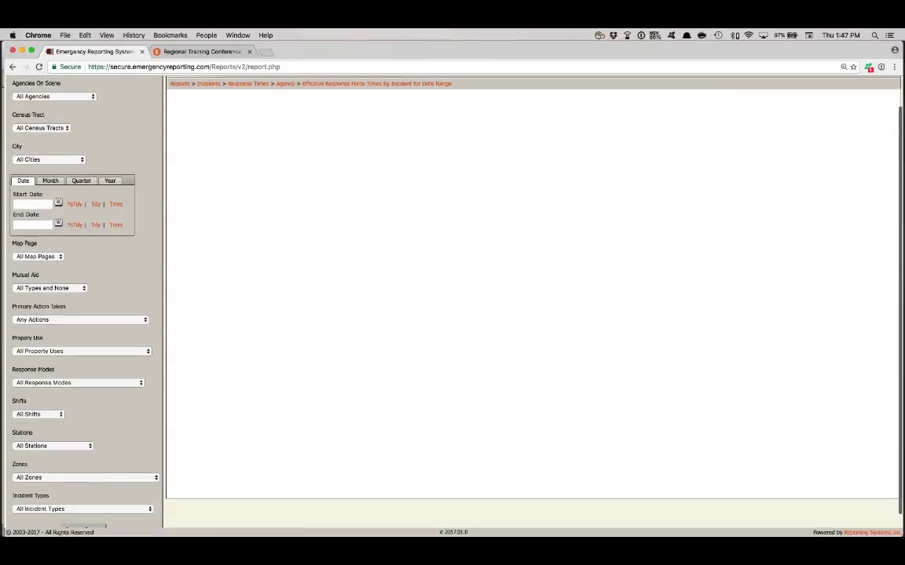
scroll(114, 180, up, 2)
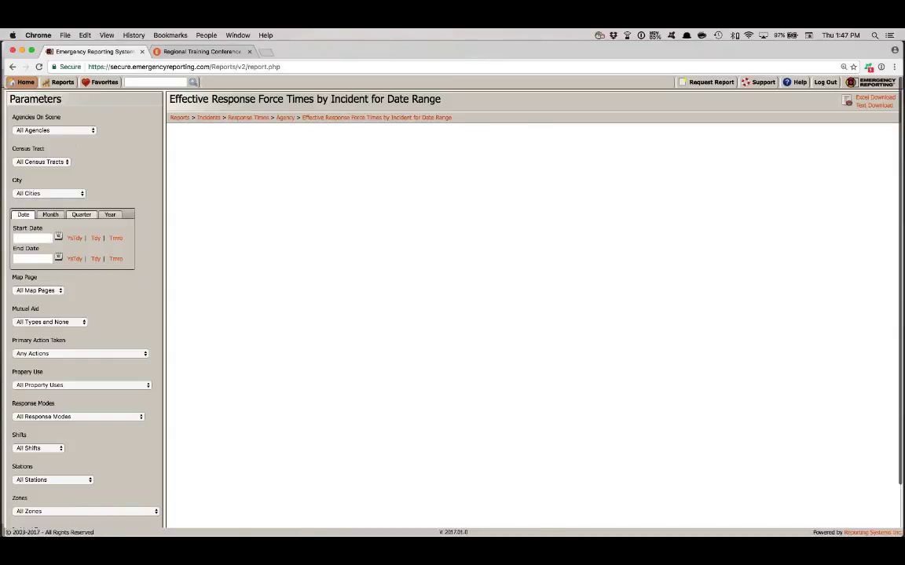
- Generate the Effective Response Force Times report for the year 2017, leaving all other filters unrestricted
click(110, 214)
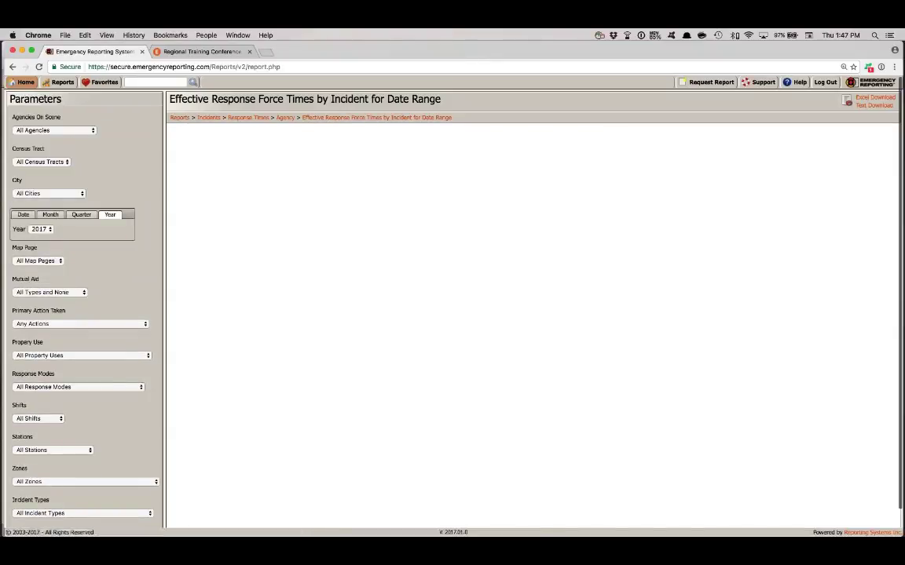
scroll(106, 525, down, 2)
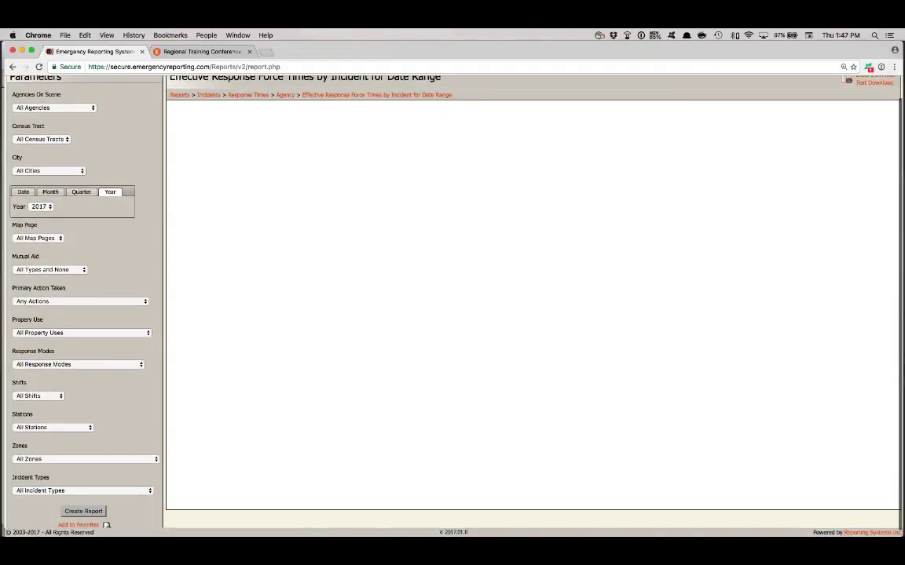
scroll(106, 525, down, 1)
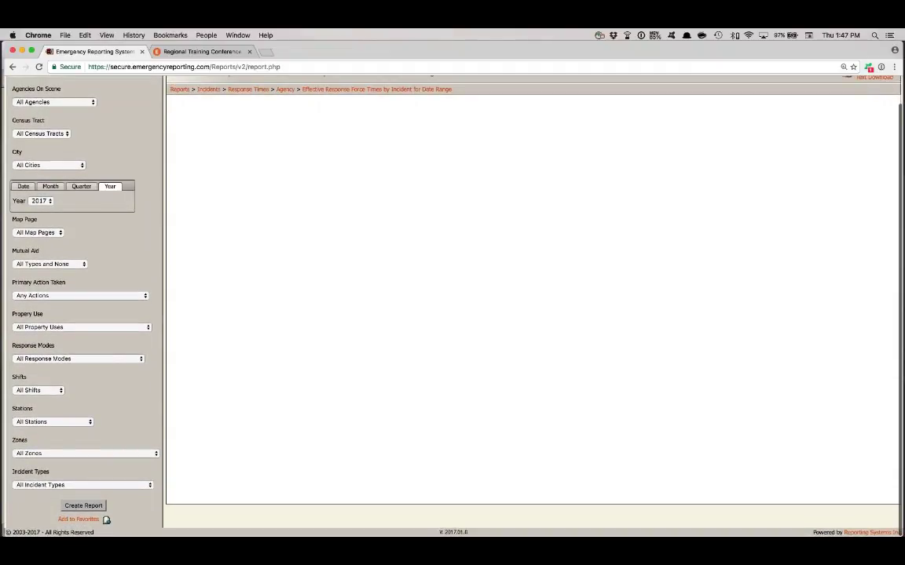
click(81, 506)
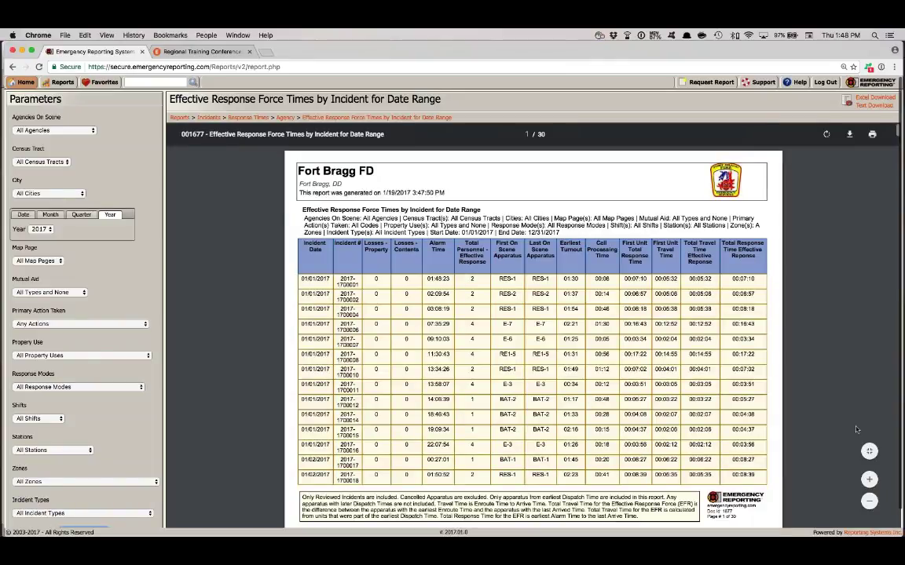
- Enlarge the report and examine its personnel, first and last on-scene apparatus, turnout, travel and total response columns, plus the calculation notes
click(868, 479)
click(868, 479)
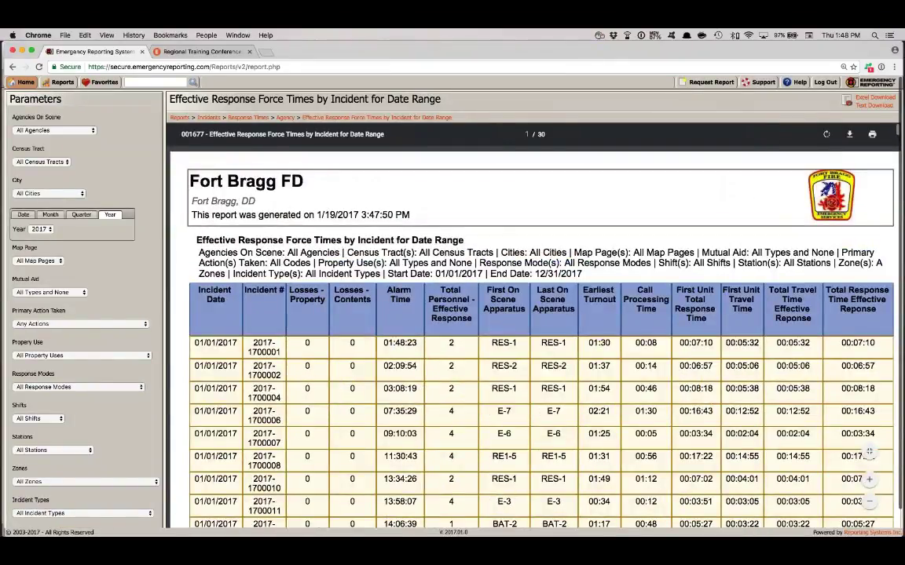
scroll(542, 338, down, 5)
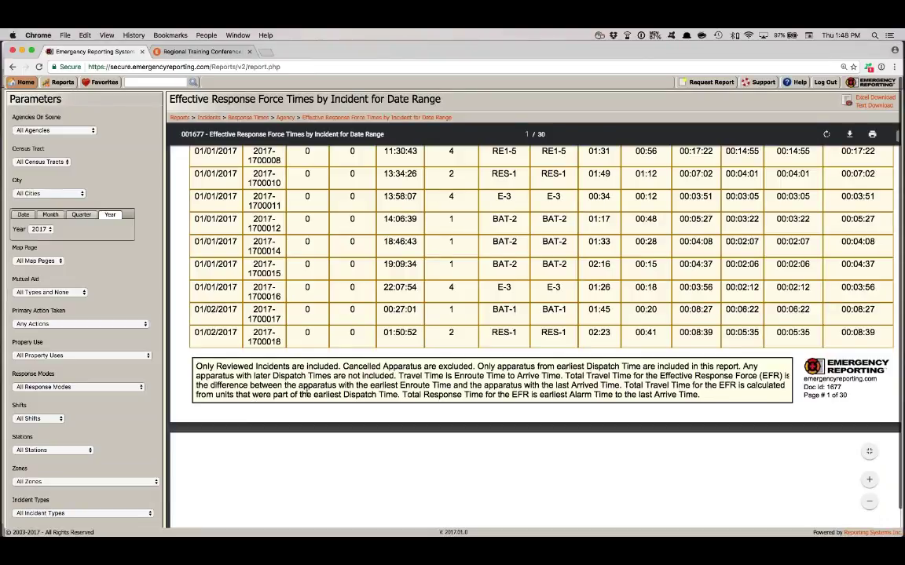
scroll(447, 376, up, 1)
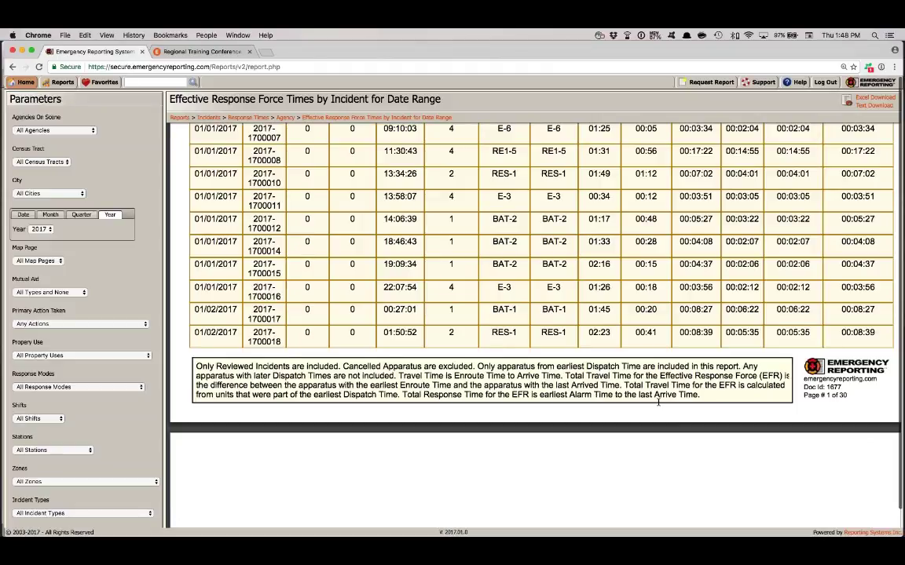
scroll(658, 401, up, 10)
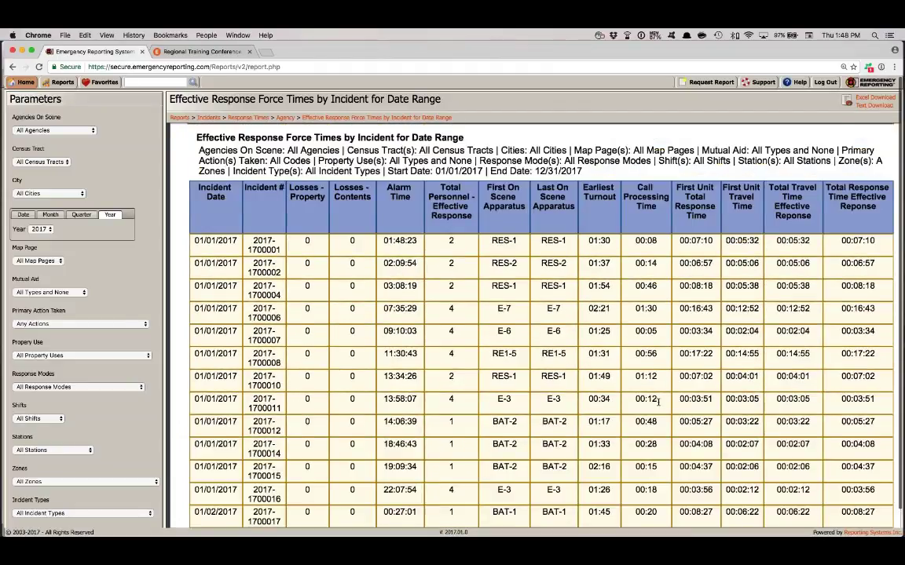
scroll(658, 401, down, 1)
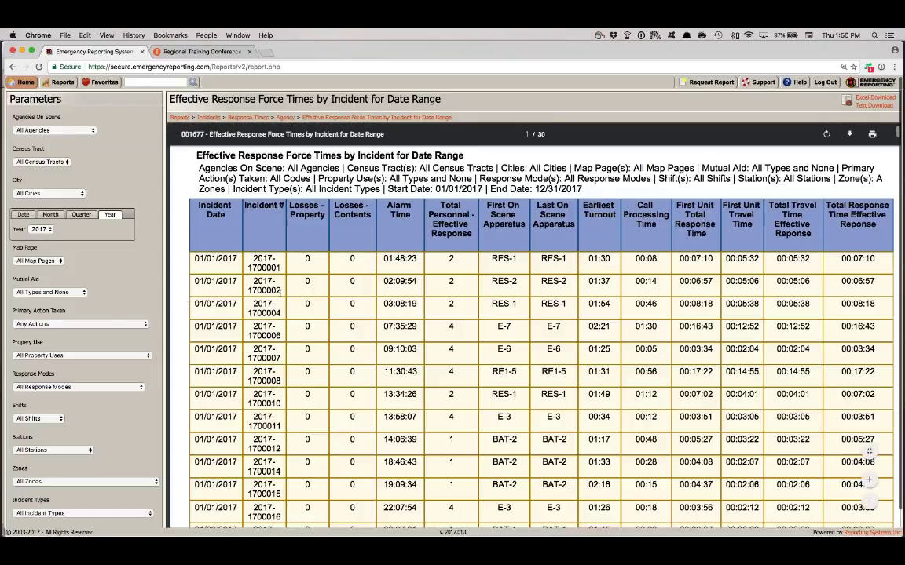
scroll(600, 262, down, 1)
scroll(599, 262, down, 2)
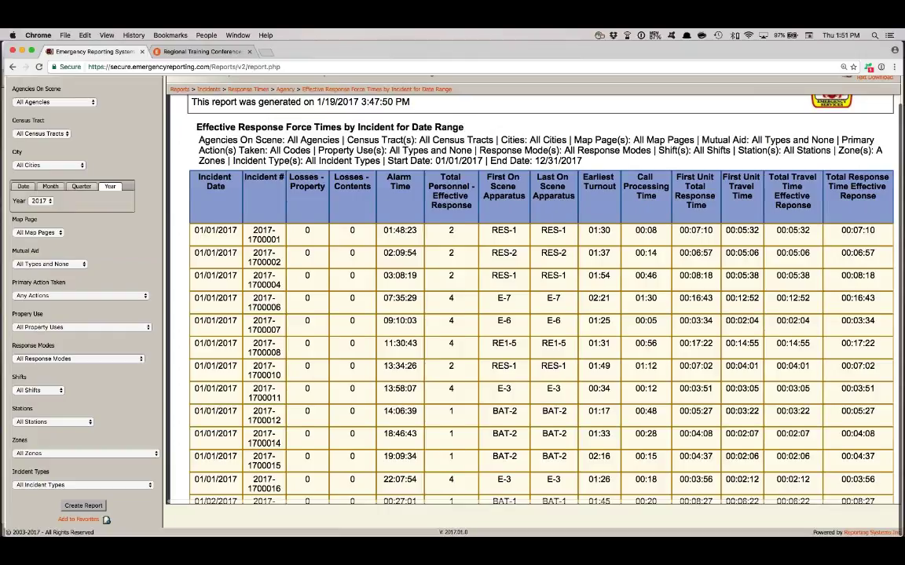
scroll(531, 314, up, 5)
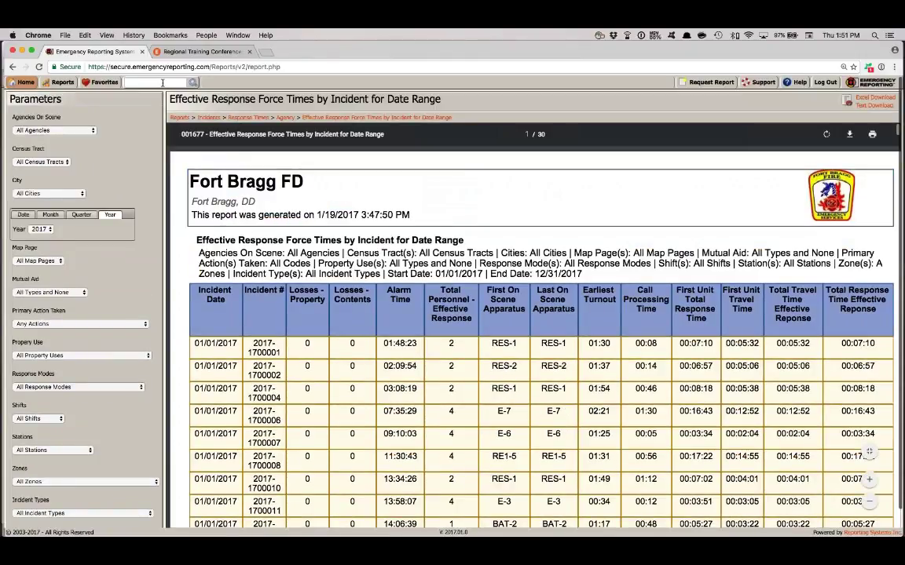
- Open report number 600, Maintenance History for Vehicle Number, and generate it for the year 2016 with all apparatus and vehicles included
text(B)
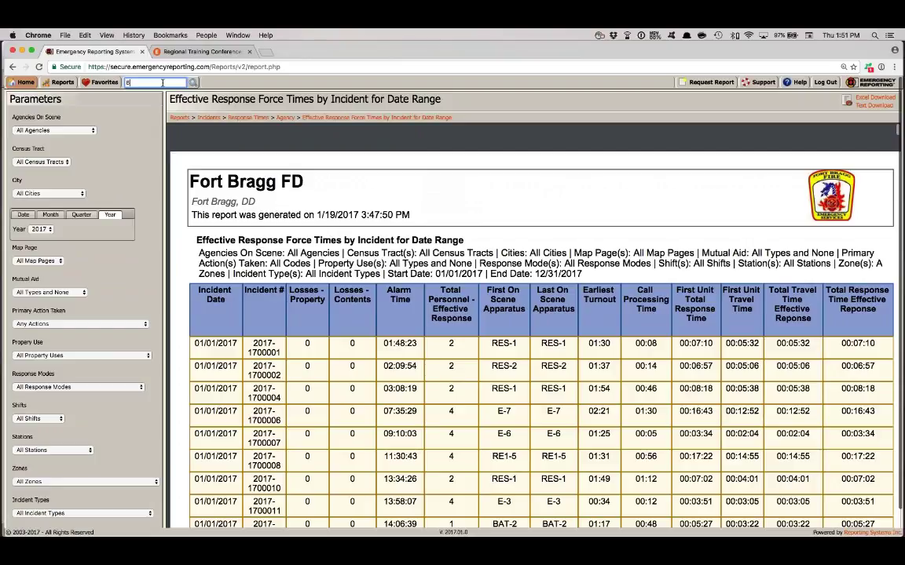
text(00)
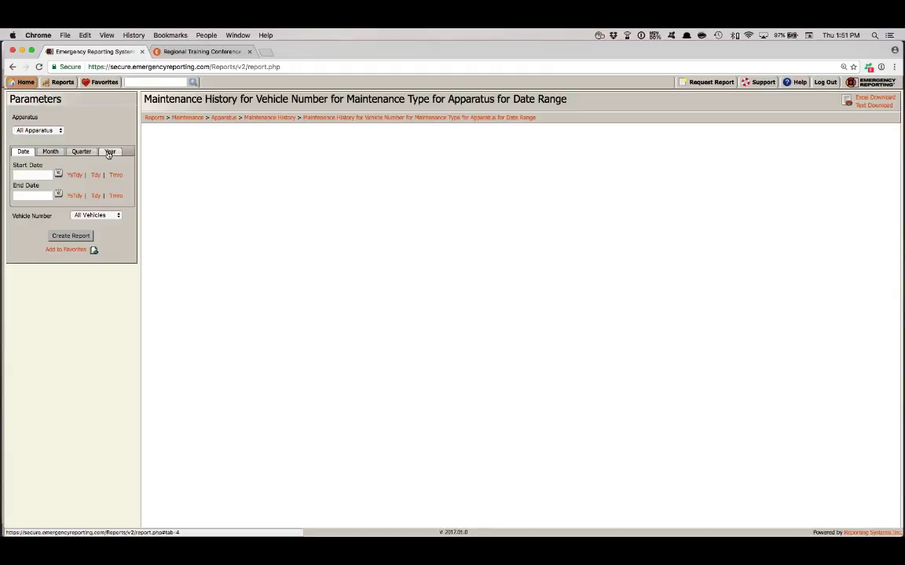
click(109, 152)
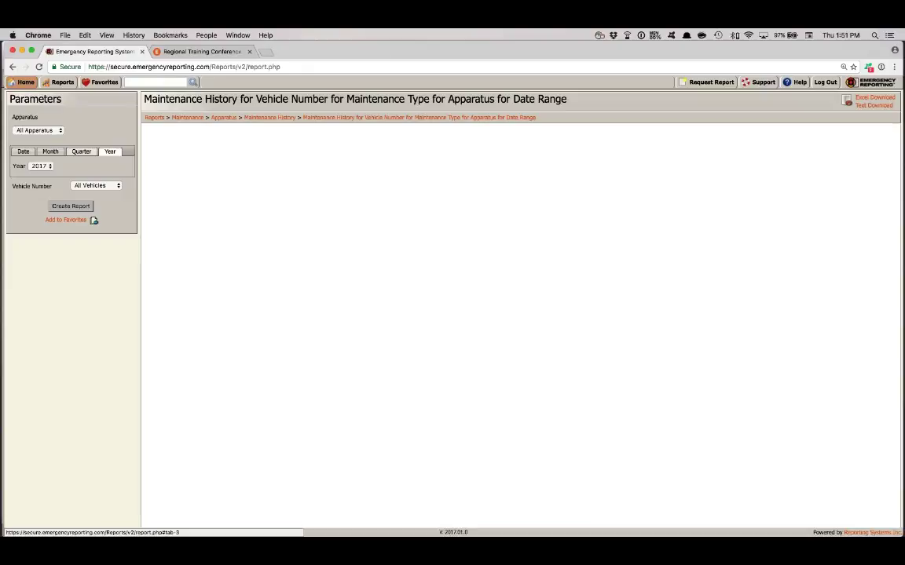
click(40, 166)
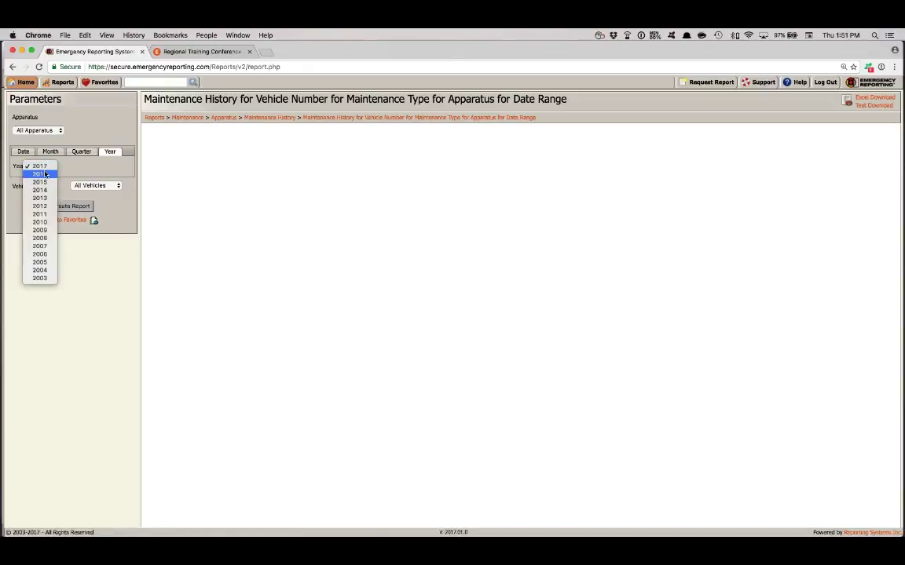
click(36, 174)
click(93, 186)
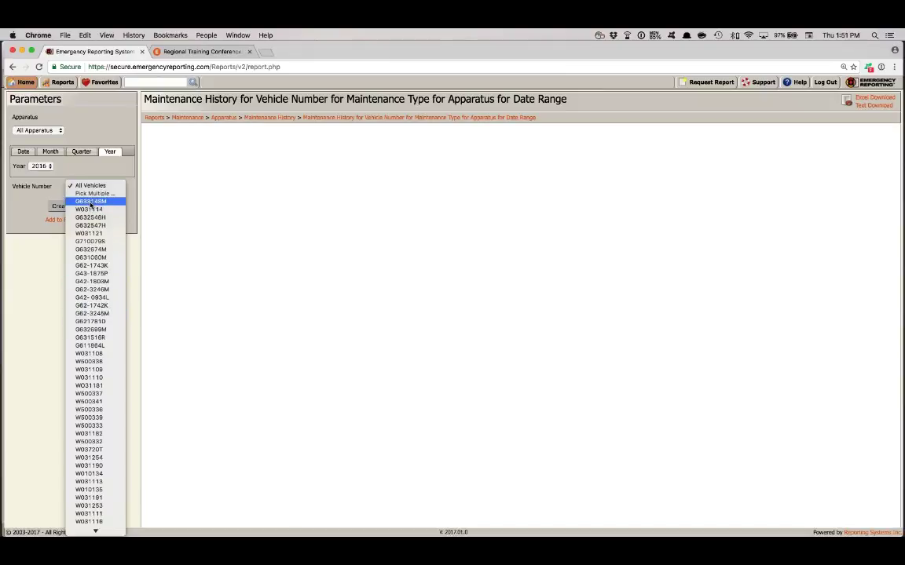
click(90, 185)
click(86, 206)
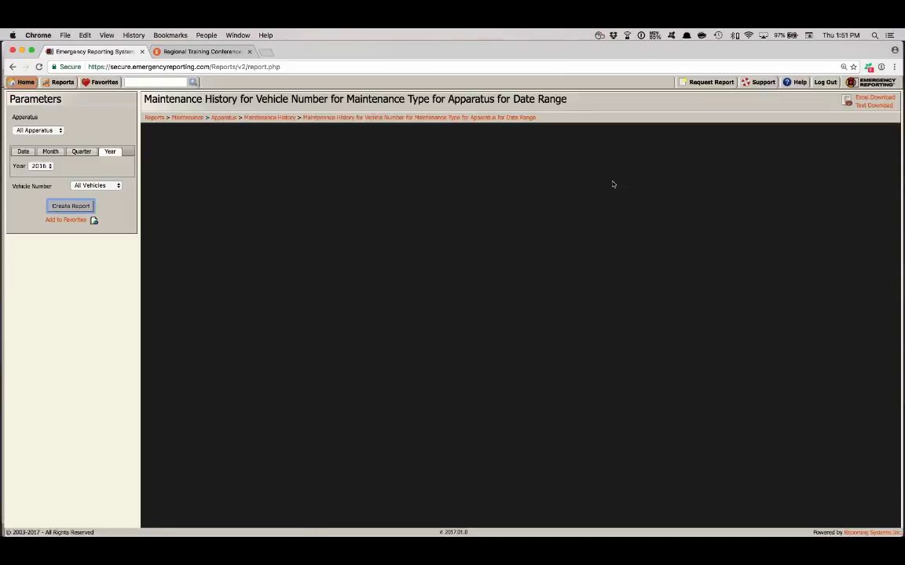
- Enlarge the maintenance history report and examine each apparatus's maintenance dates, titles, notes, hours, costs and totals
key(super+equal)
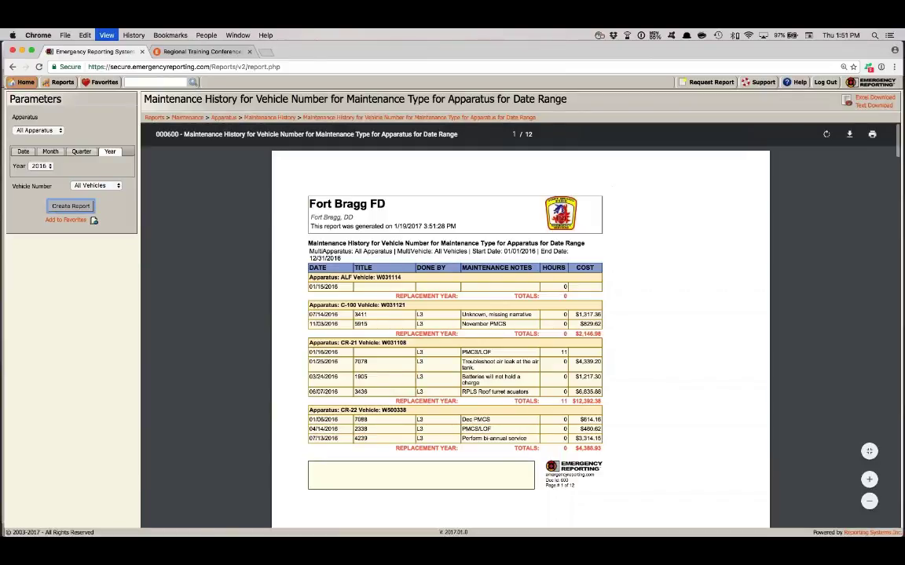
key(super+equal)
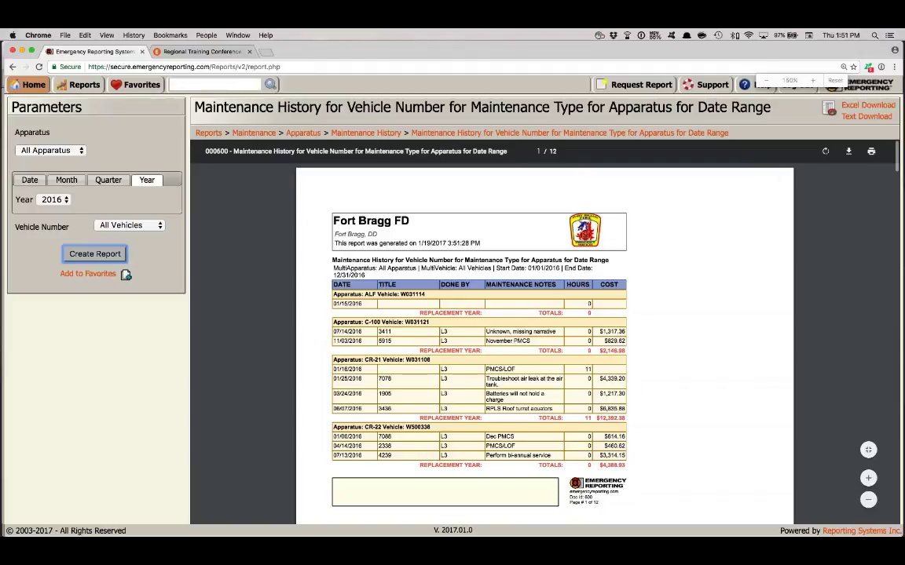
key(super+minus)
key(super+minus)
click(869, 478)
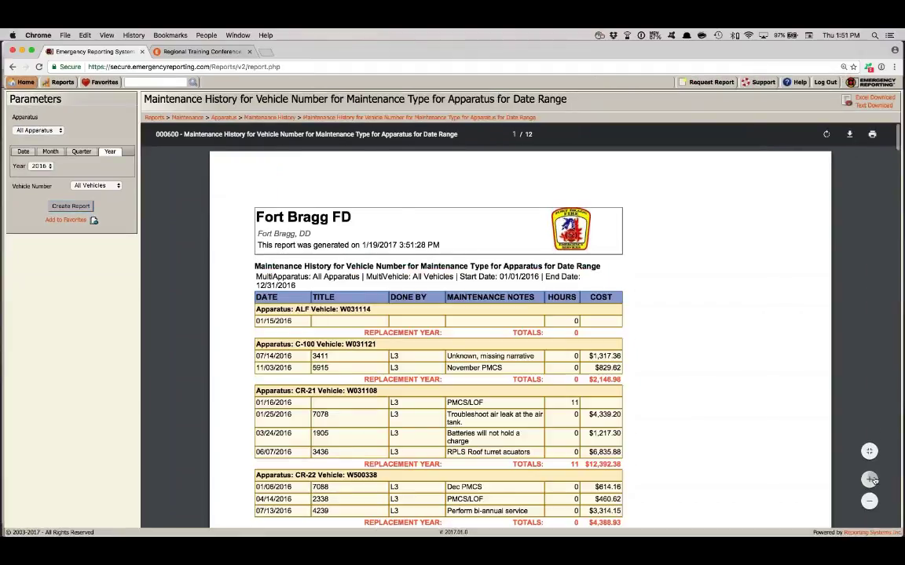
click(869, 479)
scroll(306, 324, down, 2)
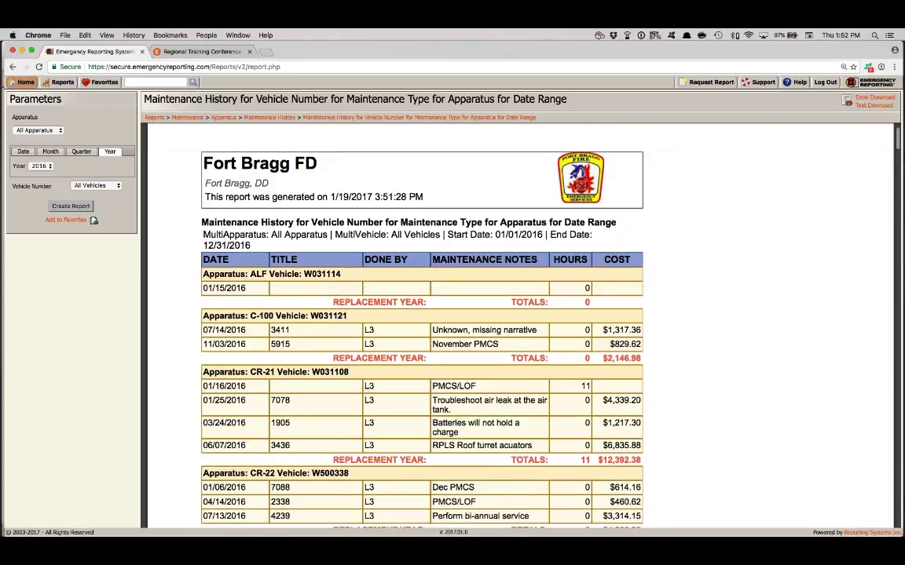
scroll(422, 325, down, 2)
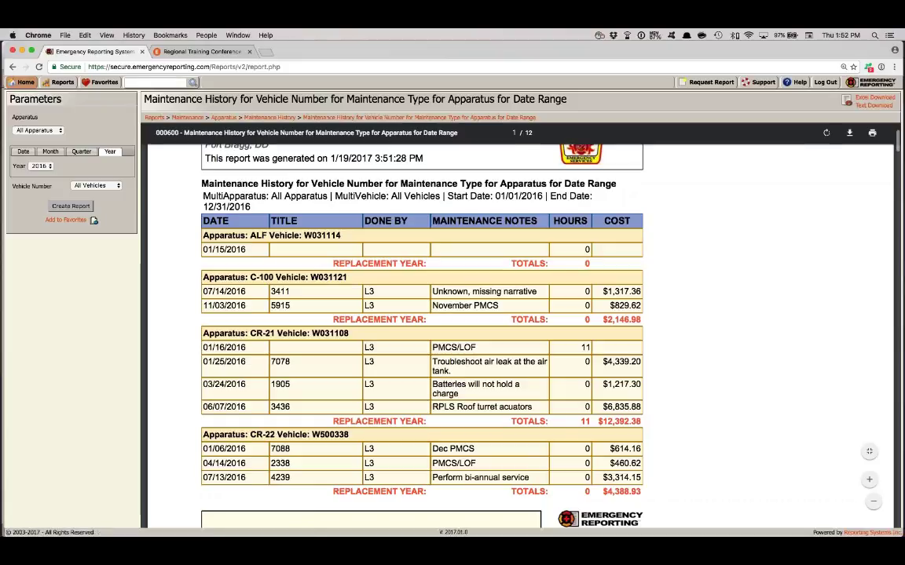
- Switch to Safari and generate the Apparatus Out Of Service Time report for the year 2016, covering all apparatus and vehicles
mouse_move(79, 522)
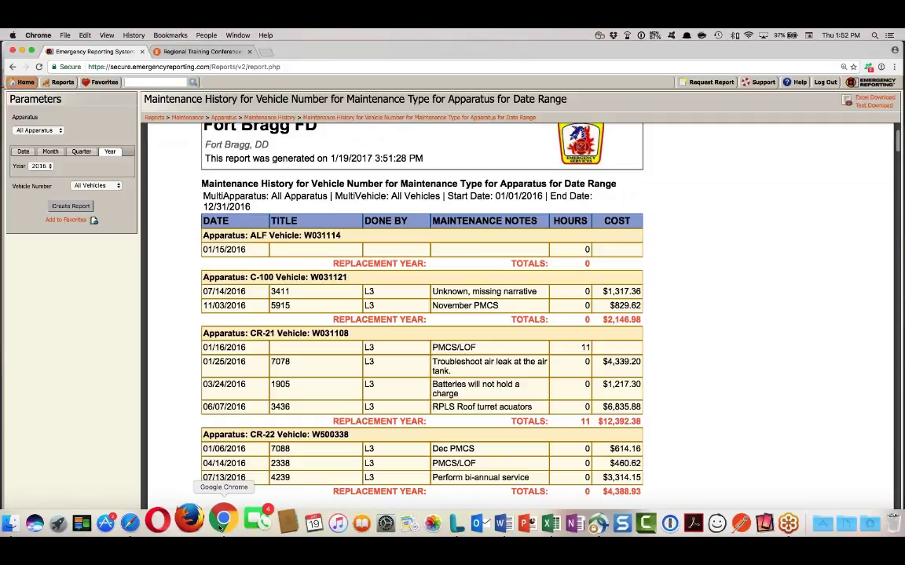
click(151, 525)
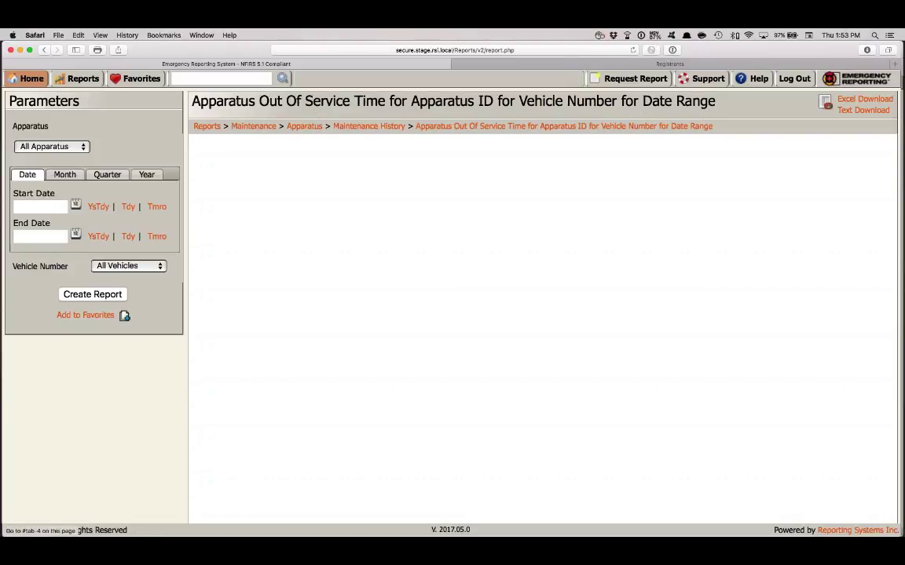
click(147, 178)
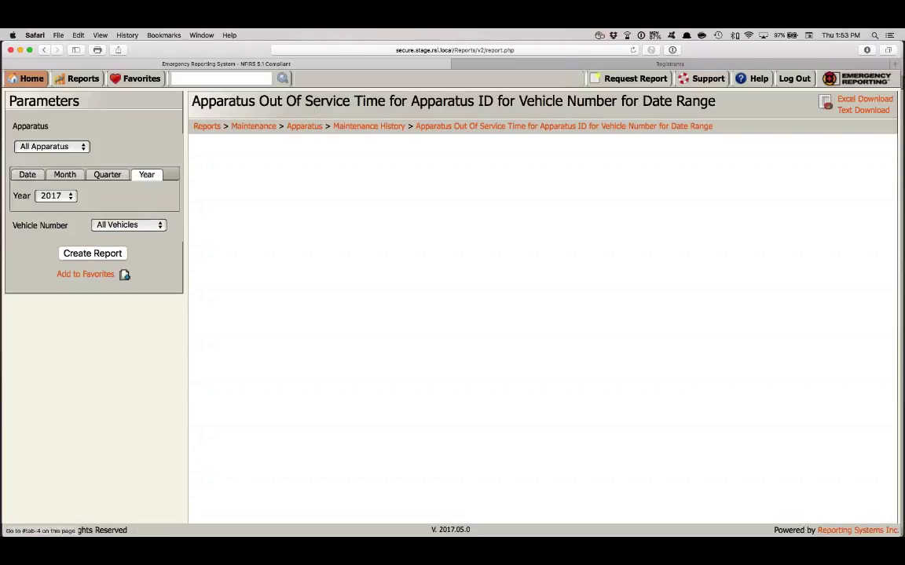
click(61, 197)
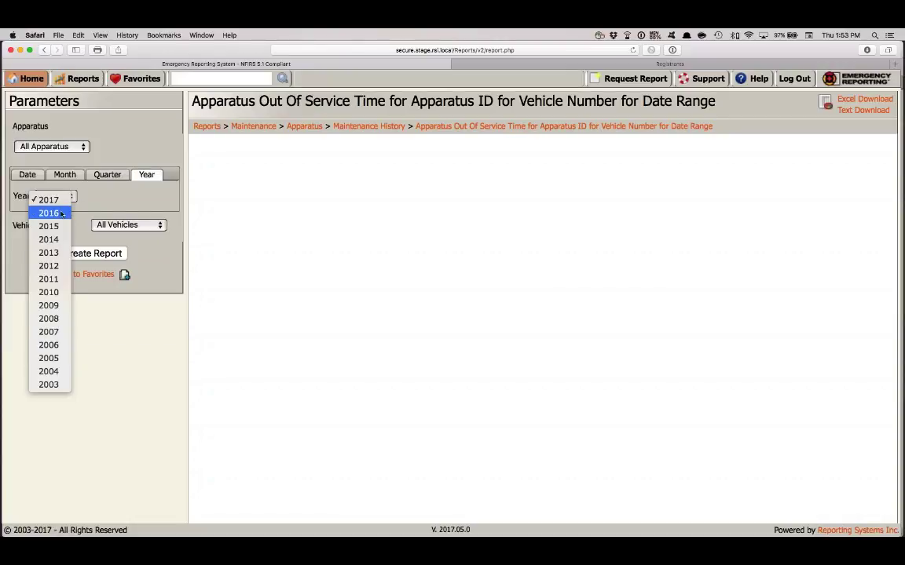
click(49, 212)
click(92, 252)
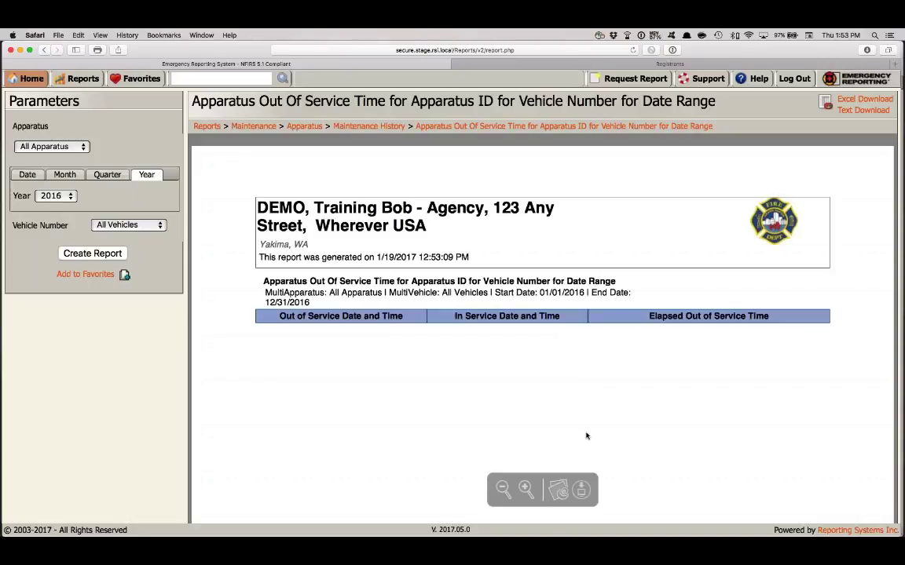
- Look over the out-of-service report's columns for out-of-service time, in-service time and elapsed time
scroll(445, 372, down, 2)
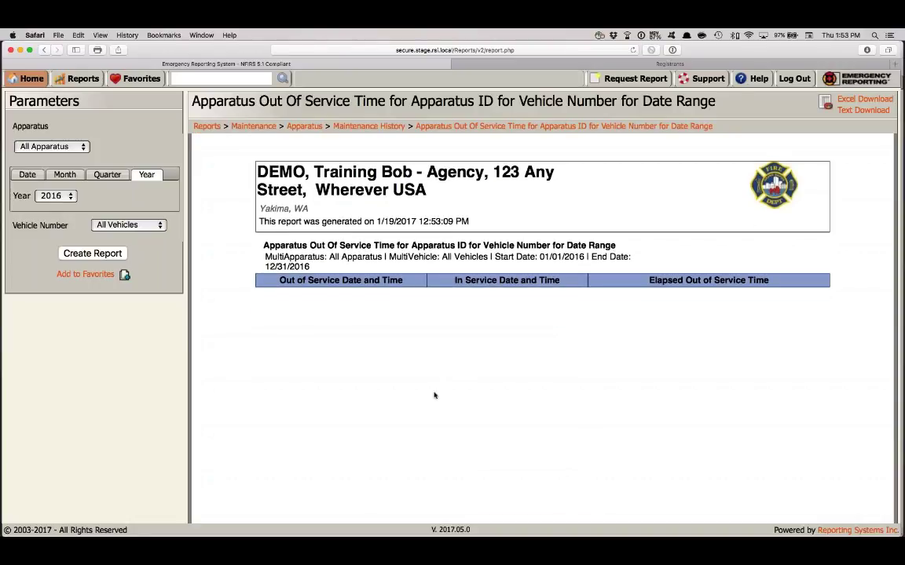
scroll(434, 393, down, 5)
scroll(434, 393, up, 6)
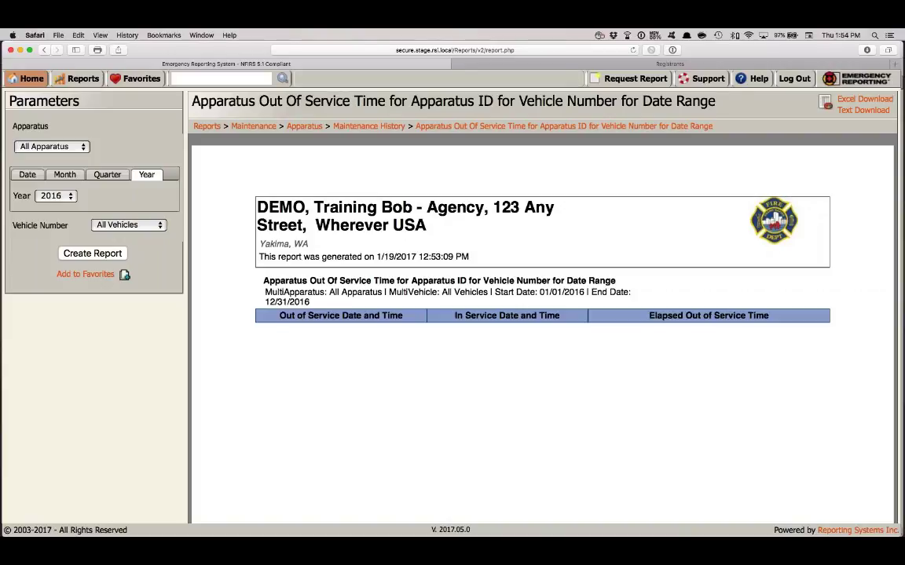
- Open the Driver Summary Report for Personnel for Date Range and generate it for the year 2016 with all personnel
mouse_move(79, 528)
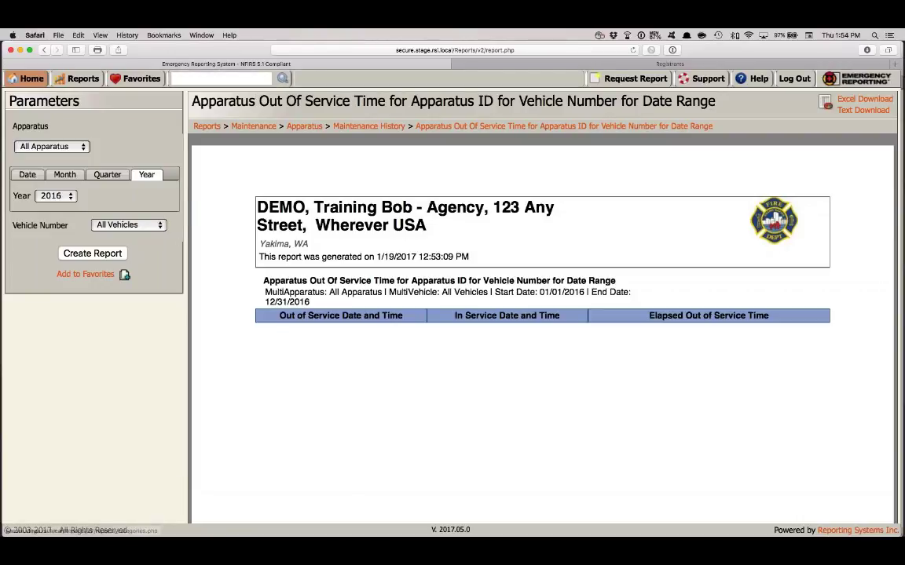
click(196, 78)
text(4580)
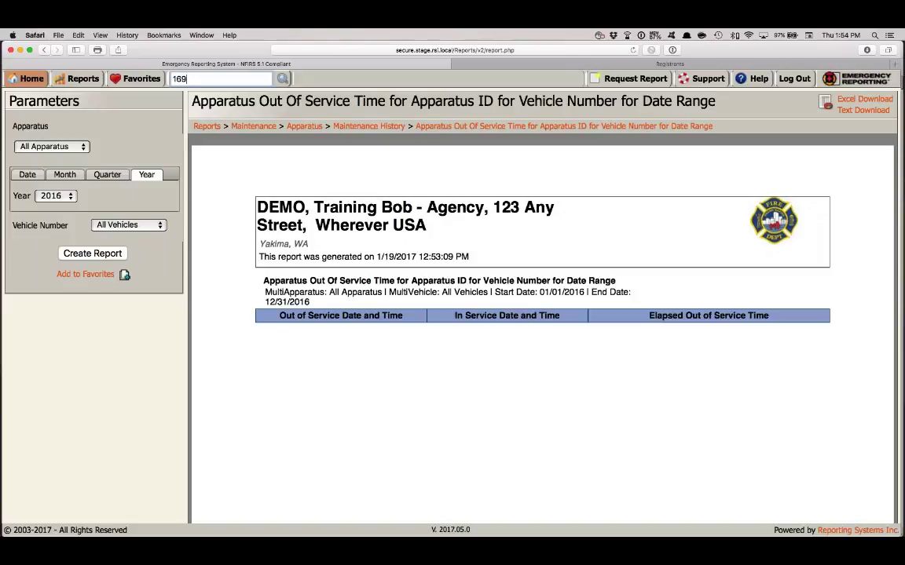
key(Return)
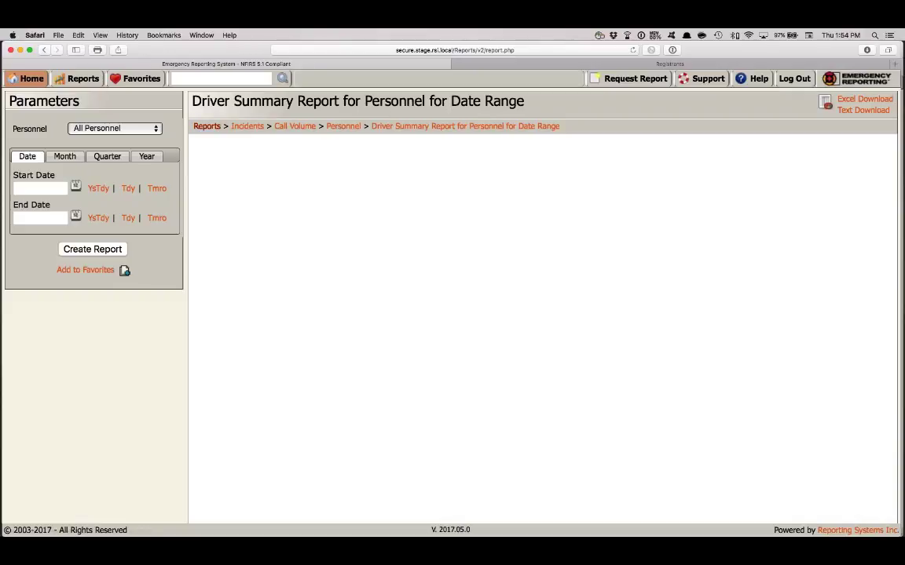
click(146, 157)
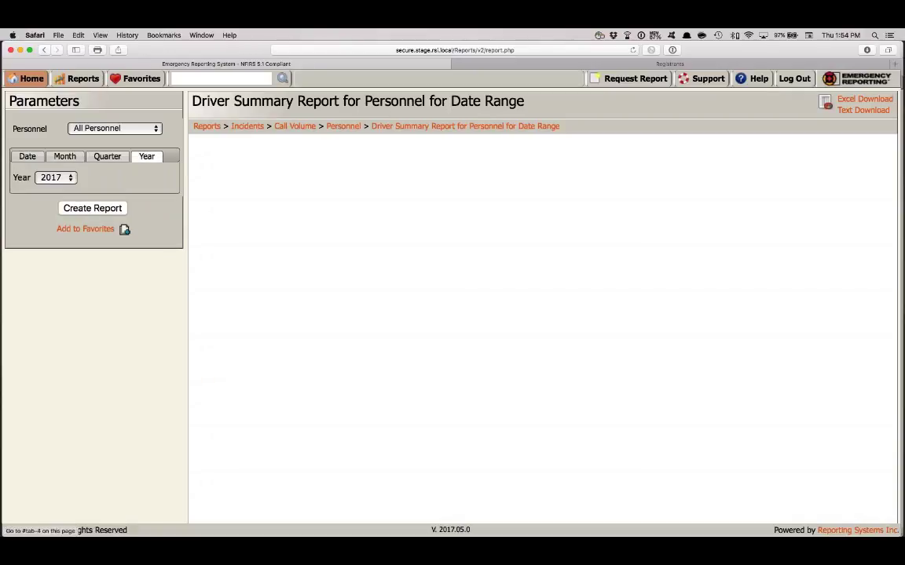
click(72, 176)
click(61, 193)
click(87, 209)
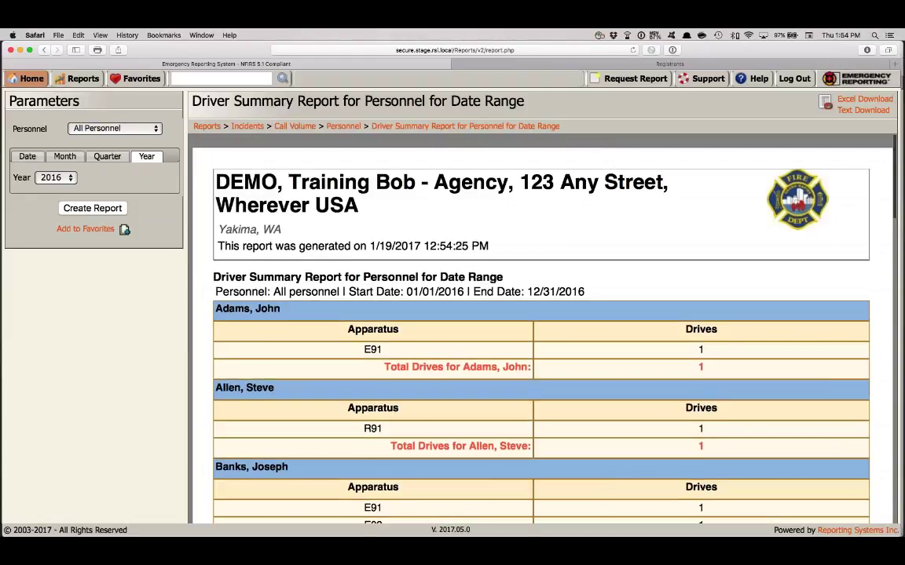
- Examine the apparatus driven, number of drives and total drives listed for each person in the driver summary
scroll(540, 329, down, 3)
scroll(540, 330, down, 2)
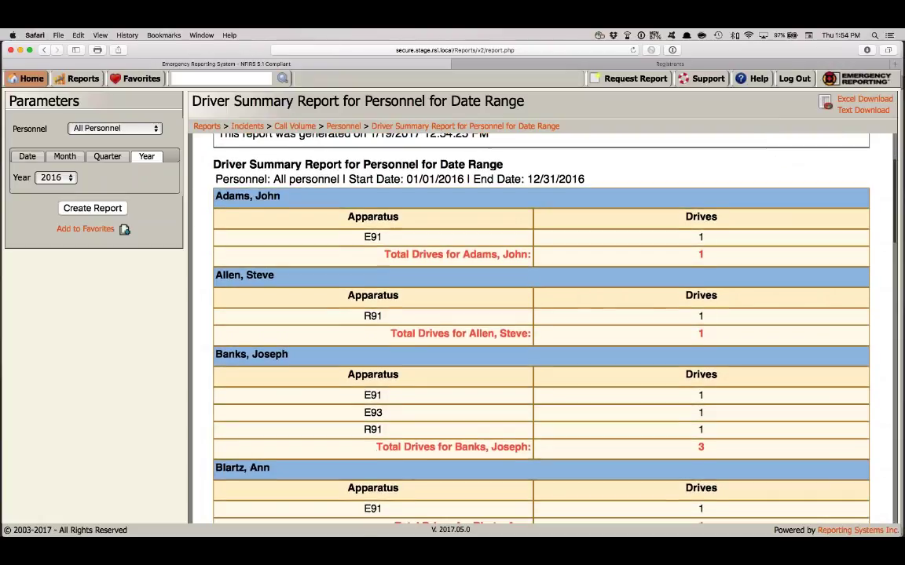
scroll(541, 330, down, 1)
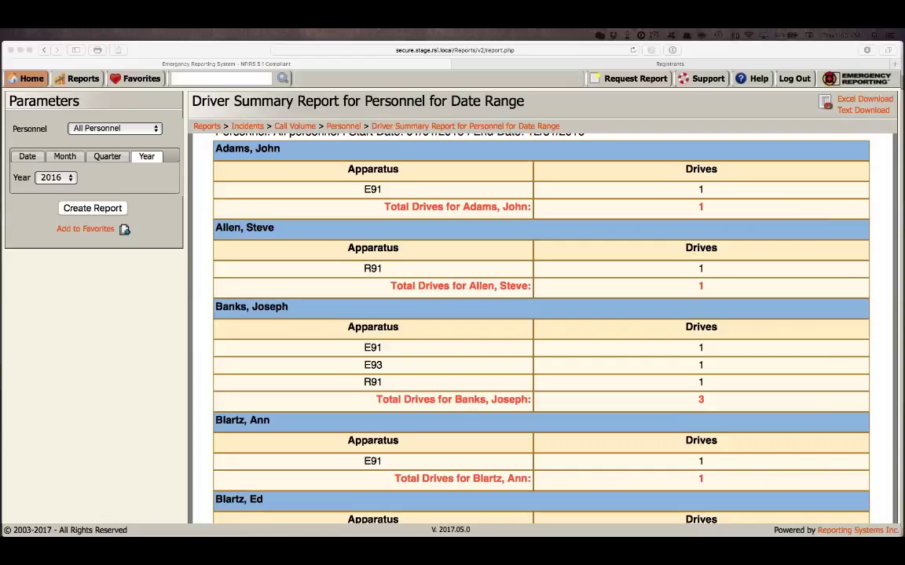
- Switch back to Chrome and open report number 1132, Count of Occupancies Inspected per Occupancy Type per Inspection Type for Date Range
click(45, 50)
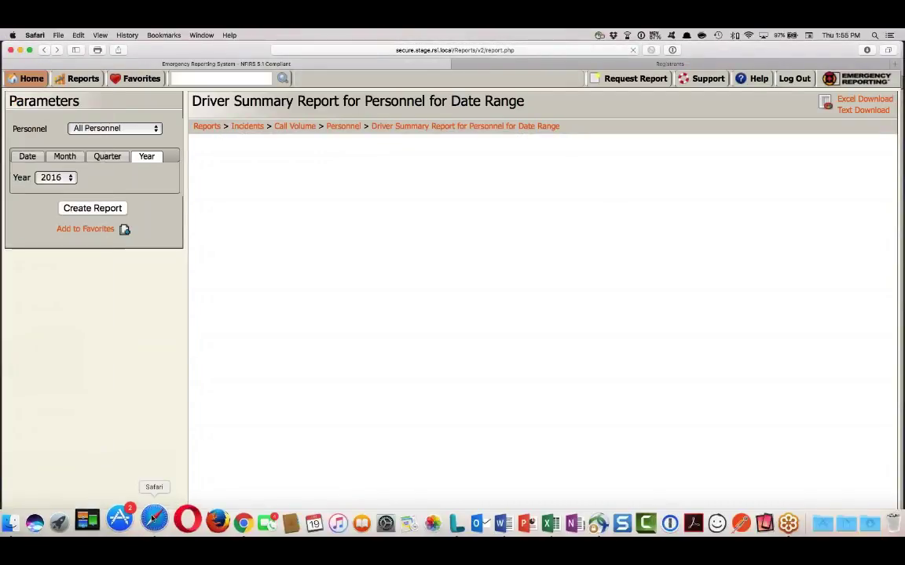
click(234, 521)
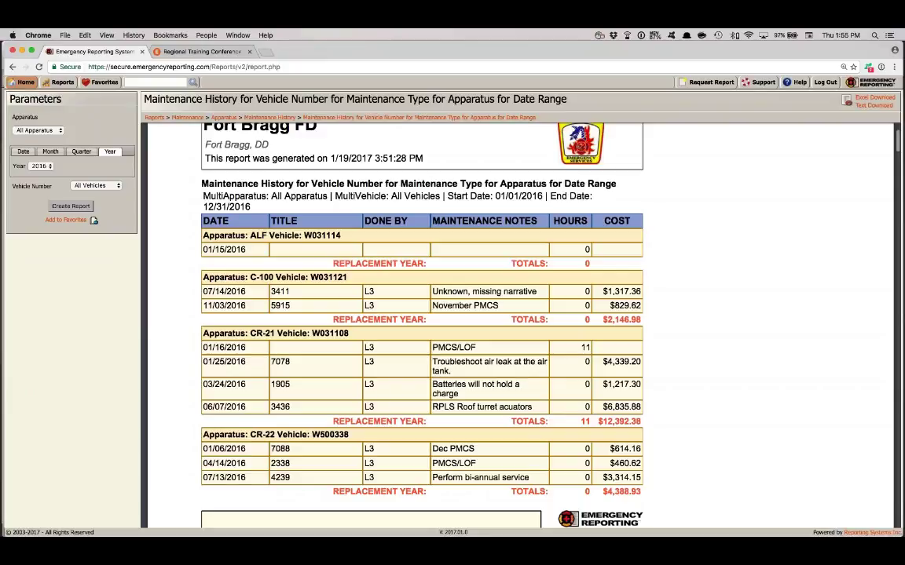
click(139, 81)
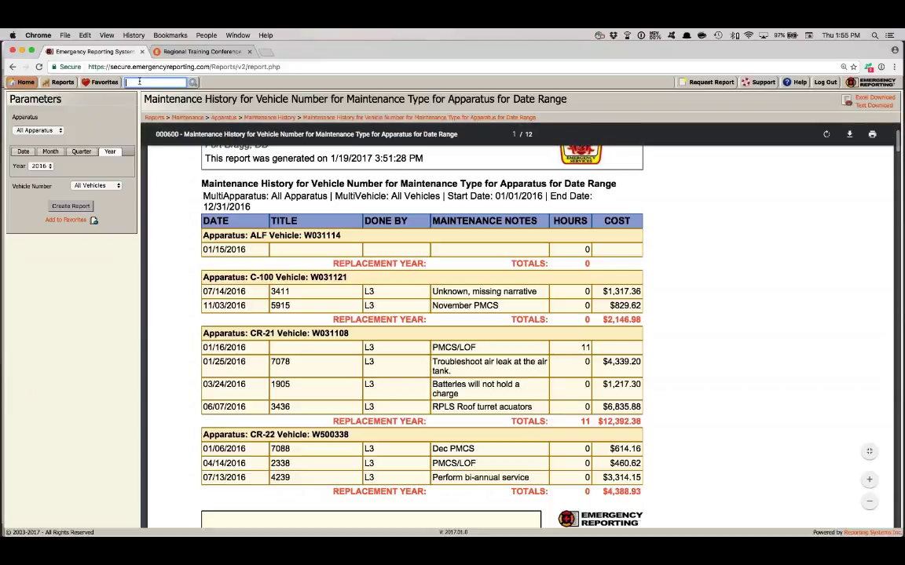
key(Return)
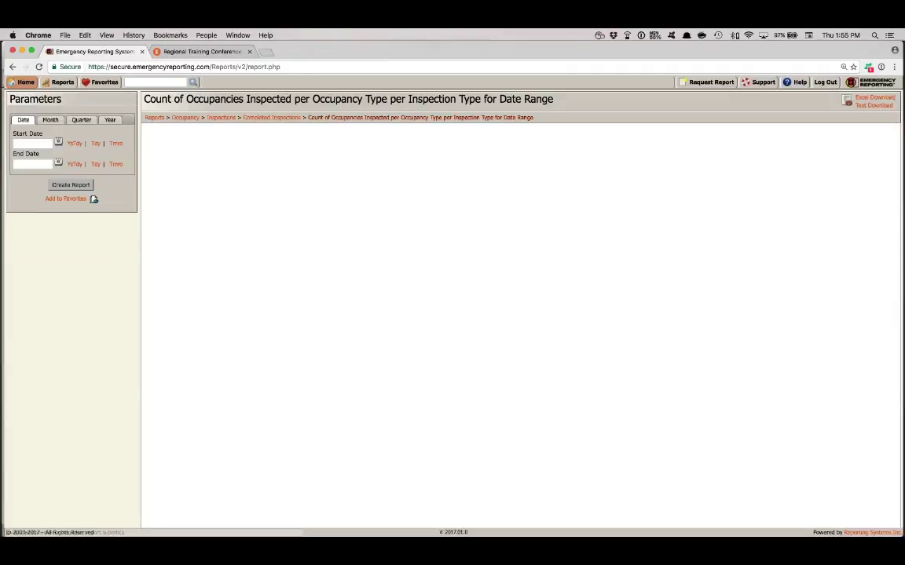
- Generate the Count of Occupancies Inspected report for the year 2016
click(110, 119)
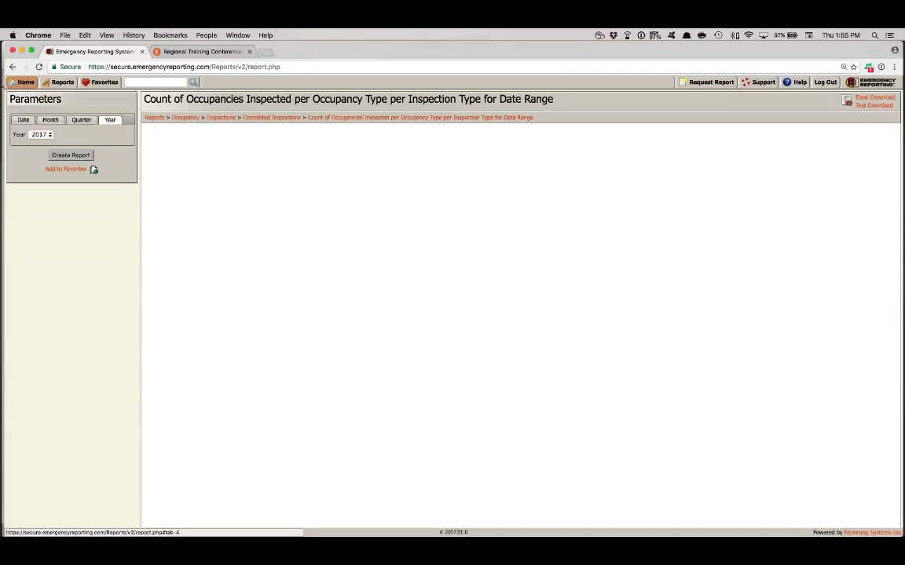
click(41, 134)
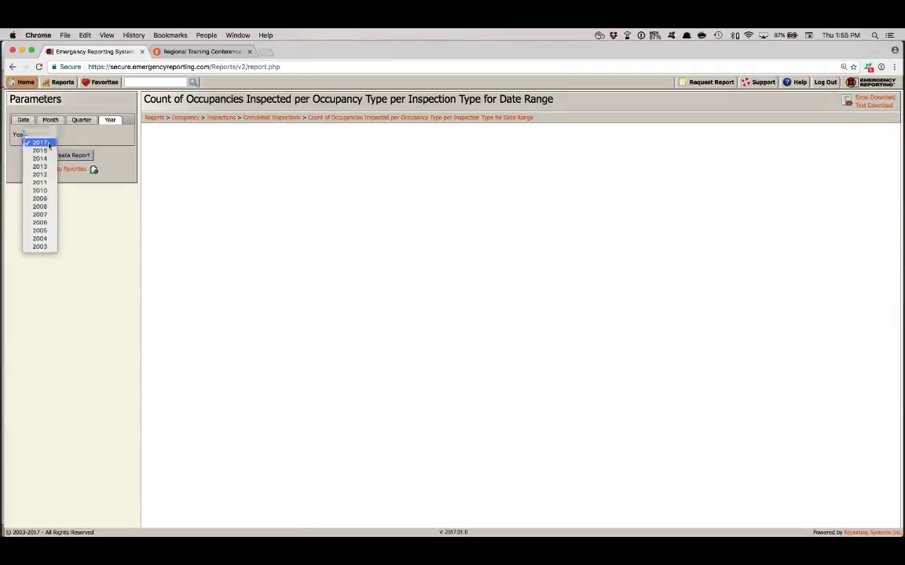
click(56, 145)
click(71, 155)
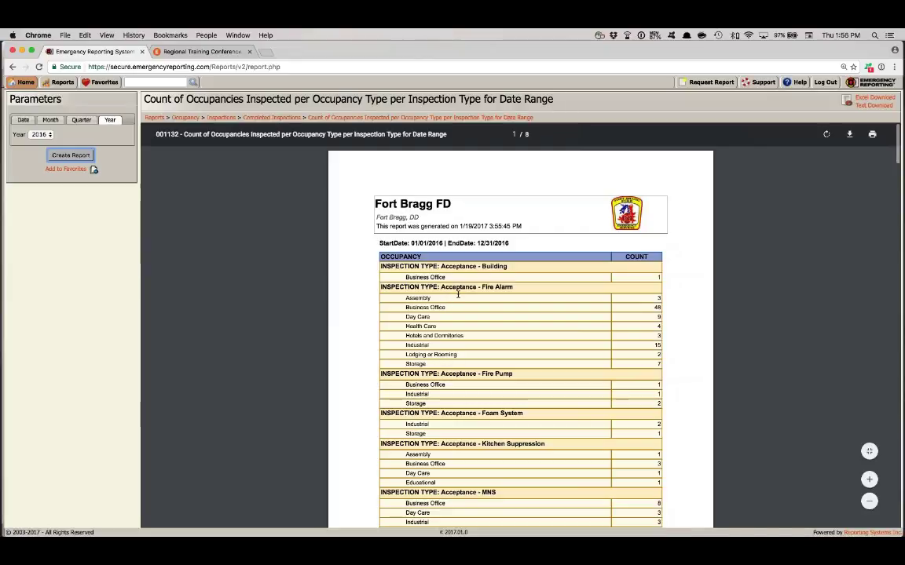
- Enlarge the inspection report and examine the occupancy counts grouped under each inspection type
key(super+equal)
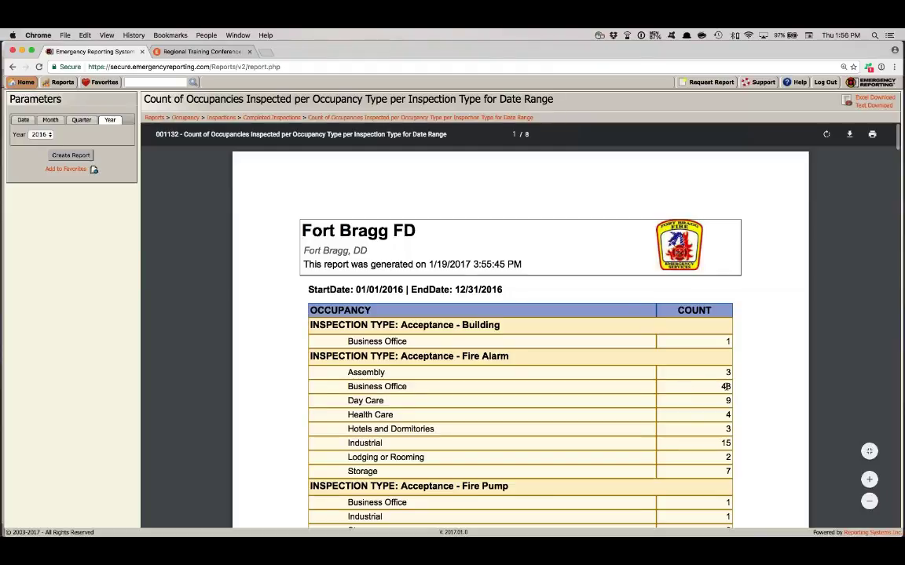
scroll(725, 387, down, 2)
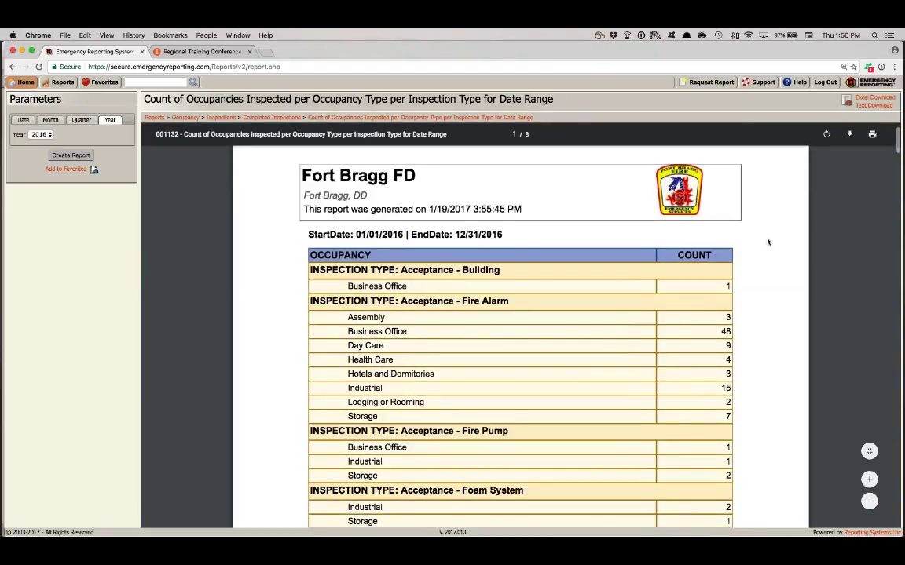
- Open report 1166, Hazard Statistics for Zone, and generate it for all occupancy zones to review the OVAP risk levels
click(131, 82)
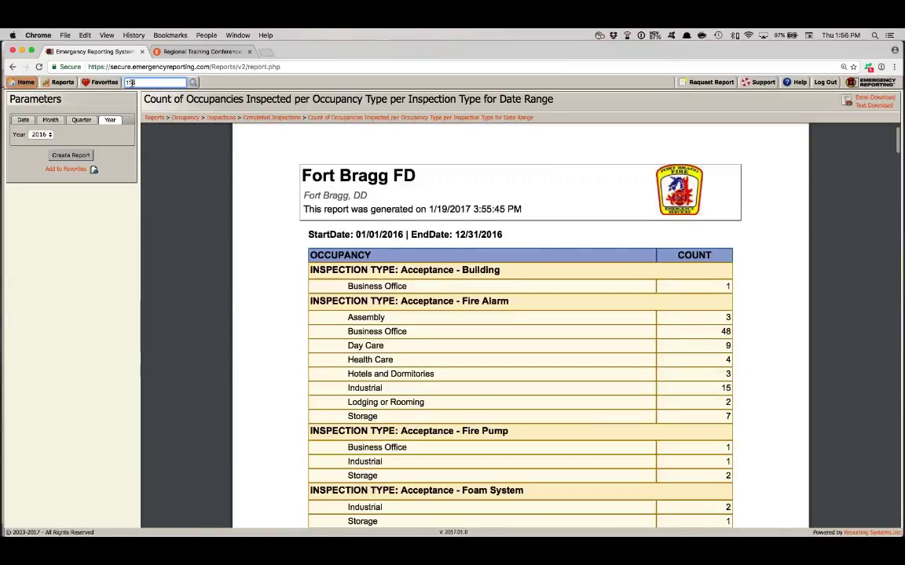
key(Return)
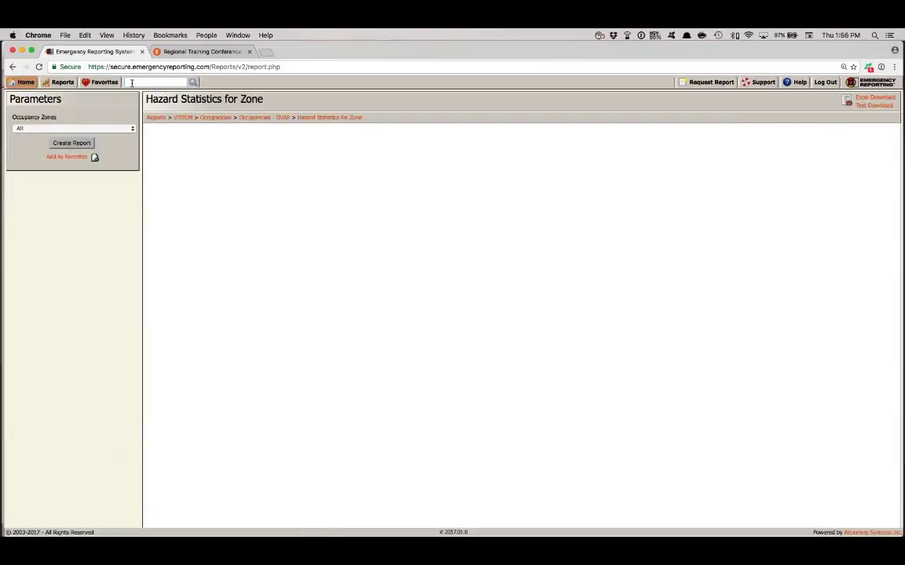
click(64, 146)
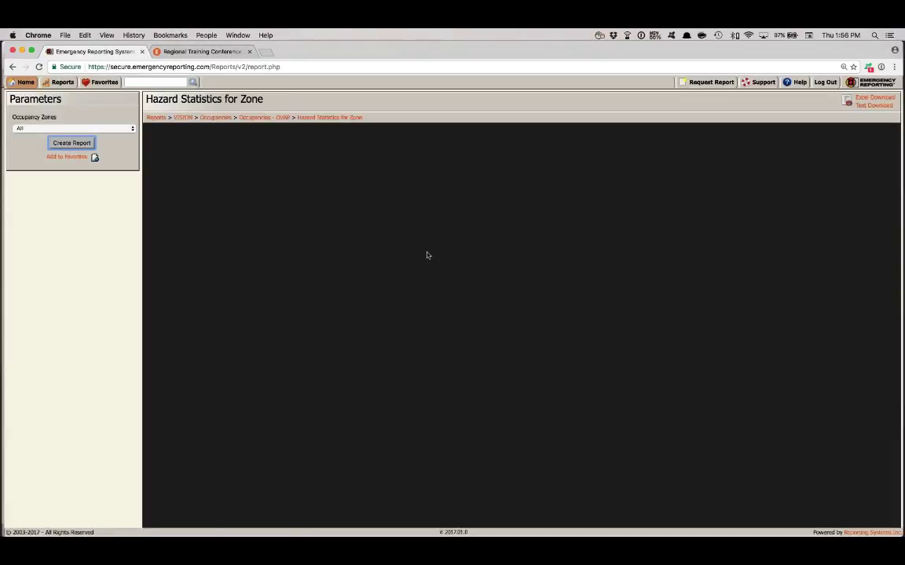
scroll(427, 255, down, 2)
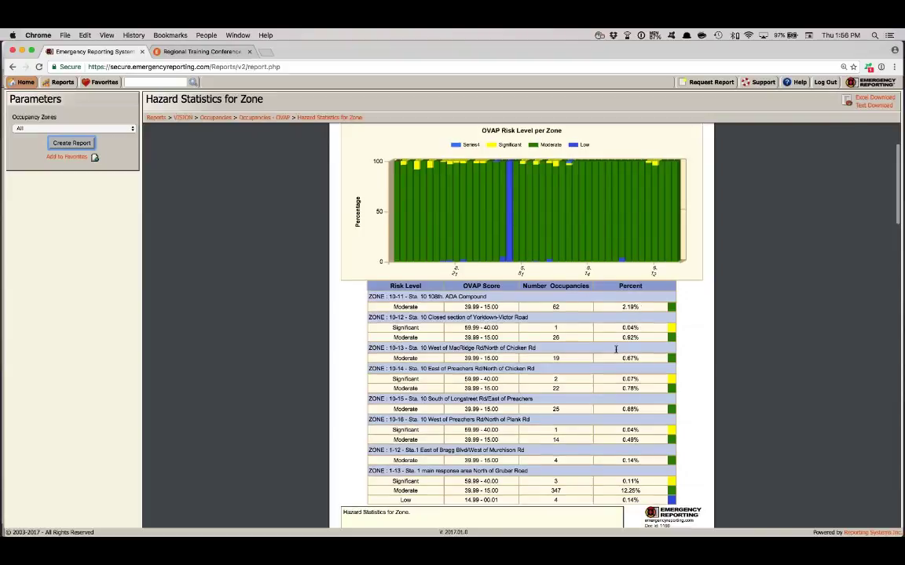
scroll(616, 350, down, 2)
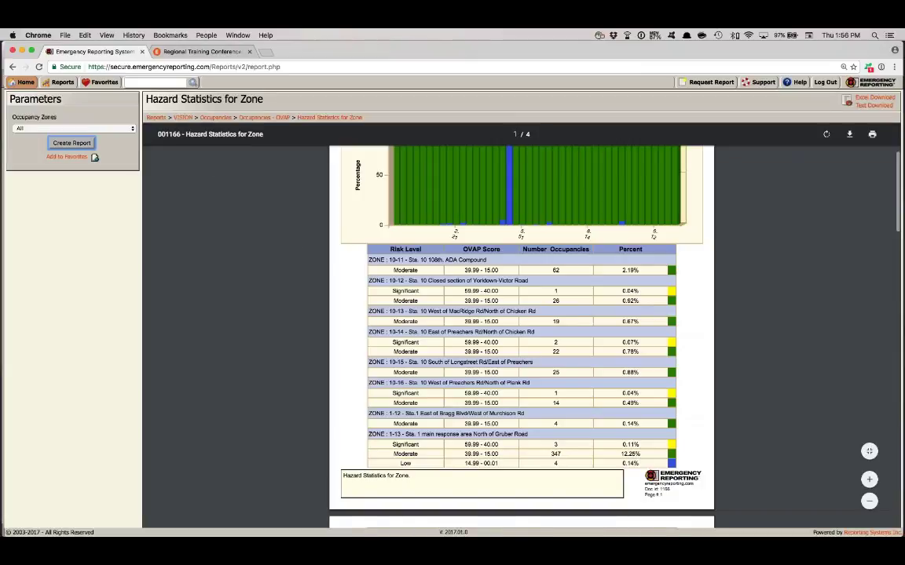
- Open report 1329, Occupancies with NO Prefire Plan, and enlarge it to examine the listed occupancies, addresses and zones
click(141, 82)
key(Return)
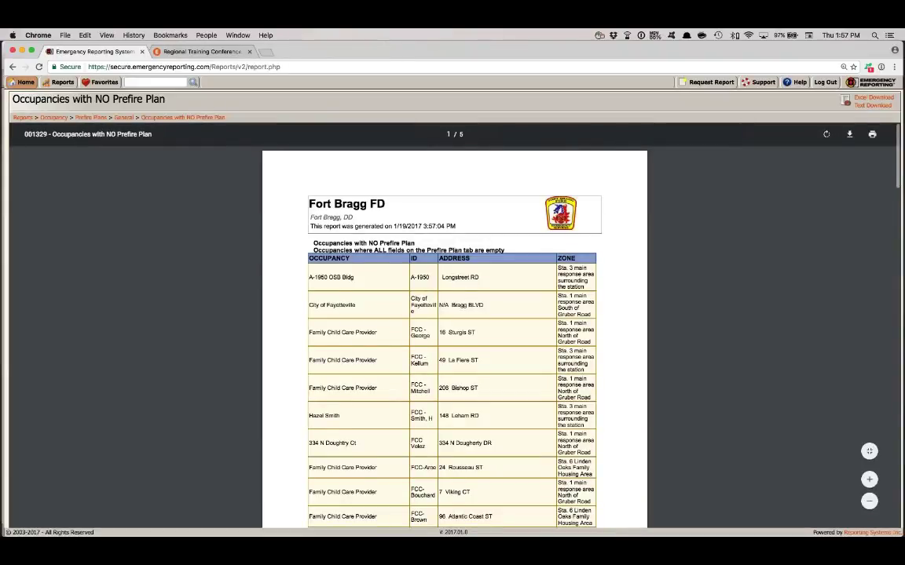
scroll(454, 338, down, 2)
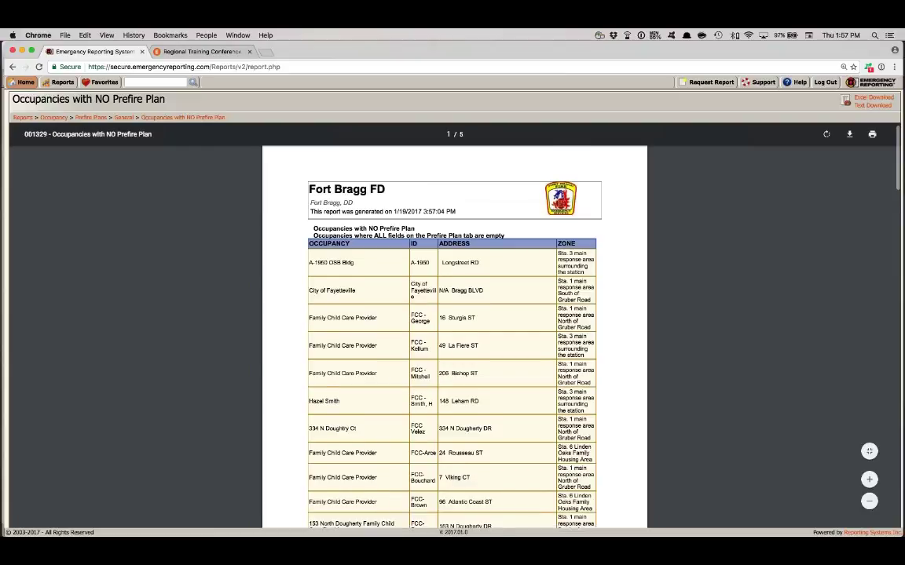
scroll(454, 337, down, 1)
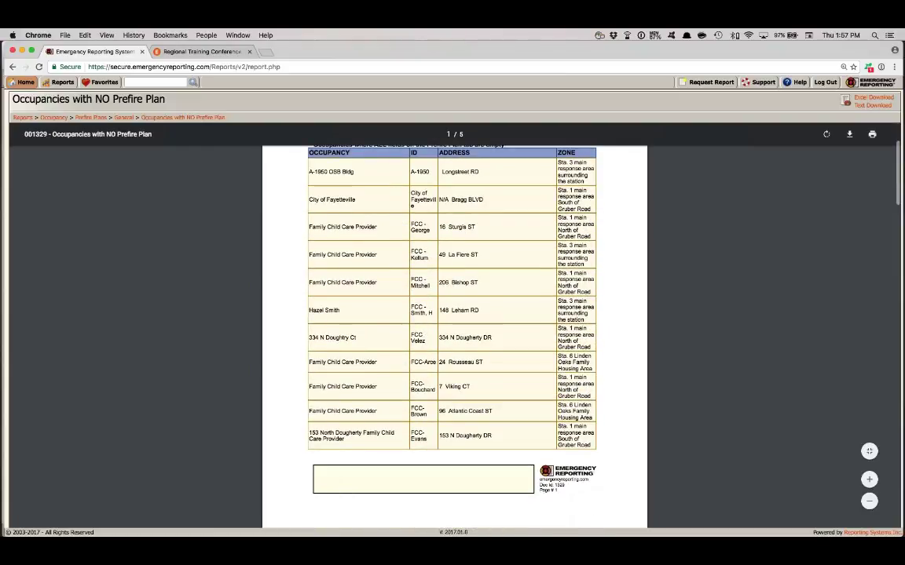
scroll(454, 337, down, 4)
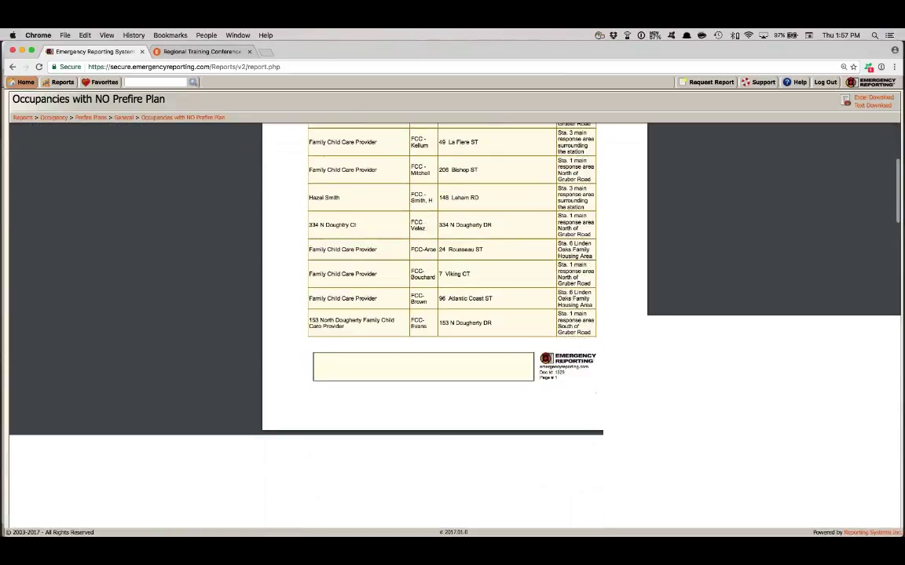
scroll(454, 338, down, 2)
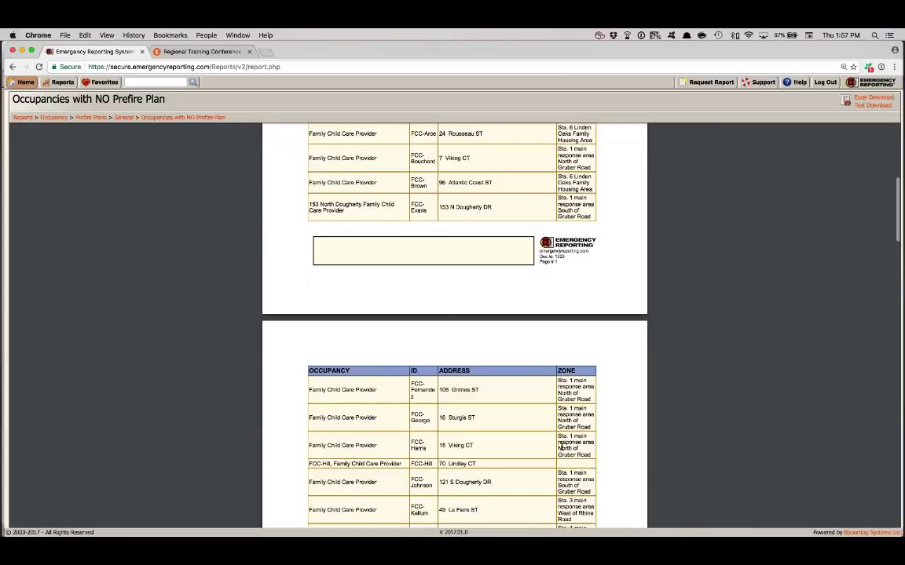
scroll(560, 449, down, 2)
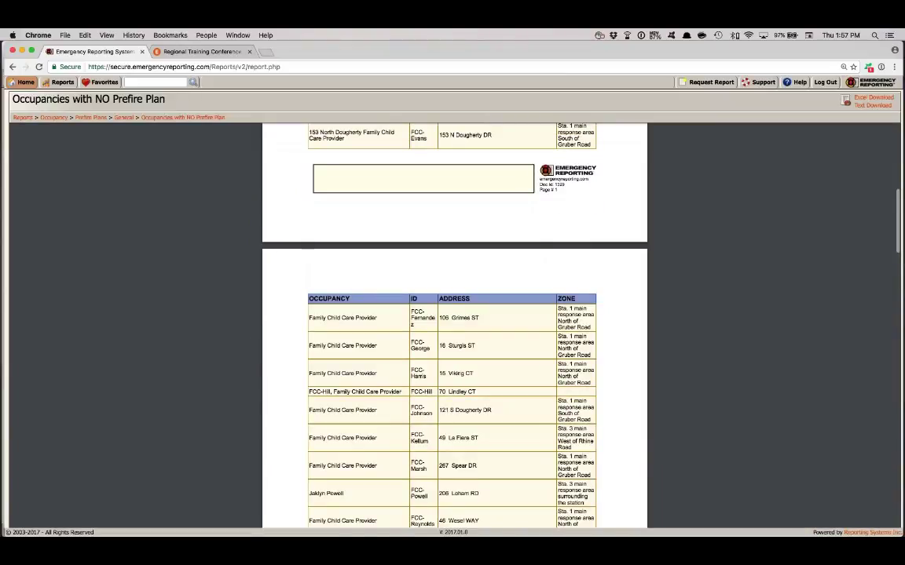
scroll(495, 383, up, 6)
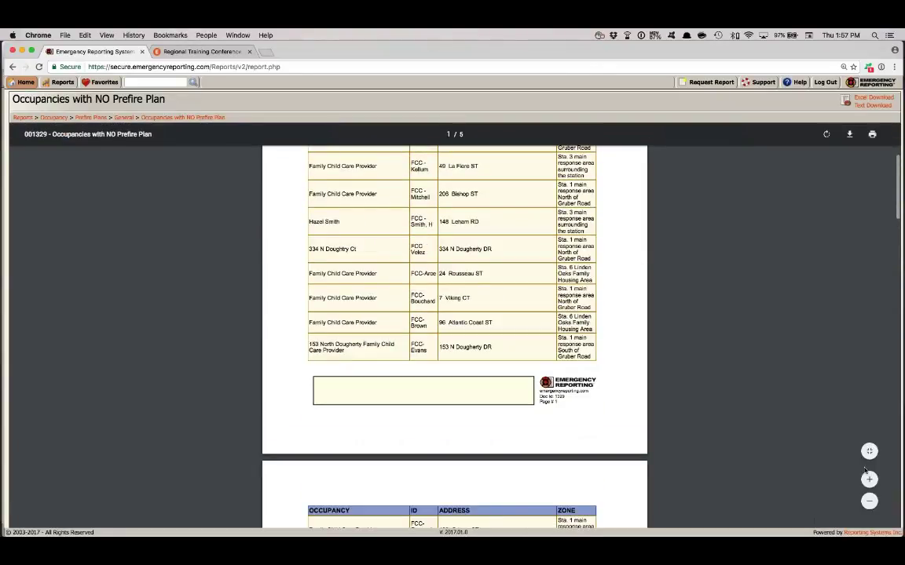
click(868, 479)
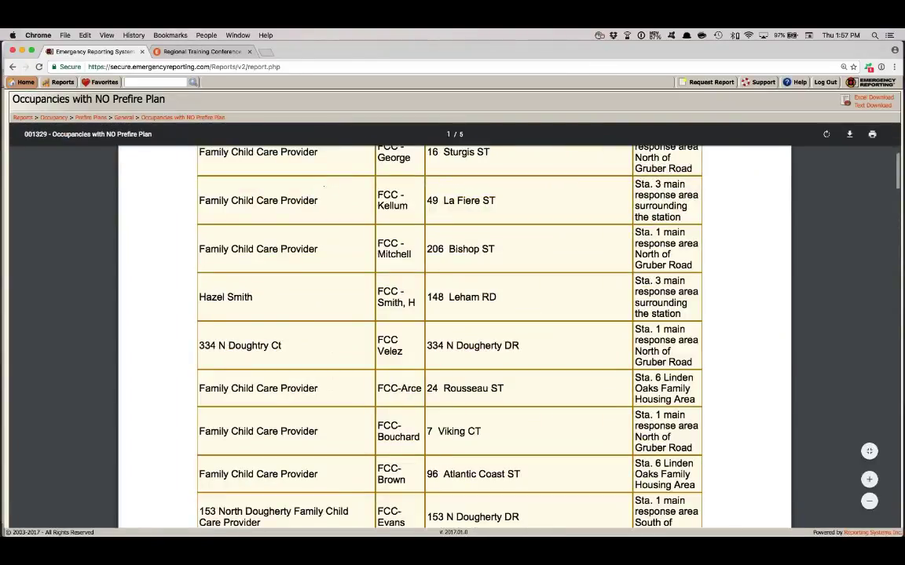
scroll(454, 330, down, 5)
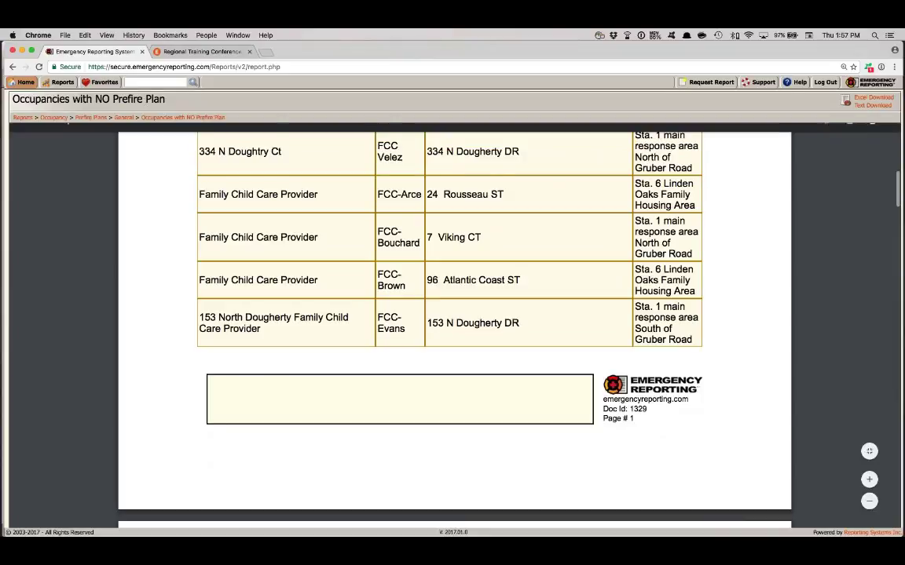
- Open report 1623, Code Hours Summary per Training Code For Date Range, and generate it for all training codes in 2017
click(163, 82)
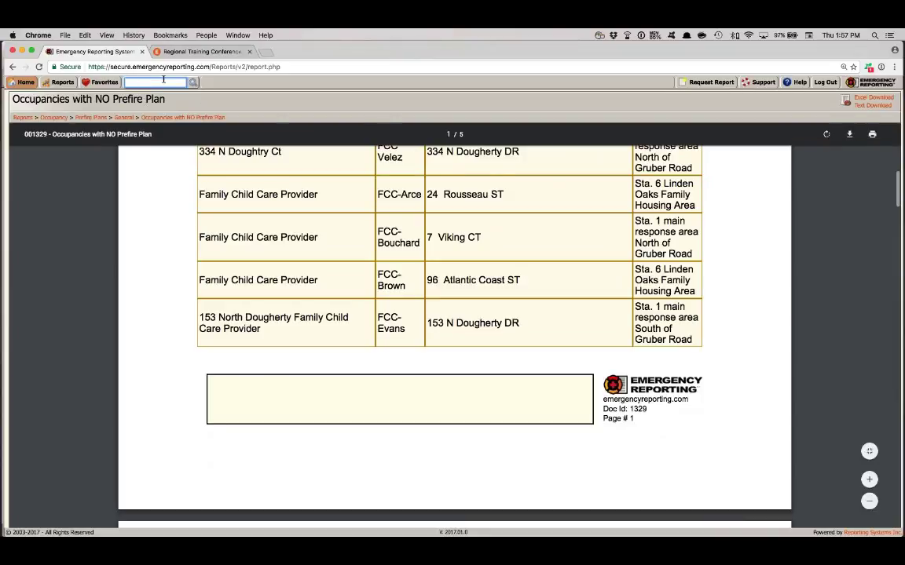
key(Return)
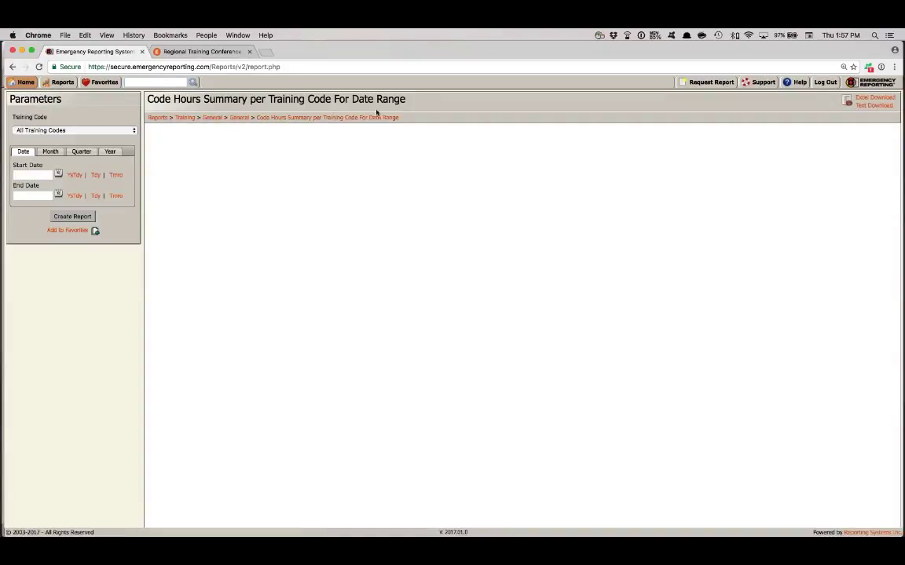
click(110, 151)
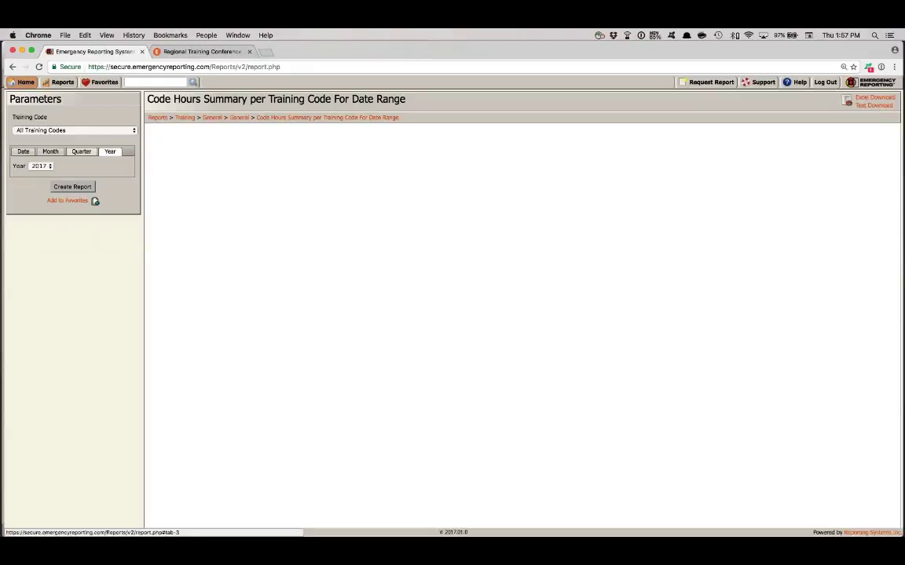
click(73, 187)
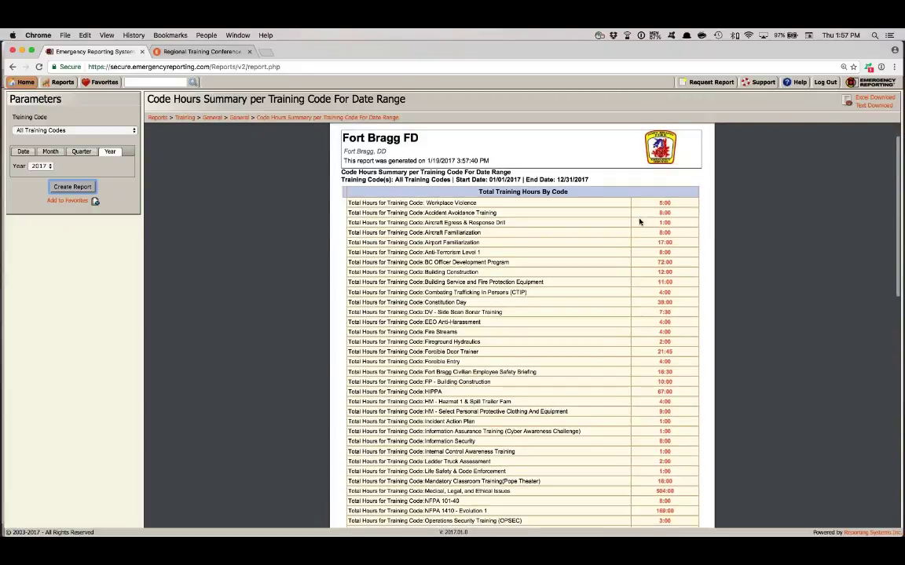
- Enlarge the training report and examine the total hours listed for each training code
scroll(639, 222, down, 3)
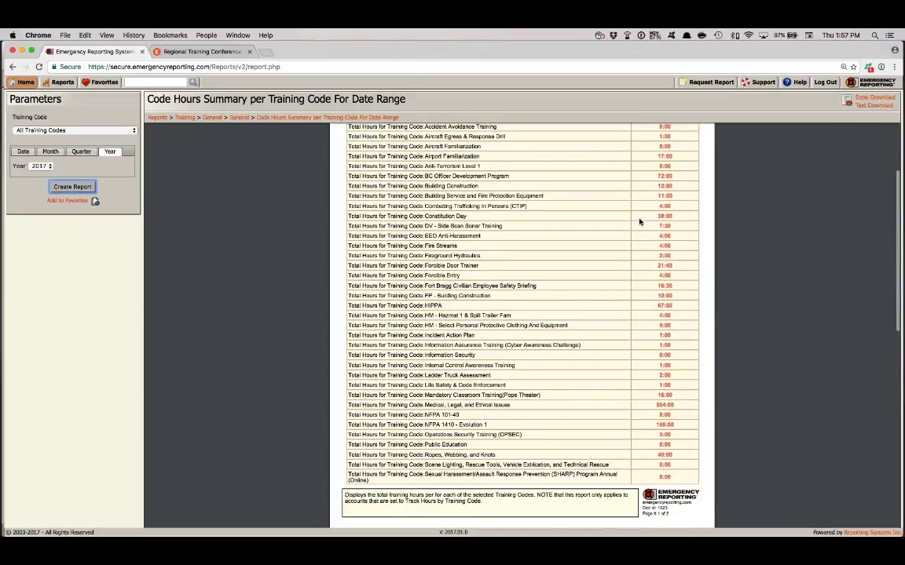
scroll(640, 223, down, 1)
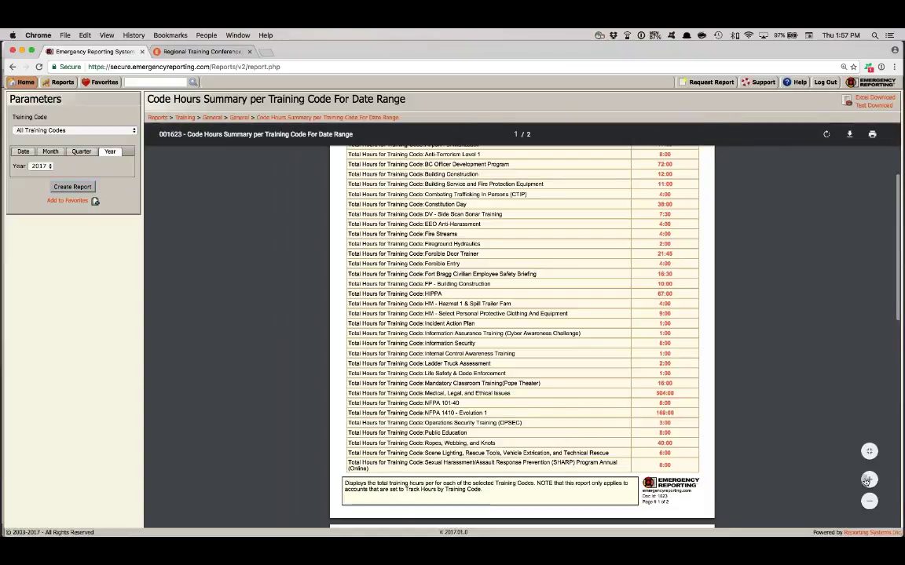
click(868, 480)
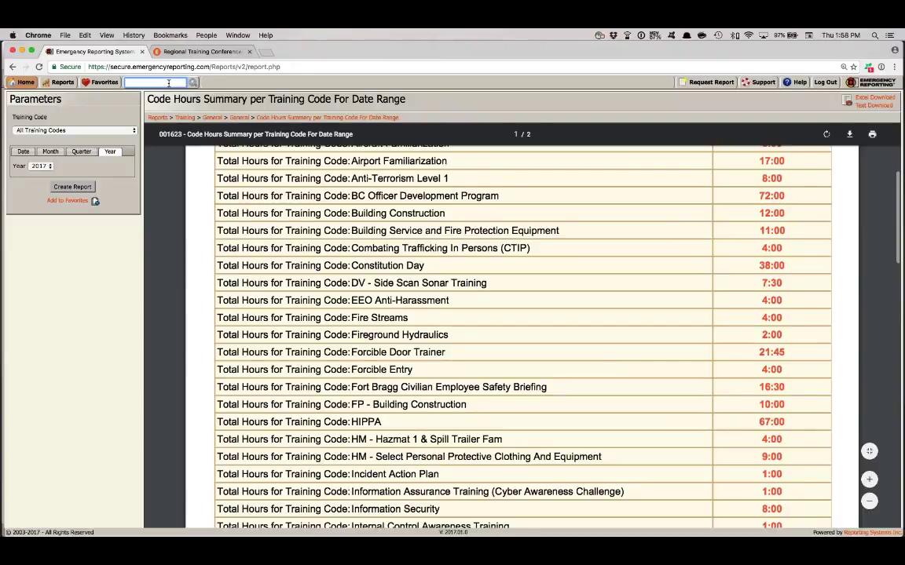
- Open report 1625, Count of Classes by Class Category, and generate it for 2016 with both passed and failed classes
text(623)
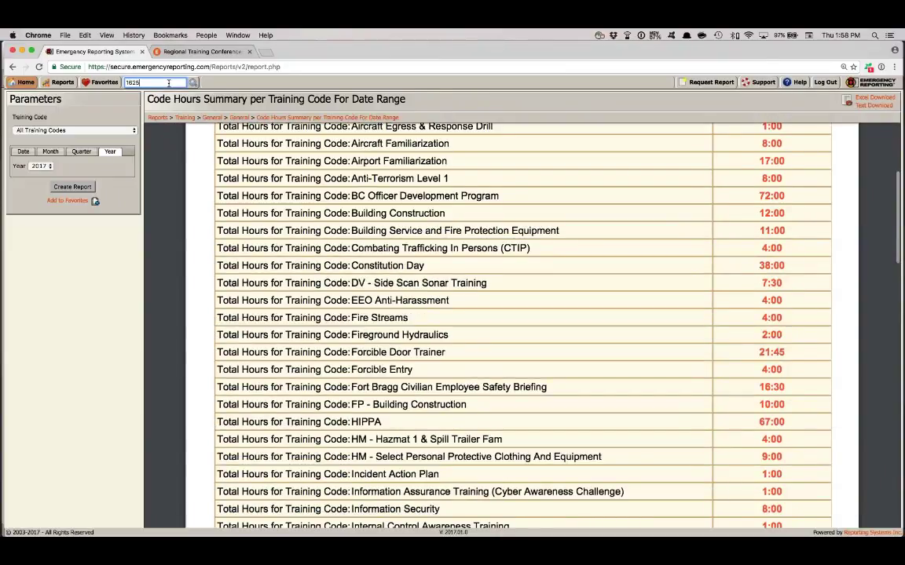
key(Return)
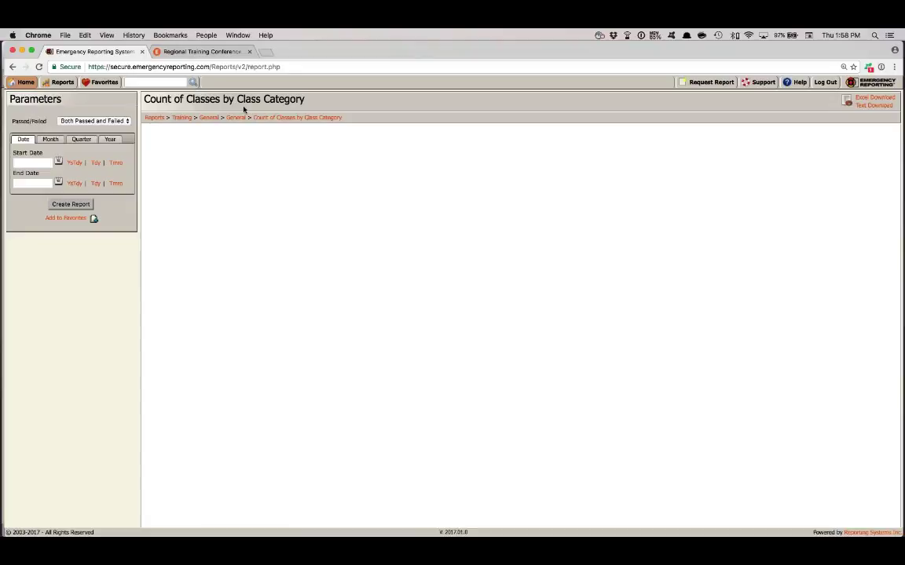
click(110, 139)
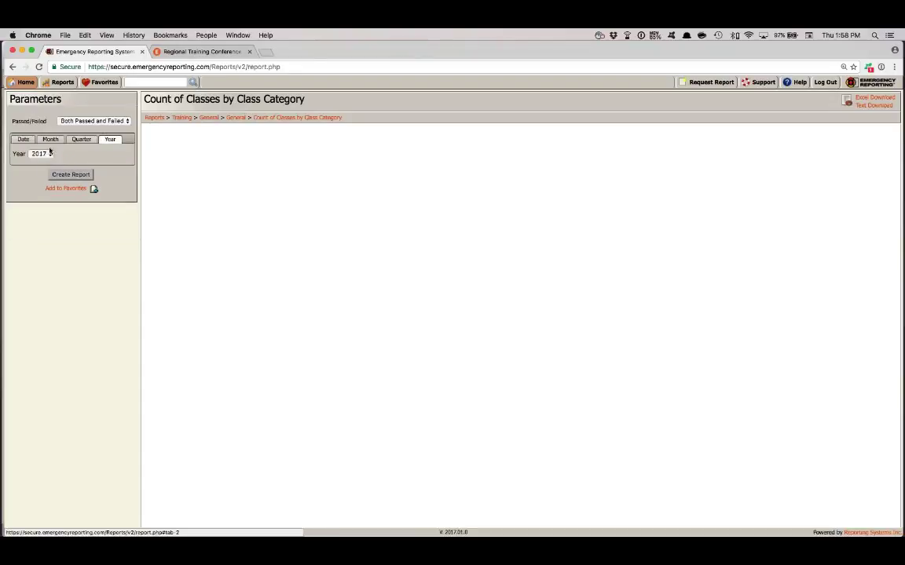
click(49, 154)
click(39, 161)
click(70, 174)
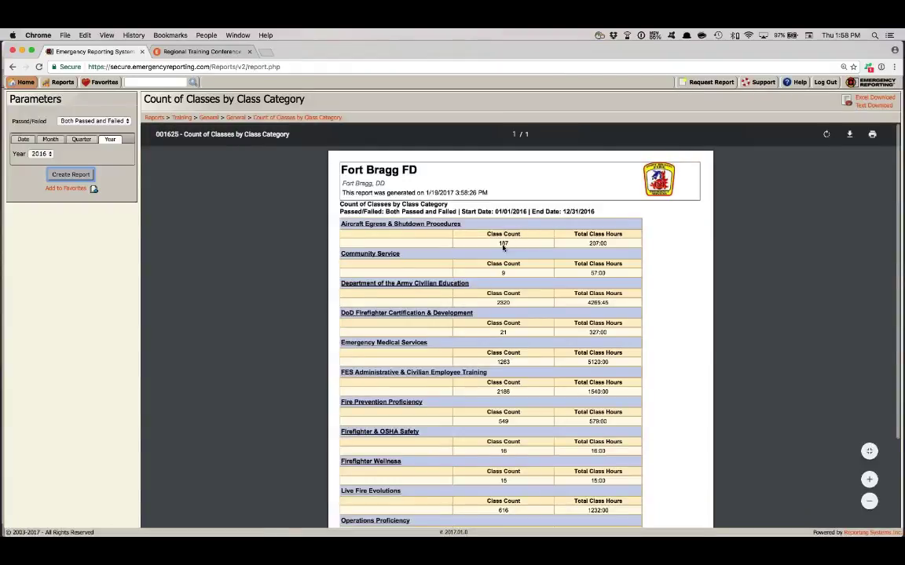
- Examine the class count and total class hours for each category, including the grand totals
scroll(407, 277, down, 2)
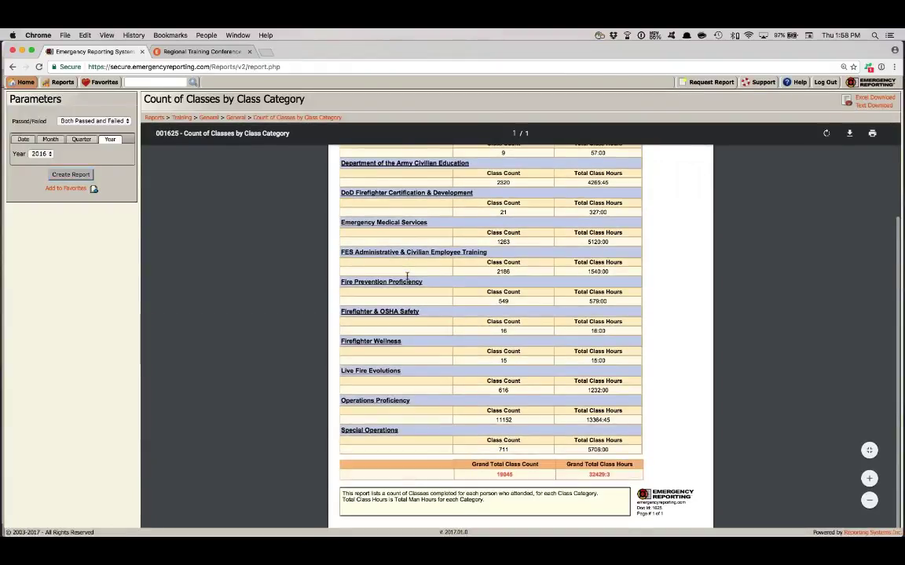
scroll(408, 275, up, 2)
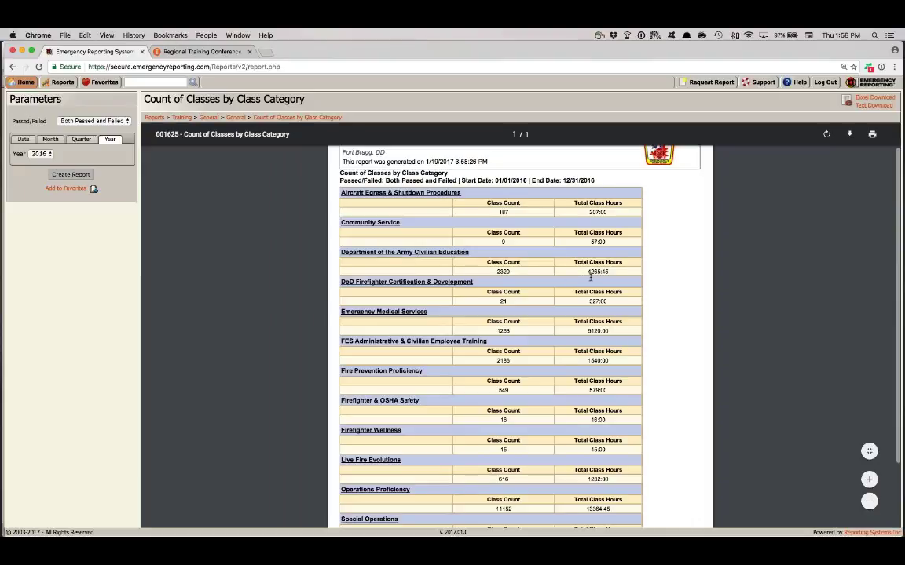
scroll(590, 277, down, 3)
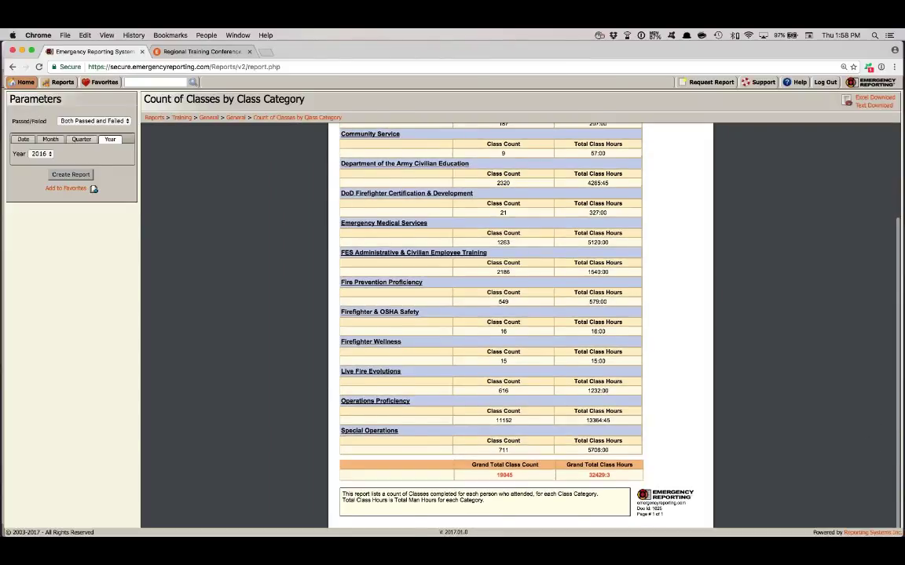
scroll(517, 481, up, 3)
scroll(516, 481, down, 3)
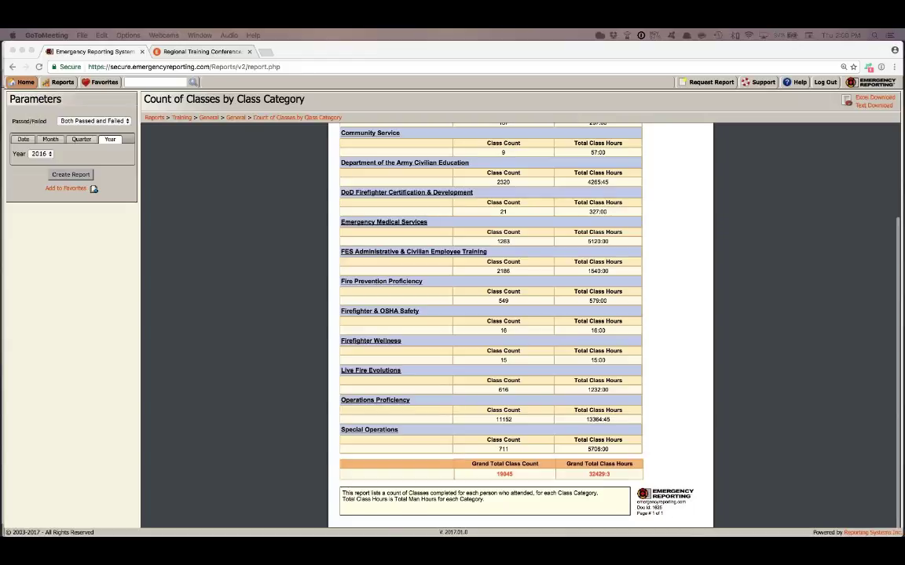
- Switch to the Annual Reports JOB AID document in Word and review its list of modules, document IDs and report titles
key(super+Tab)
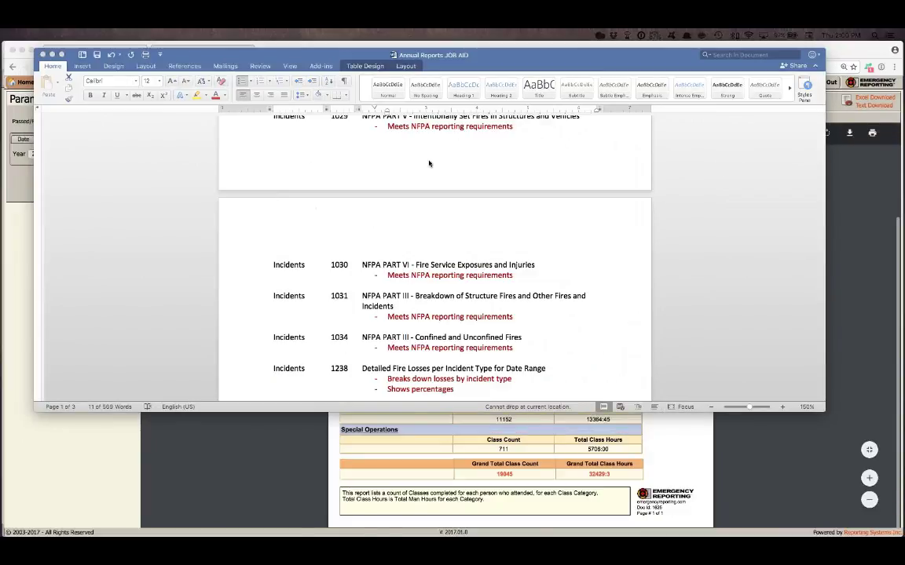
scroll(428, 162, down, 1)
scroll(428, 162, up, 10)
scroll(428, 162, down, 2)
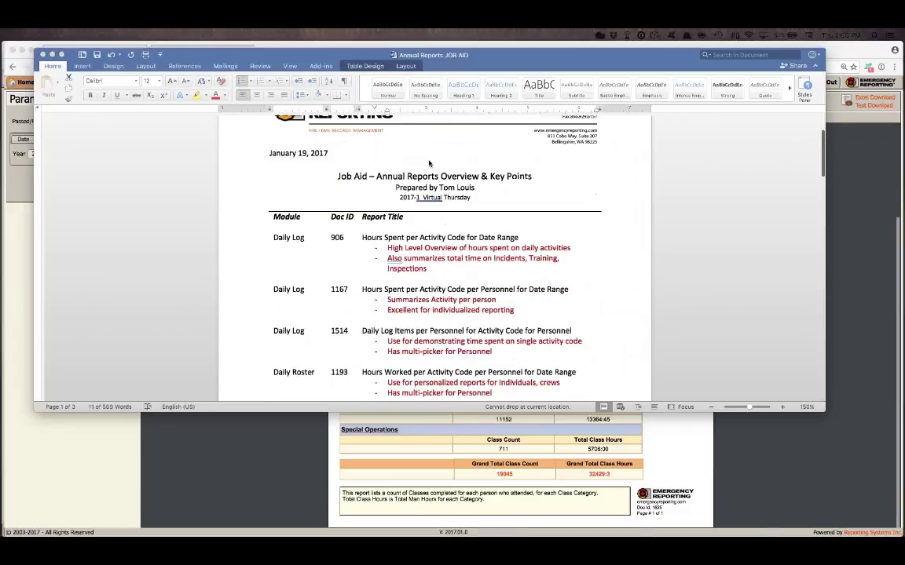
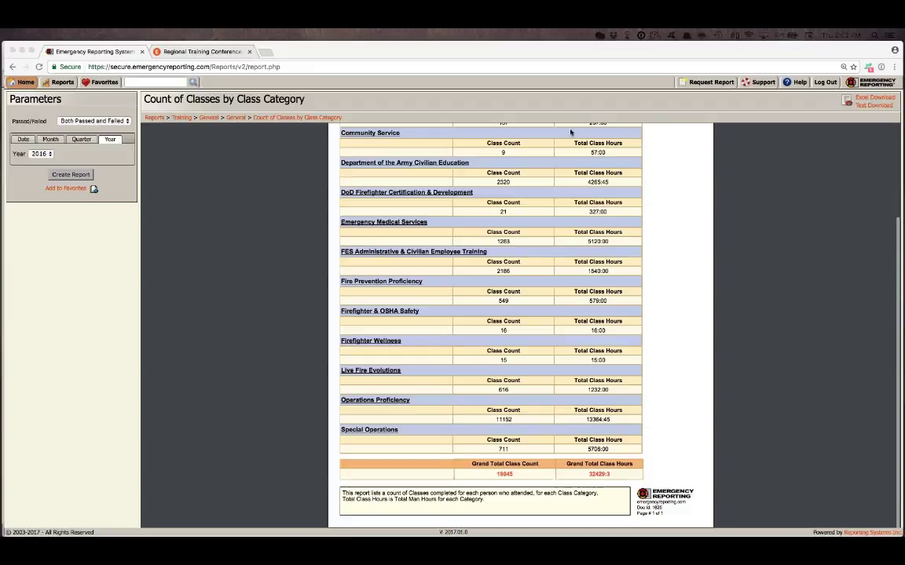
- Open report 1031, PART III - Breakdown of Structure Fires and Other Fires and Incidents, and try to generate it for 2016
click(144, 84)
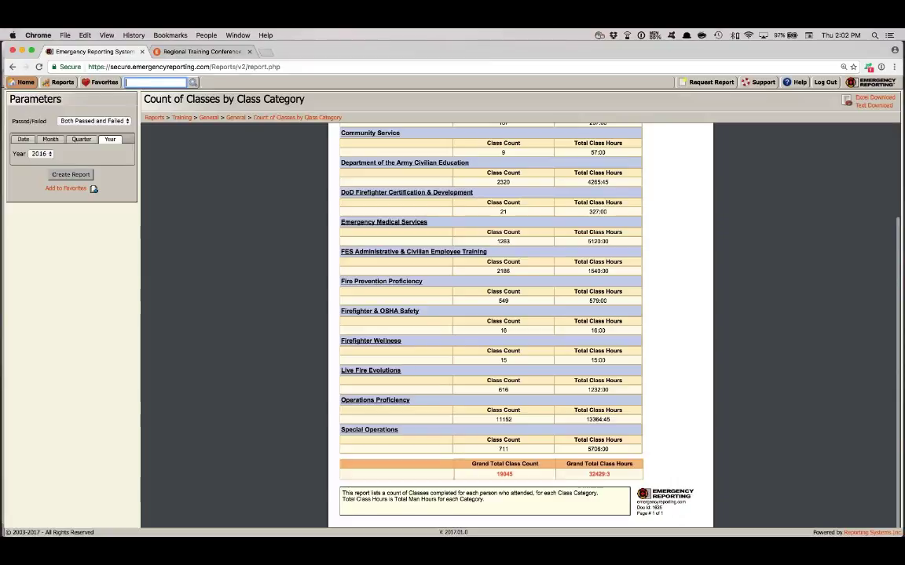
text(1031)
key(Return)
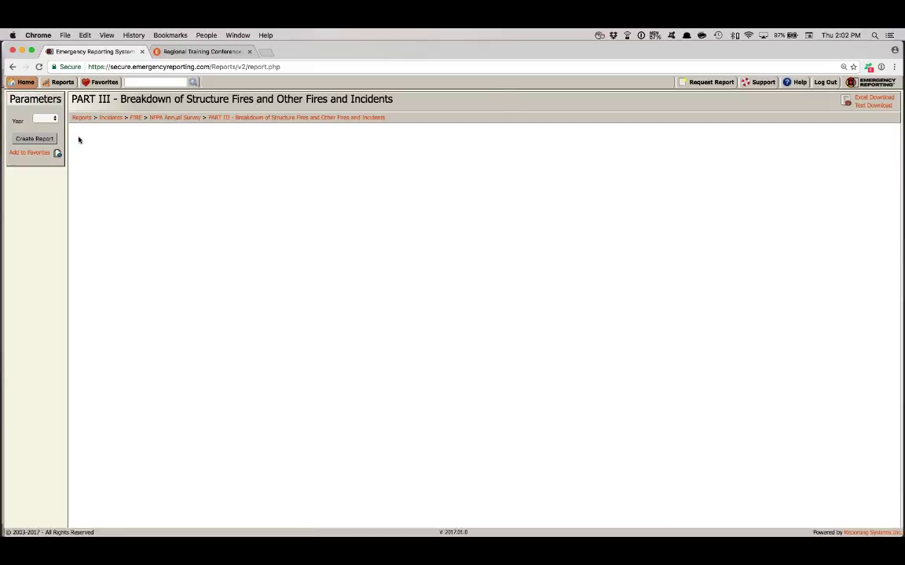
click(52, 119)
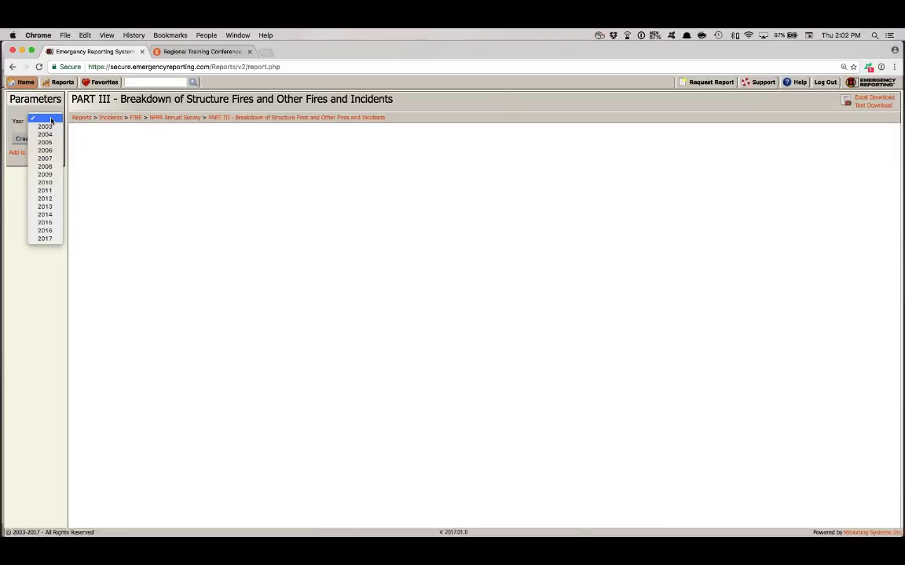
click(46, 234)
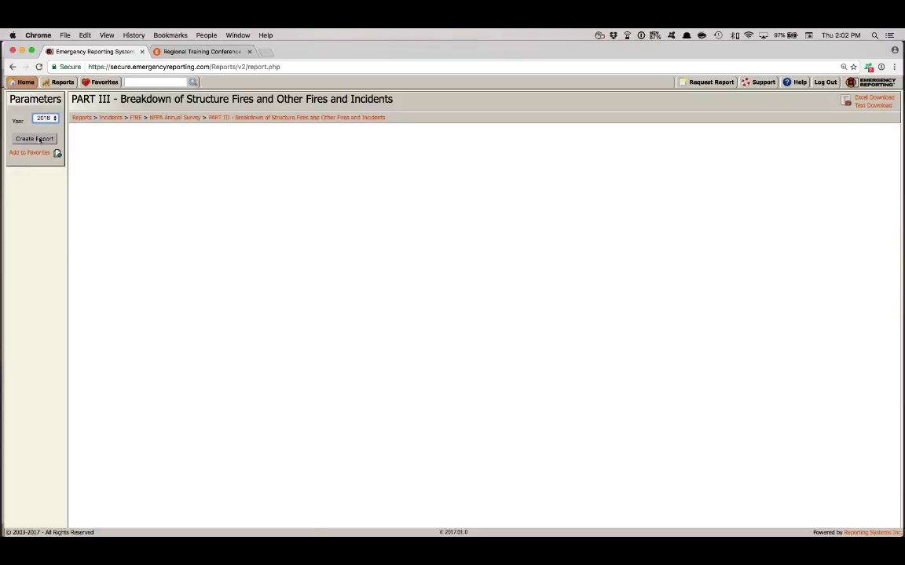
click(40, 140)
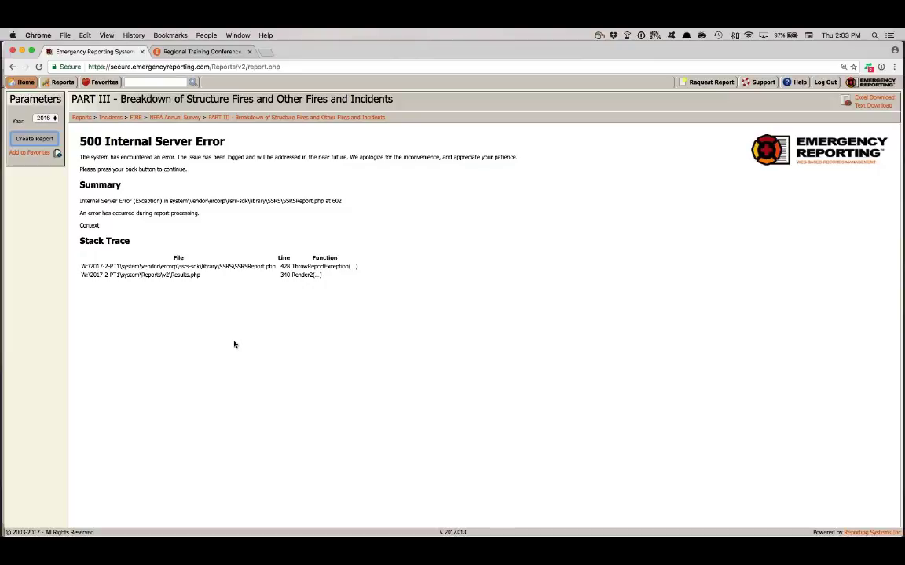
- Log out of the current account and sign back in with the username and password saved for the Training Demo login
click(826, 87)
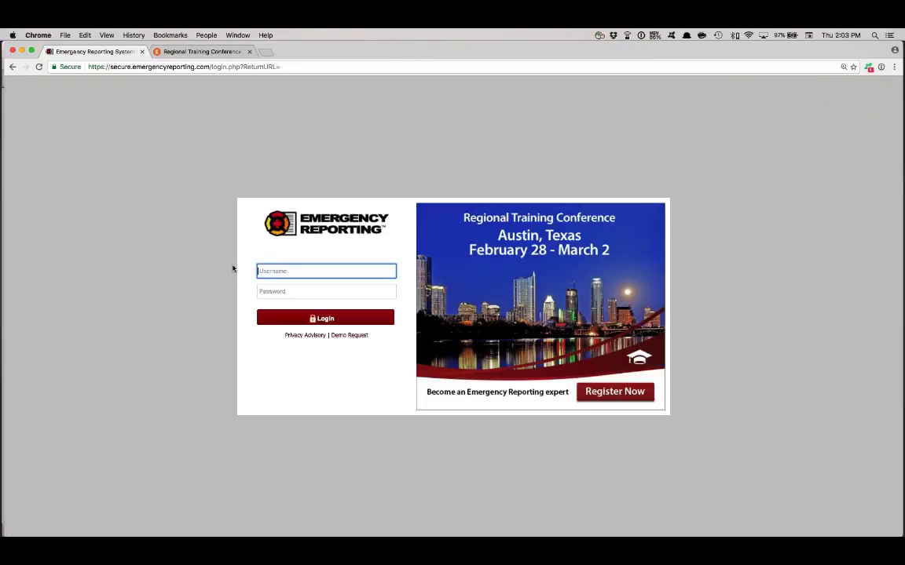
right_click(281, 271)
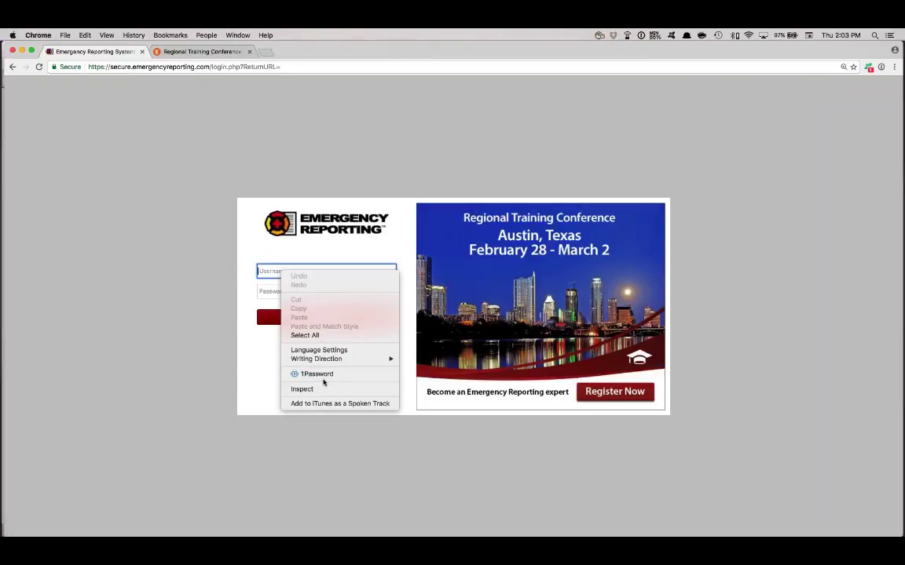
click(318, 375)
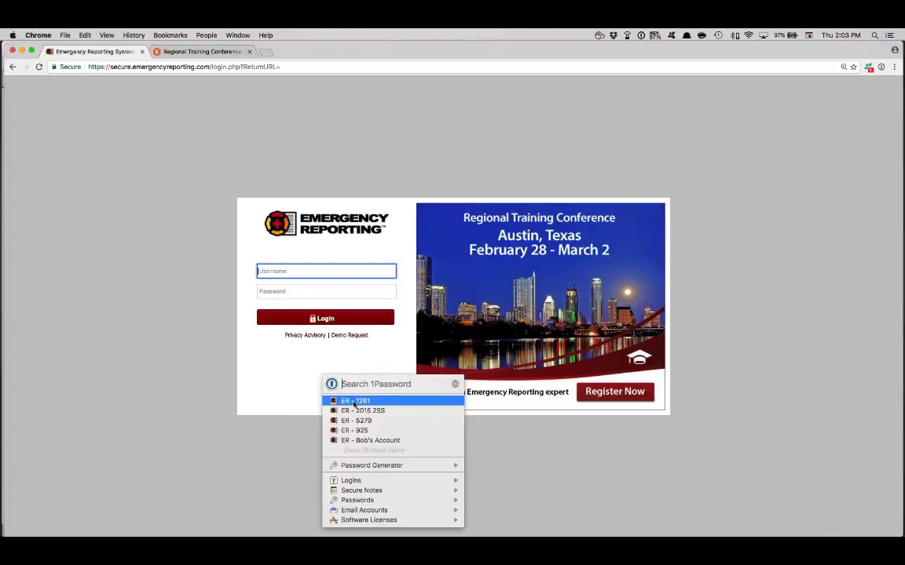
click(372, 451)
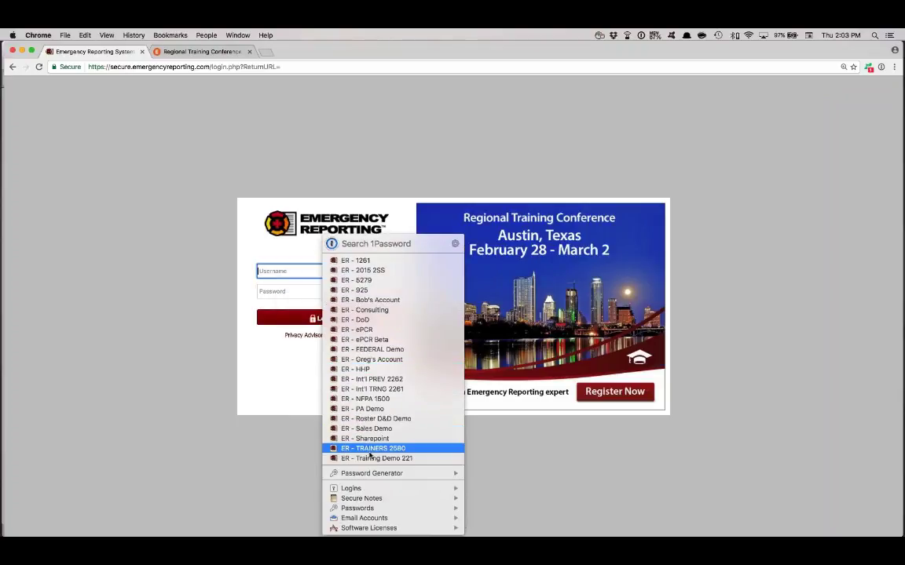
click(369, 459)
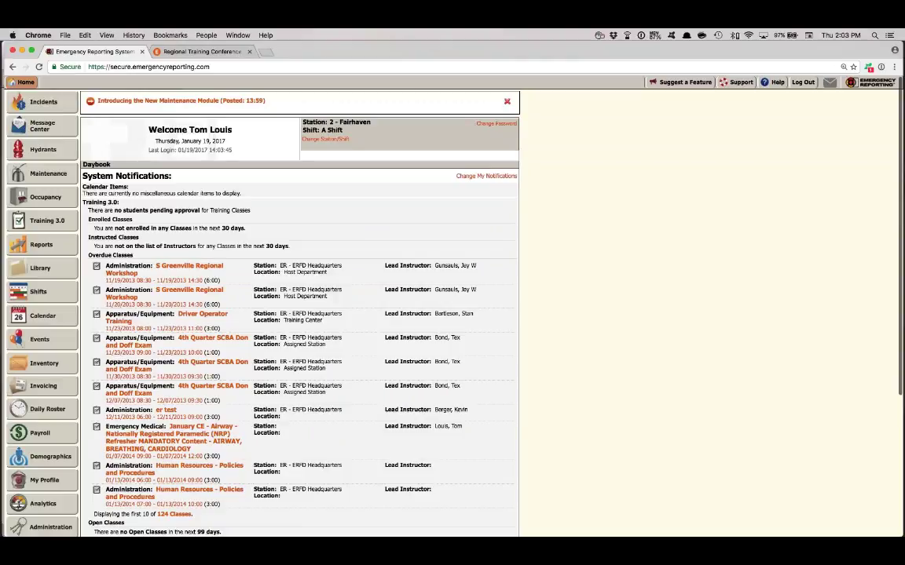
- Open the list of open rosters in the Daily Roster module and sort it by date, newest first
key(super+equal)
key(super+equal)
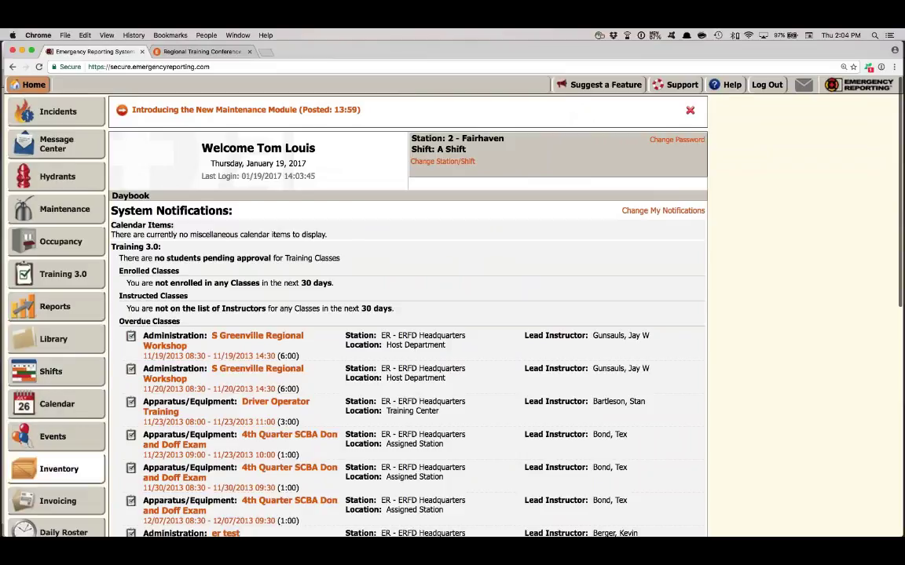
scroll(77, 510, down, 2)
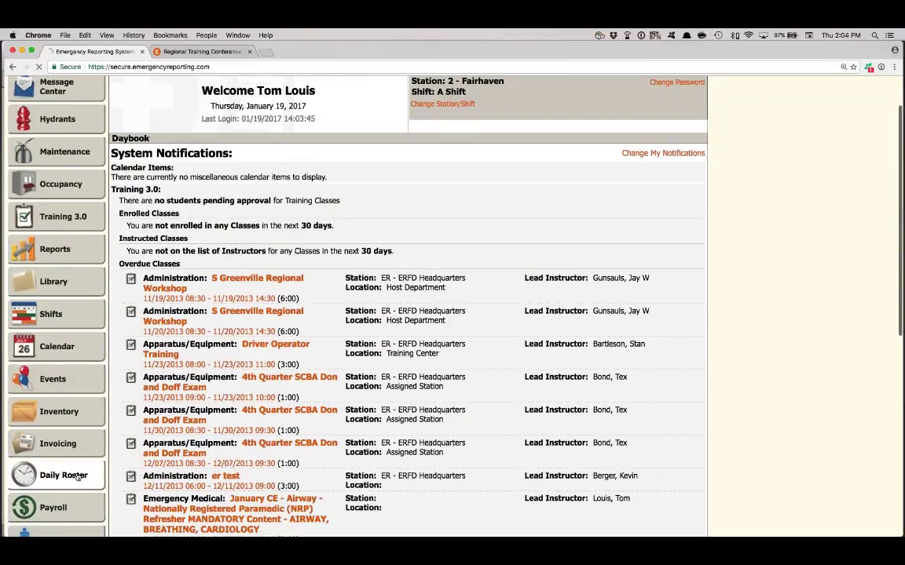
click(77, 477)
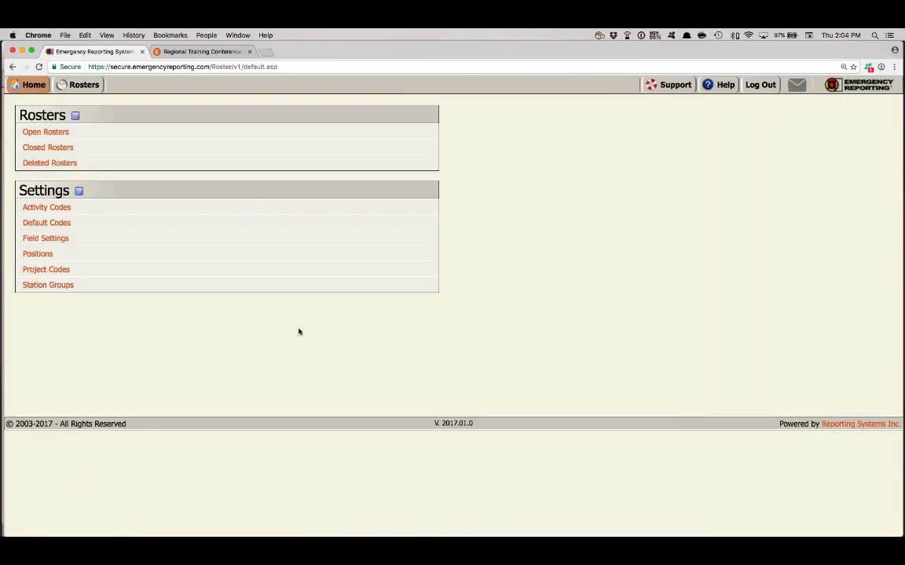
click(57, 134)
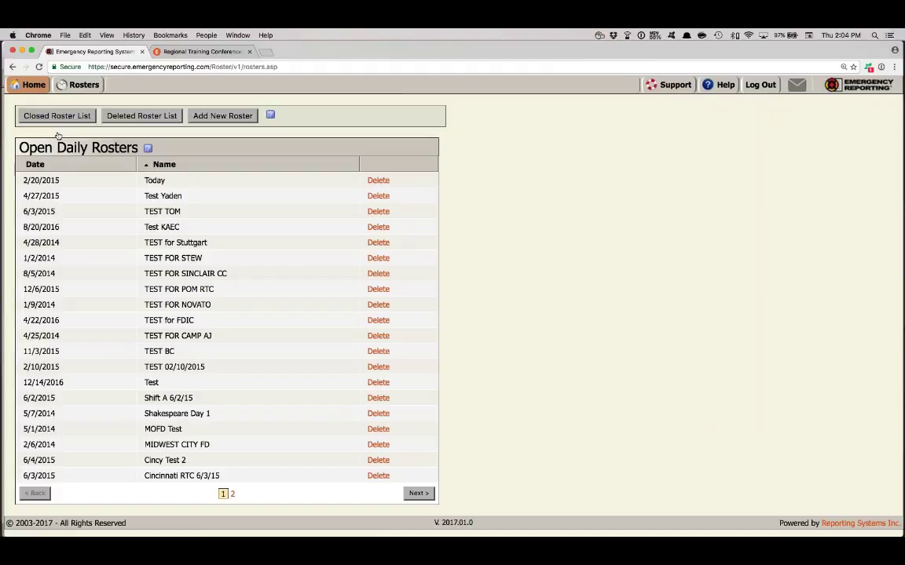
click(66, 170)
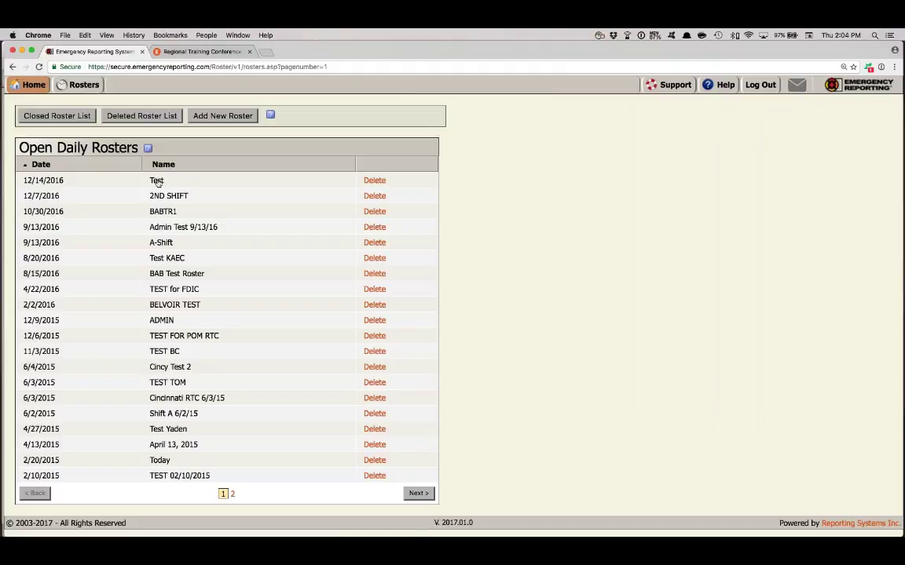
- Add a new daily roster and name it TEST FOR VTH 2017 01 19
click(224, 117)
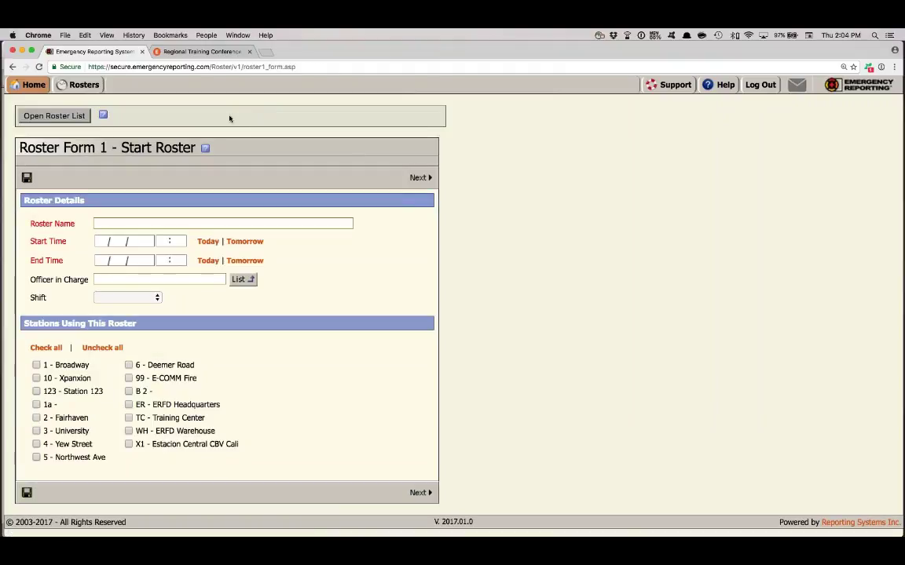
click(101, 223)
text(TRST)
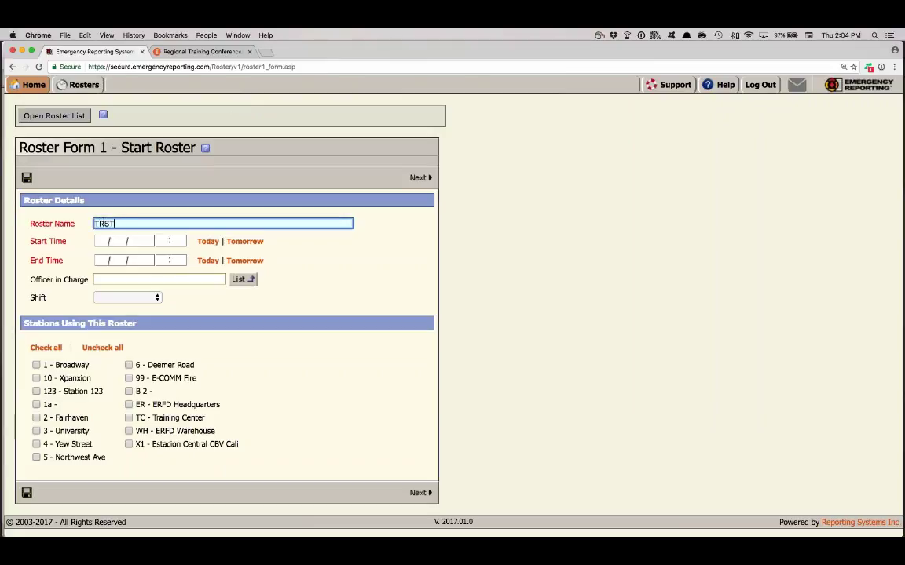
key(BackSpace)
text(EST FOR VTH 2017 01 )
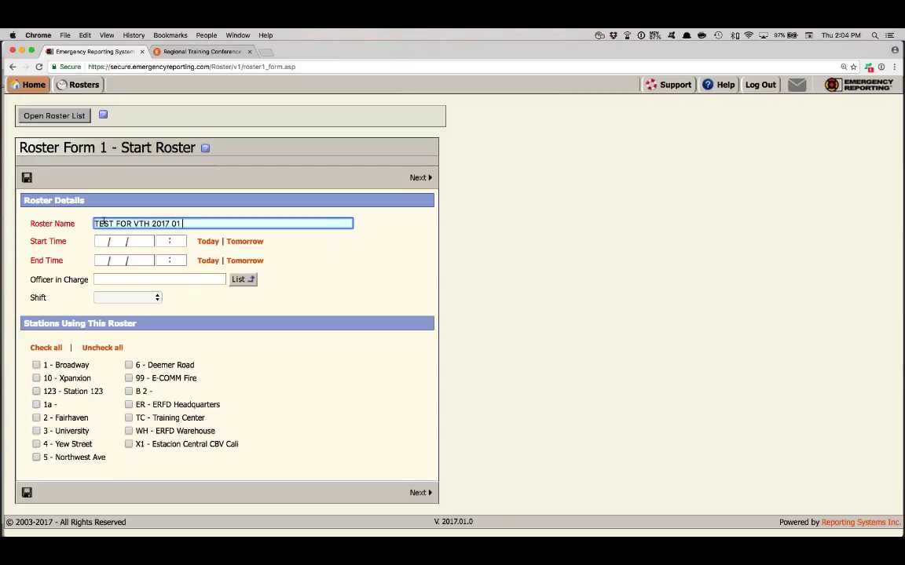
text(19)
- Set the roster's start time to 01/19/2017 08:00 and its end time to 01/20/2017 08:00
click(209, 241)
click(245, 261)
click(163, 241)
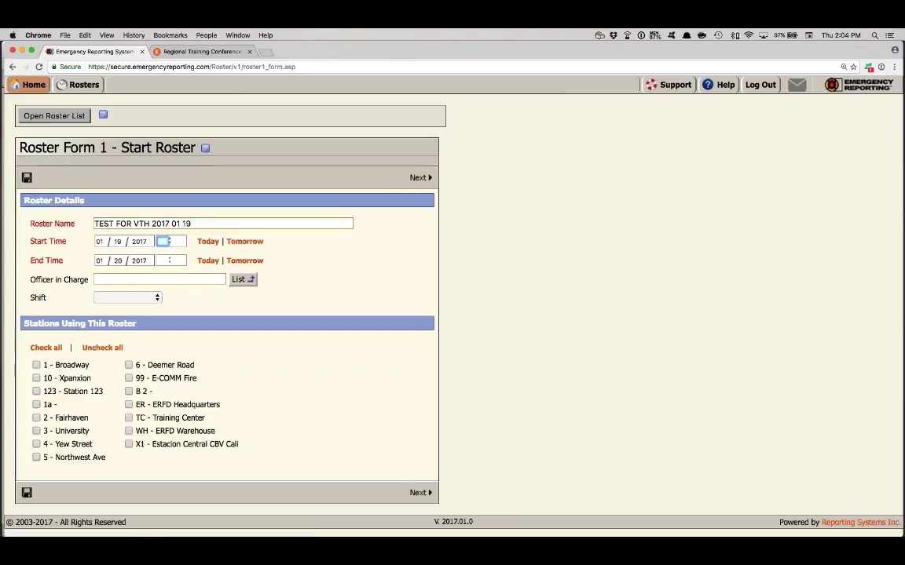
text(0800)
click(99, 261)
click(161, 260)
text(0800)
- Assign the roster to C Shift, include all stations, and continue to the roster apparatus form
click(156, 299)
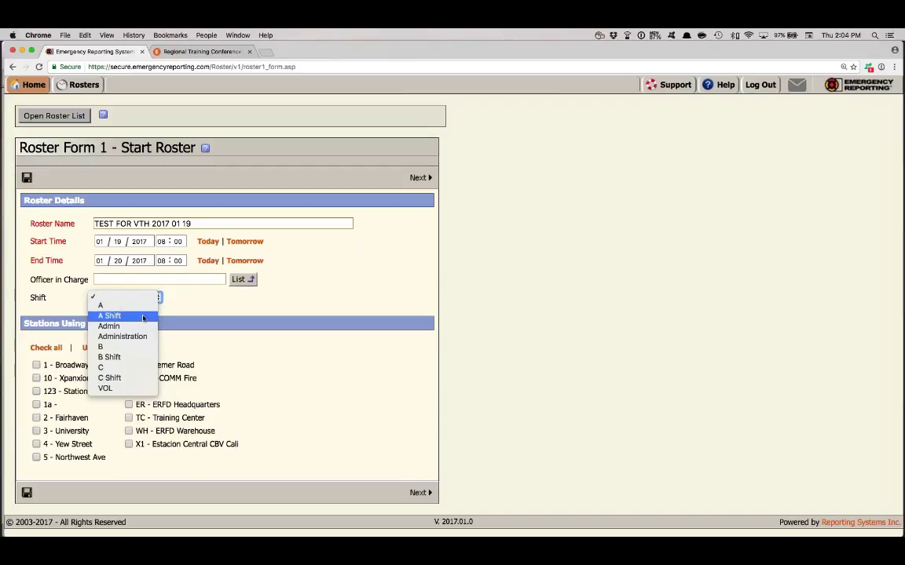
click(143, 317)
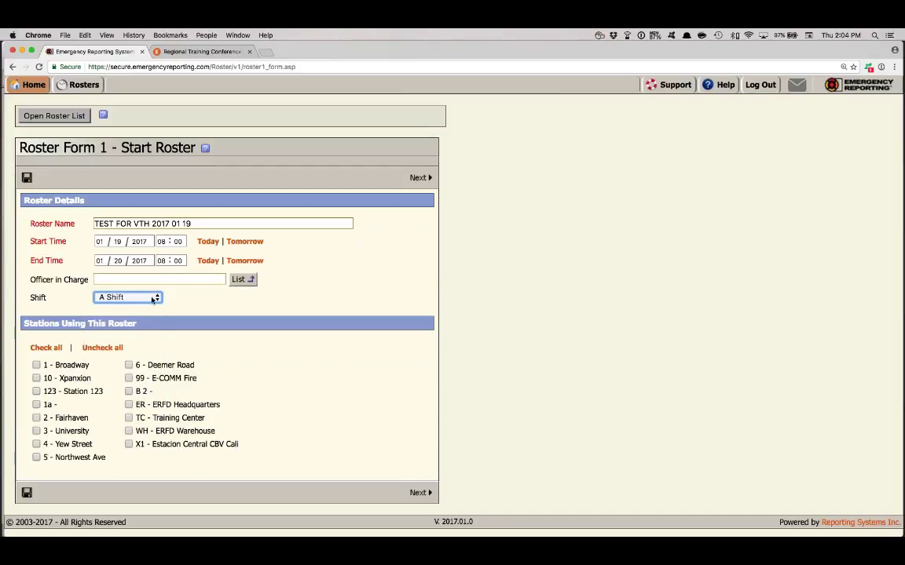
click(132, 297)
click(139, 360)
click(44, 348)
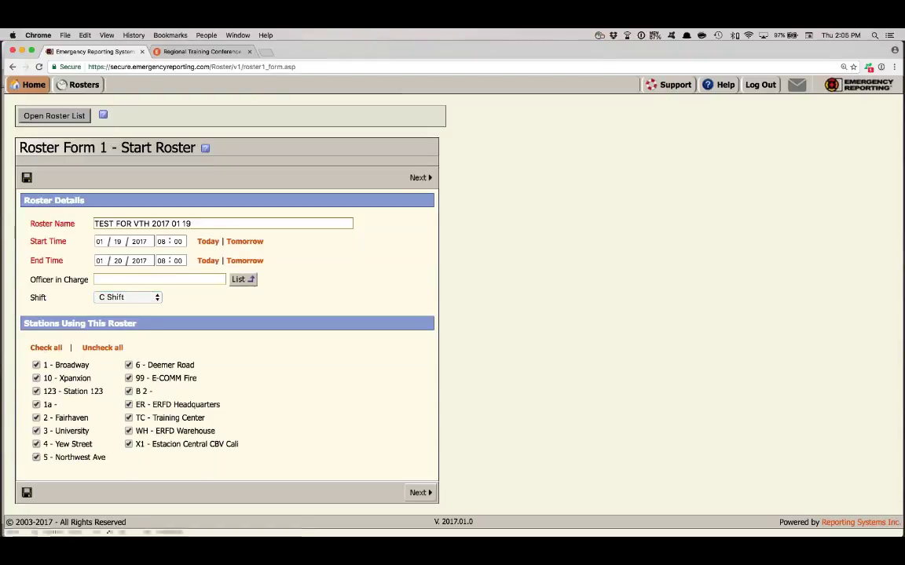
click(417, 493)
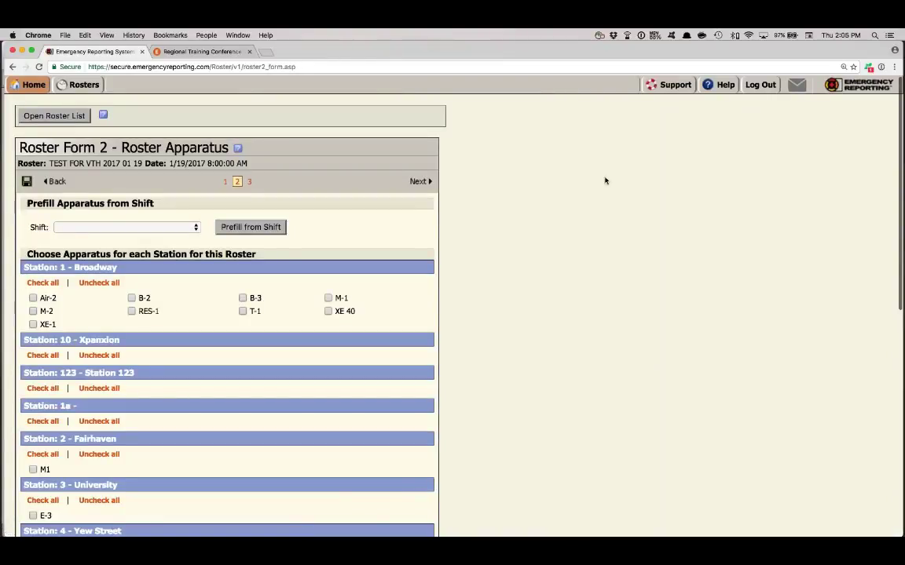
- Choose apparatus B-2 and RES-1 for Station 1 - Broadway and finish the roster without assigning personnel
click(192, 227)
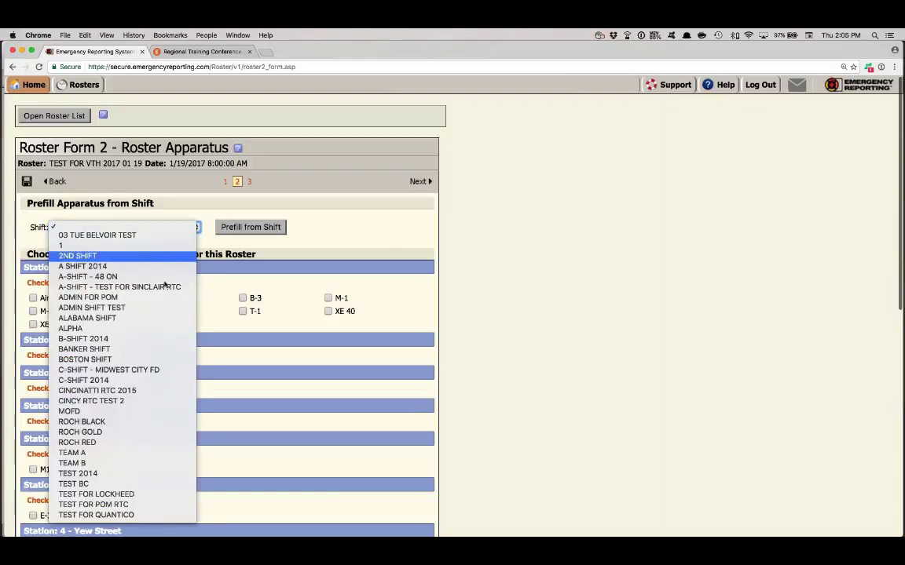
click(280, 297)
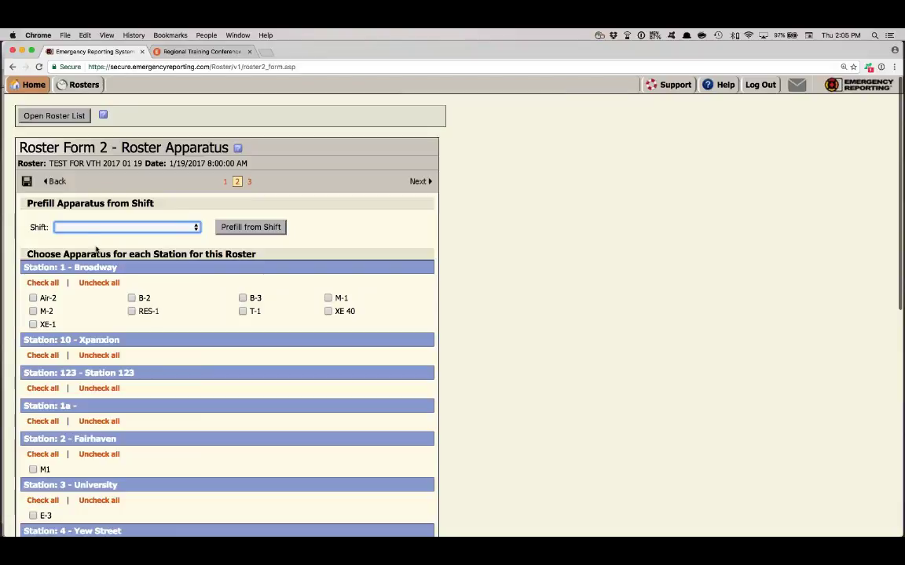
click(131, 298)
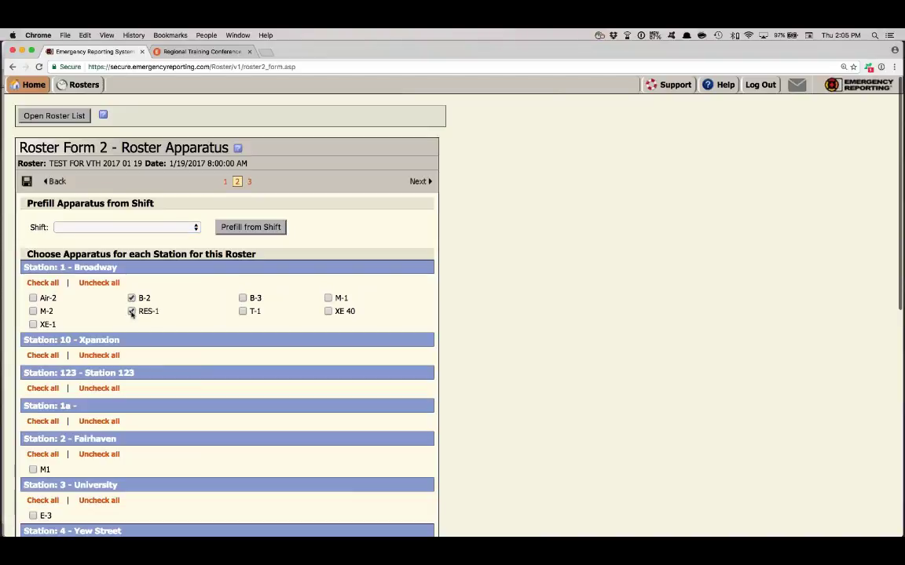
scroll(132, 330, down, 3)
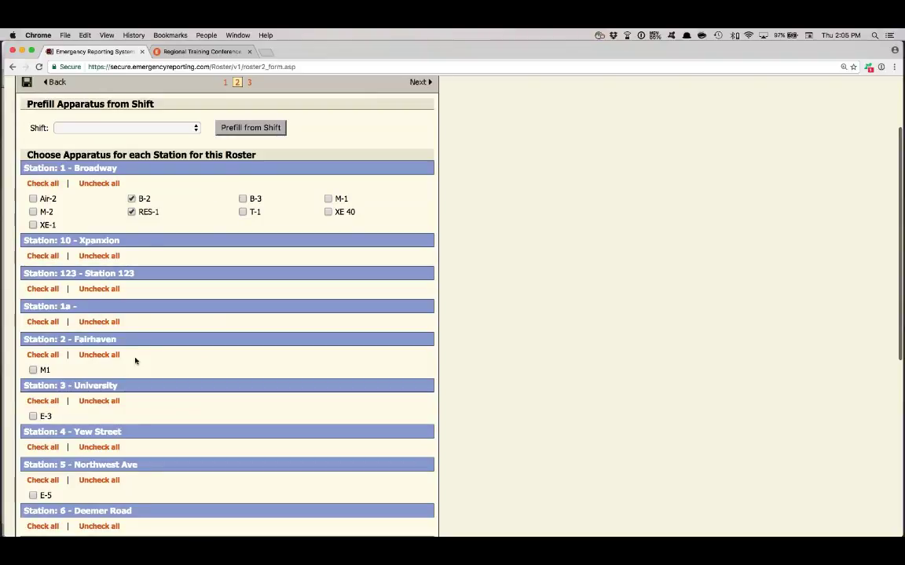
scroll(137, 363, up, 3)
click(418, 181)
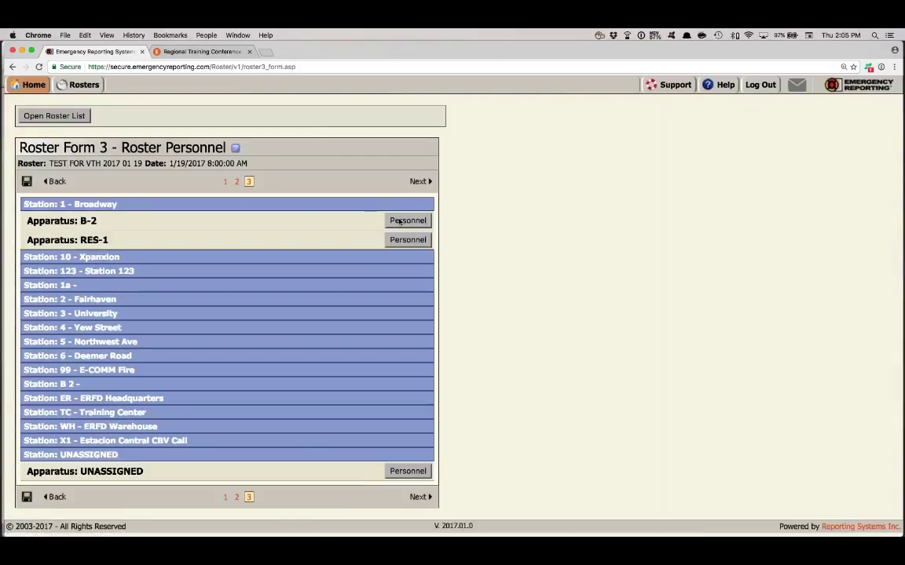
click(418, 181)
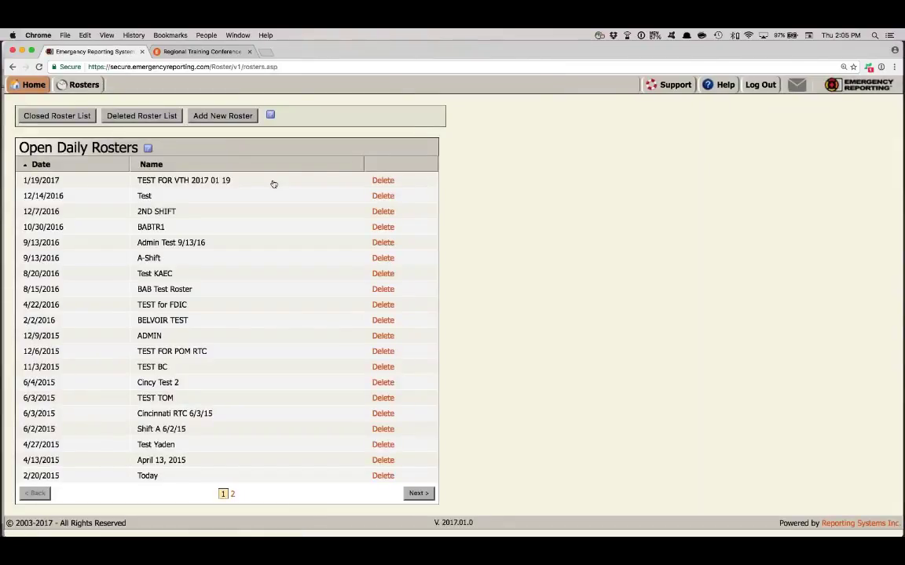
- Open the roster TEST FOR VTH 2017 01 19 and choose an ER Training Specialist as a new person on apparatus B-2
click(274, 182)
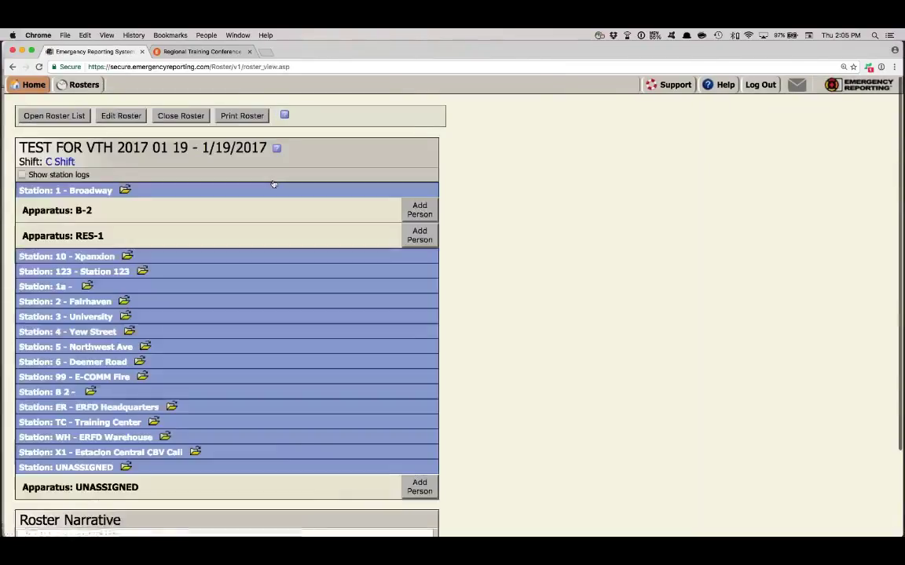
click(430, 212)
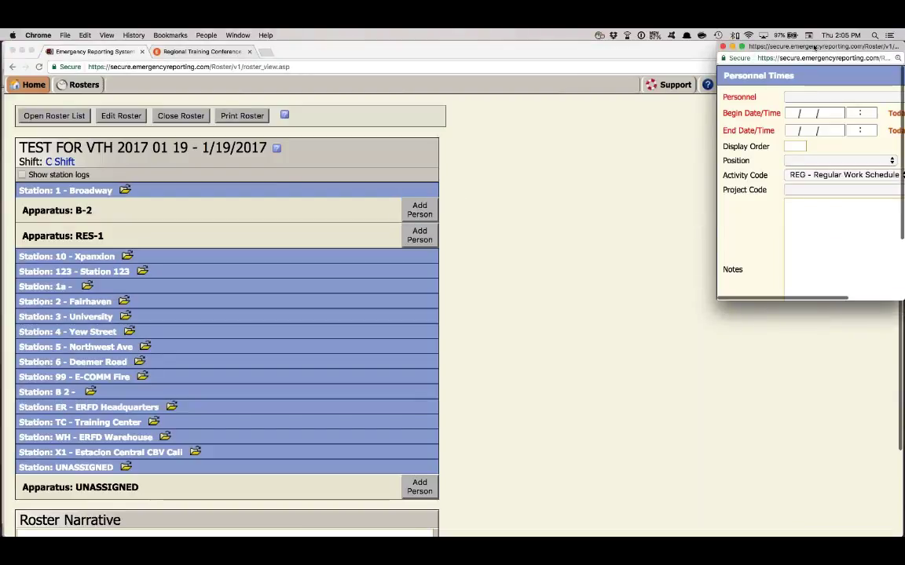
drag(814, 49, 492, 63)
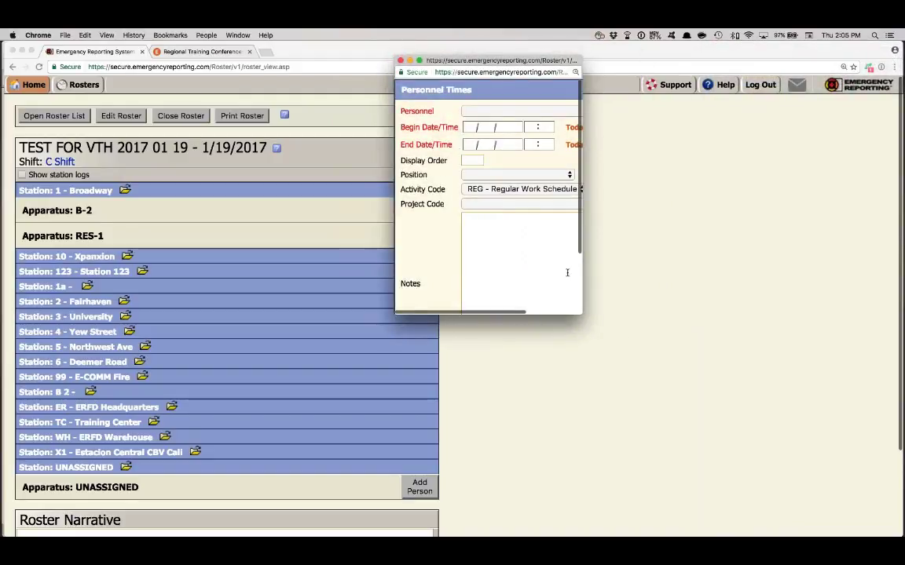
drag(589, 318, 823, 438)
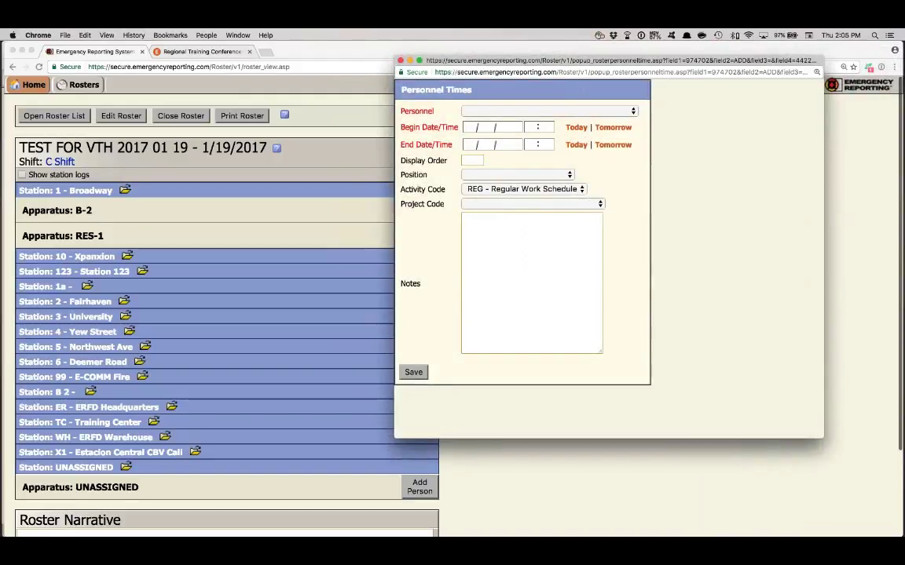
click(632, 112)
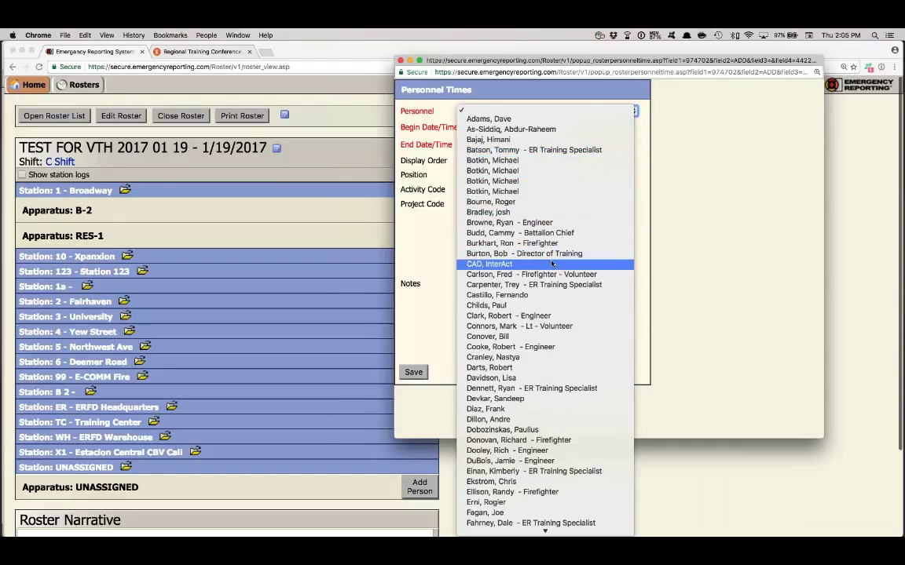
click(525, 387)
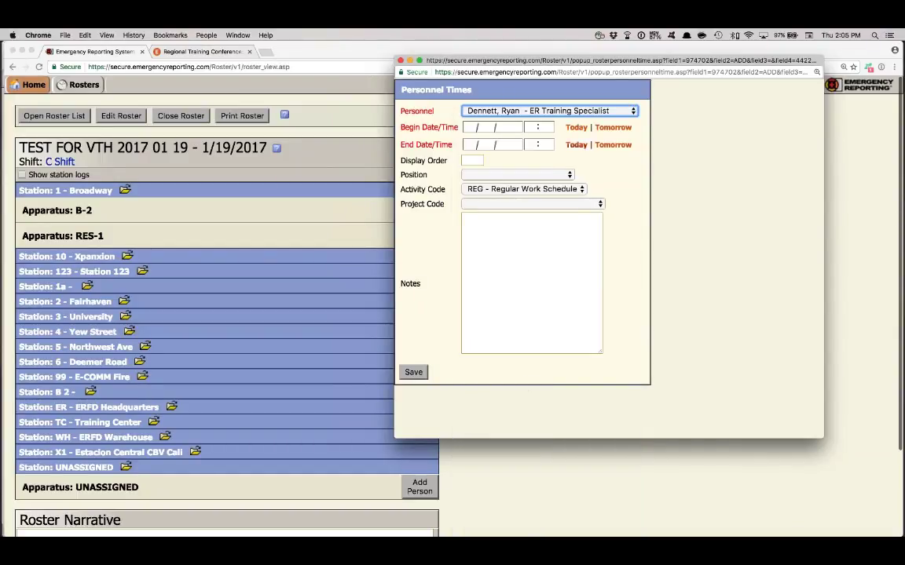
- Set the B-2 person's times from 01/19/2017 08:00 to 01/20/2017 08:00 and save the entry
click(577, 128)
click(612, 144)
click(533, 128)
text(08 : 00)
key(Tab)
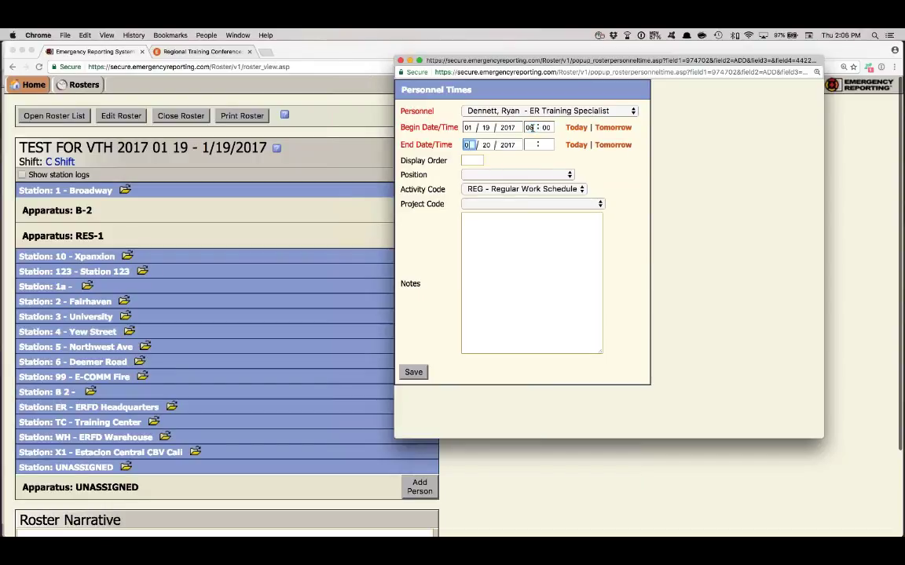
key(Tab)
key(Tab)
key(Tab)
key(Tab)
key(shift+Tab)
text(0800)
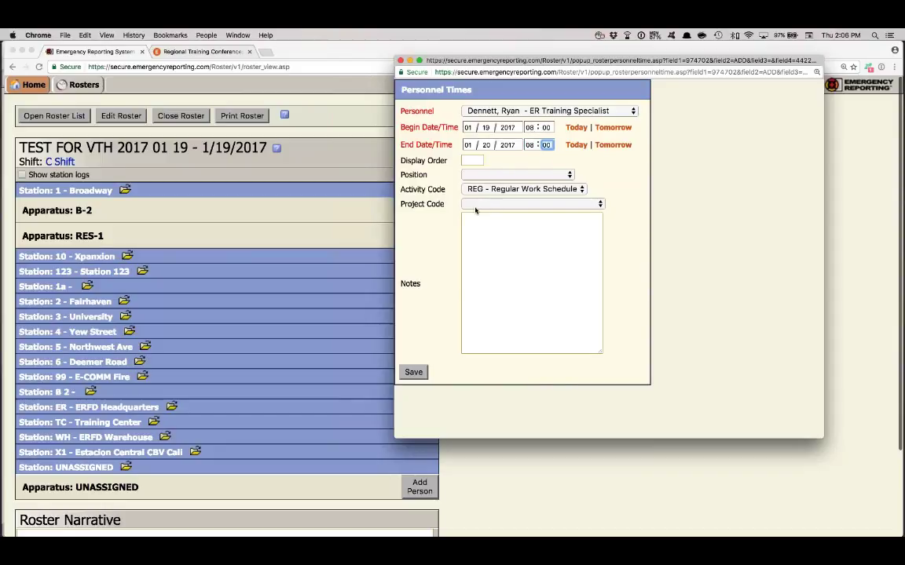
click(413, 372)
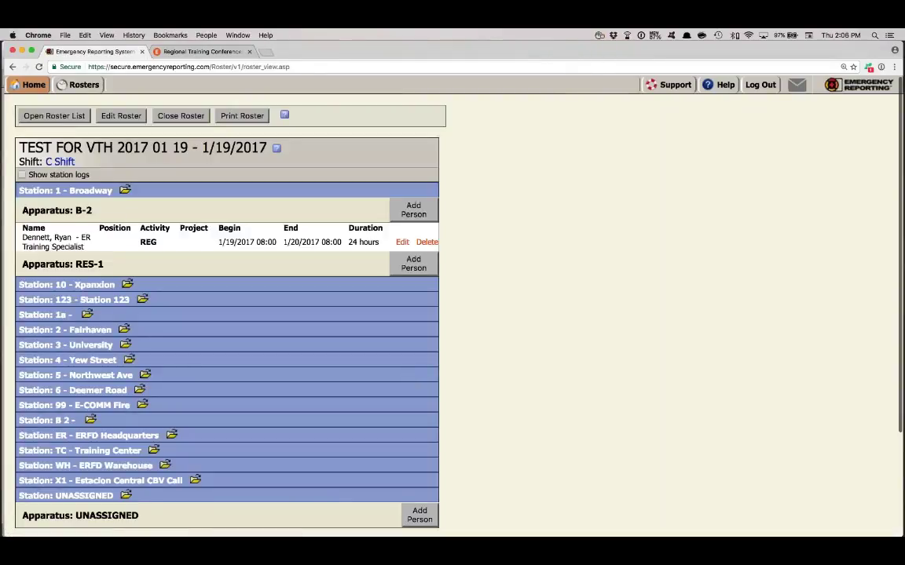
- Start adding a person to apparatus RES-1, choose the first person in the personnel list, and widen the form
click(413, 267)
drag(779, 58, 572, 80)
click(624, 122)
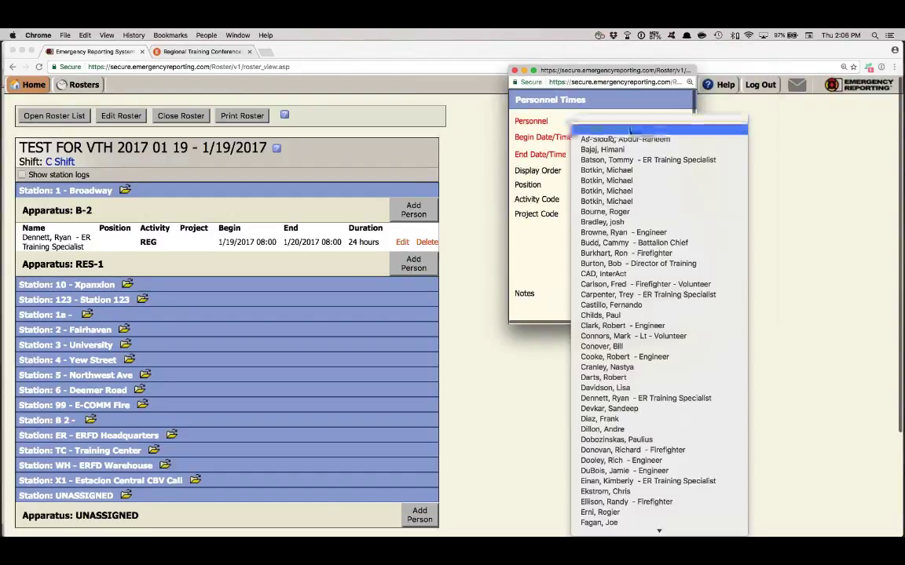
click(630, 130)
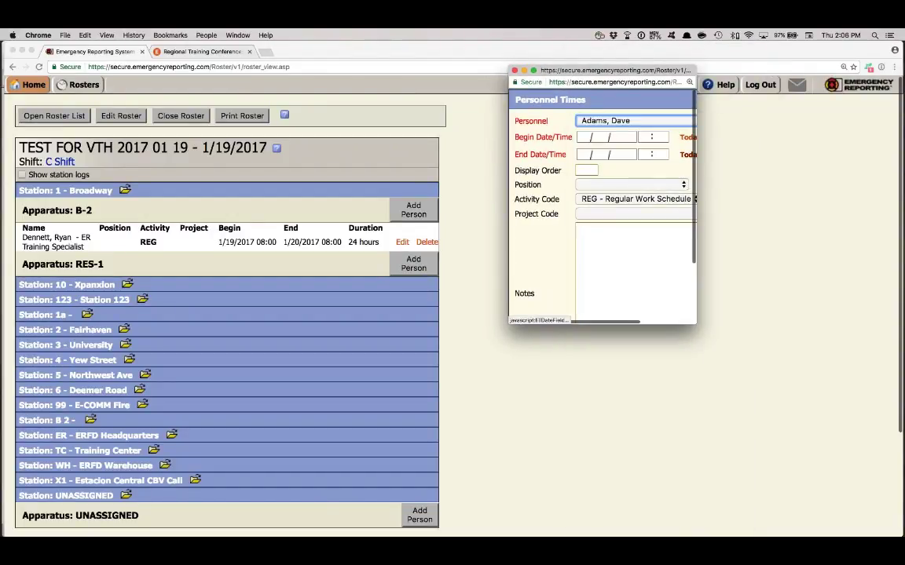
drag(697, 204, 817, 204)
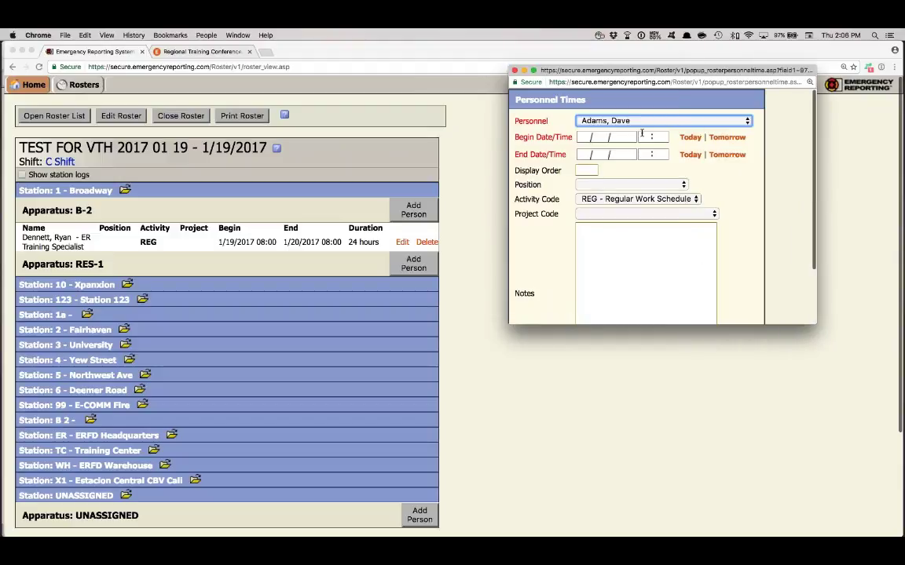
- Set the first RES-1 person's times from 01/19/2017 08:00 to 01/20/2017 08:00 and save the entry
click(691, 138)
click(717, 156)
click(644, 138)
text(0800)
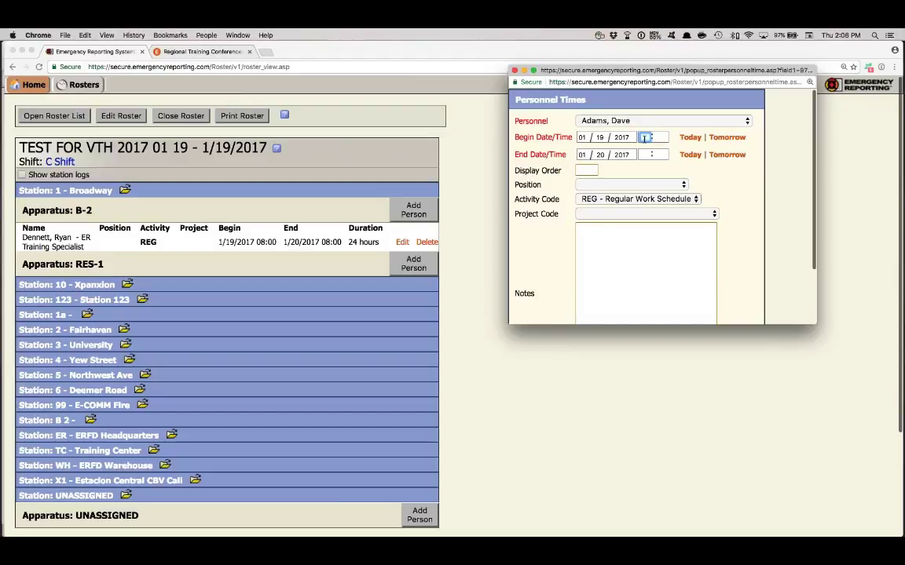
key(Tab)
key(Tab)
key(Tab)
key(Tab)
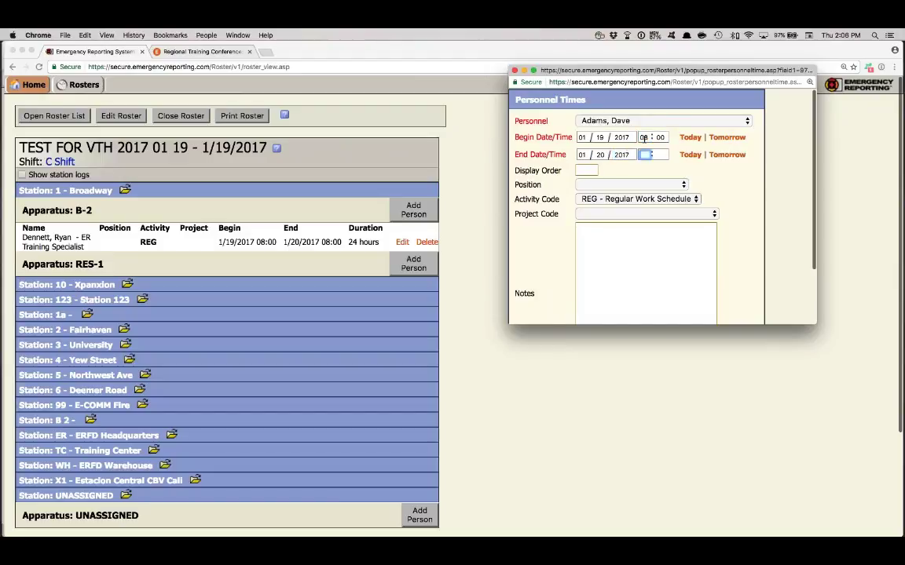
text(0800)
scroll(603, 217, down, 3)
click(526, 312)
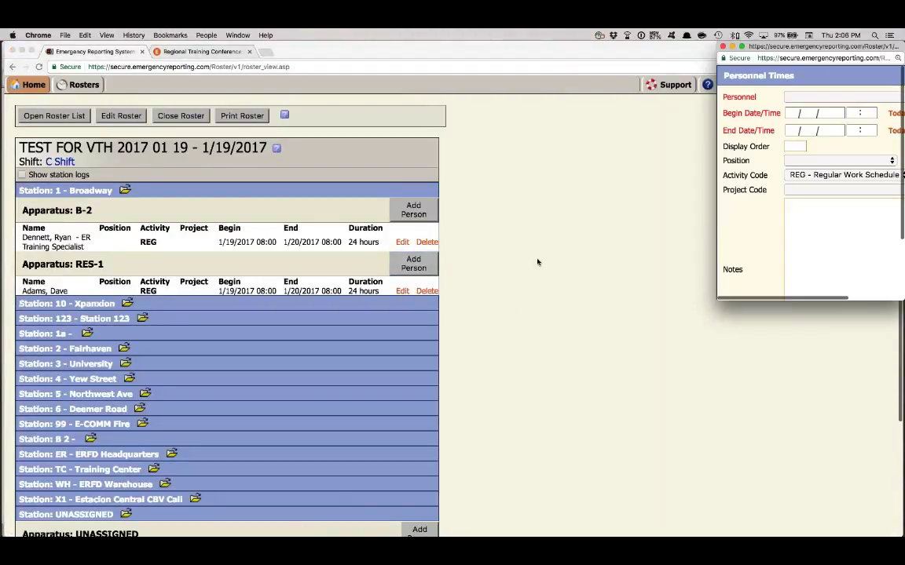
- Choose the third listed person as RES-1's second crew member, with begin date 01/19/2017 and end date 01/20/2017
drag(801, 49, 625, 66)
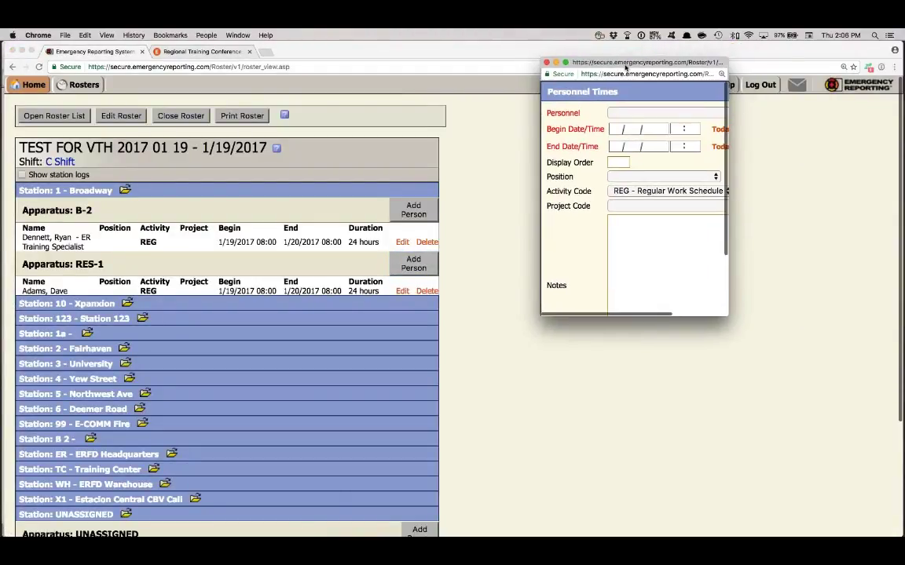
click(666, 113)
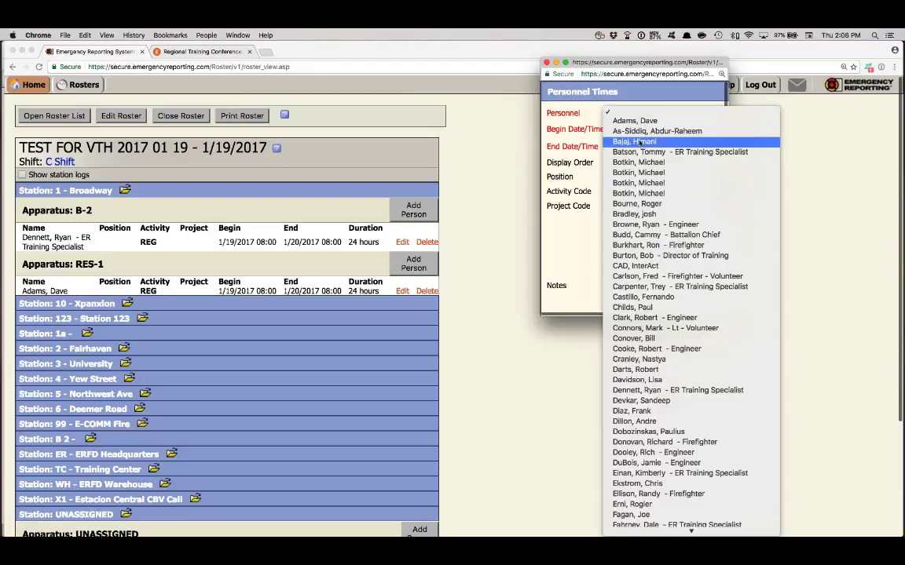
click(685, 137)
key(Tab)
text(01192017)
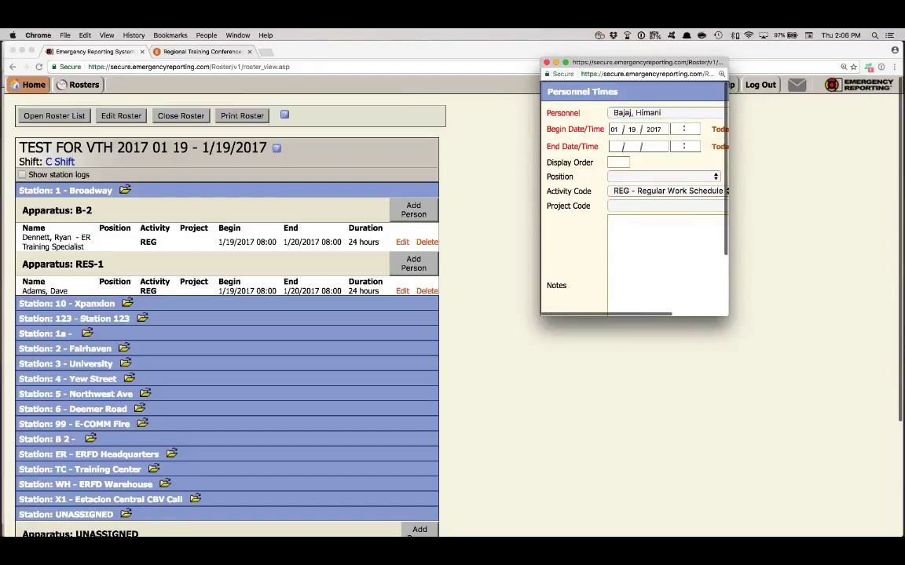
drag(770, 169, 882, 168)
click(759, 146)
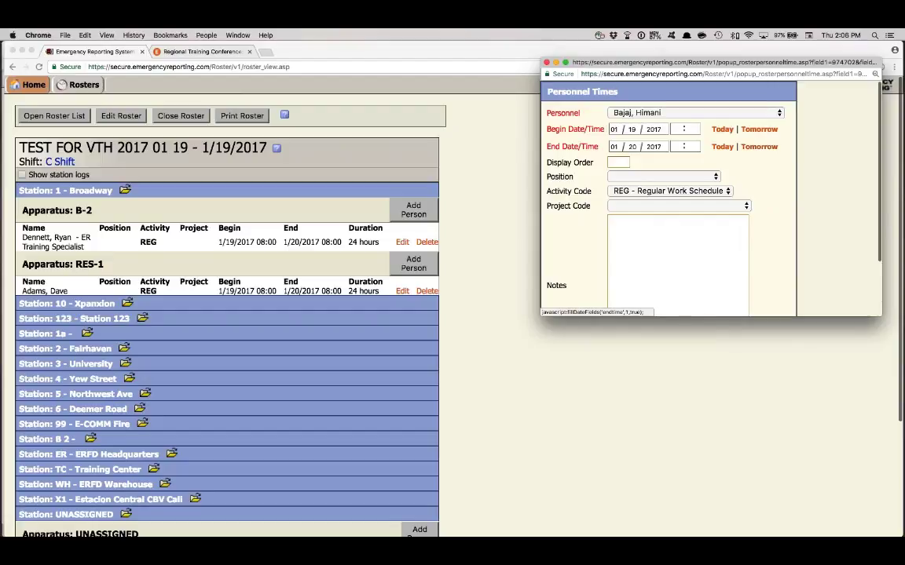
- Set the second RES-1 person's begin and end times to 08:00 and save the entry
click(676, 129)
text(0800)
key(Tab)
key(Tab)
key(Tab)
key(Tab)
text(080)
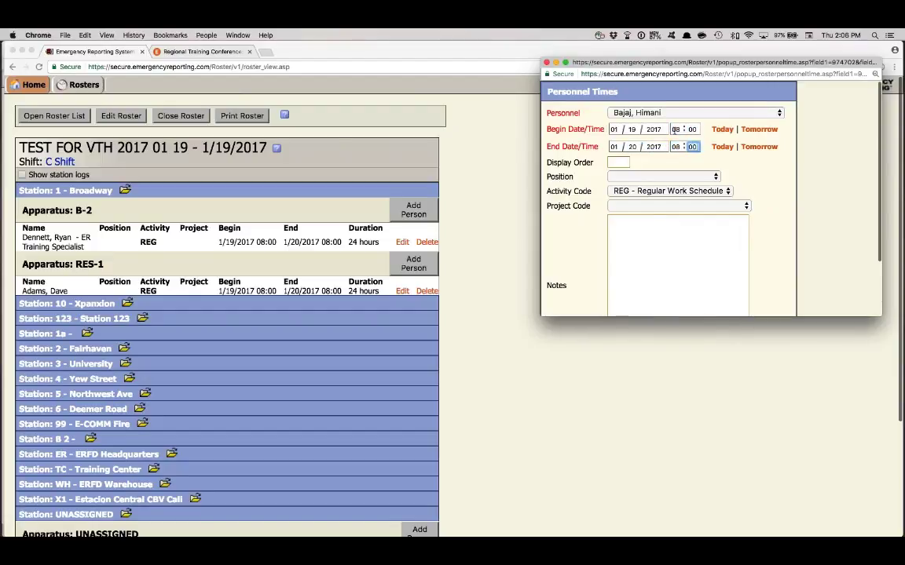
scroll(667, 235, down, 3)
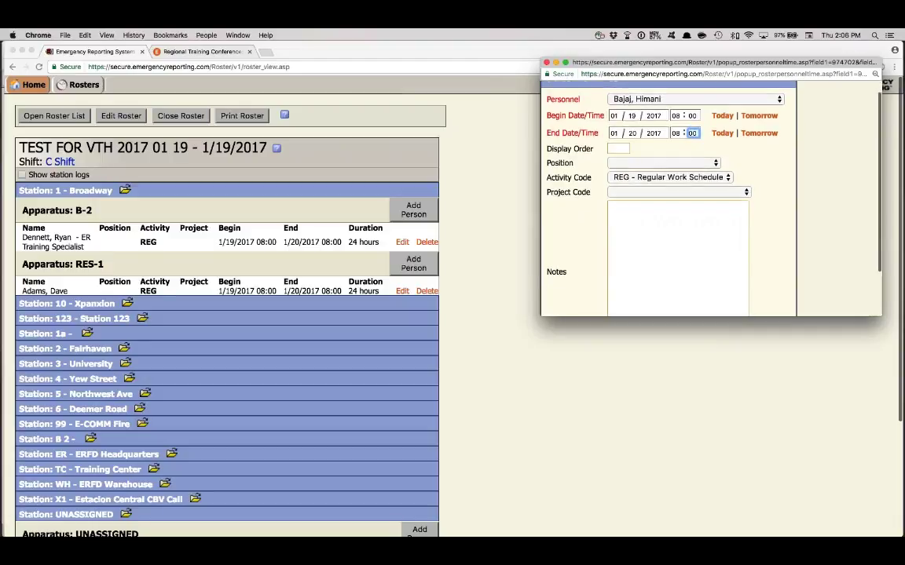
click(562, 305)
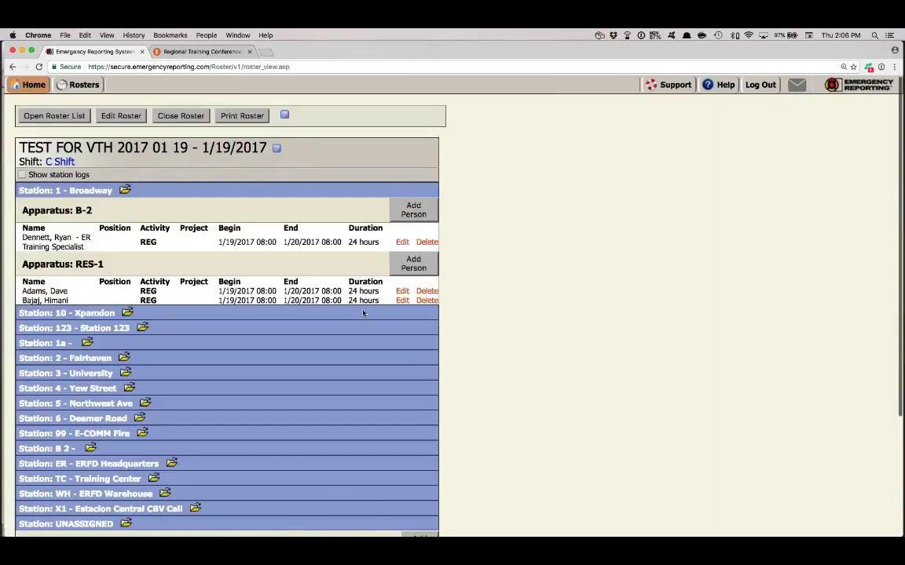
- Create a new incident report with the next available incident number and incident type 321
scroll(192, 186, down, 3)
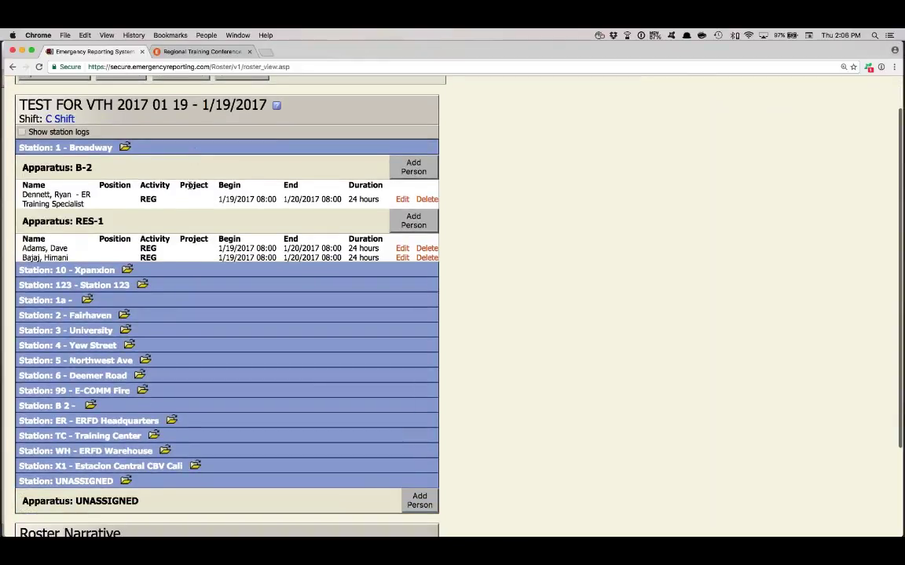
scroll(189, 186, up, 3)
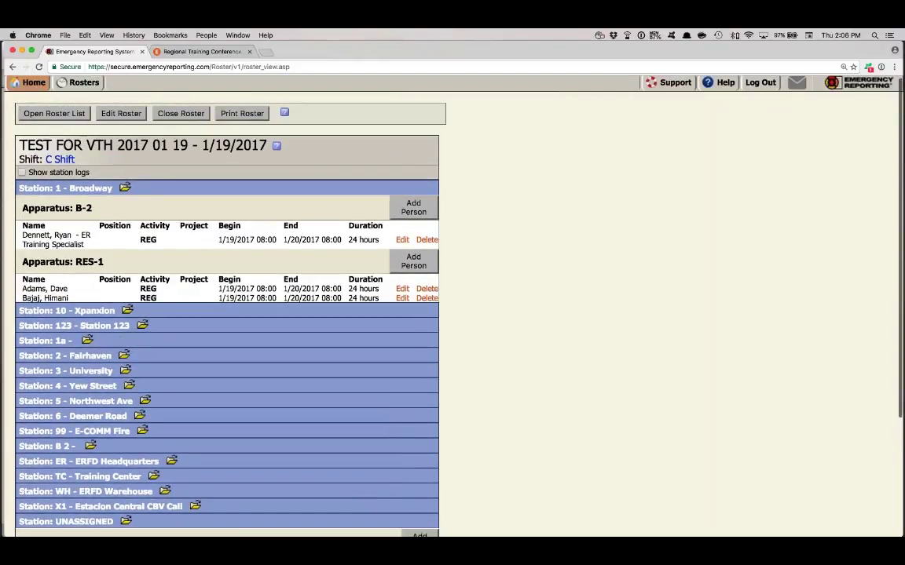
mouse_move(31, 81)
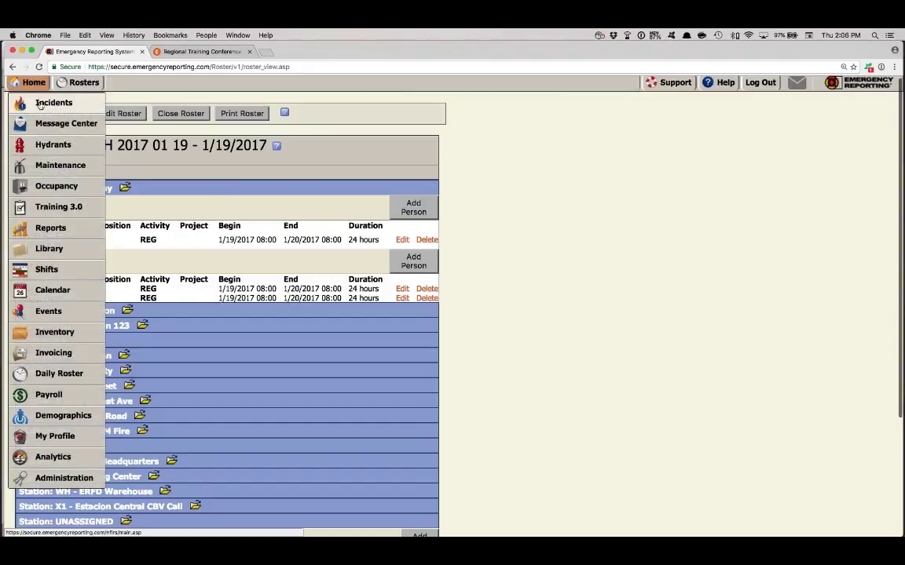
click(39, 104)
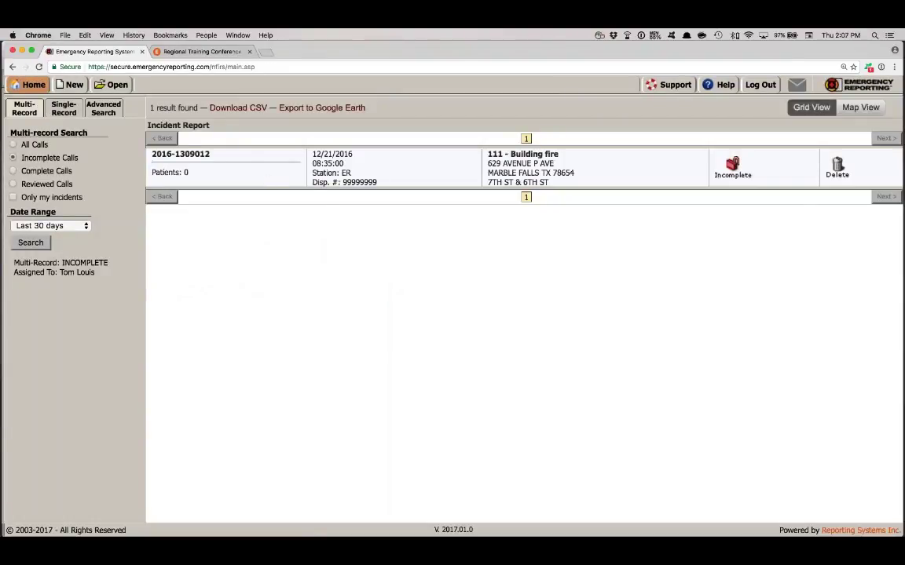
click(70, 85)
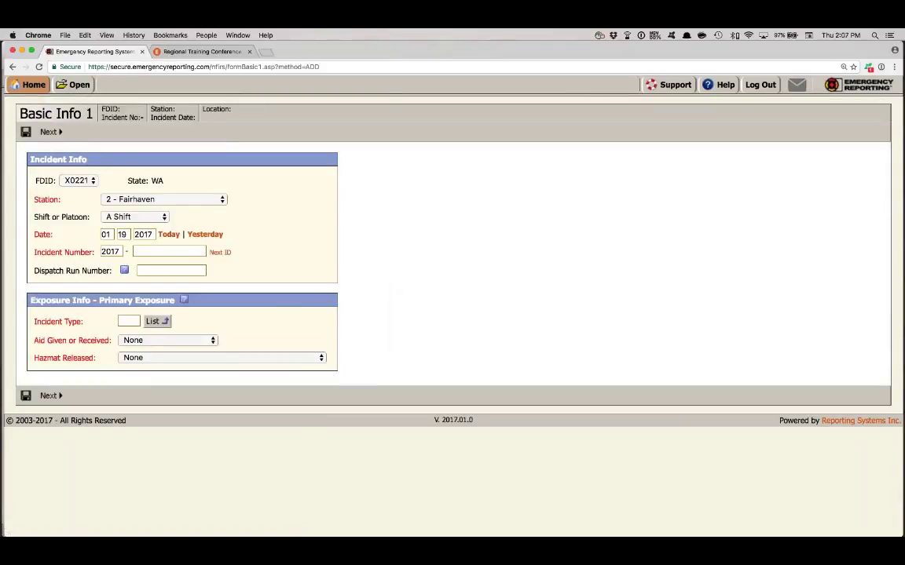
click(220, 252)
click(129, 321)
text(321)
key(Tab)
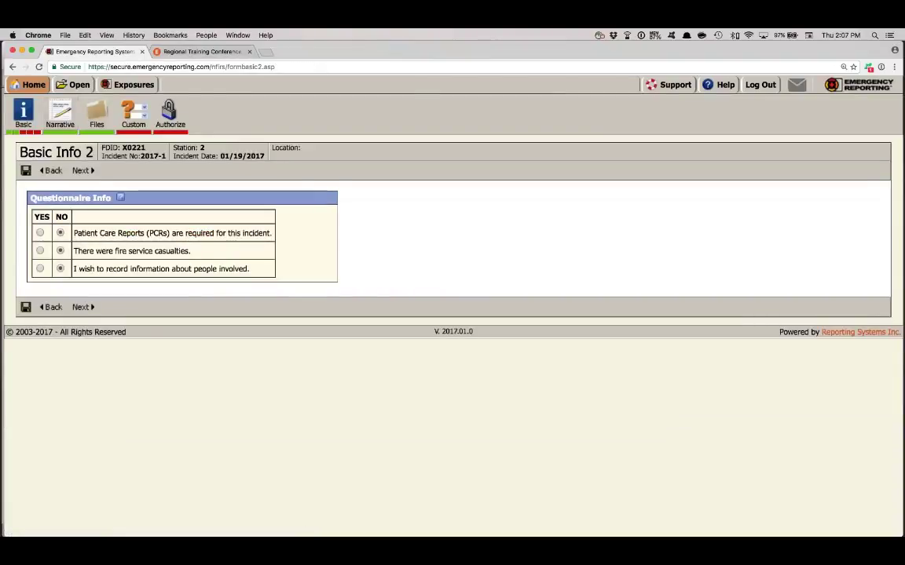
- Add apparatus RES-1 on the incident's Basic Info 4 page with response mode Emergent (Immediate Response)
click(31, 134)
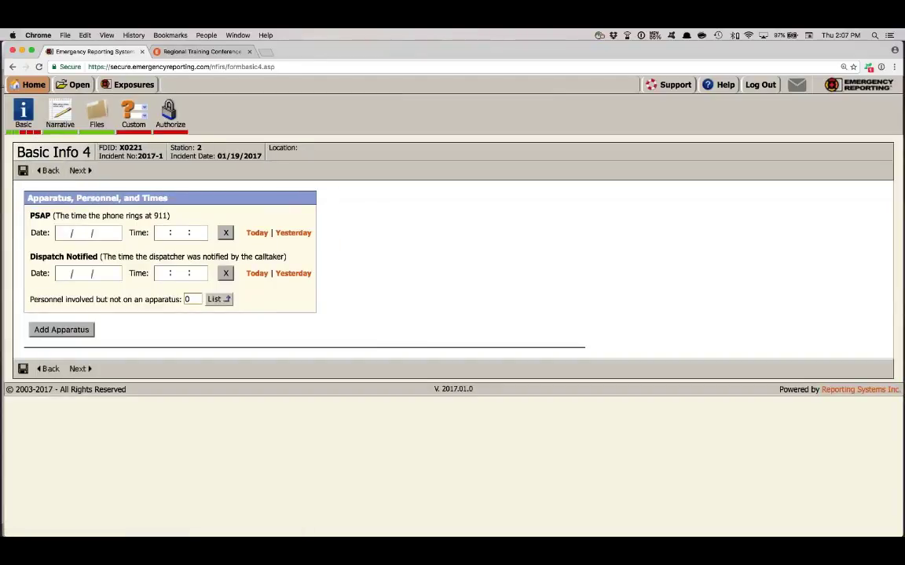
click(61, 330)
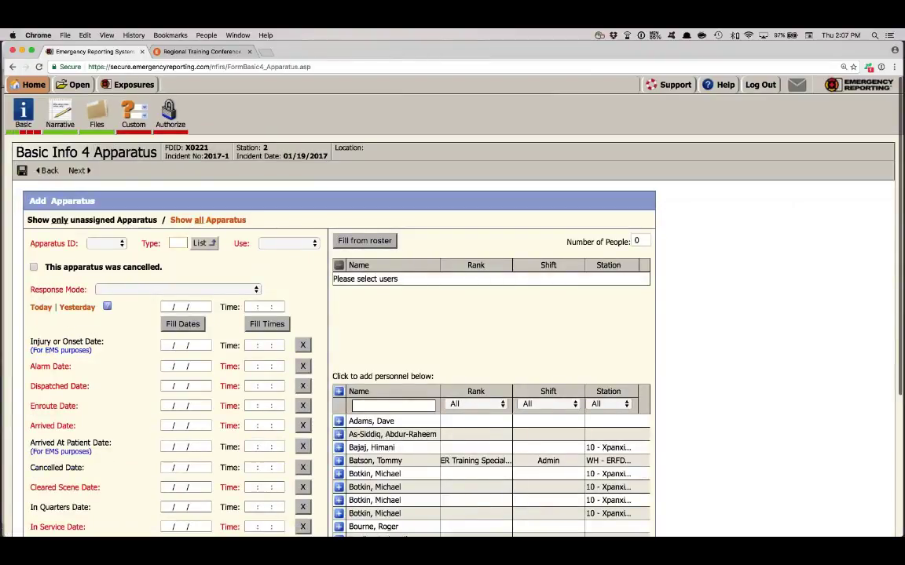
click(106, 243)
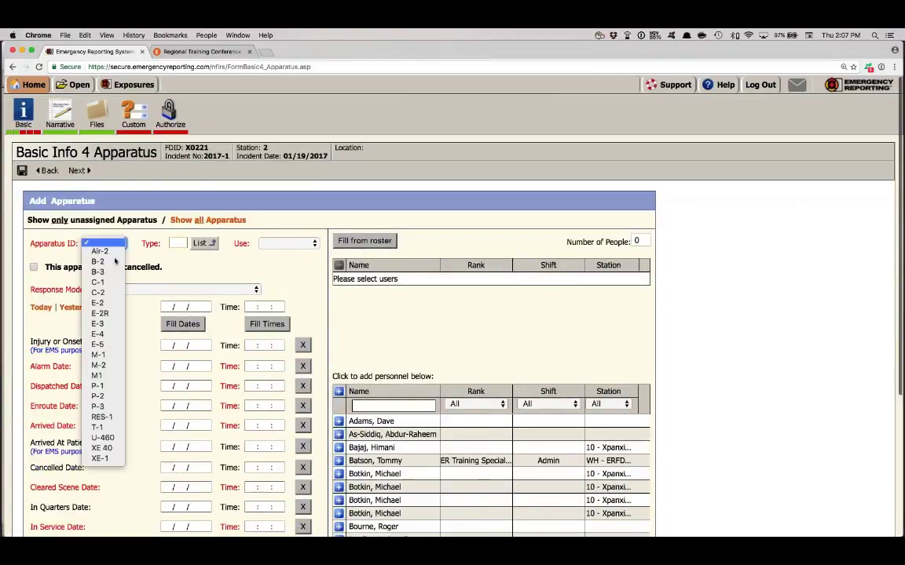
click(102, 417)
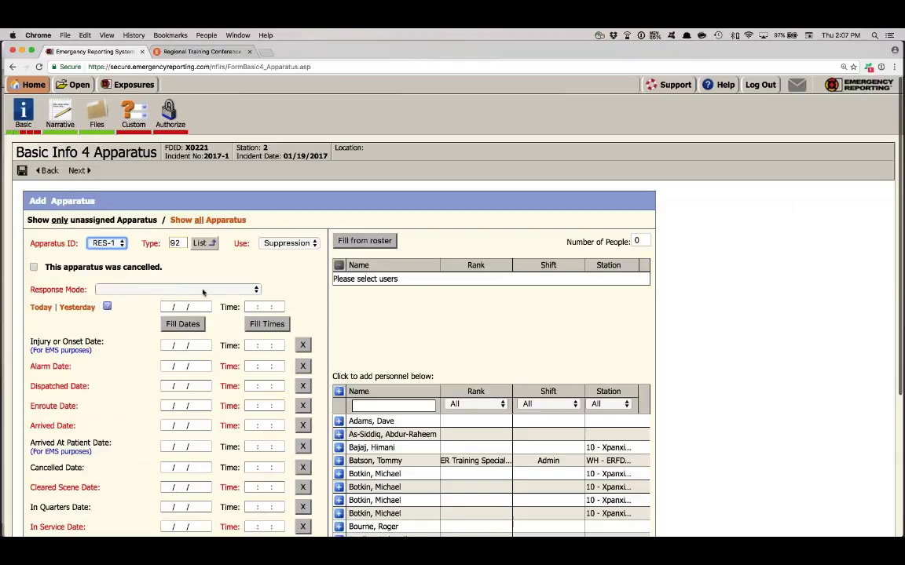
click(169, 289)
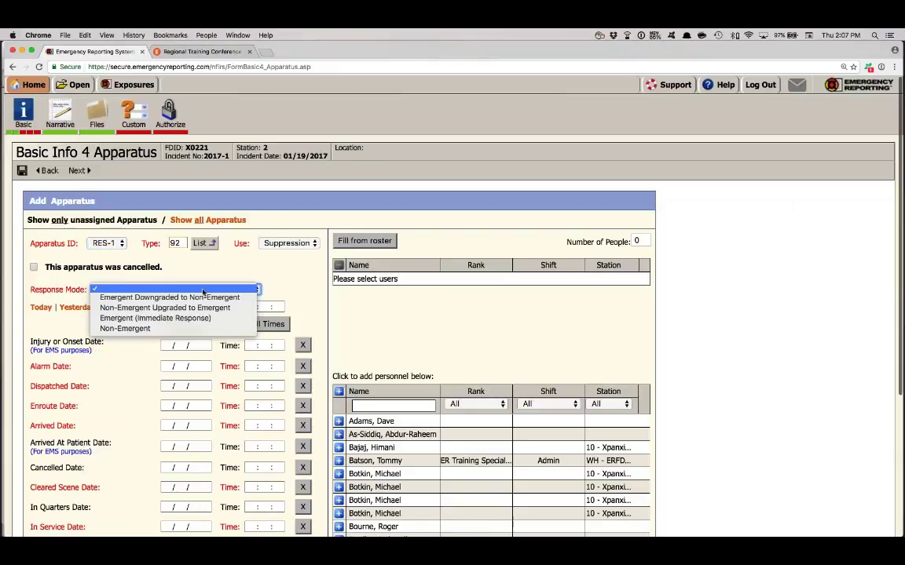
click(155, 318)
- Fill the RES-1 response dates with today's date, 01/19/2017, and the times with 08:00:00
click(41, 307)
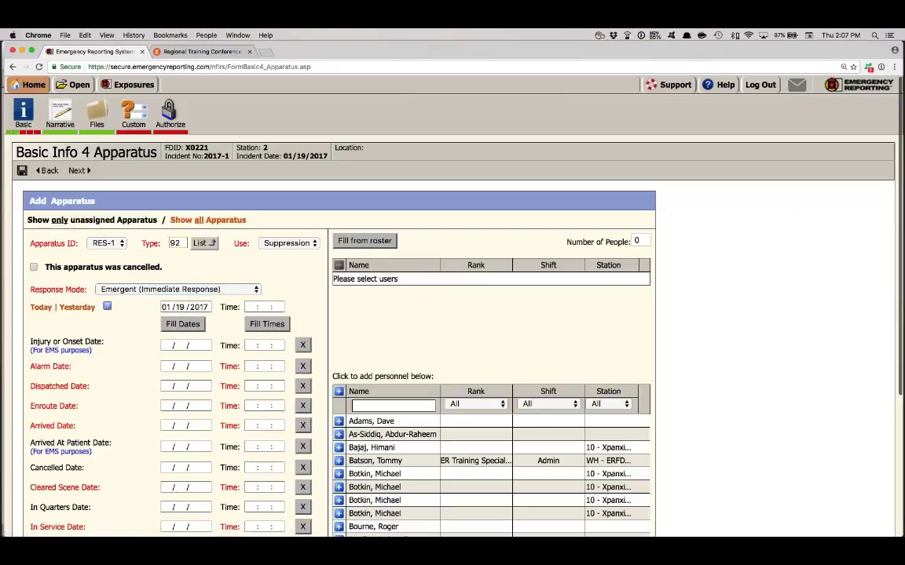
click(182, 324)
click(251, 307)
text(08:00:00)
key(Tab)
click(260, 325)
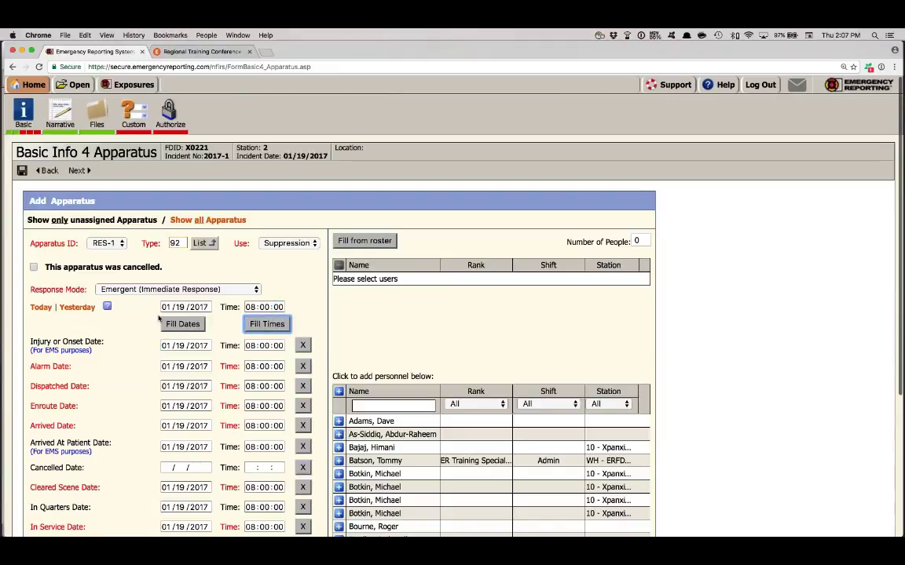
- Fill the RES-1 apparatus crew from the daily roster
click(368, 241)
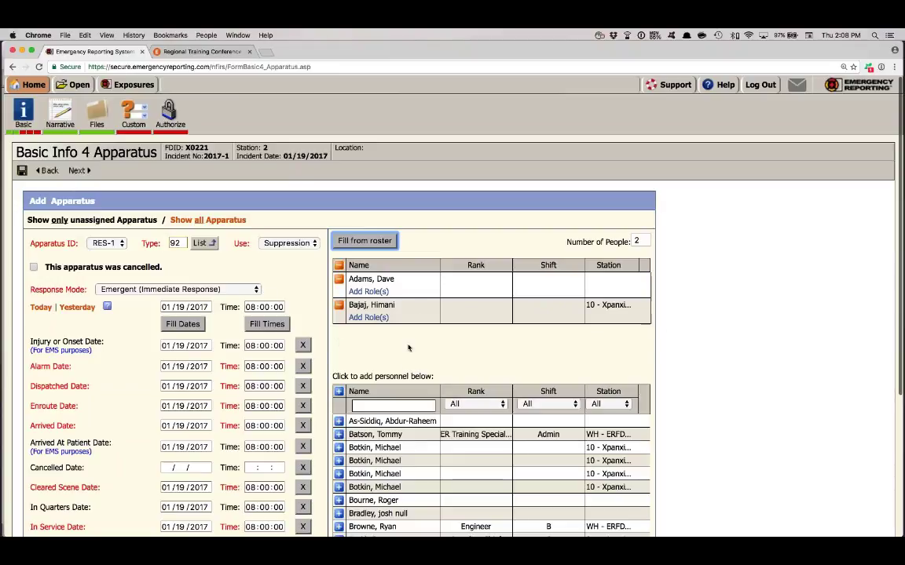
mouse_move(342, 522)
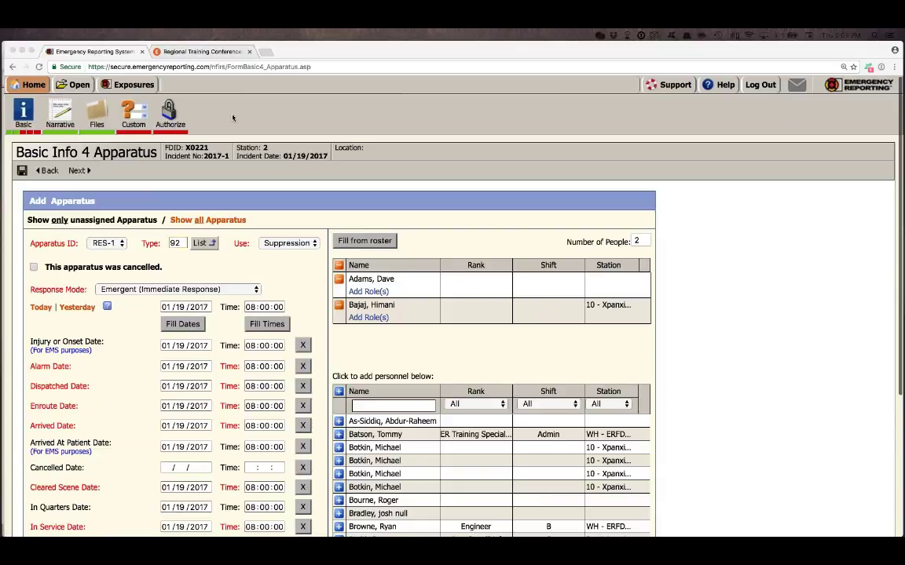
- Open the Contact Lists report group for Personnel within the Administration reports
click(36, 84)
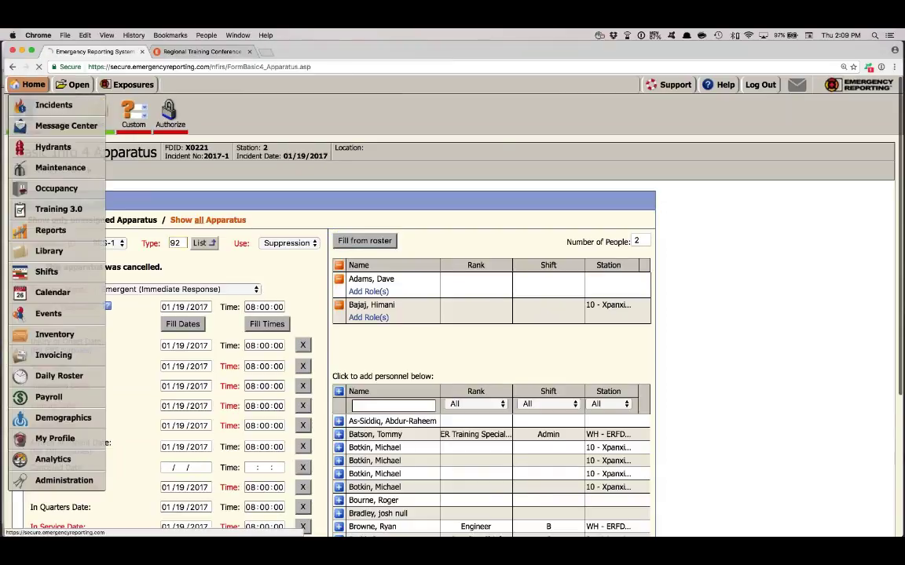
click(34, 85)
scroll(409, 314, down, 2)
scroll(55, 412, up, 2)
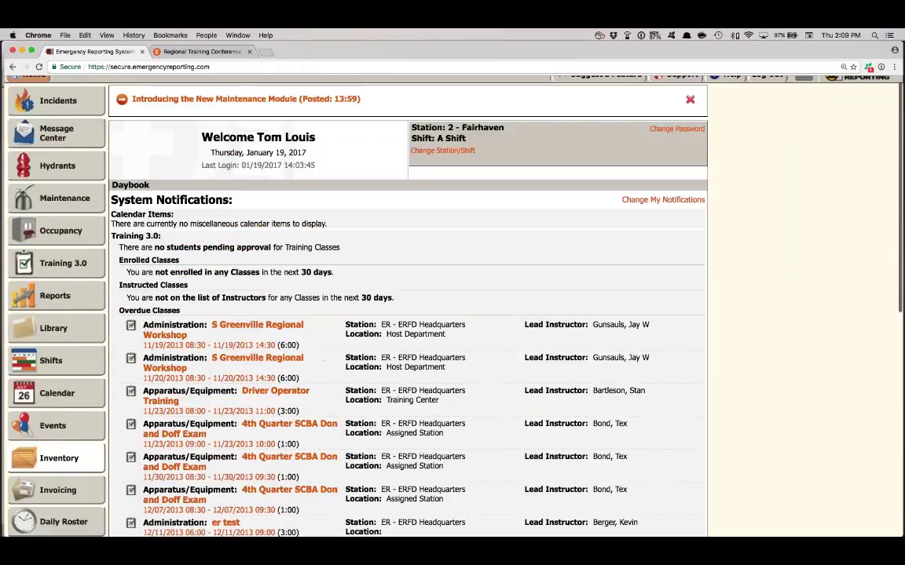
click(51, 266)
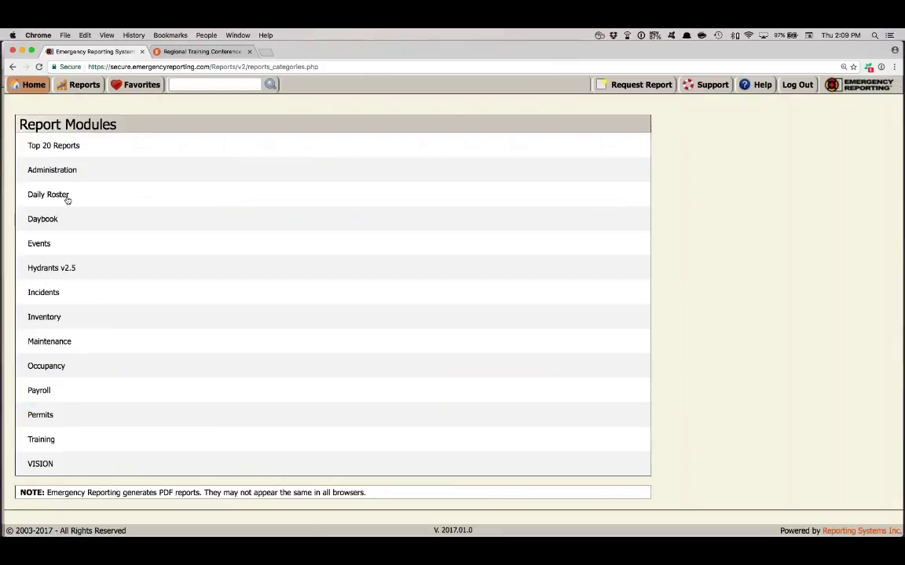
click(73, 171)
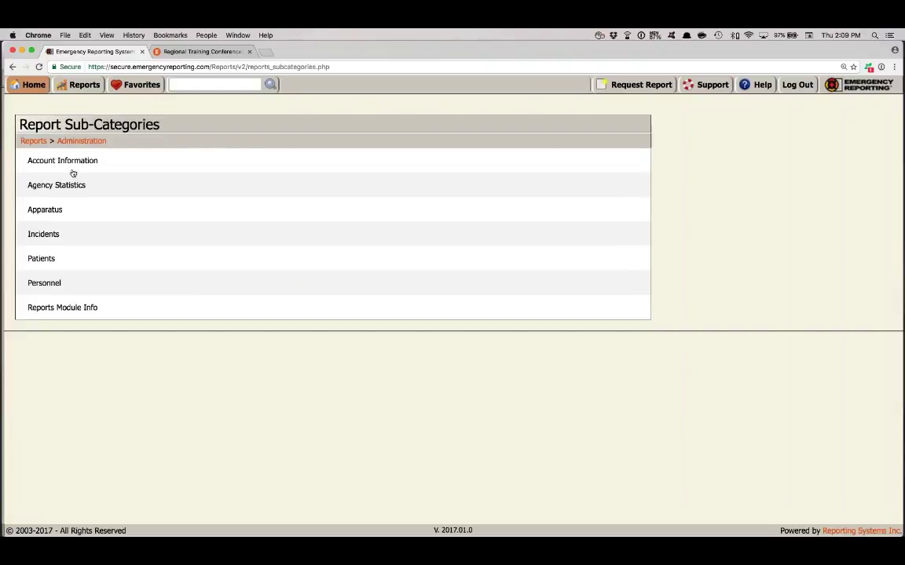
click(44, 283)
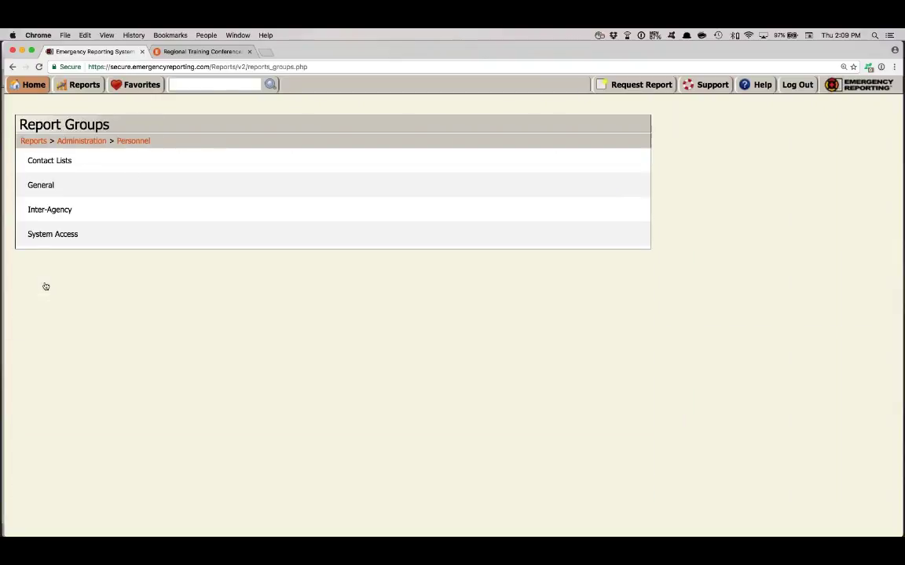
click(65, 162)
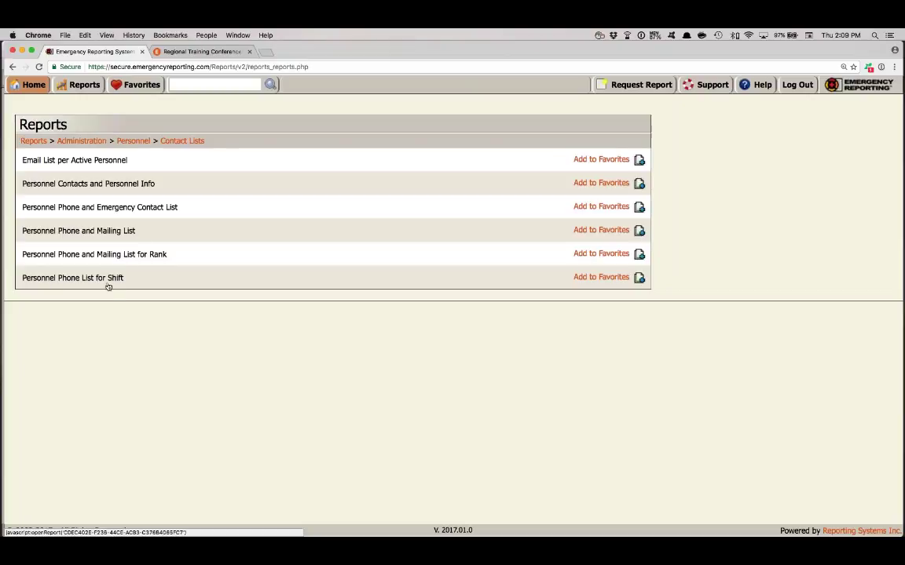
- Create the Personnel Phone and Emergency Contact List report for Active personnel and enlarge it for reading
click(61, 212)
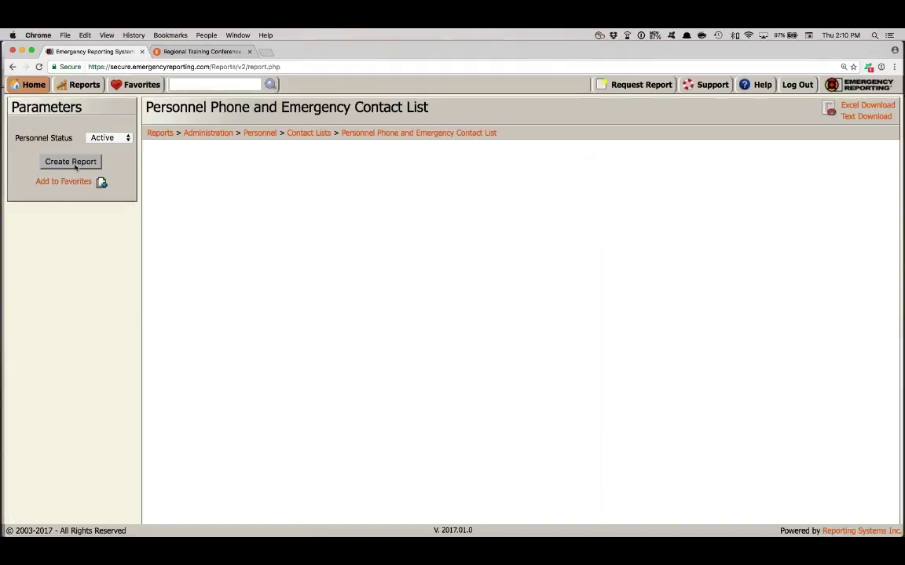
click(74, 164)
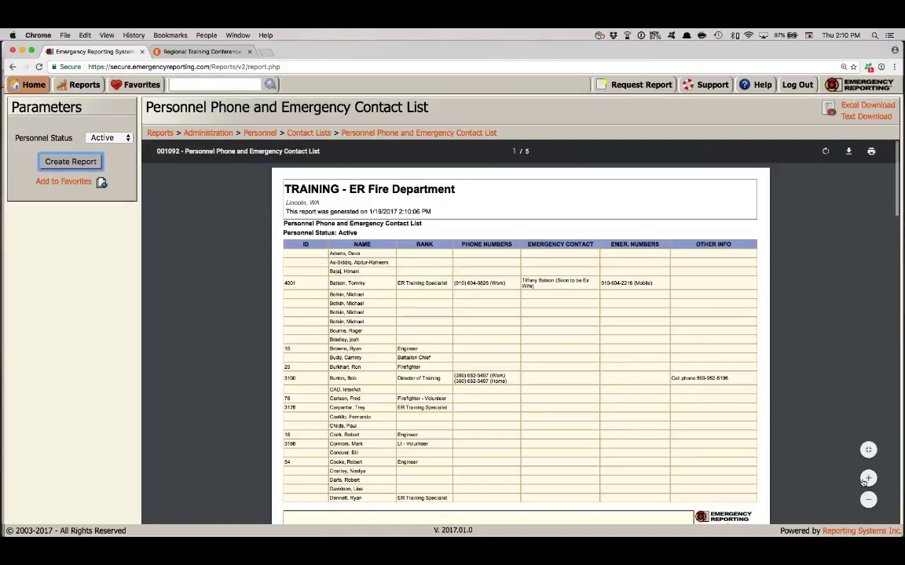
click(867, 478)
scroll(865, 481, down, 1)
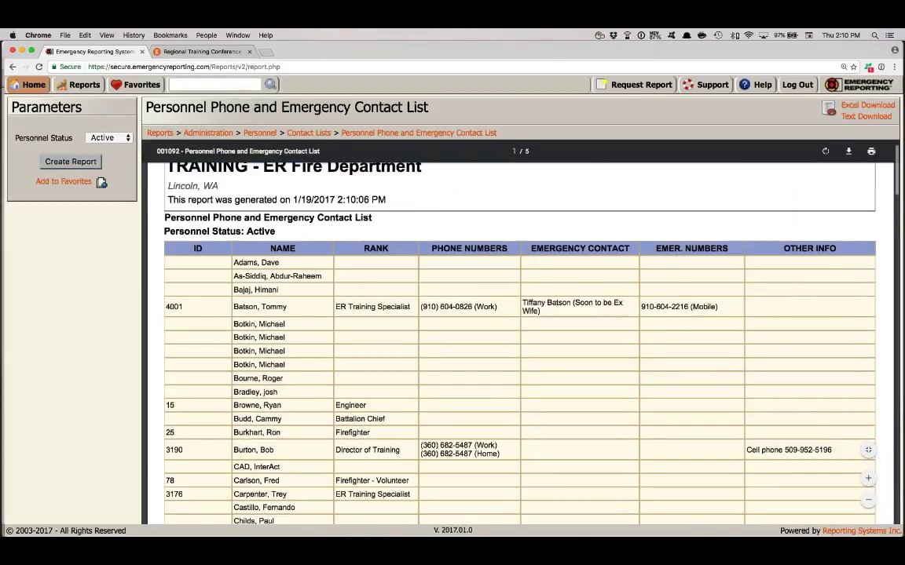
scroll(865, 481, down, 1)
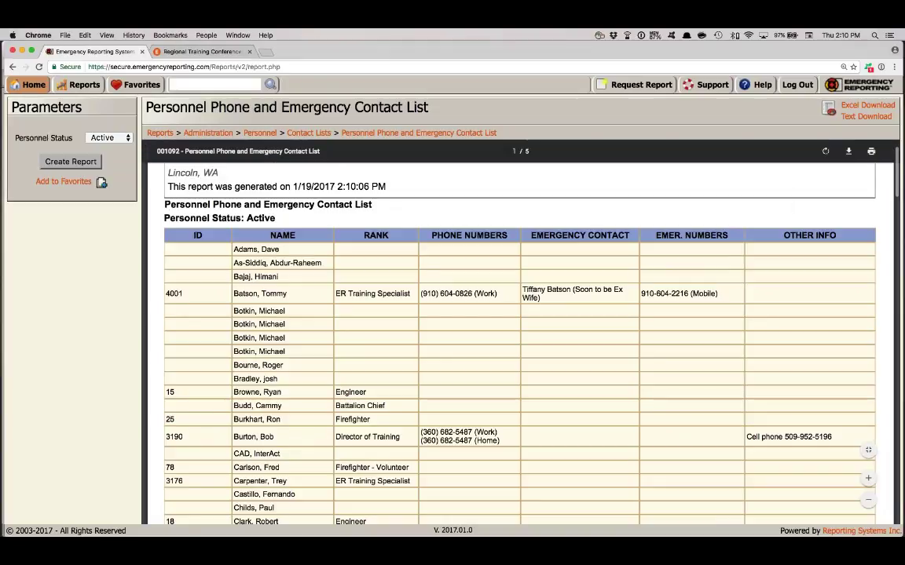
- Return to the report modules and reopen the Personnel report groups under Administration
click(208, 133)
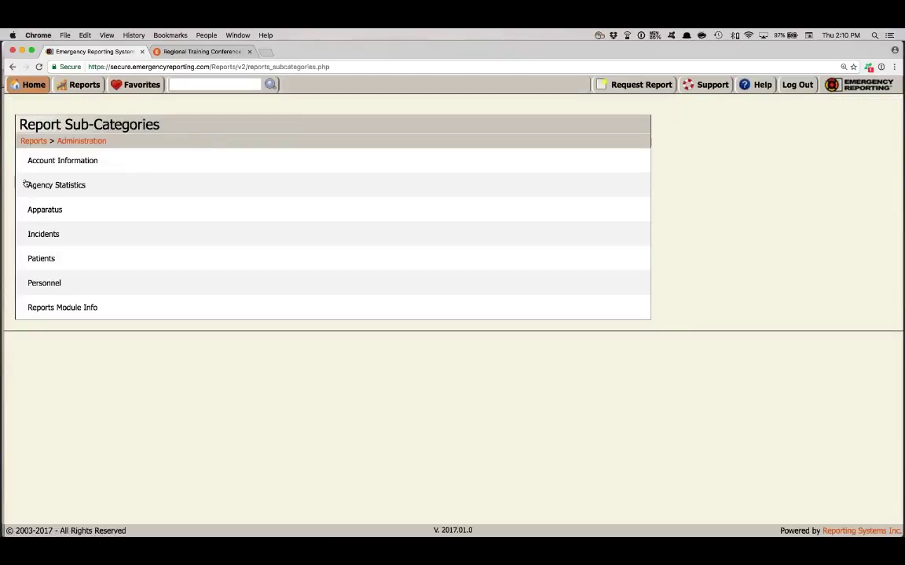
click(34, 142)
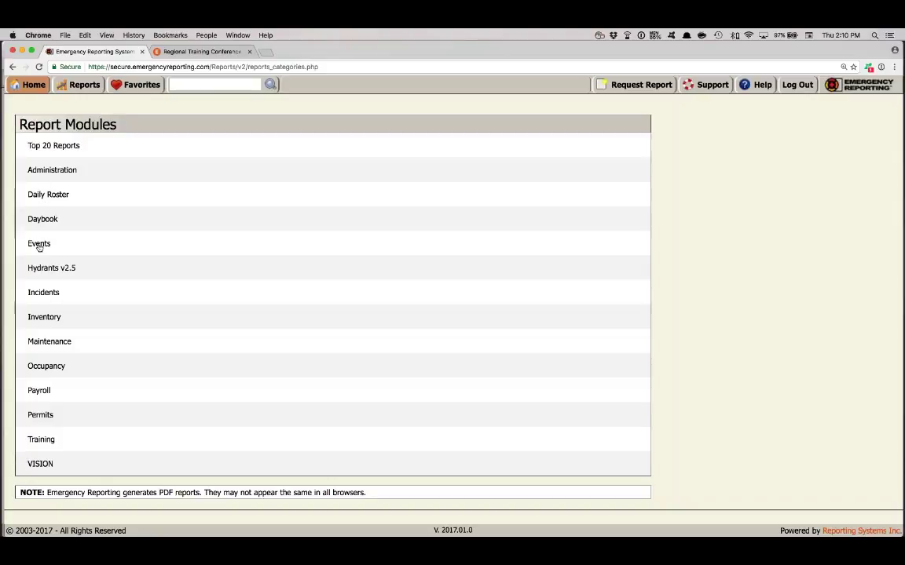
click(50, 175)
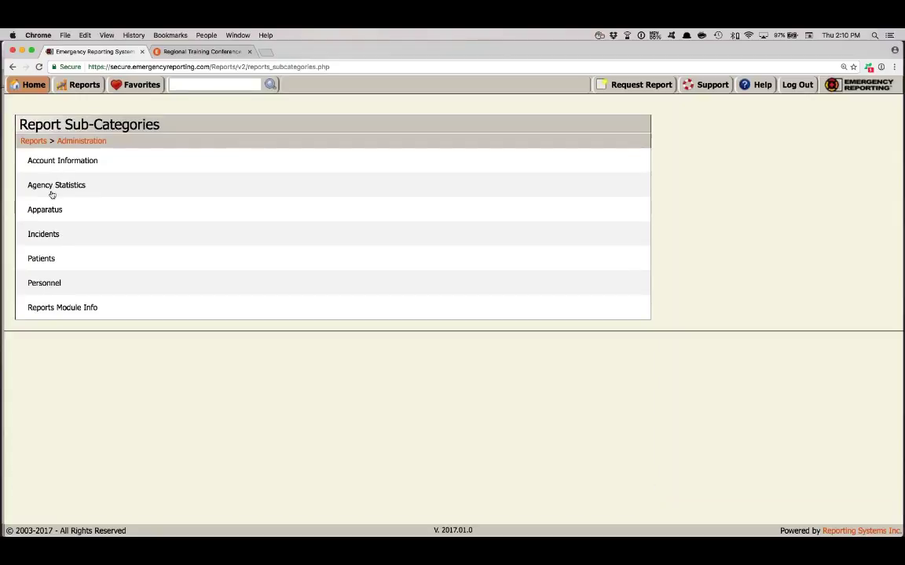
click(45, 283)
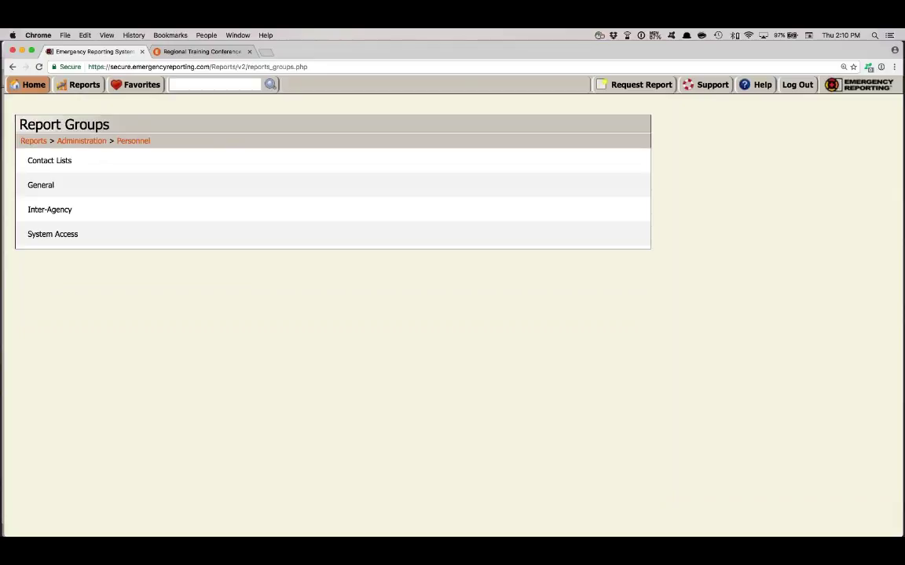
- Open the list of closed daily rosters and sort it by date, oldest first
mouse_move(31, 84)
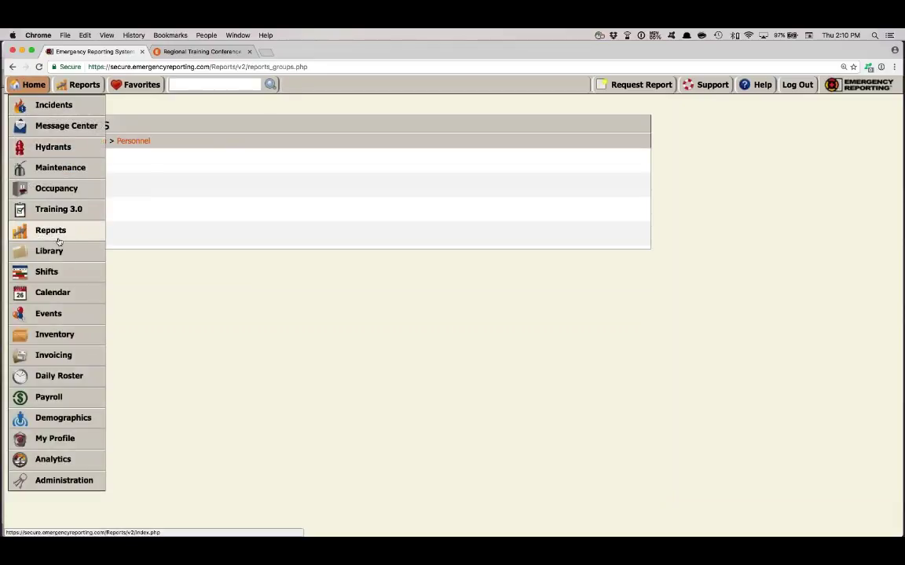
click(59, 375)
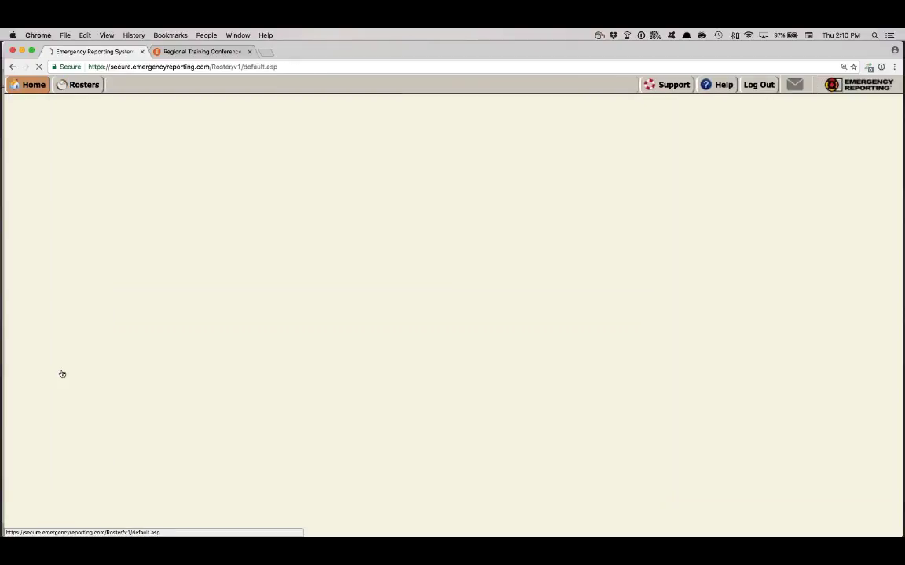
click(59, 147)
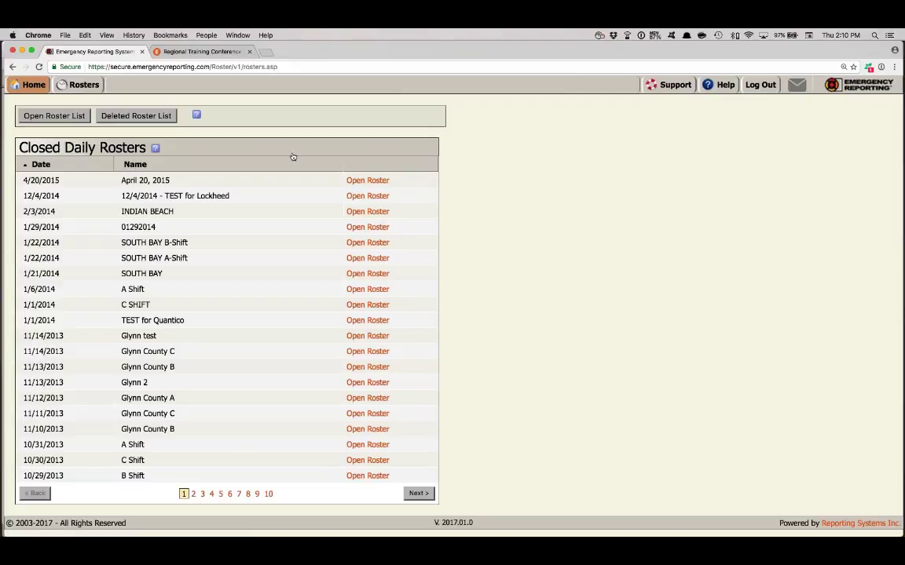
click(58, 168)
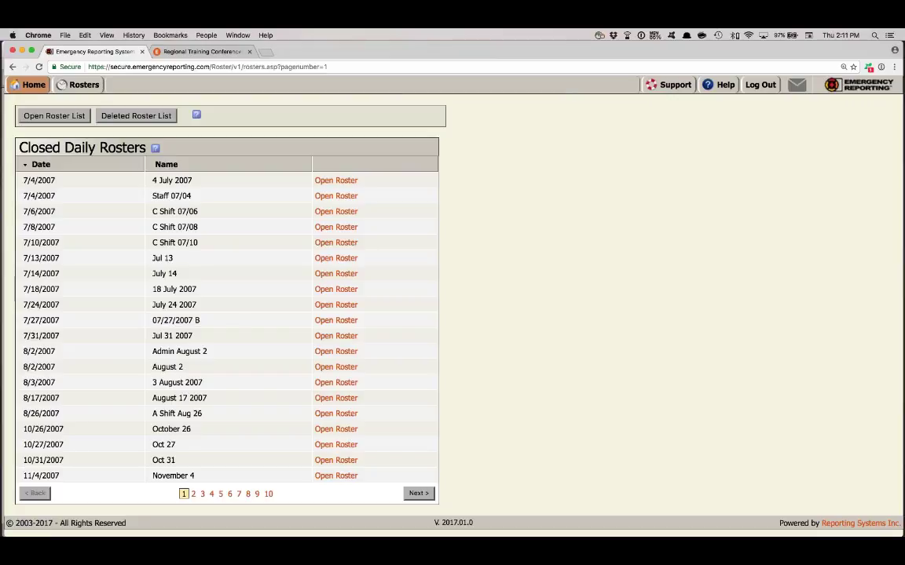
- Open the Suggest a Feature forum's ideas page on the Emergency Reporting feedback site
click(28, 86)
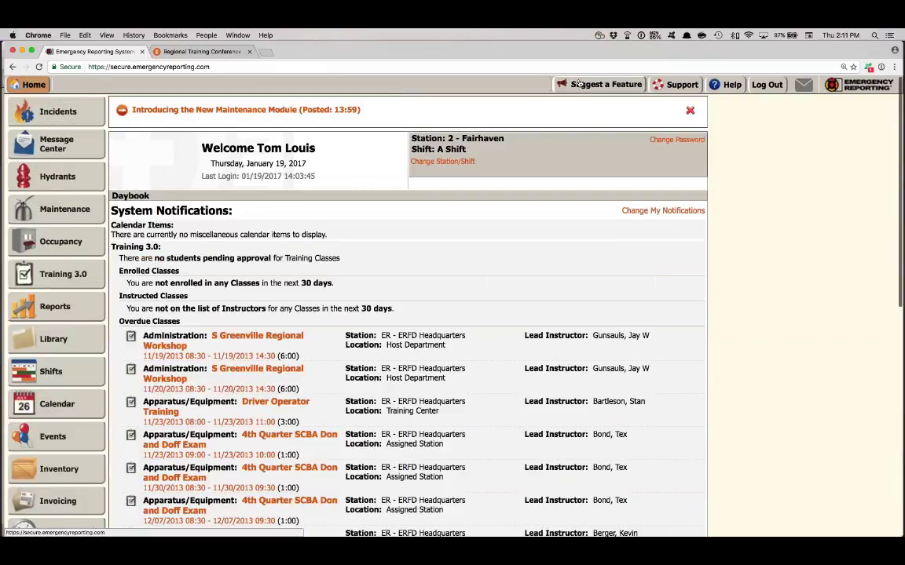
click(578, 84)
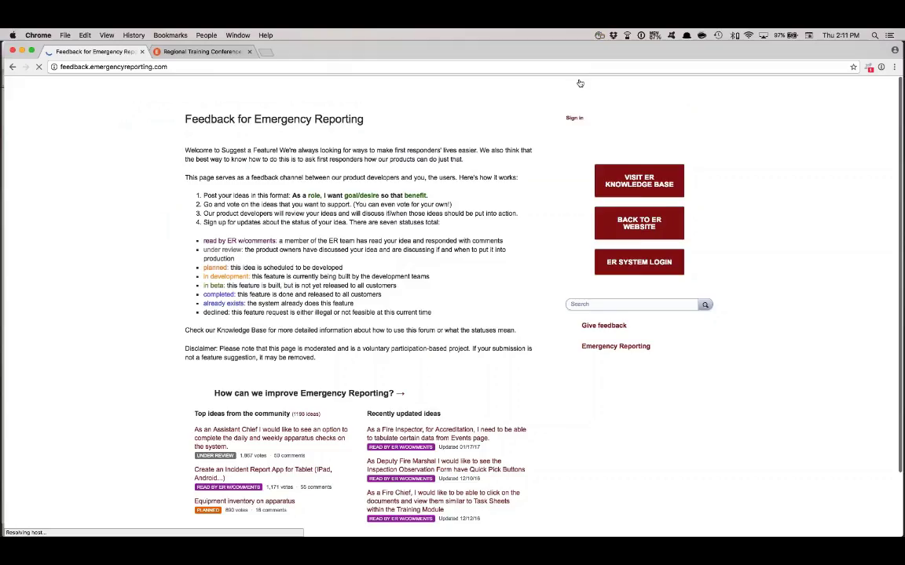
scroll(515, 111, down, 3)
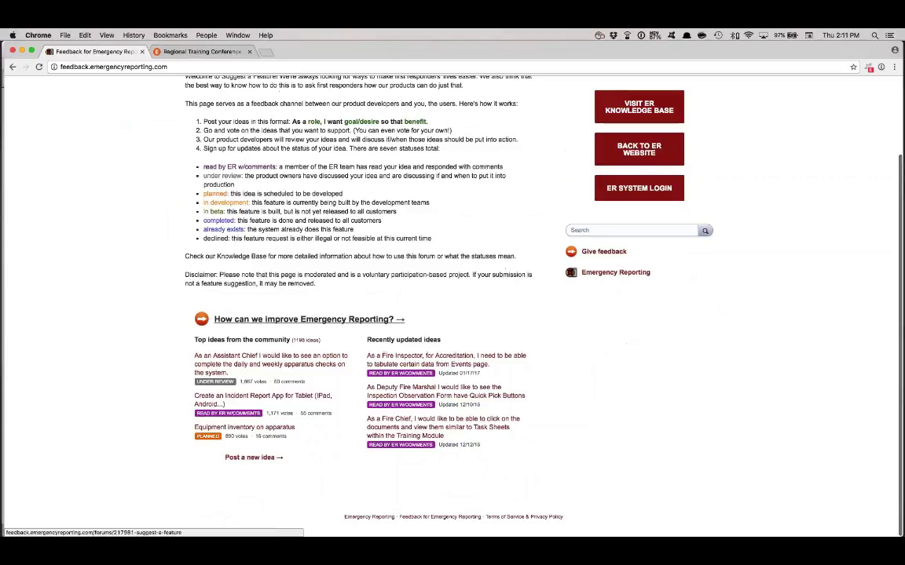
click(281, 320)
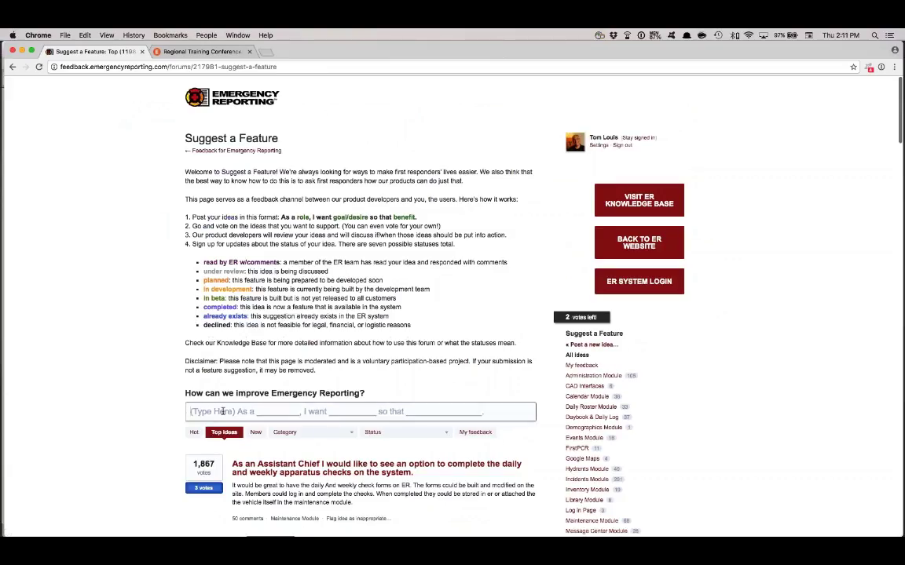
- Search the existing feature ideas for "roster" and look through the matching suggestions and team responses
text(roster)
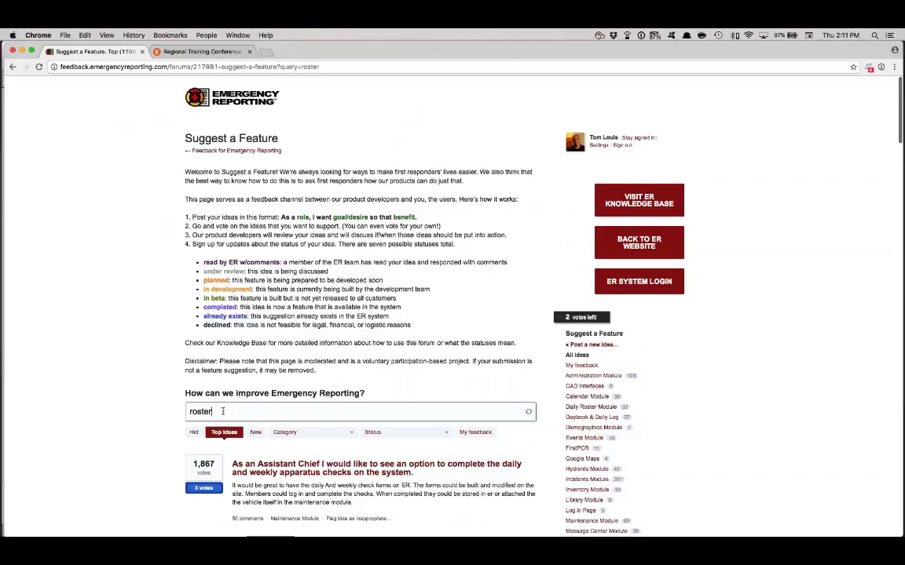
scroll(453, 315, down, 6)
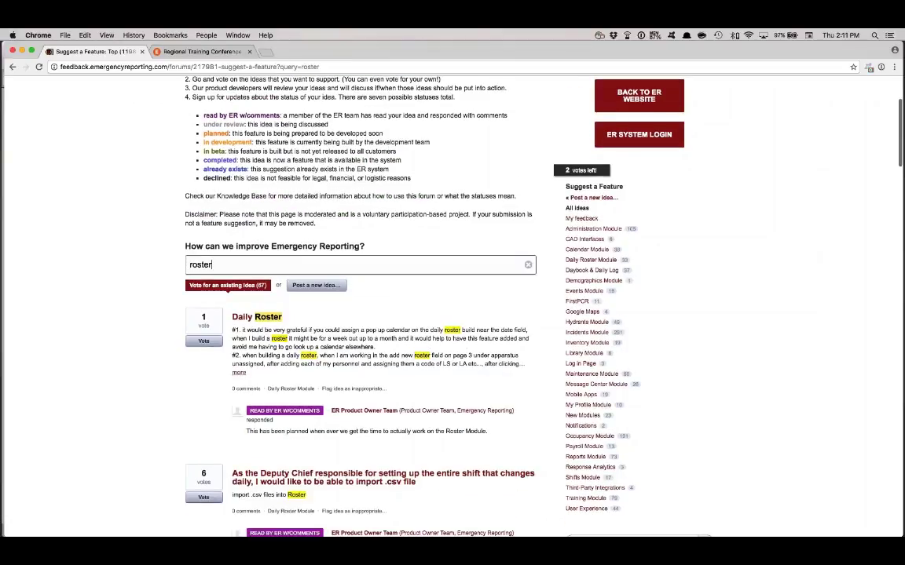
scroll(453, 314, down, 5)
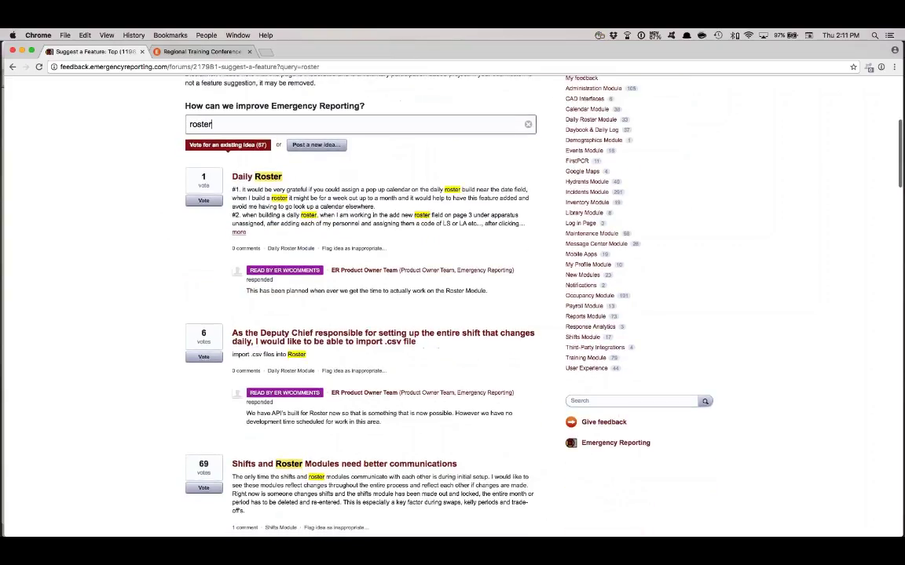
scroll(452, 314, down, 3)
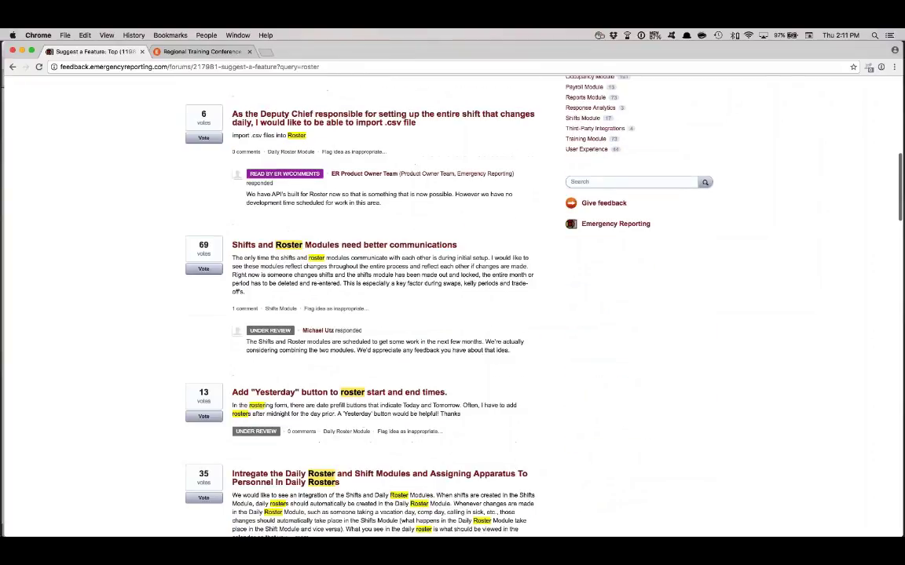
scroll(453, 314, down, 2)
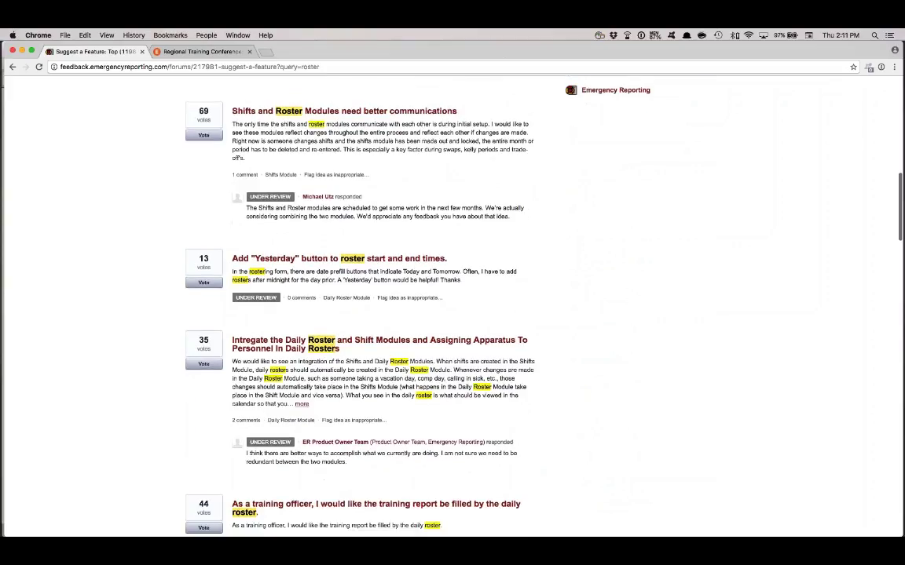
scroll(453, 314, up, 4)
scroll(159, 394, up, 10)
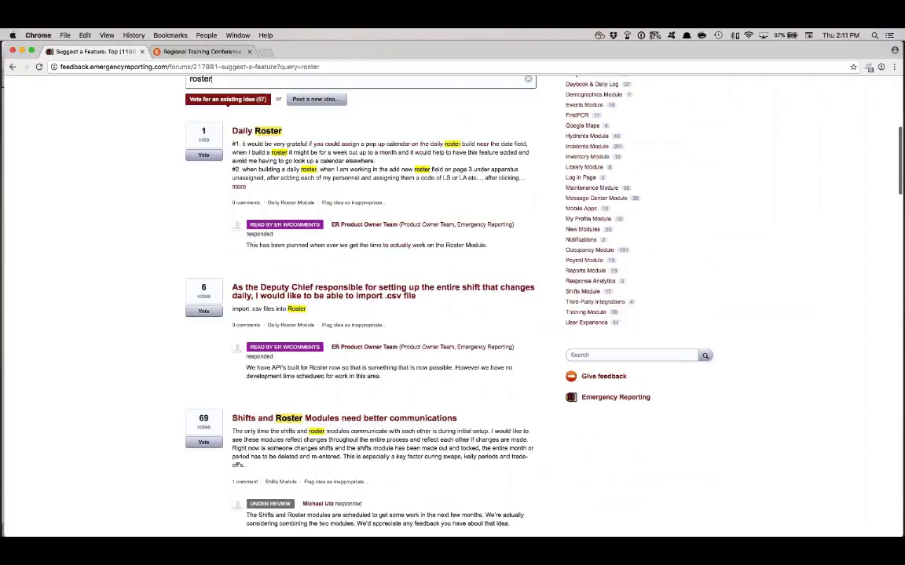